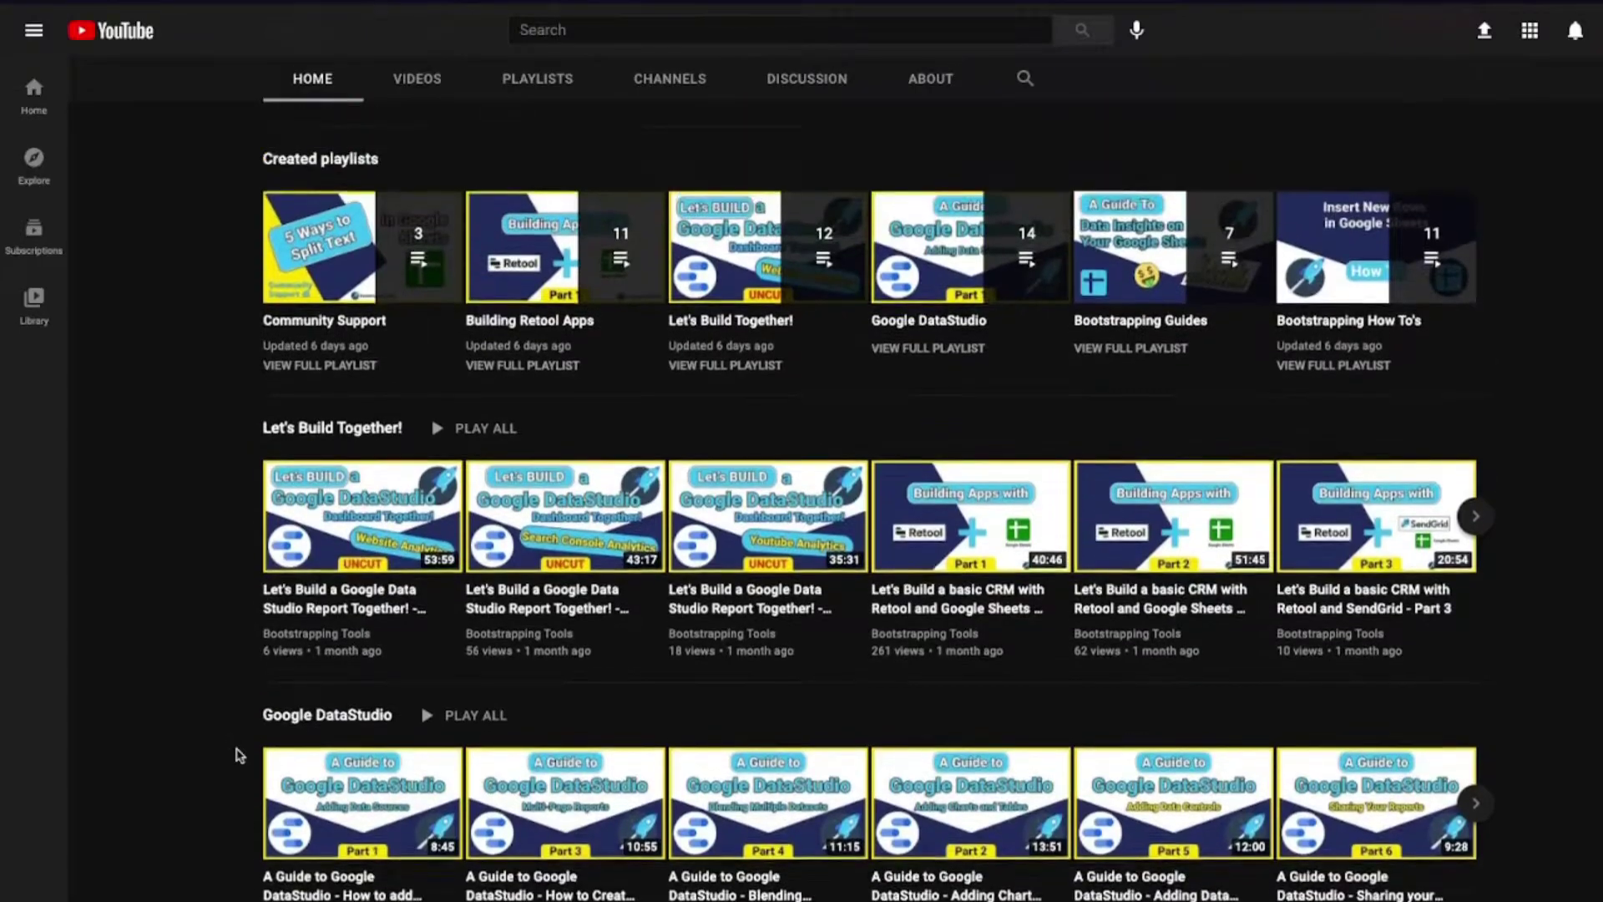
Step: Open the store admin's Apps page and scroll down to the Manage private apps link
{"action": "scroll", "coordinate": [235, 755], "scroll_direction": "up", "scroll_amount": 6}
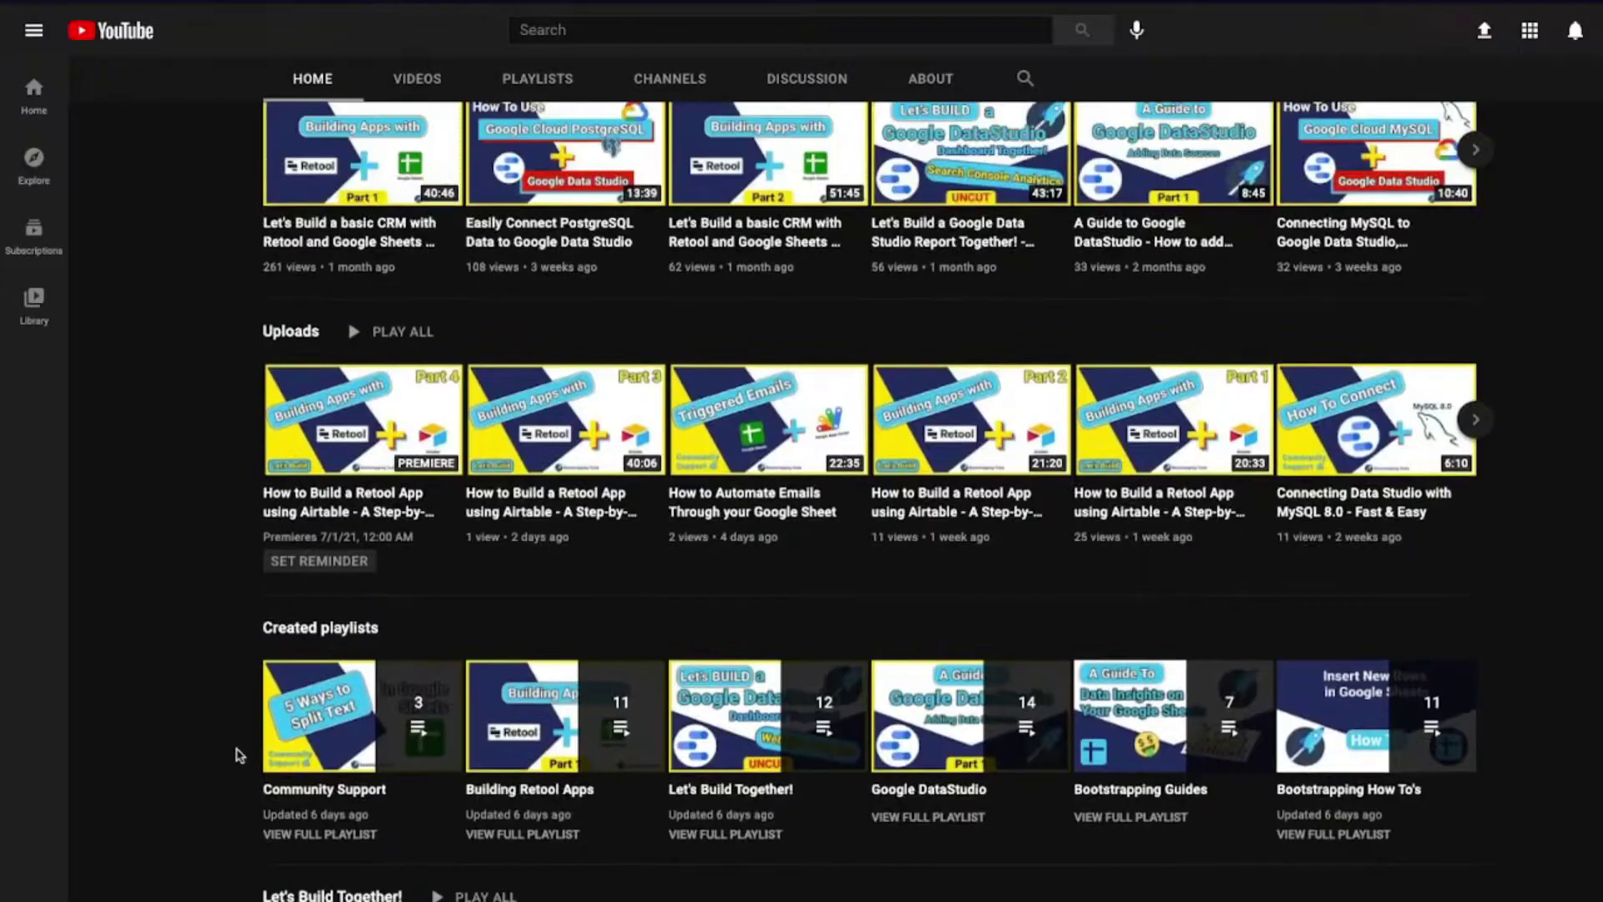
{"action": "scroll", "coordinate": [240, 755], "scroll_direction": "up", "scroll_amount": 3}
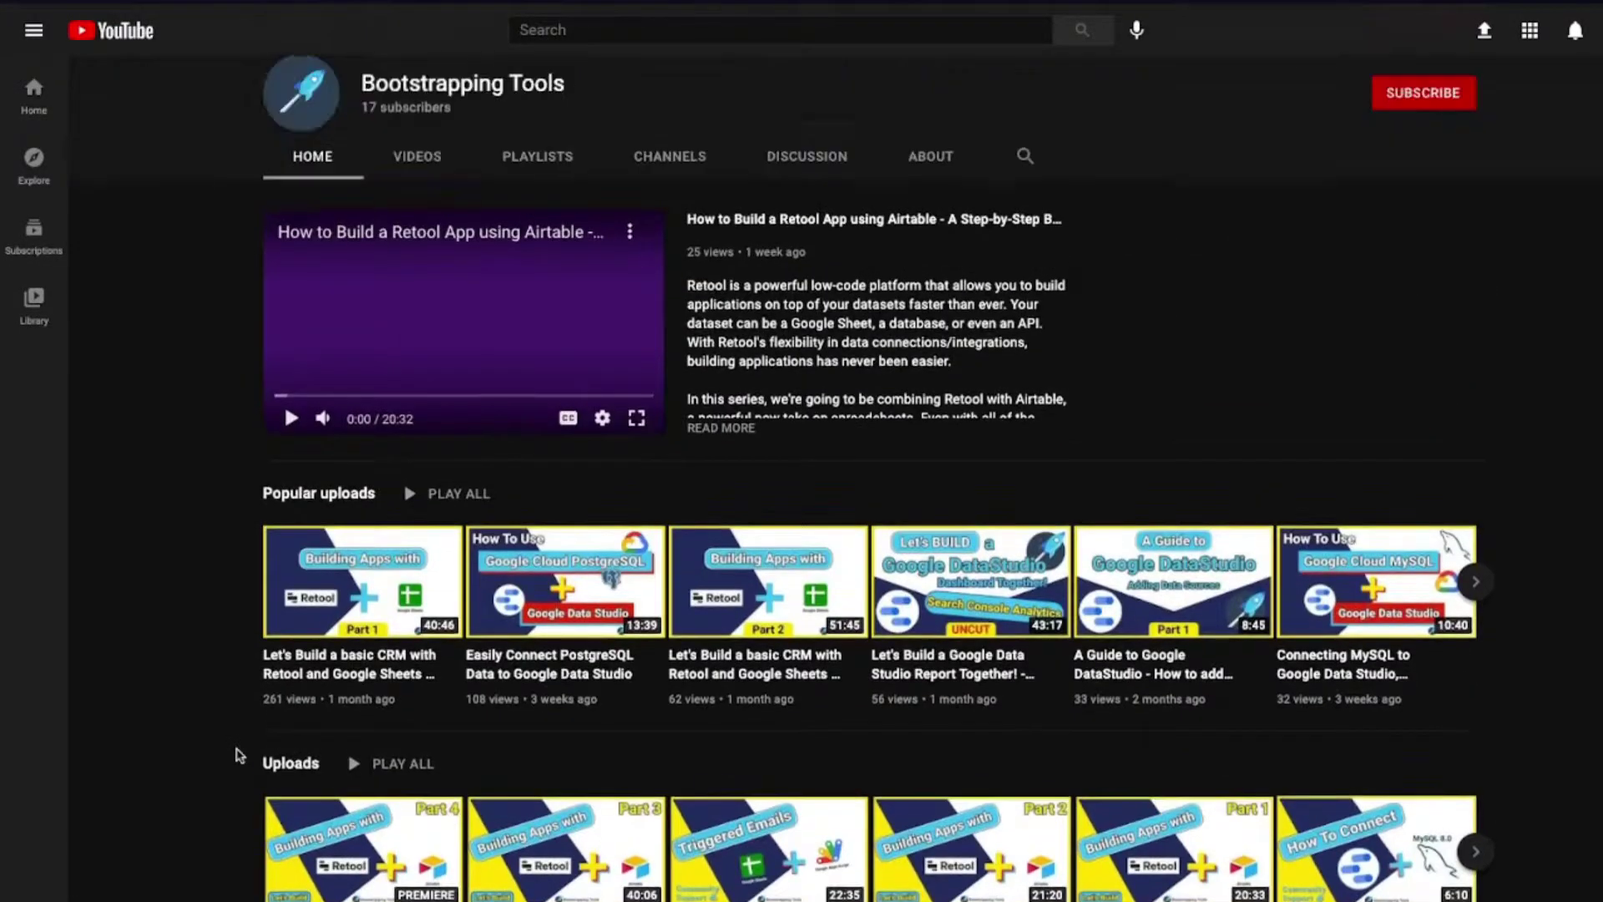
{"action": "scroll", "coordinate": [239, 755], "scroll_direction": "up", "scroll_amount": 3}
{"action": "scroll", "coordinate": [264, 739], "scroll_direction": "down", "scroll_amount": 5}
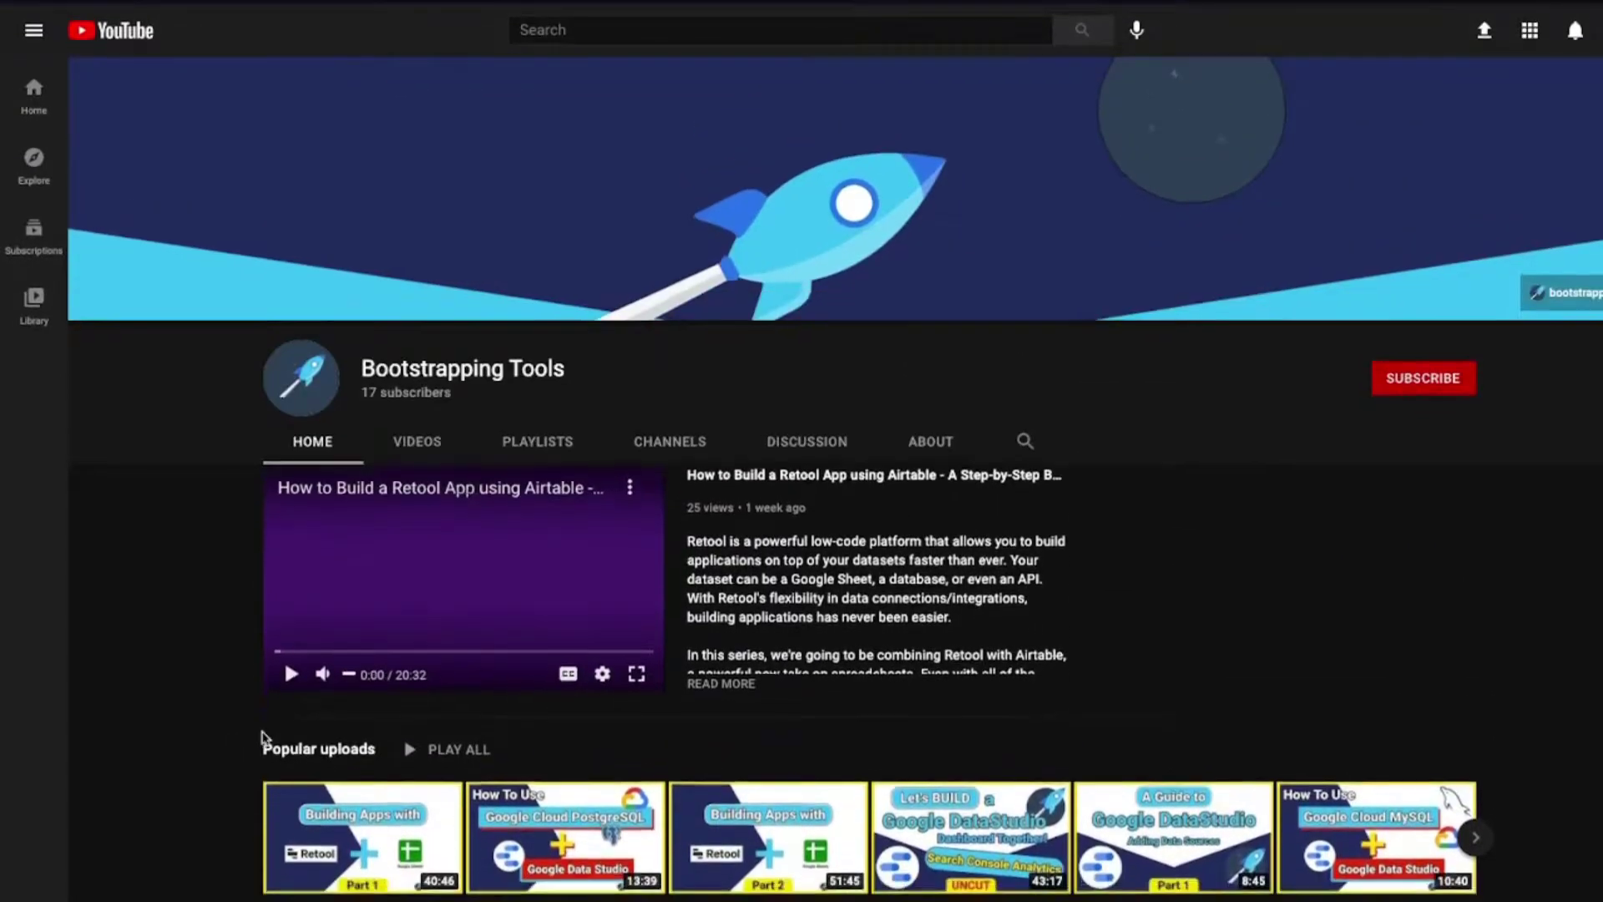
{"action": "scroll", "coordinate": [263, 738], "scroll_direction": "down", "scroll_amount": 3}
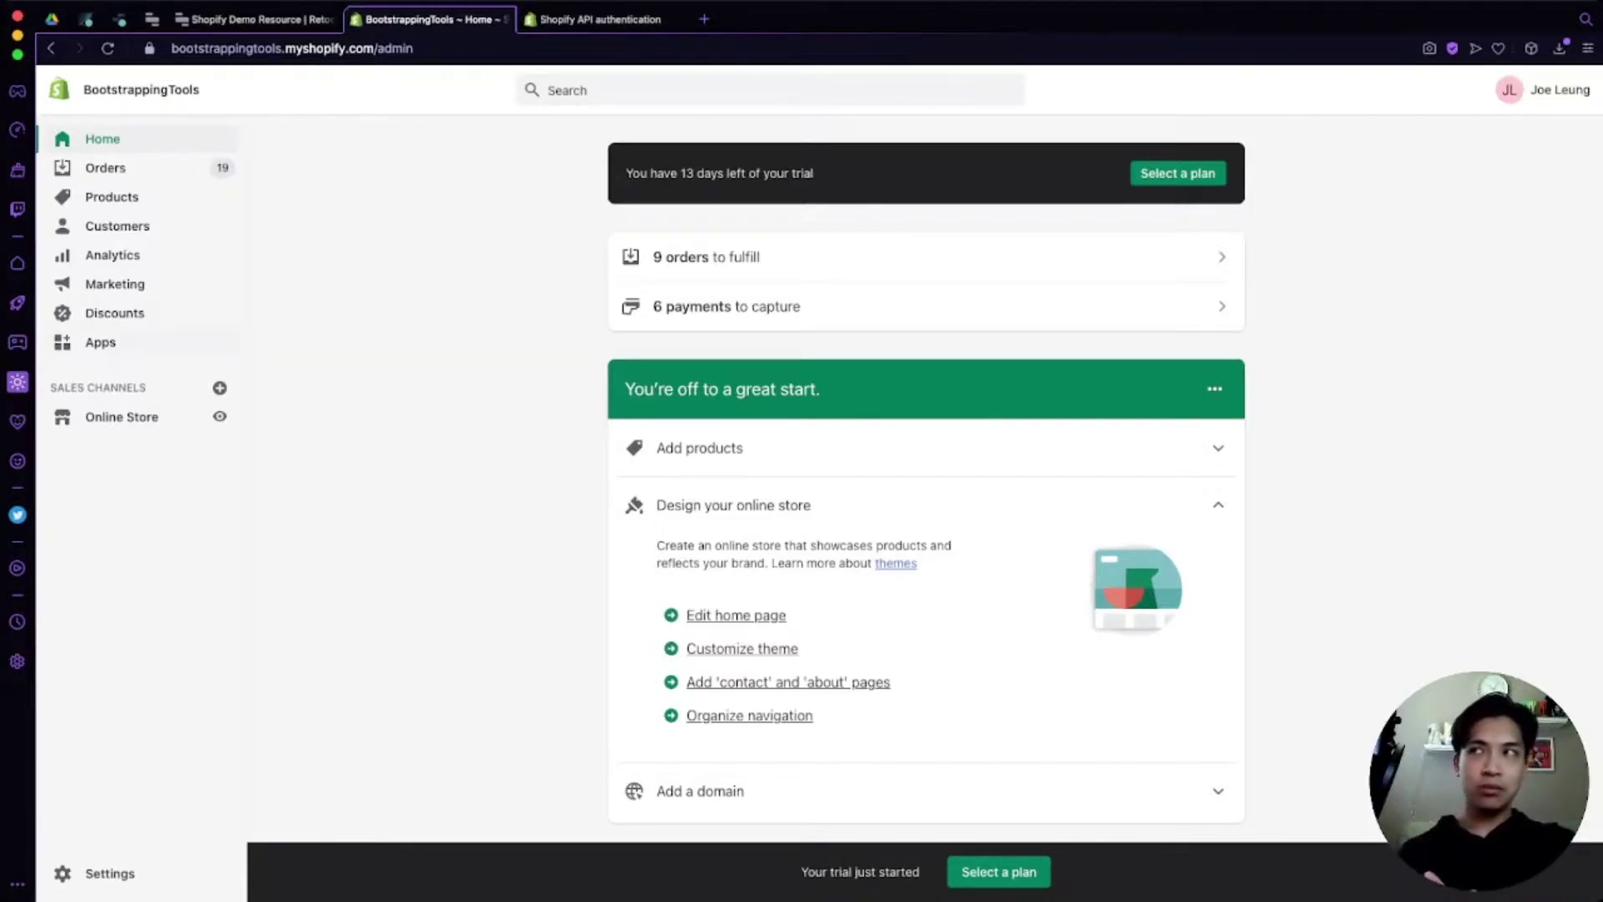
{"action": "left_click", "coordinate": [100, 343]}
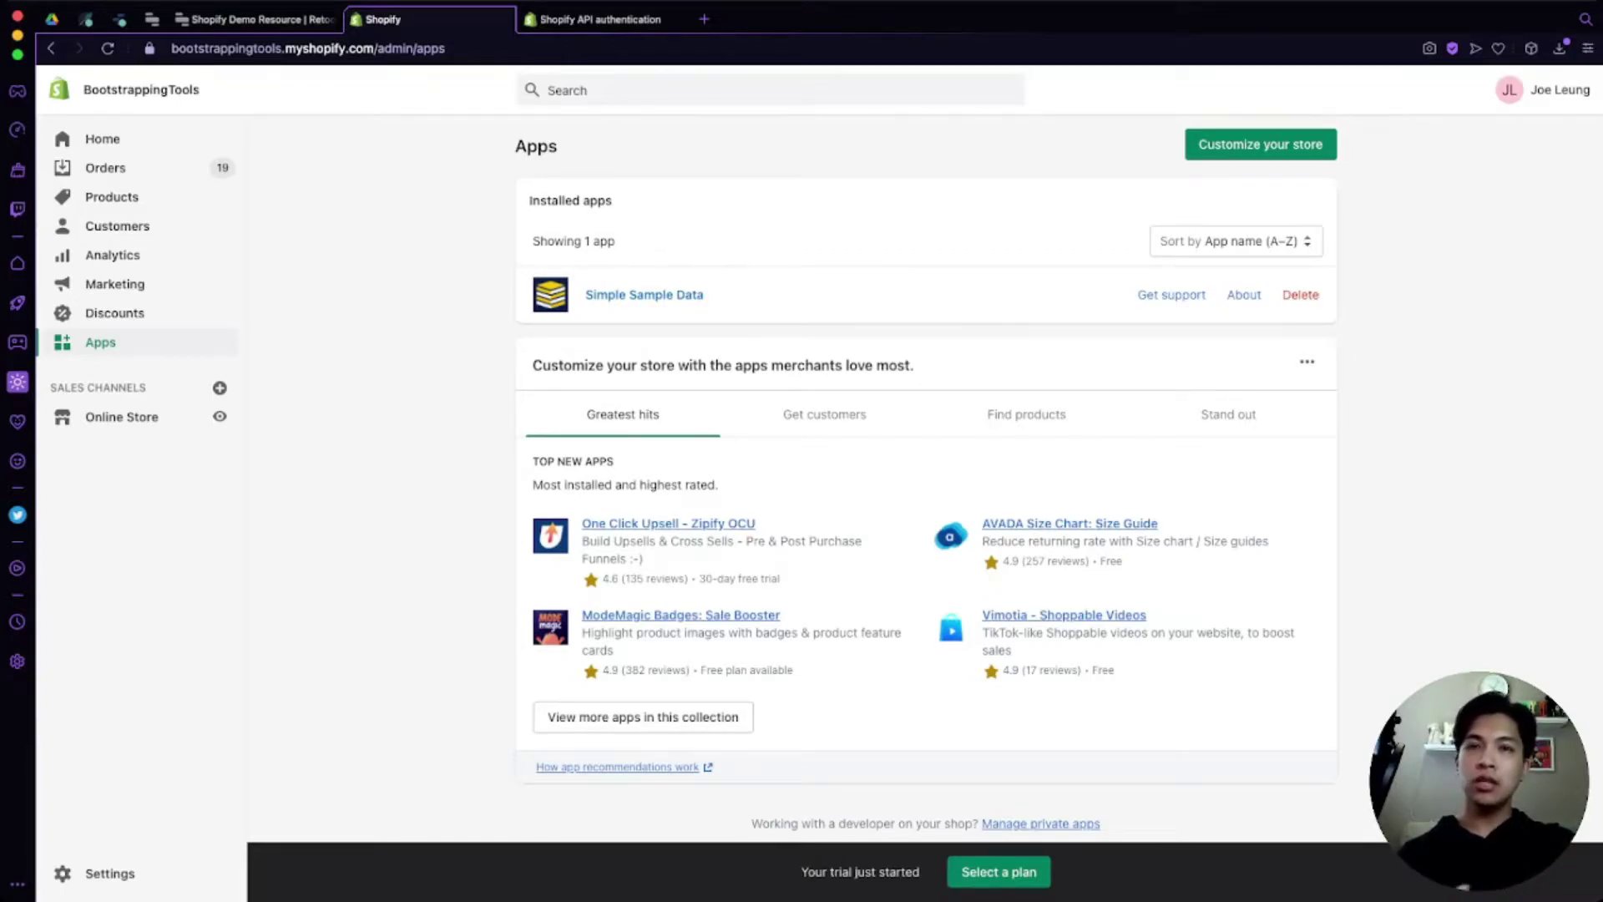
{"action": "scroll", "coordinate": [926, 468], "scroll_direction": "down", "scroll_amount": 1}
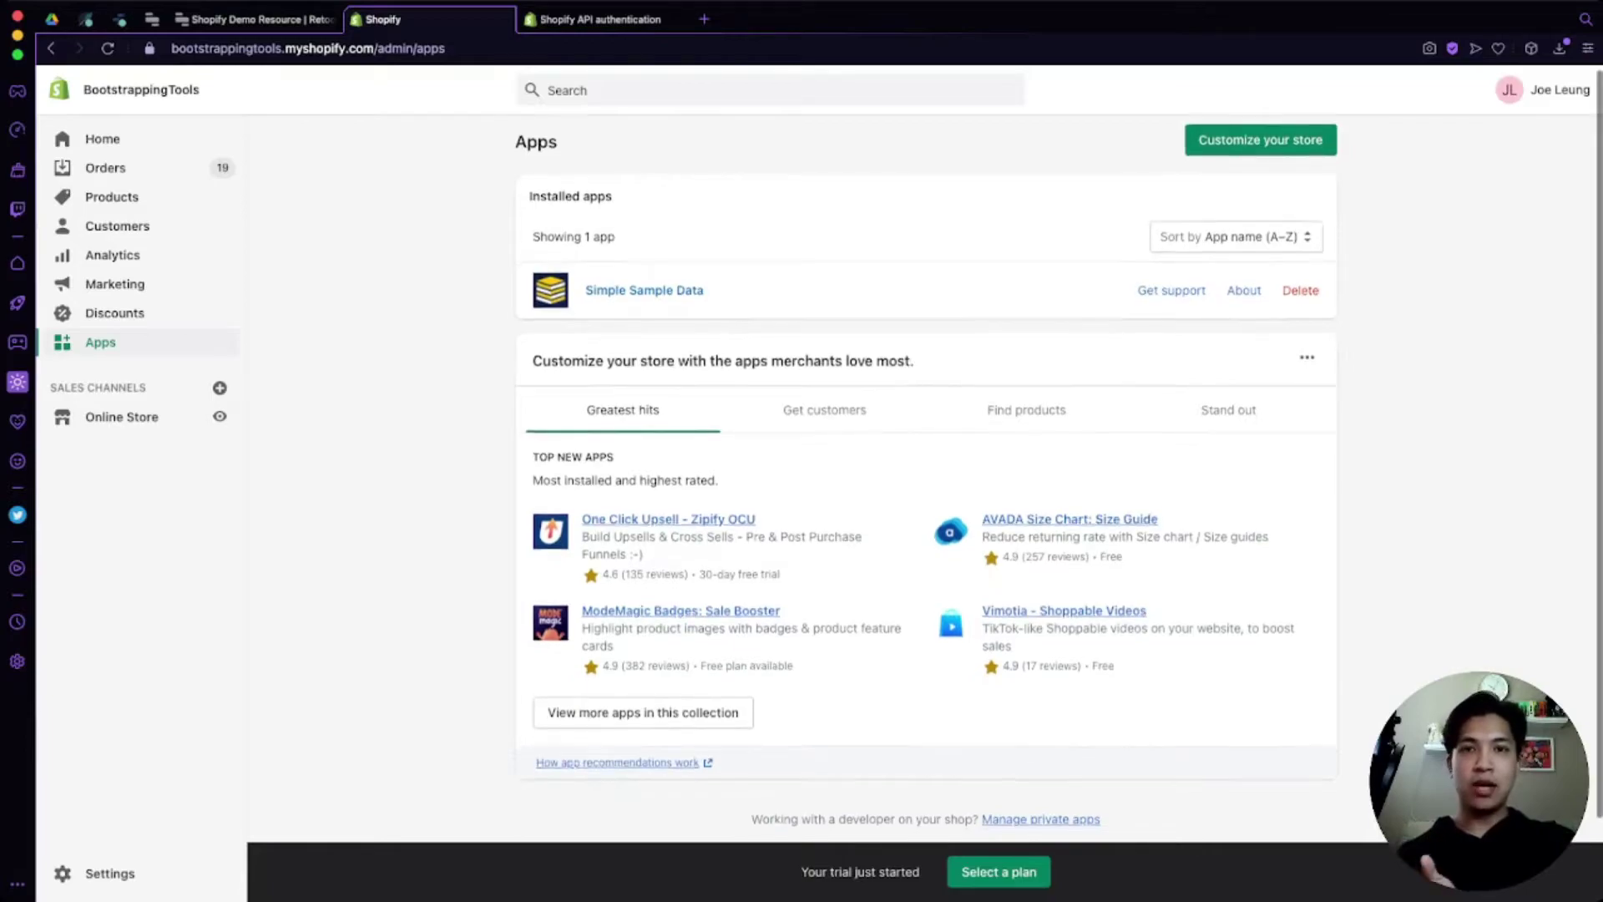
{"action": "scroll", "coordinate": [926, 468], "scroll_direction": "down", "scroll_amount": 2}
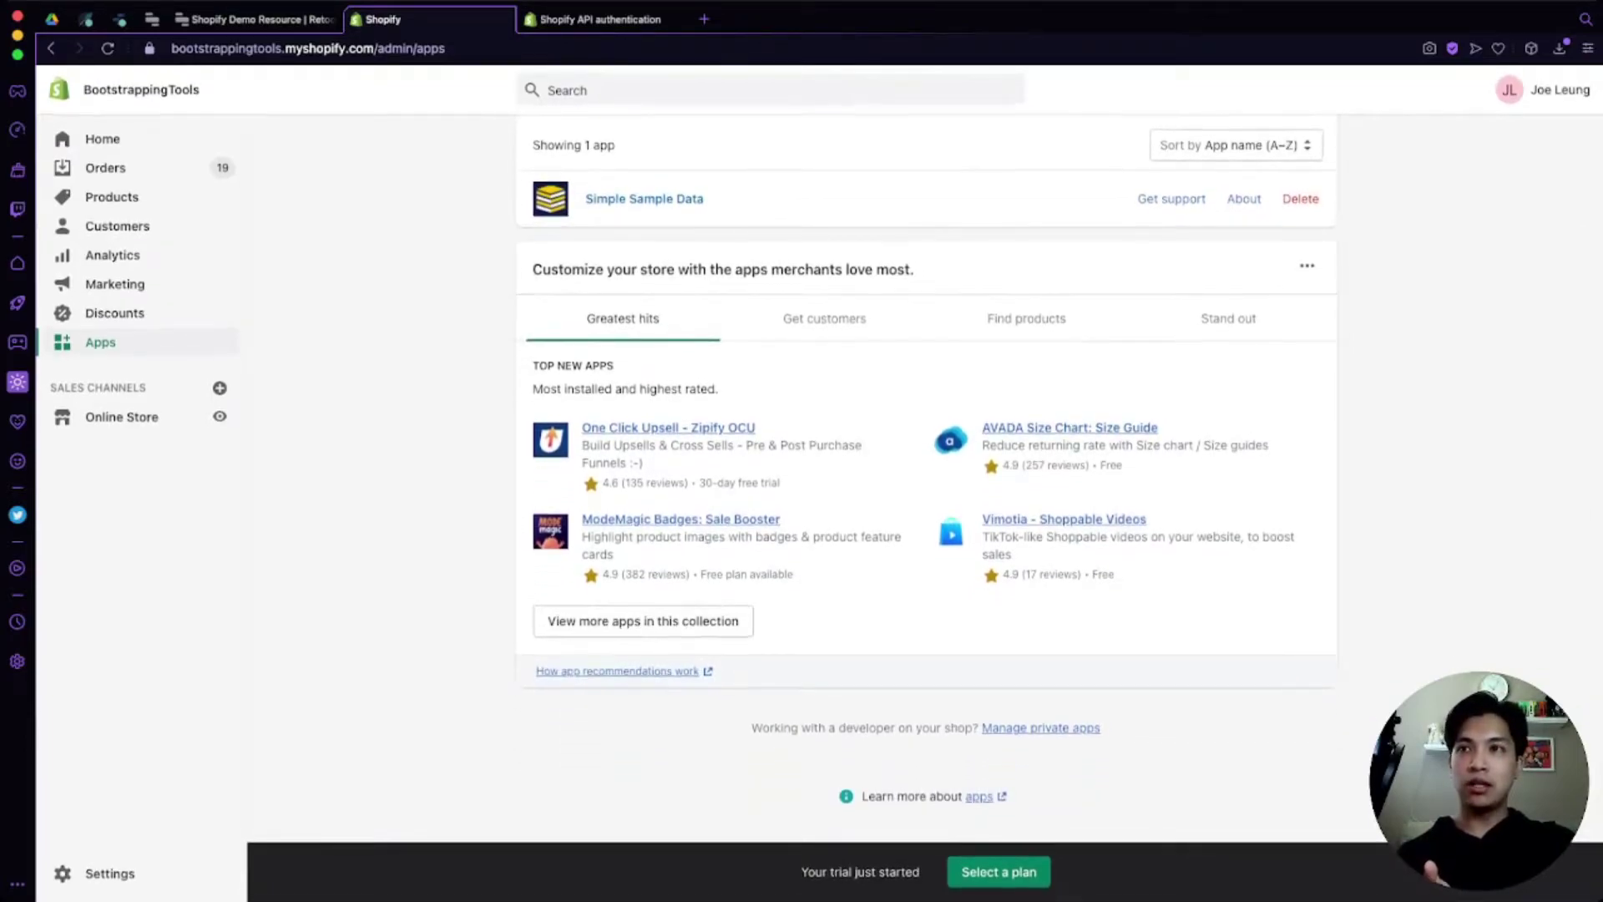
{"action": "scroll", "coordinate": [1032, 736], "scroll_direction": "up", "scroll_amount": 5}
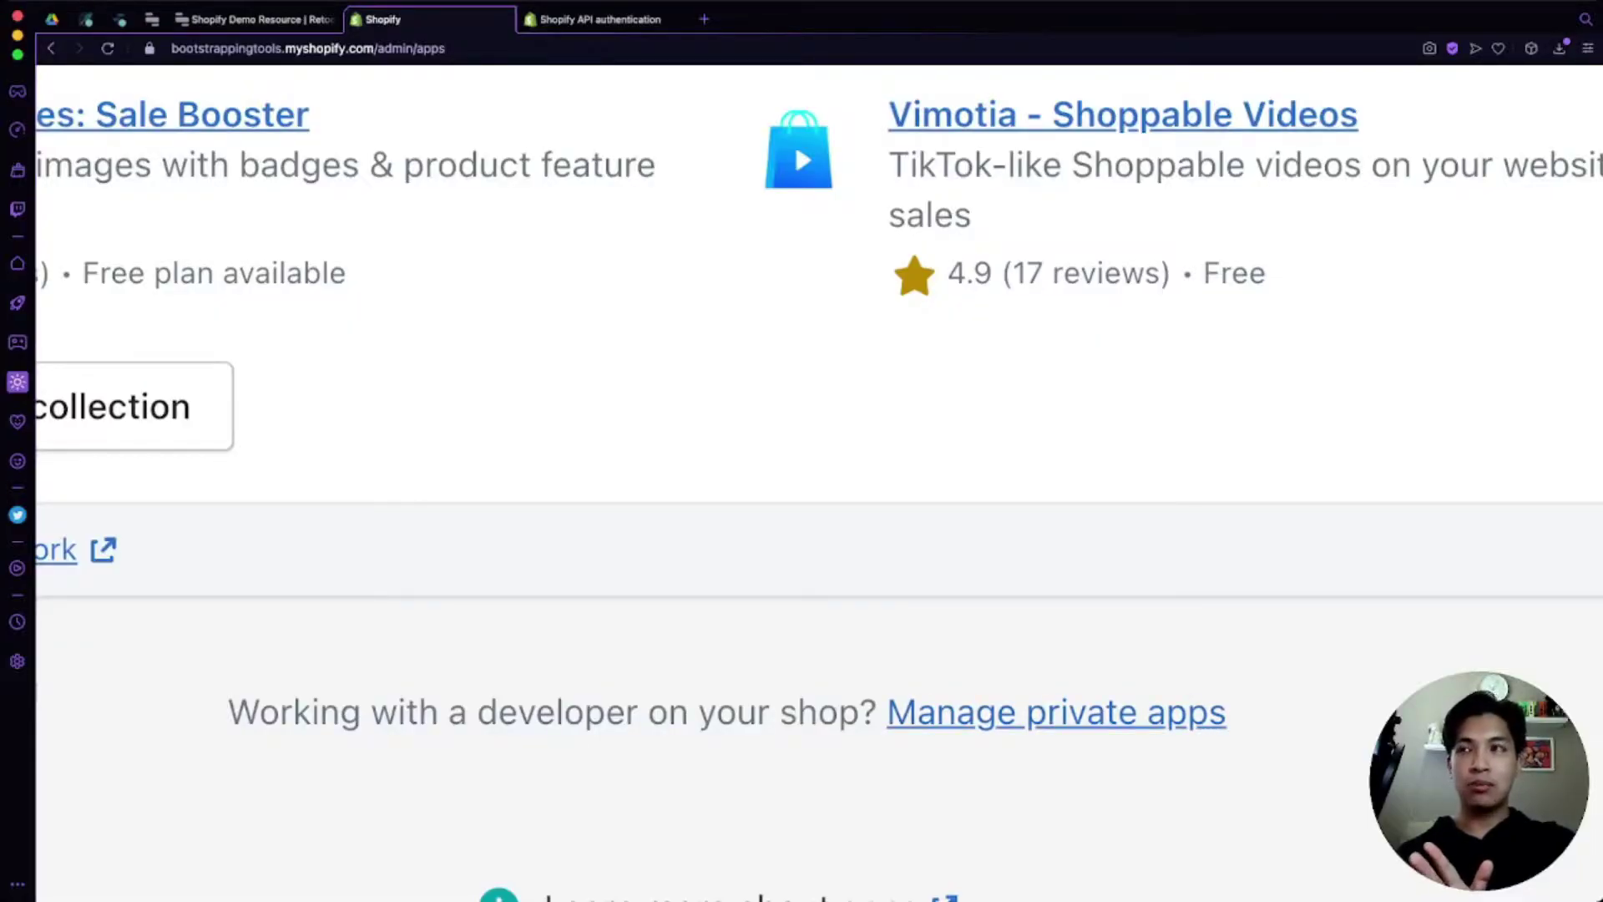
{"action": "scroll", "coordinate": [926, 737], "scroll_direction": "down", "scroll_amount": 2}
{"action": "scroll", "coordinate": [1010, 723], "scroll_direction": "down", "scroll_amount": 3}
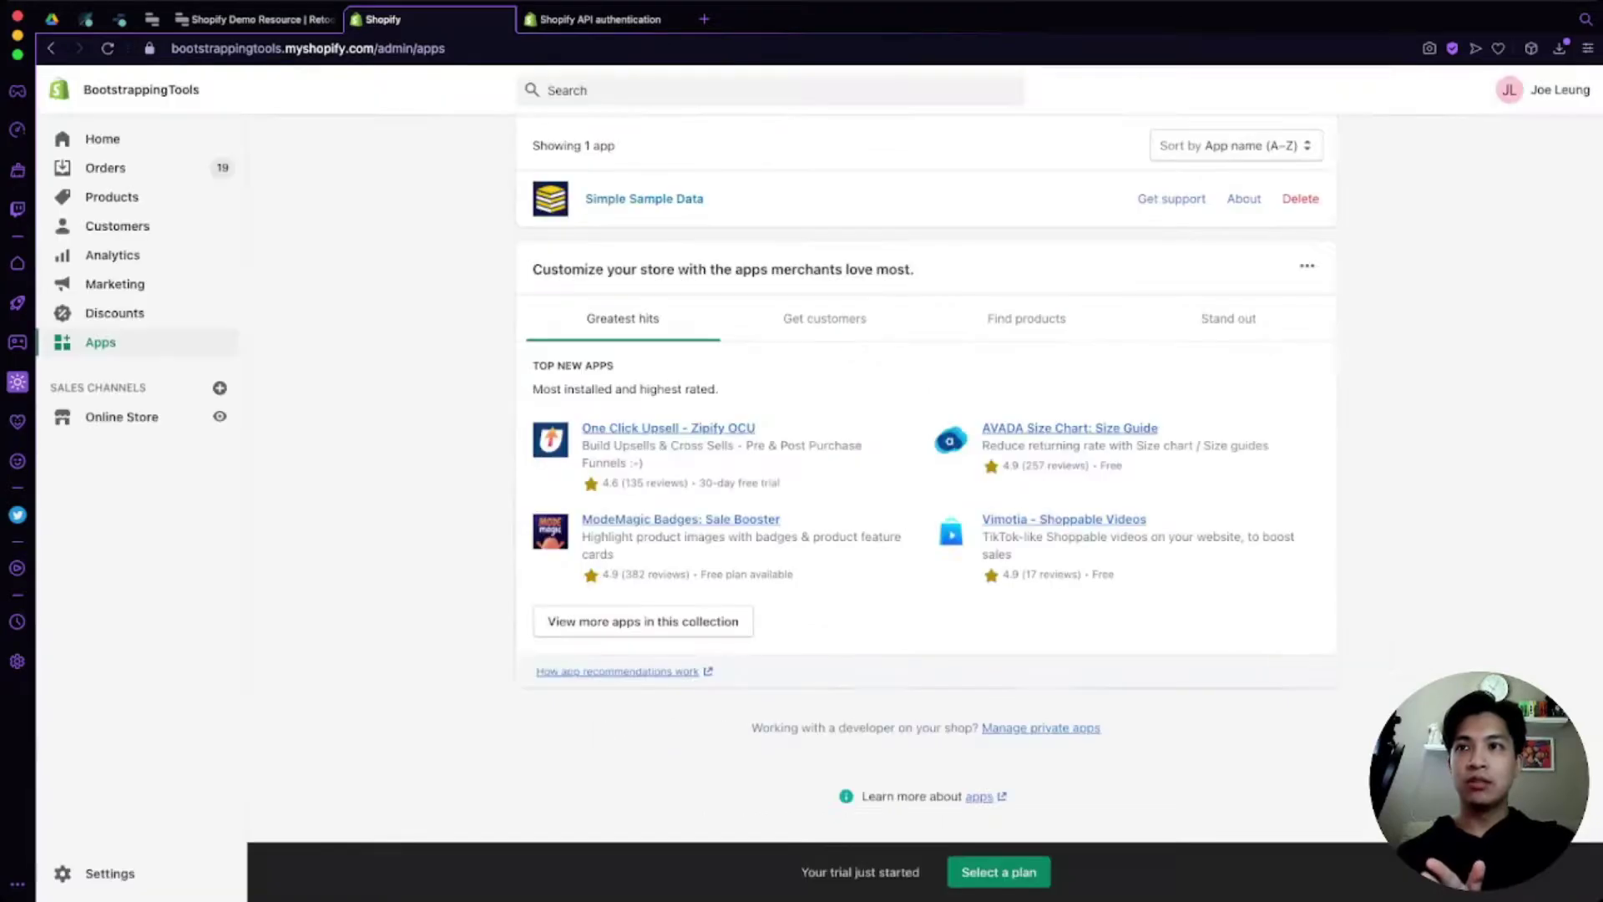
Step: Go to Manage private apps and start a new private app
{"action": "left_click", "coordinate": [1041, 728]}
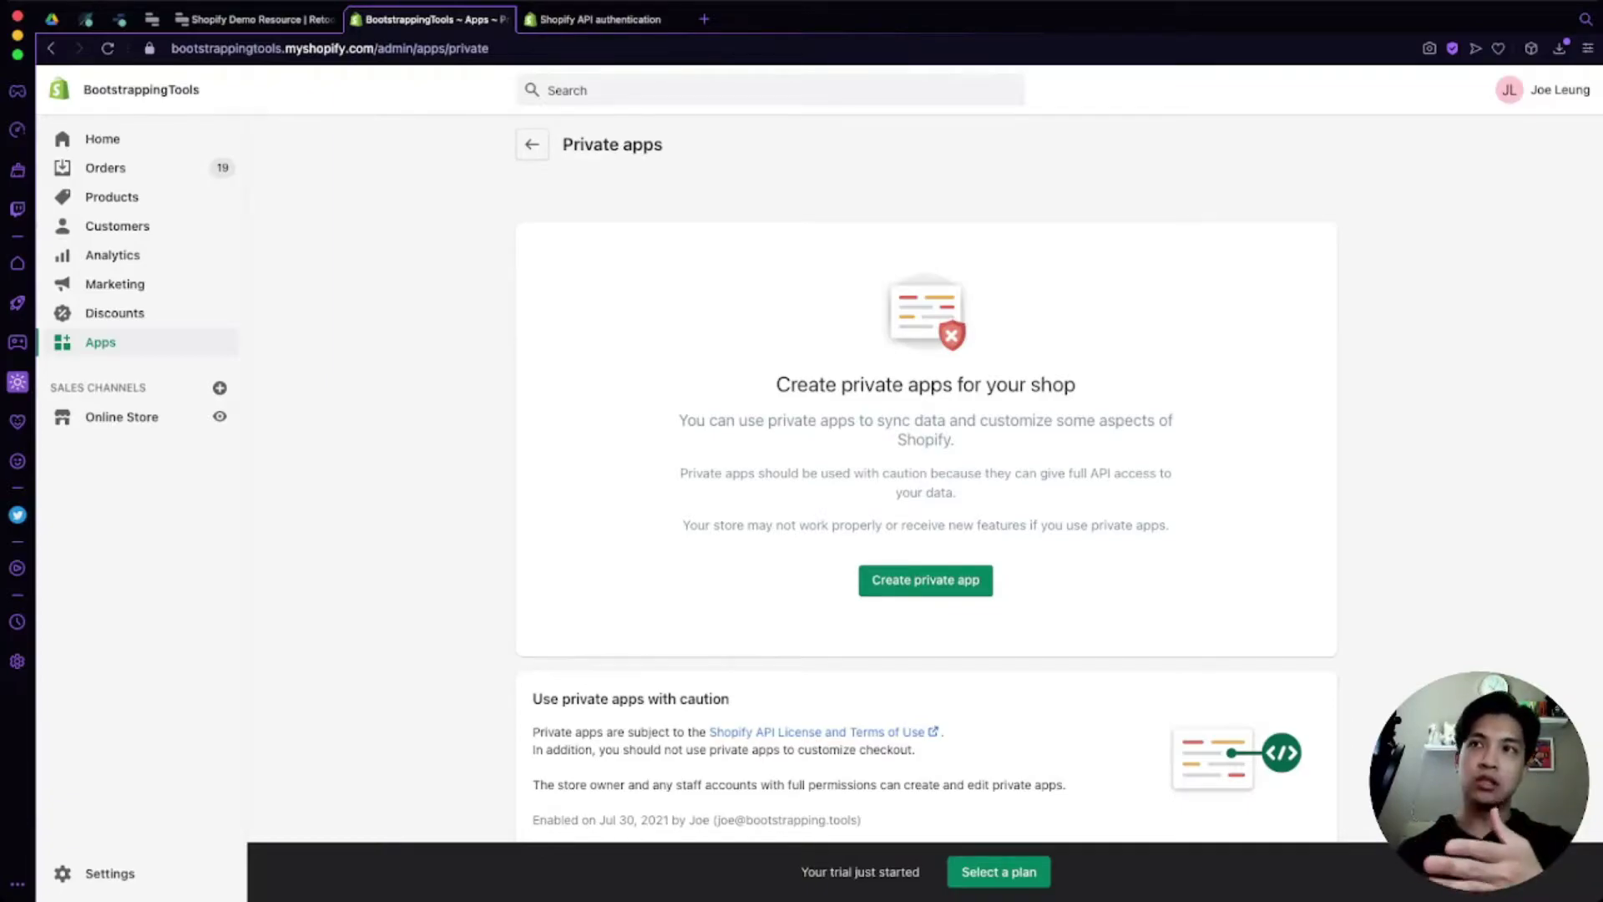
{"action": "left_click", "coordinate": [925, 580]}
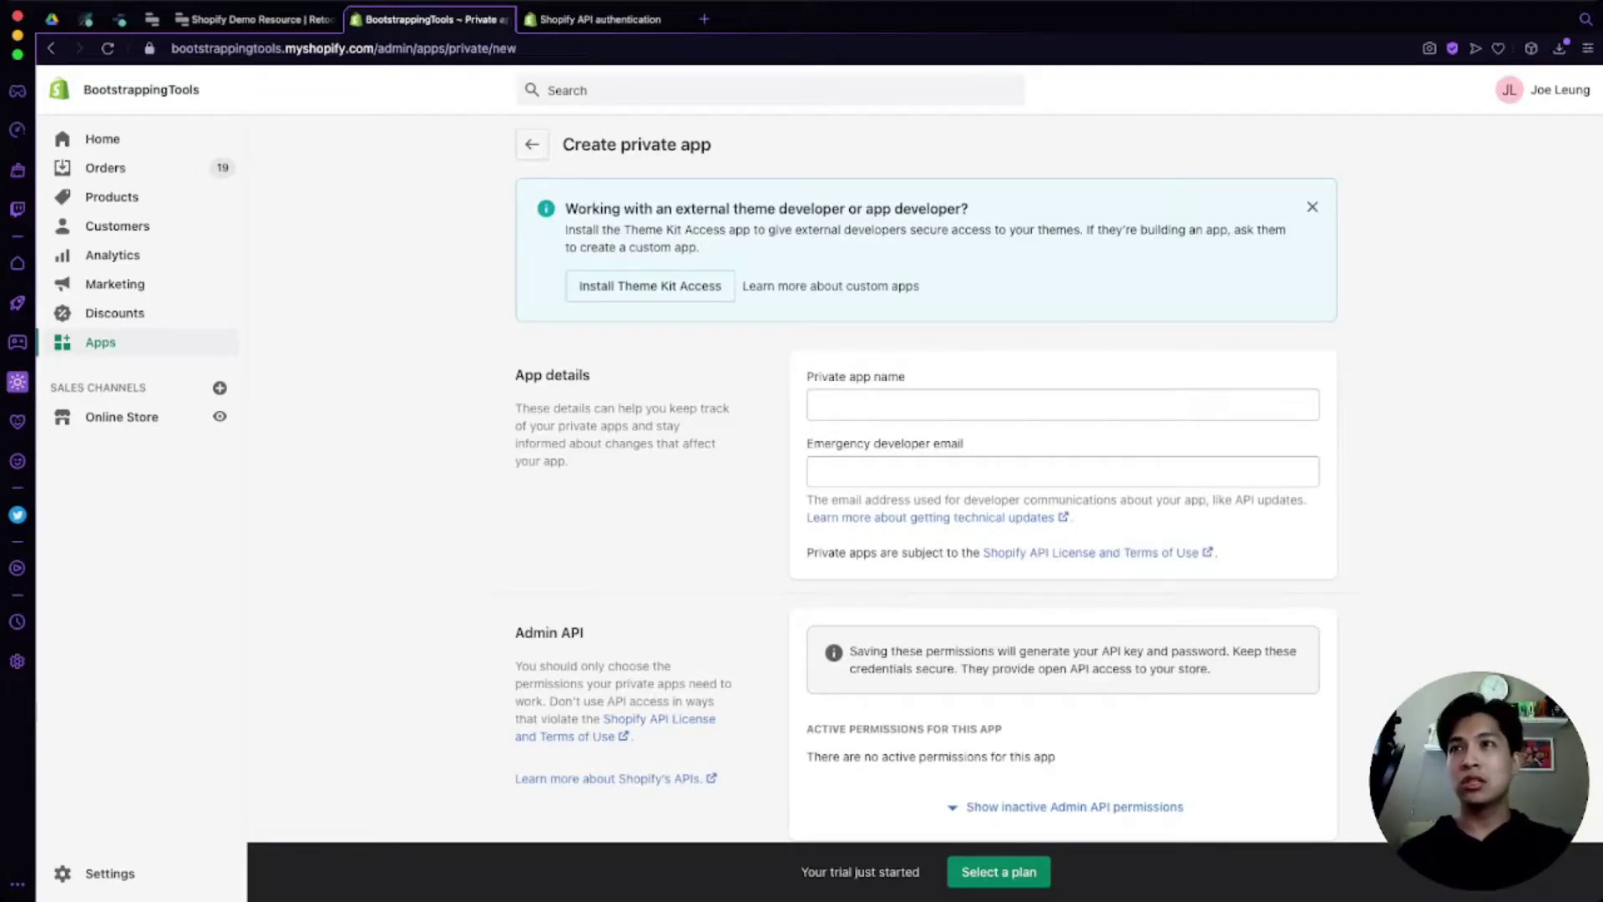
Step: Name the private app 'Retool' and enter the emergency developer contact e-mail
{"action": "left_click", "coordinate": [1063, 405]}
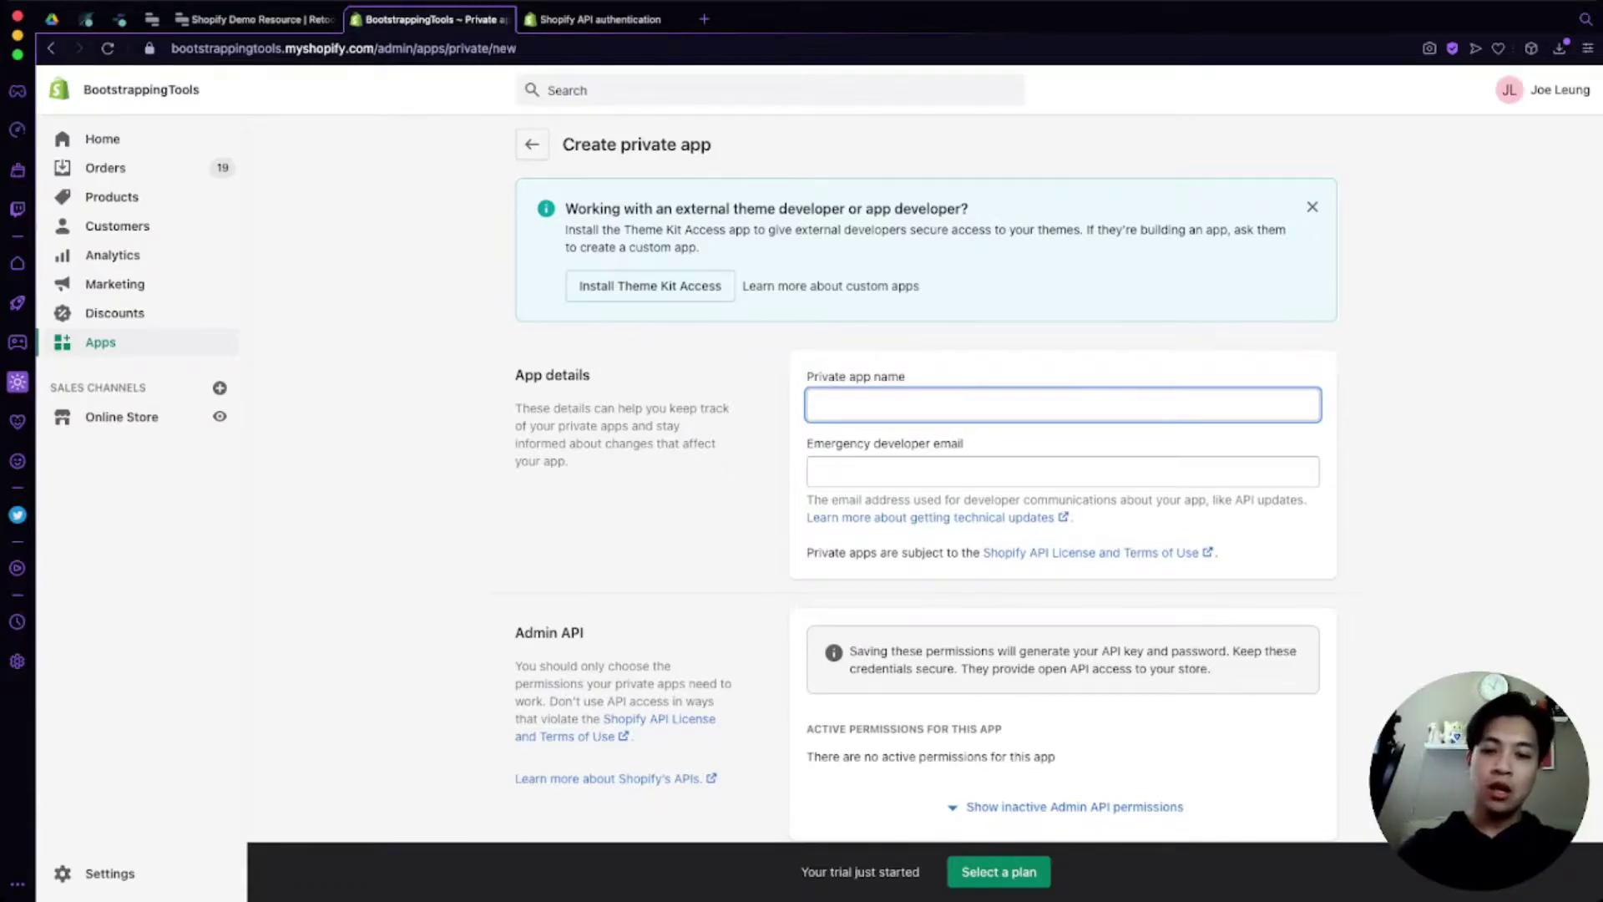
{"action": "type", "text": "Retool"}
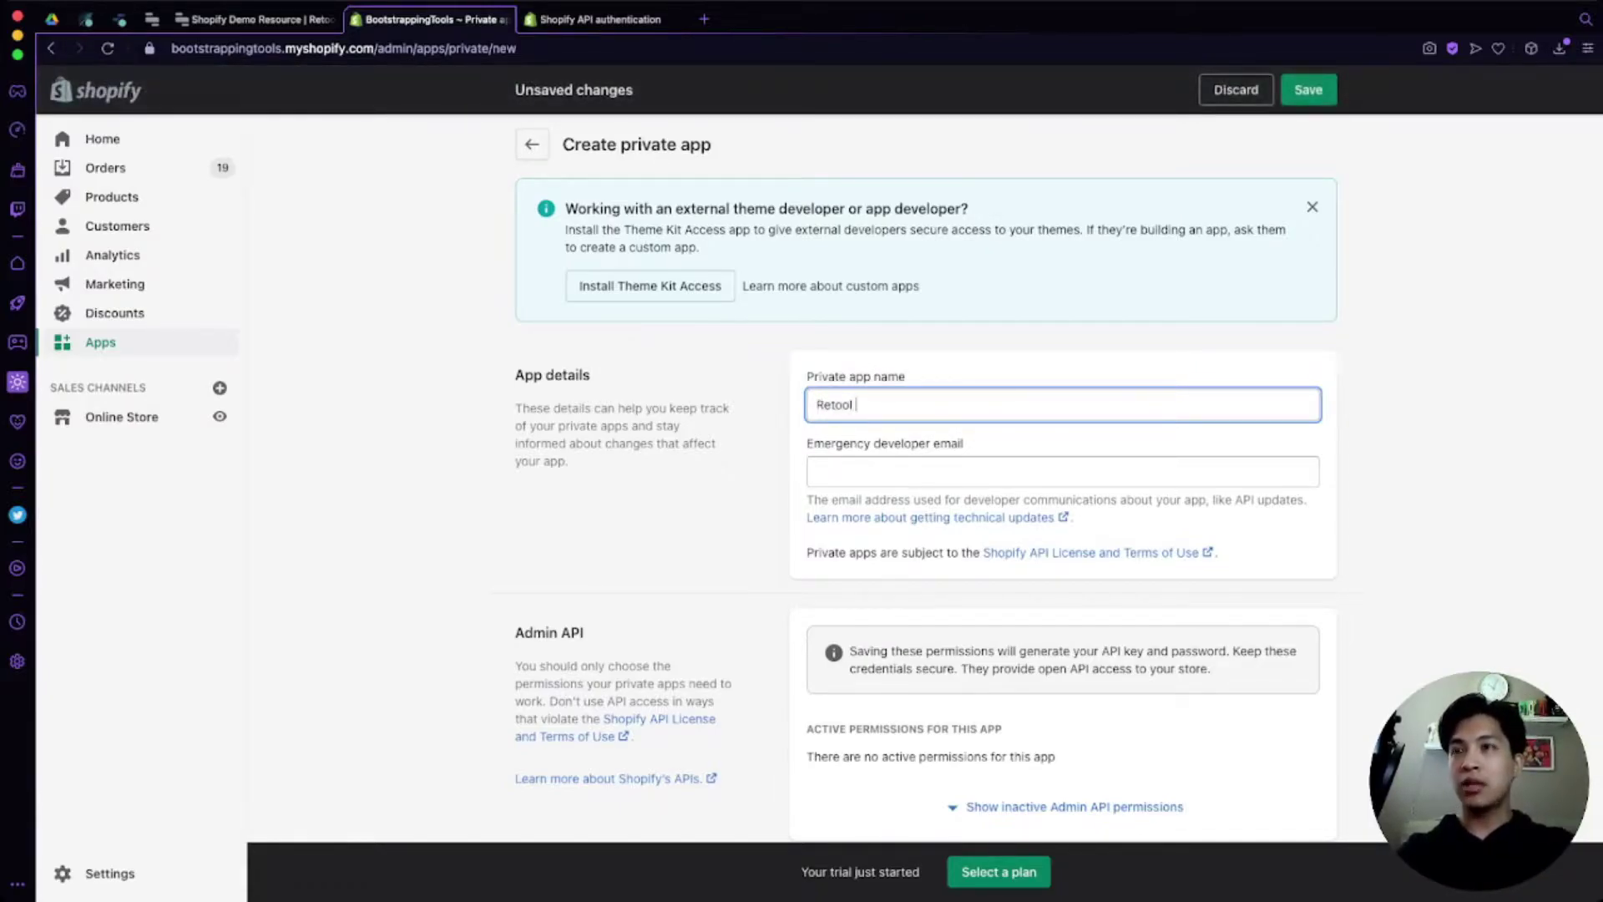
{"action": "left_click", "coordinate": [819, 472]}
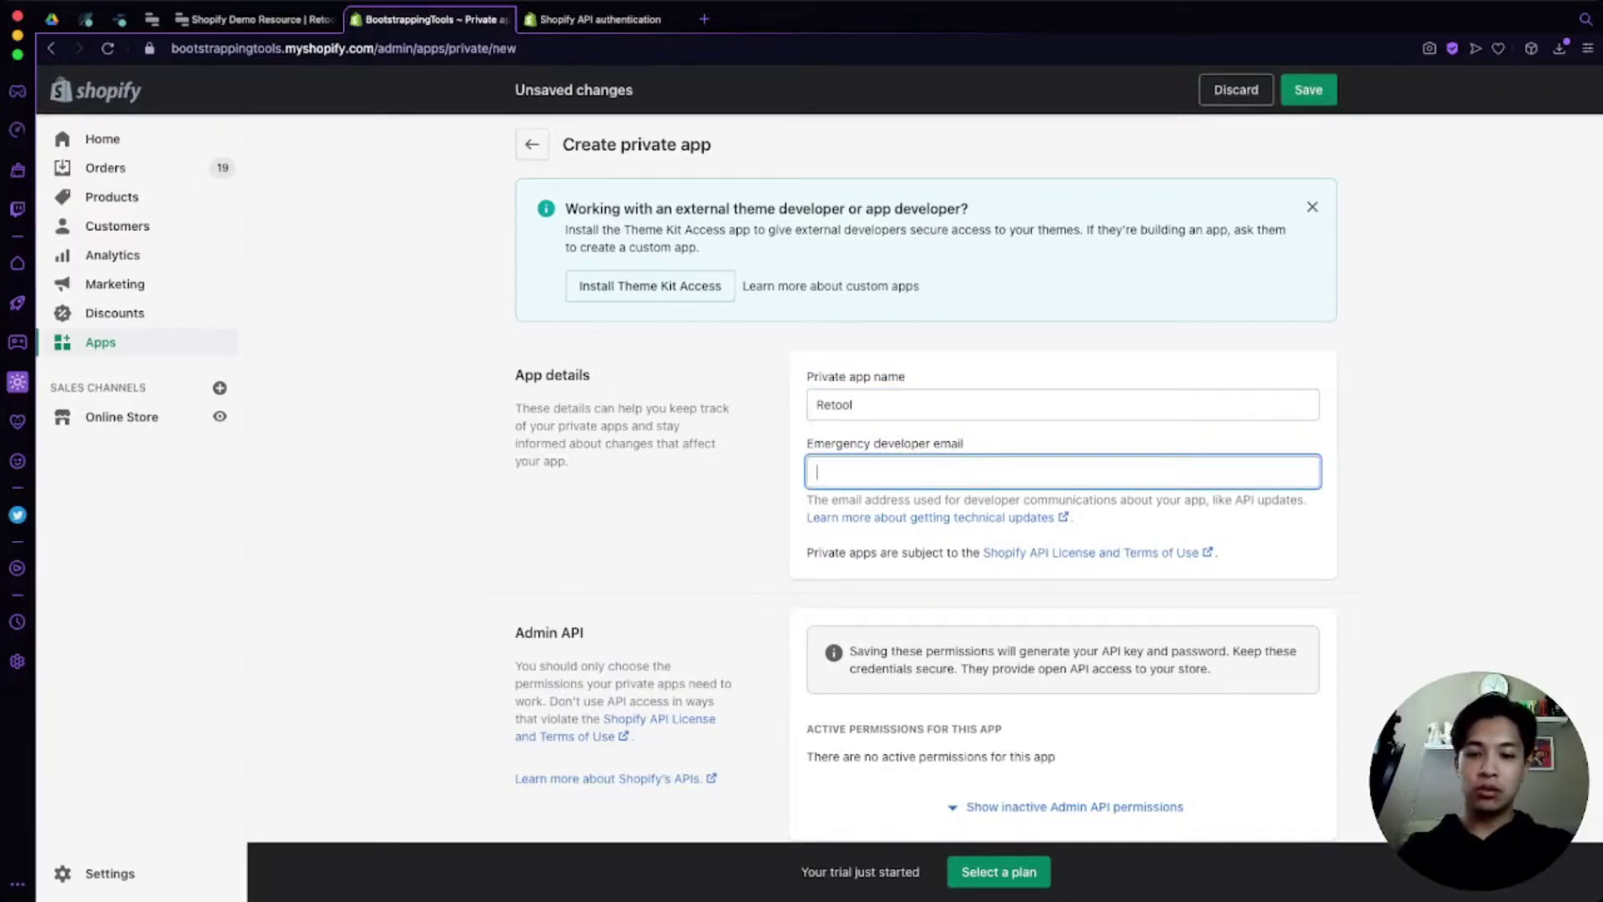
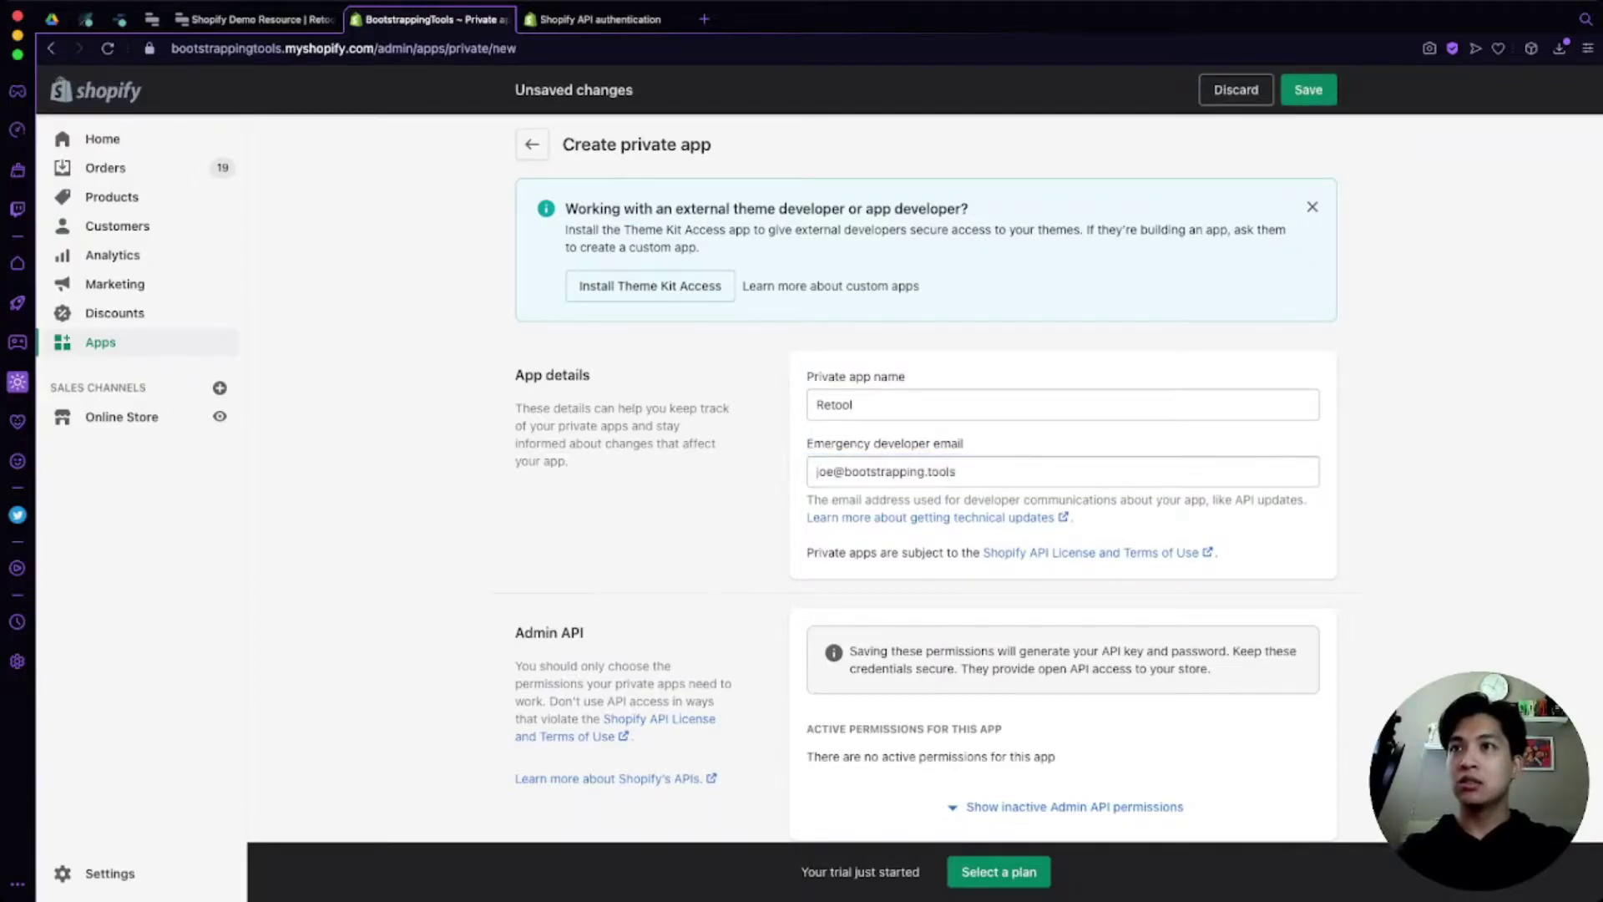
{"action": "scroll", "coordinate": [1058, 479], "scroll_direction": "down", "scroll_amount": 4}
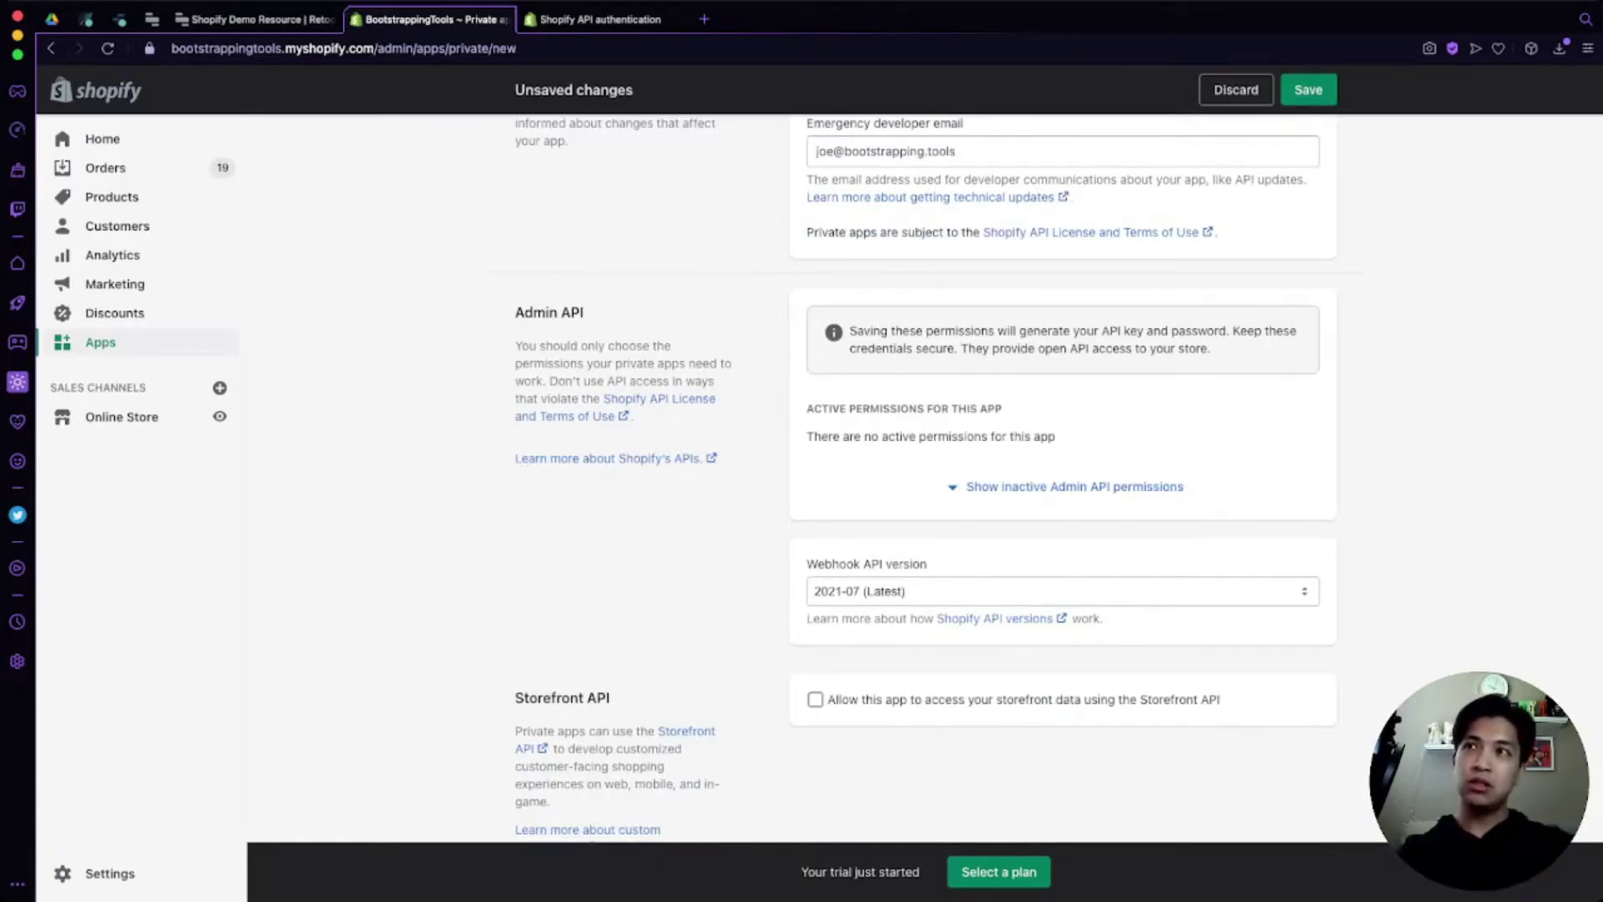
{"action": "key", "text": "ctrl+Tab"}
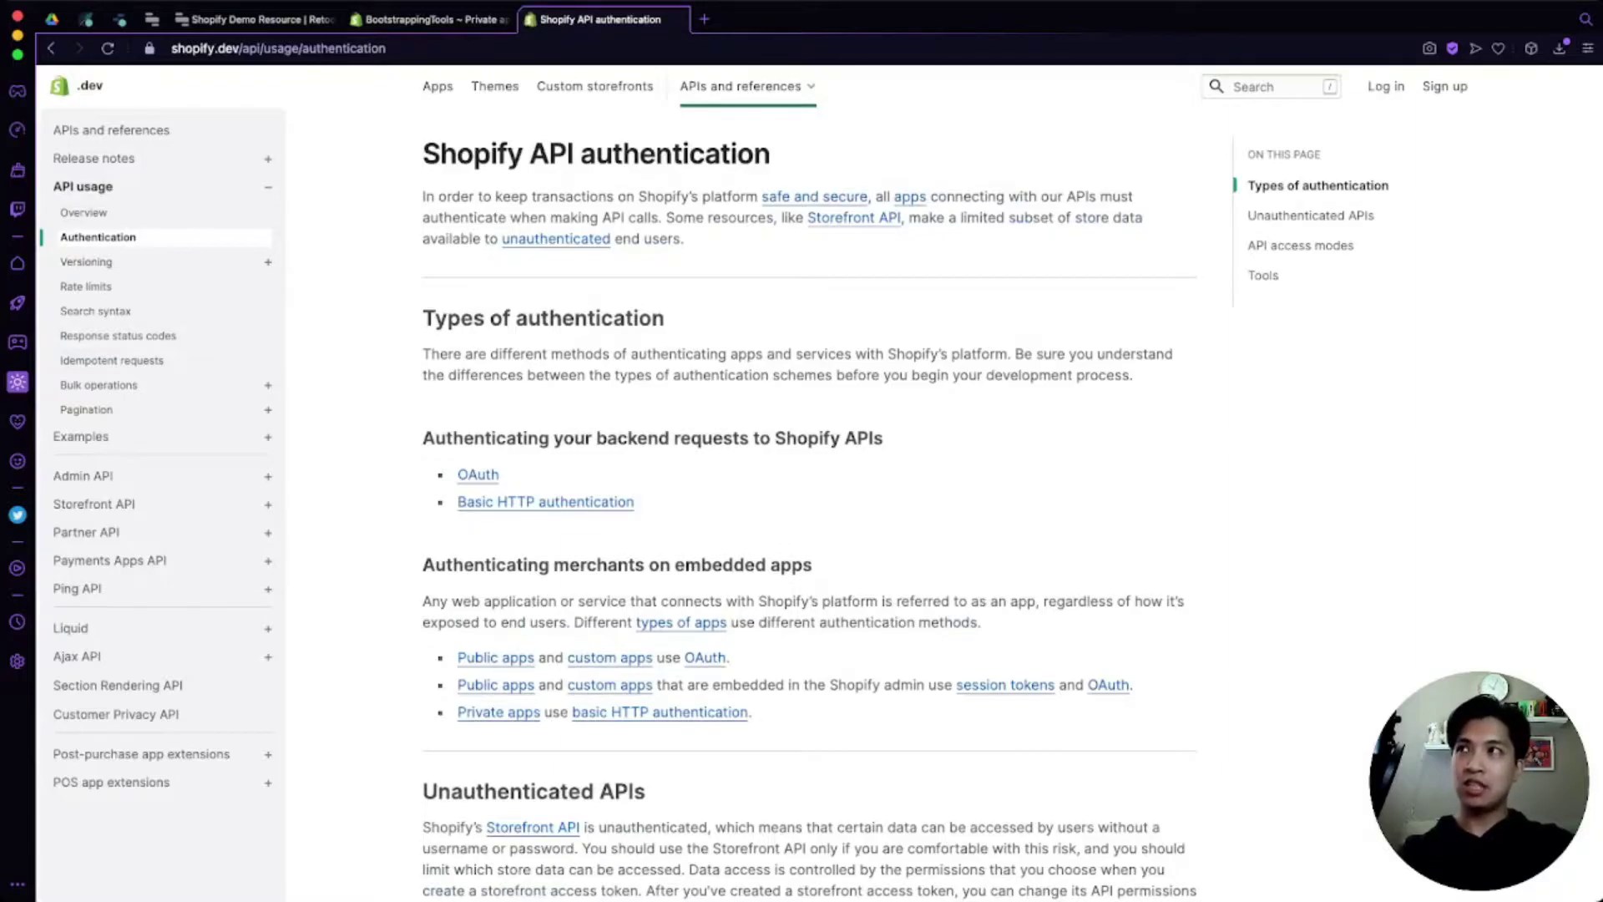
{"action": "left_click", "coordinate": [111, 130]}
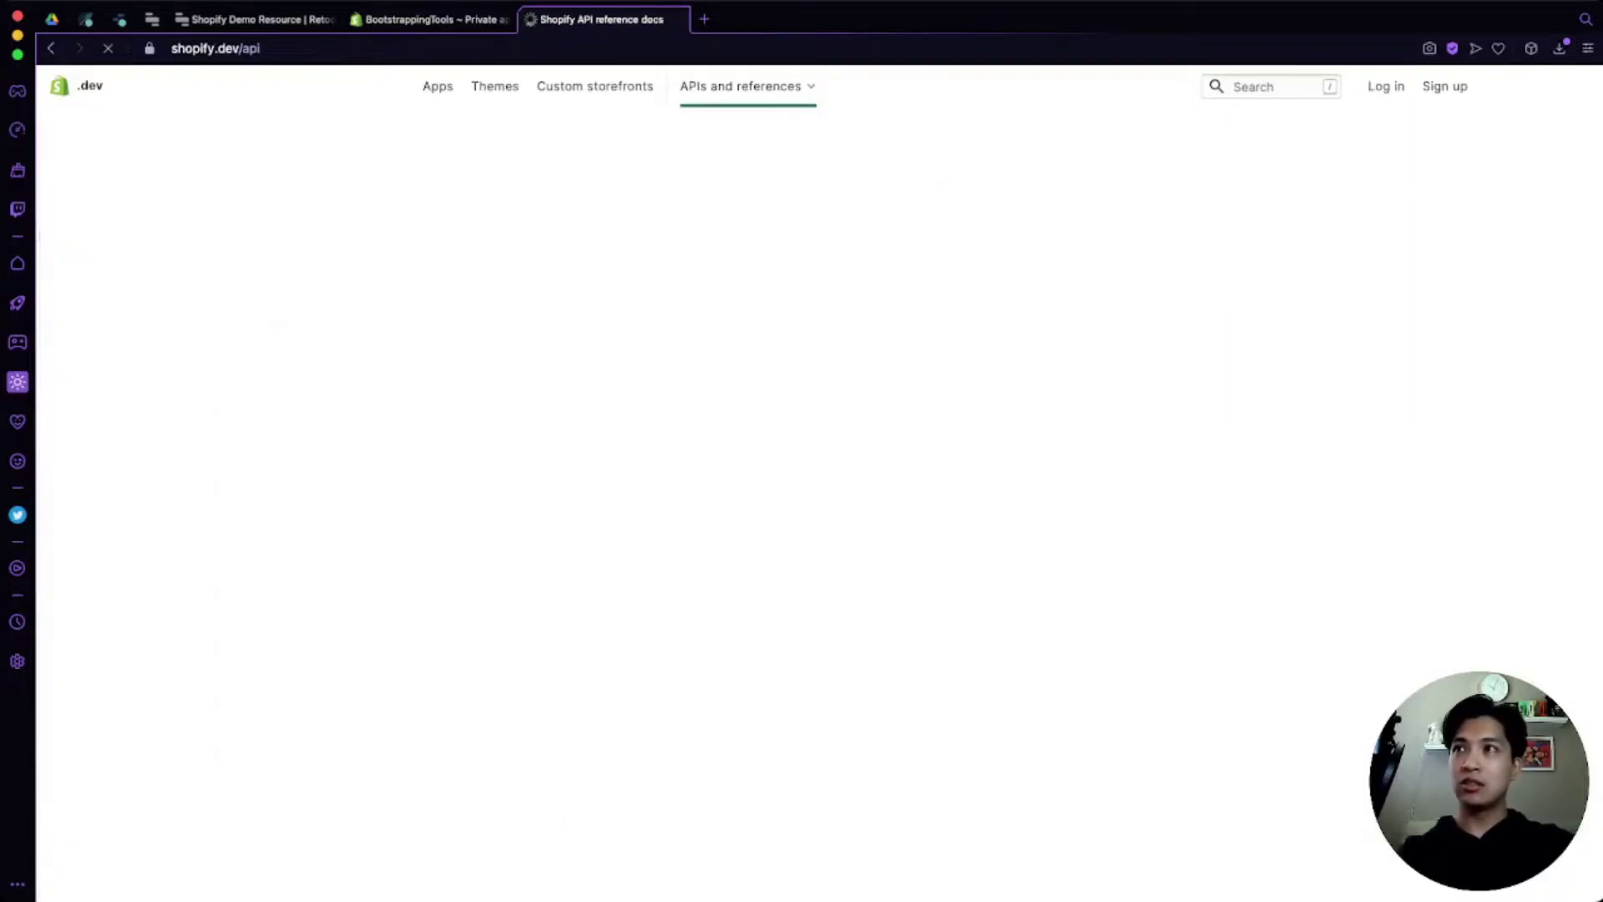
{"action": "scroll", "coordinate": [609, 434], "scroll_direction": "down", "scroll_amount": 2}
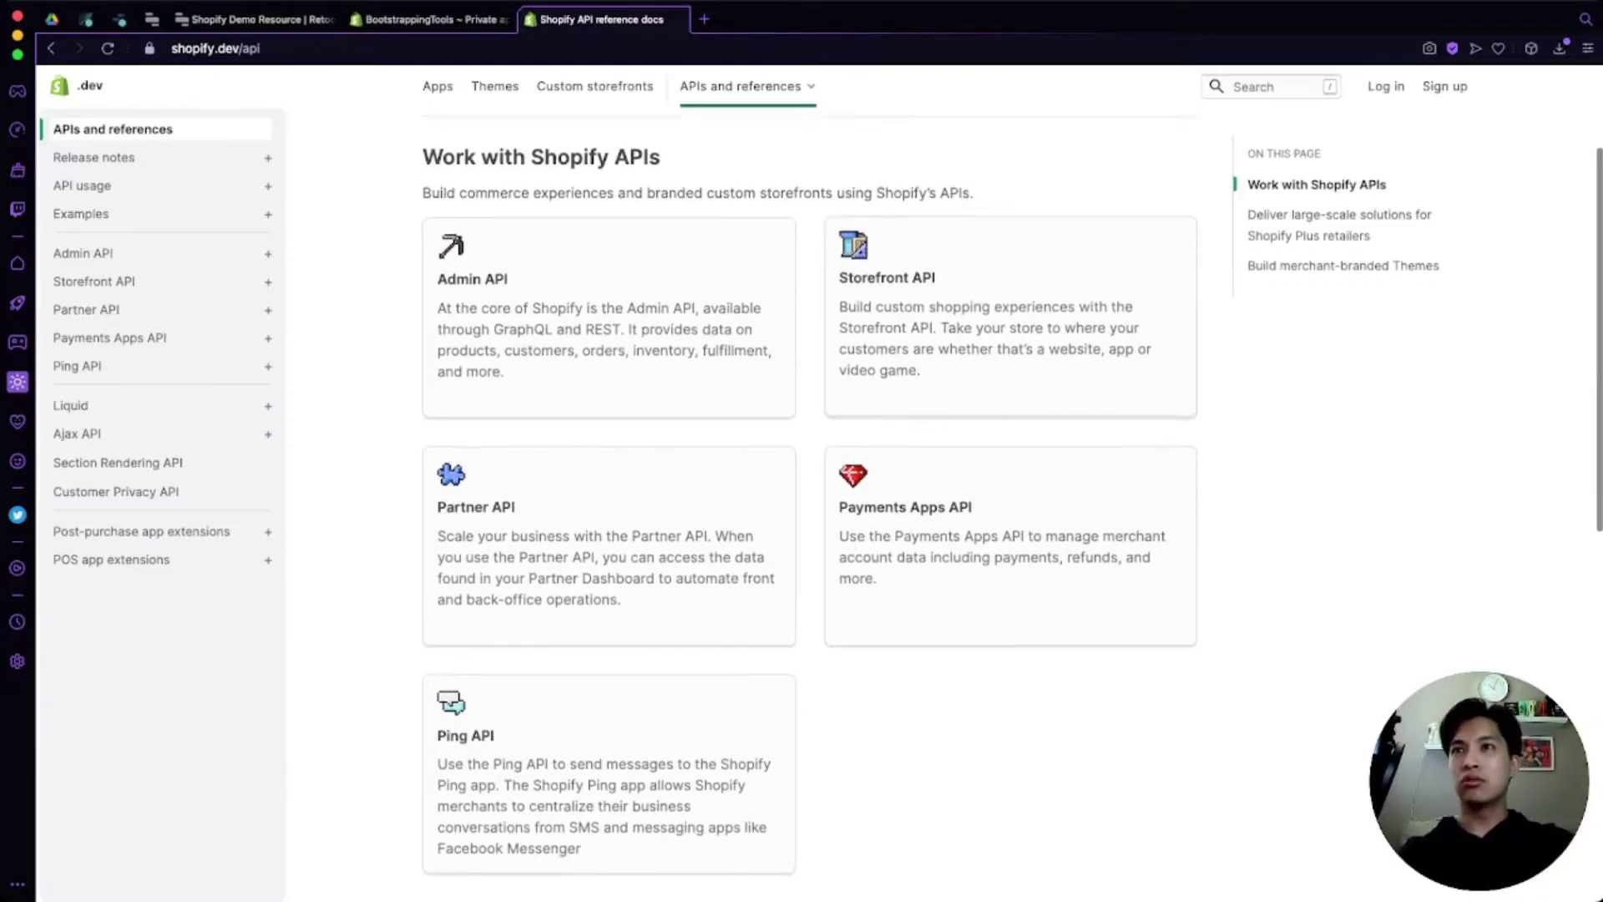
{"action": "scroll", "coordinate": [809, 501], "scroll_direction": "down", "scroll_amount": 2}
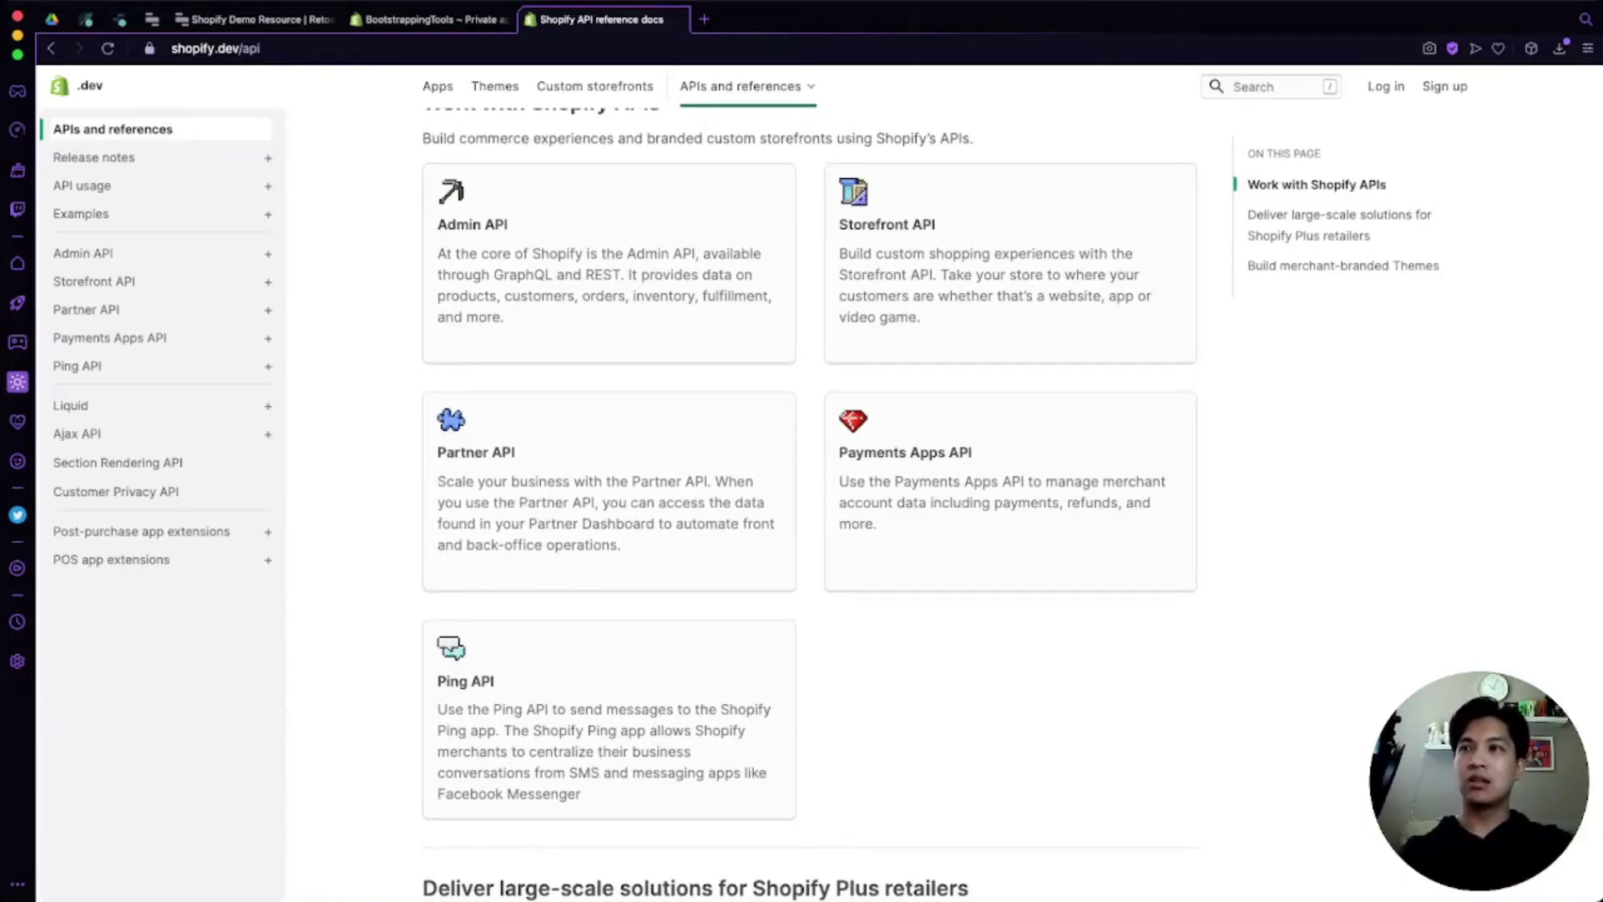
{"action": "scroll", "coordinate": [809, 501], "scroll_direction": "down", "scroll_amount": 3}
{"action": "scroll", "coordinate": [809, 501], "scroll_direction": "up", "scroll_amount": 1}
{"action": "scroll", "coordinate": [810, 501], "scroll_direction": "up", "scroll_amount": 2}
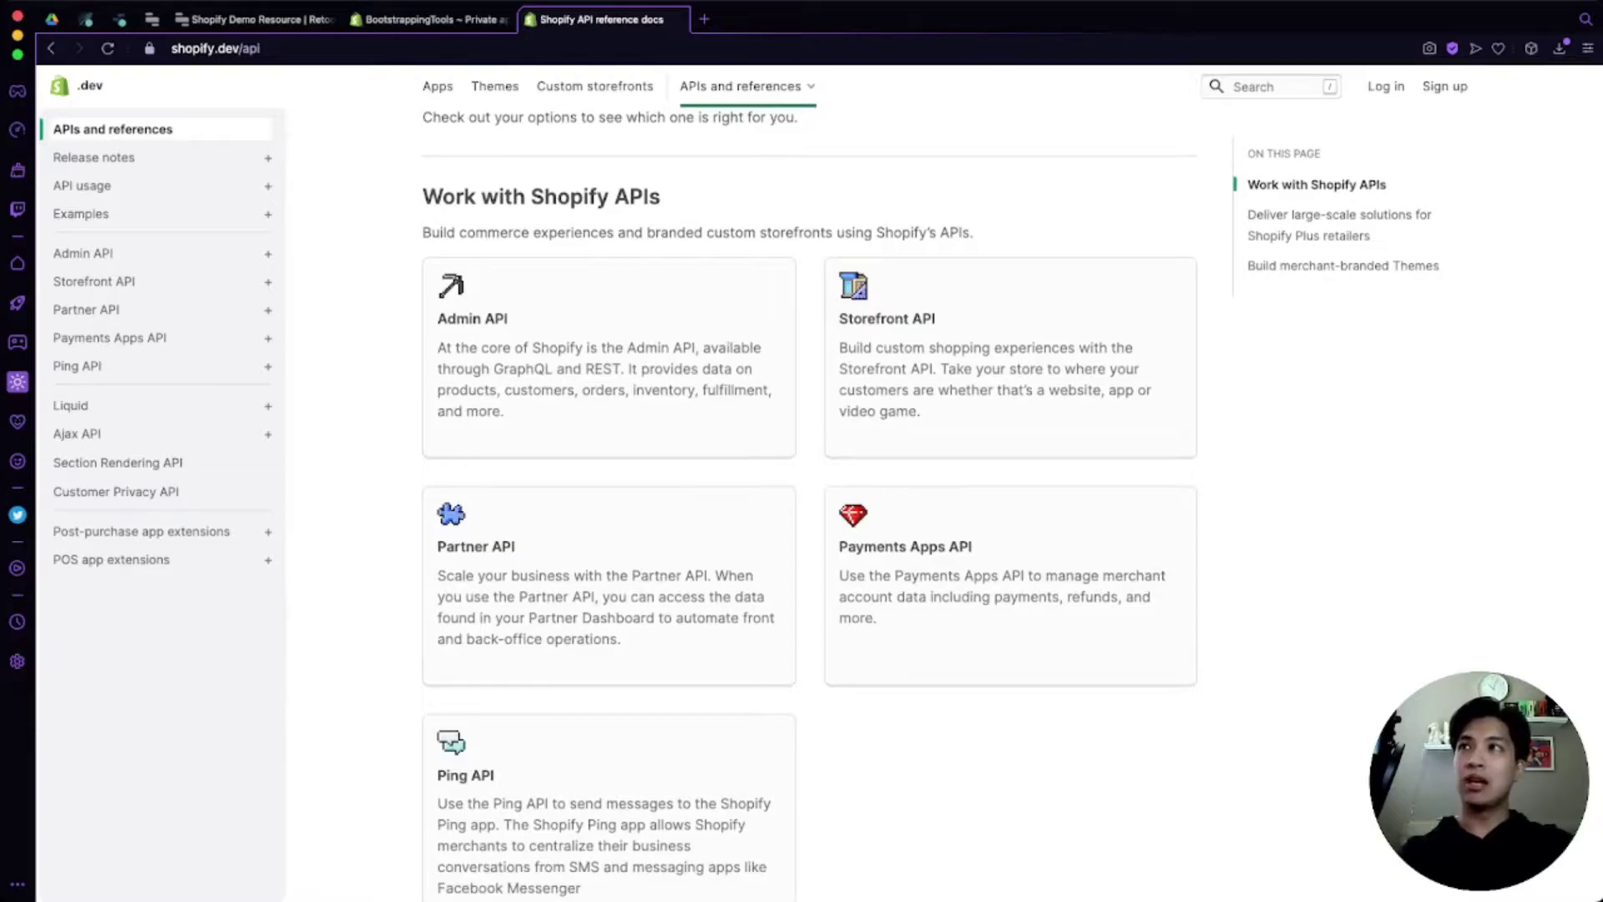
{"action": "left_click", "coordinate": [428, 19]}
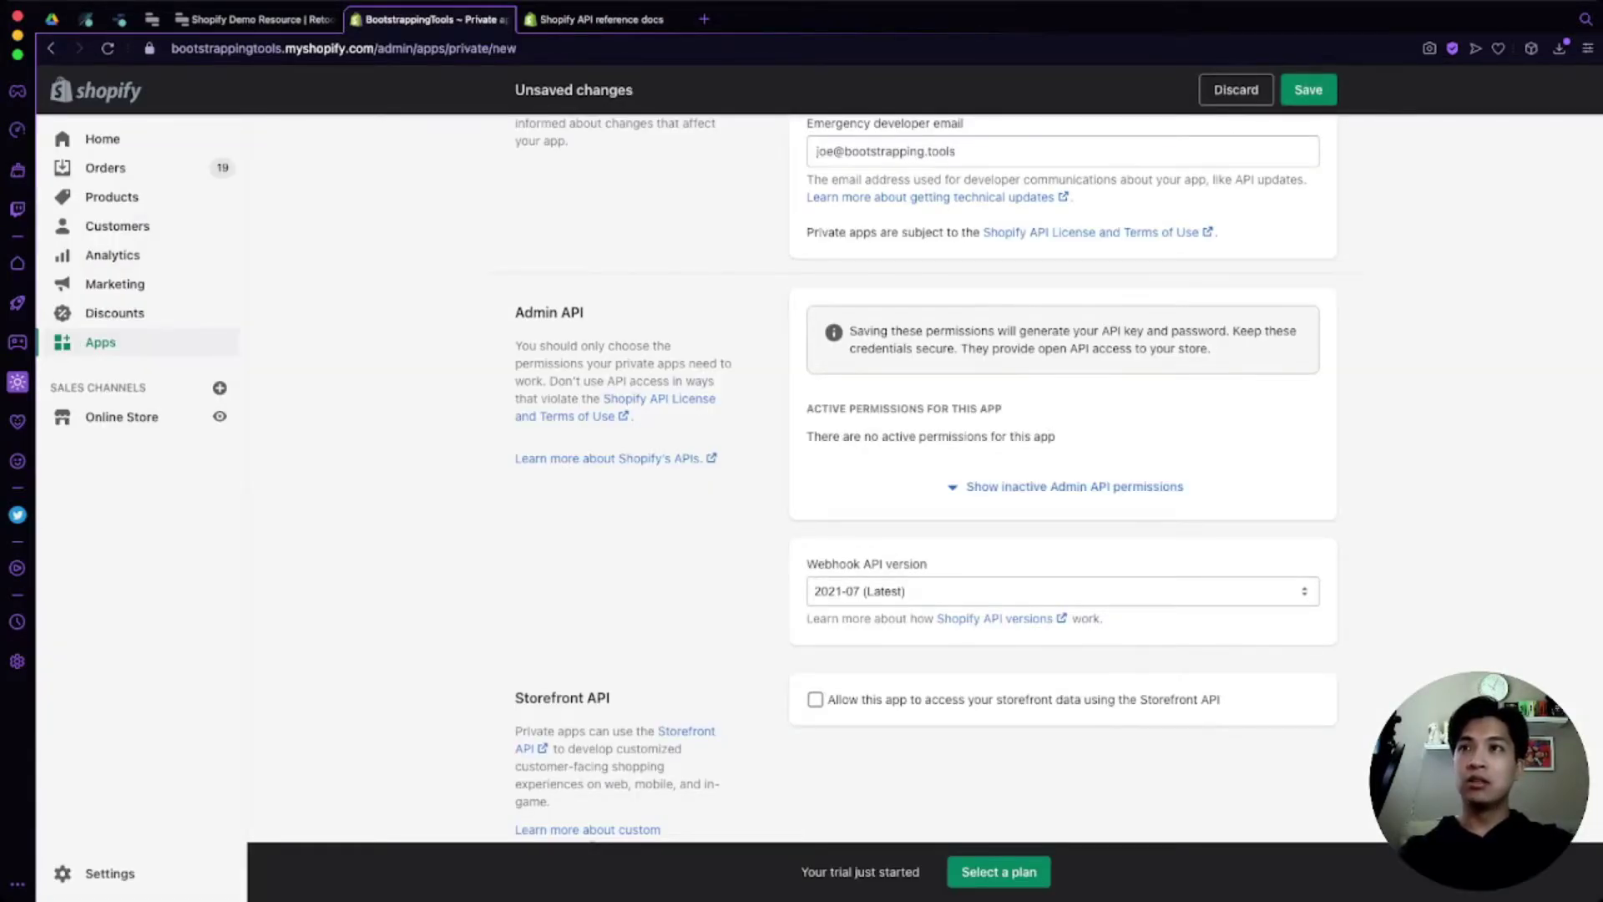
Step: Reveal the inactive Admin API permissions; set Analytics to read, assigned fulfillment orders and Customers to read and write
{"action": "scroll", "coordinate": [1069, 501], "scroll_direction": "up", "scroll_amount": 3}
{"action": "scroll", "coordinate": [1069, 501], "scroll_direction": "down", "scroll_amount": 1}
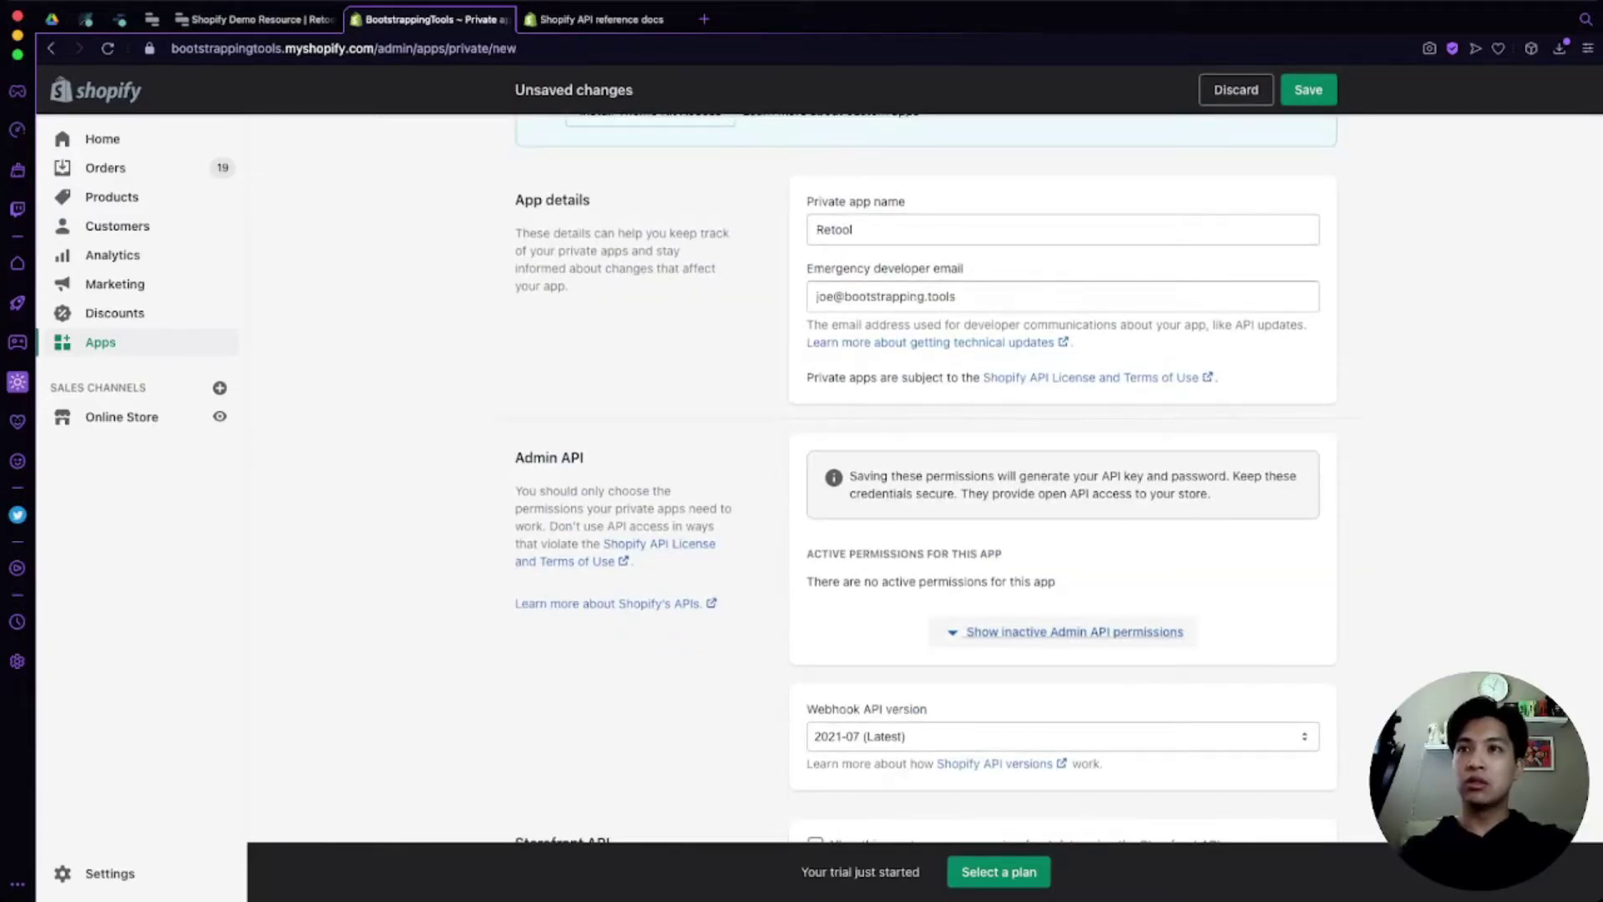
{"action": "left_click", "coordinate": [1075, 632]}
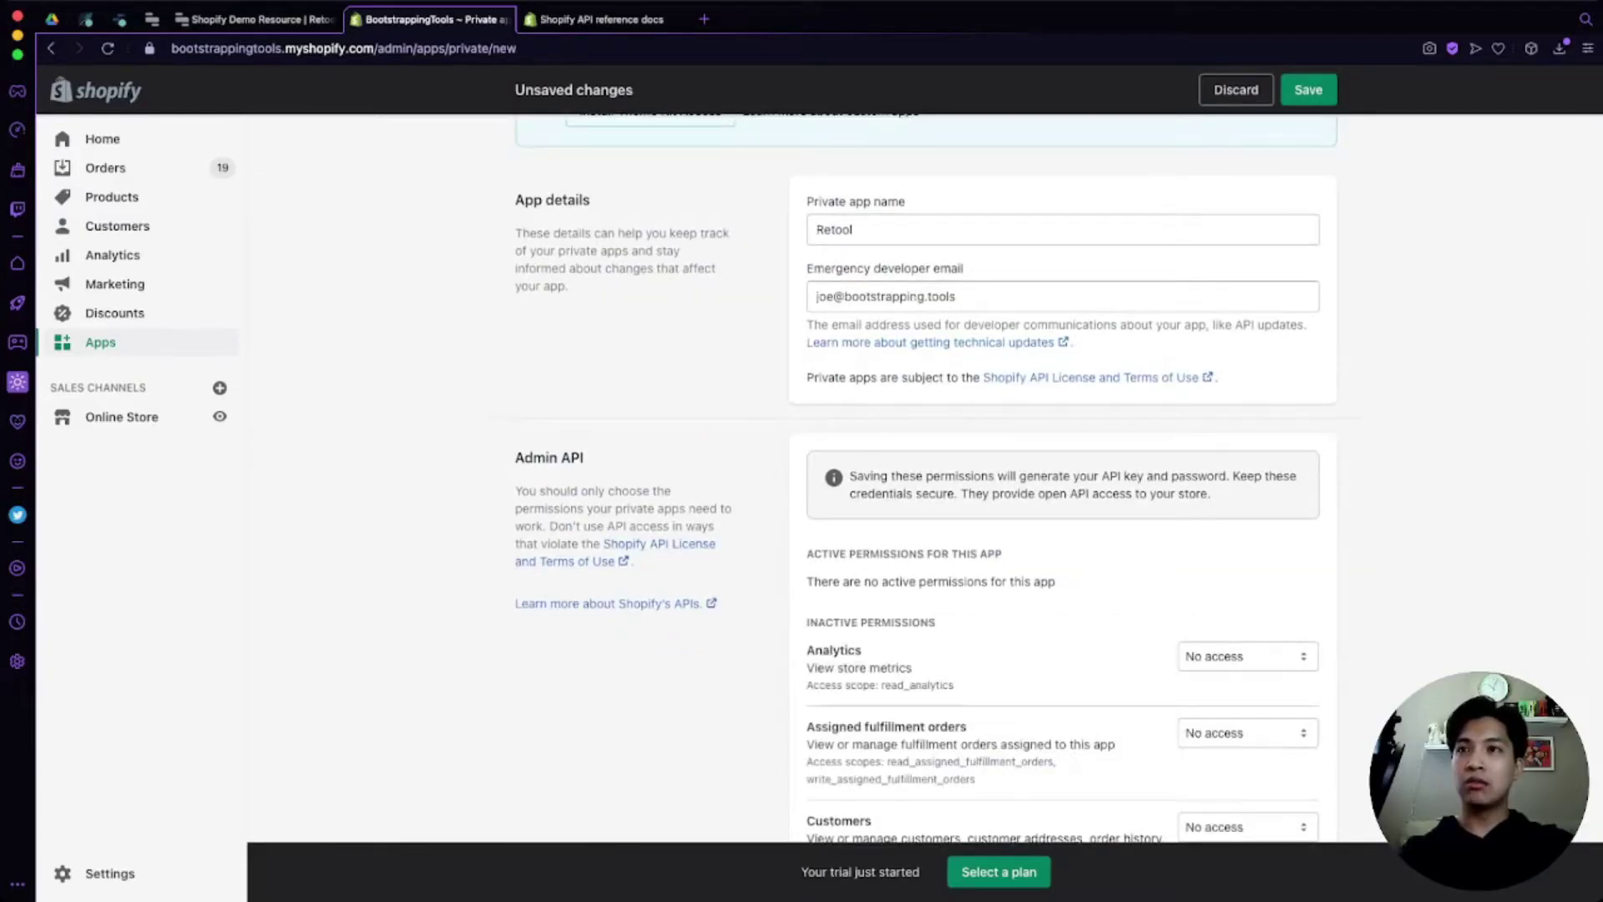
{"action": "scroll", "coordinate": [1058, 476], "scroll_direction": "down", "scroll_amount": 2}
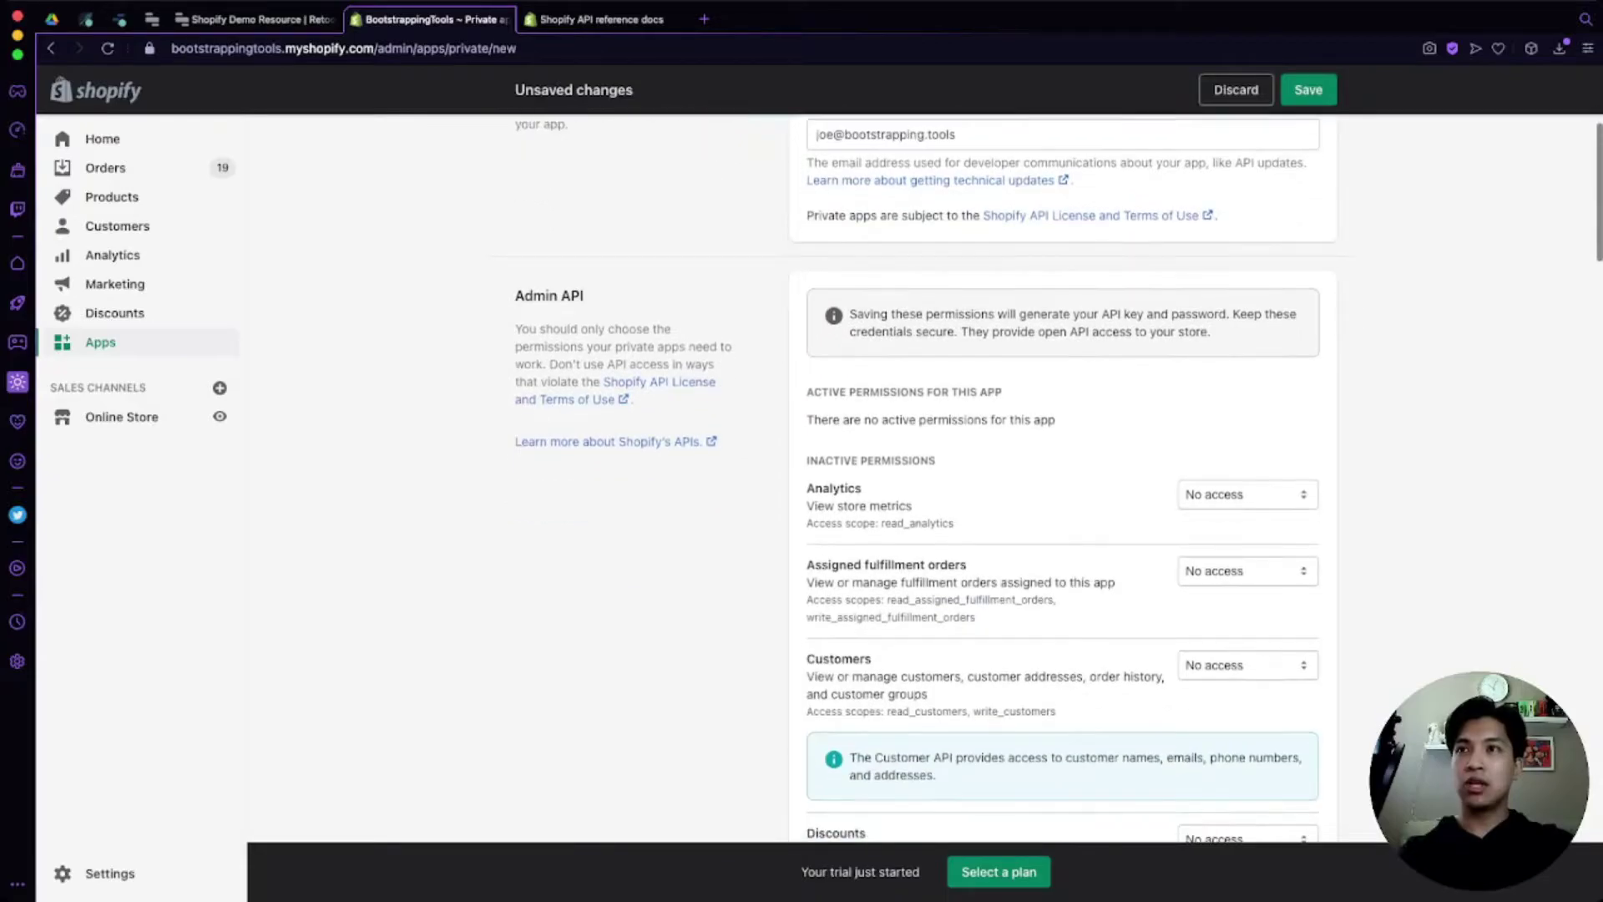
{"action": "scroll", "coordinate": [1058, 476], "scroll_direction": "up", "scroll_amount": 2}
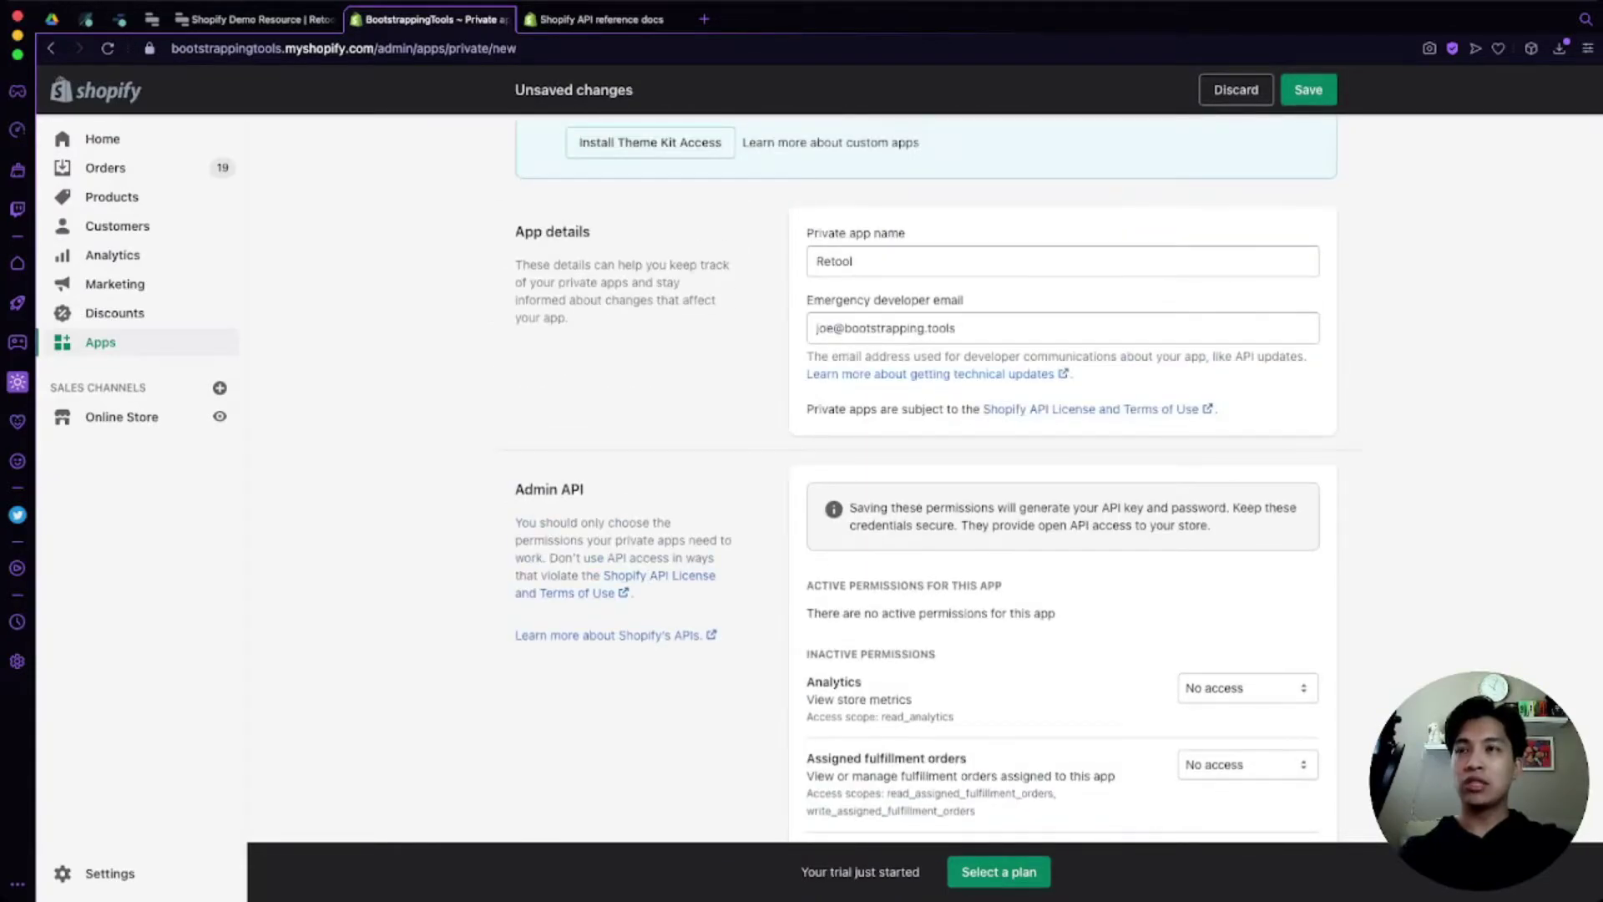
{"action": "scroll", "coordinate": [1058, 476], "scroll_direction": "down", "scroll_amount": 3}
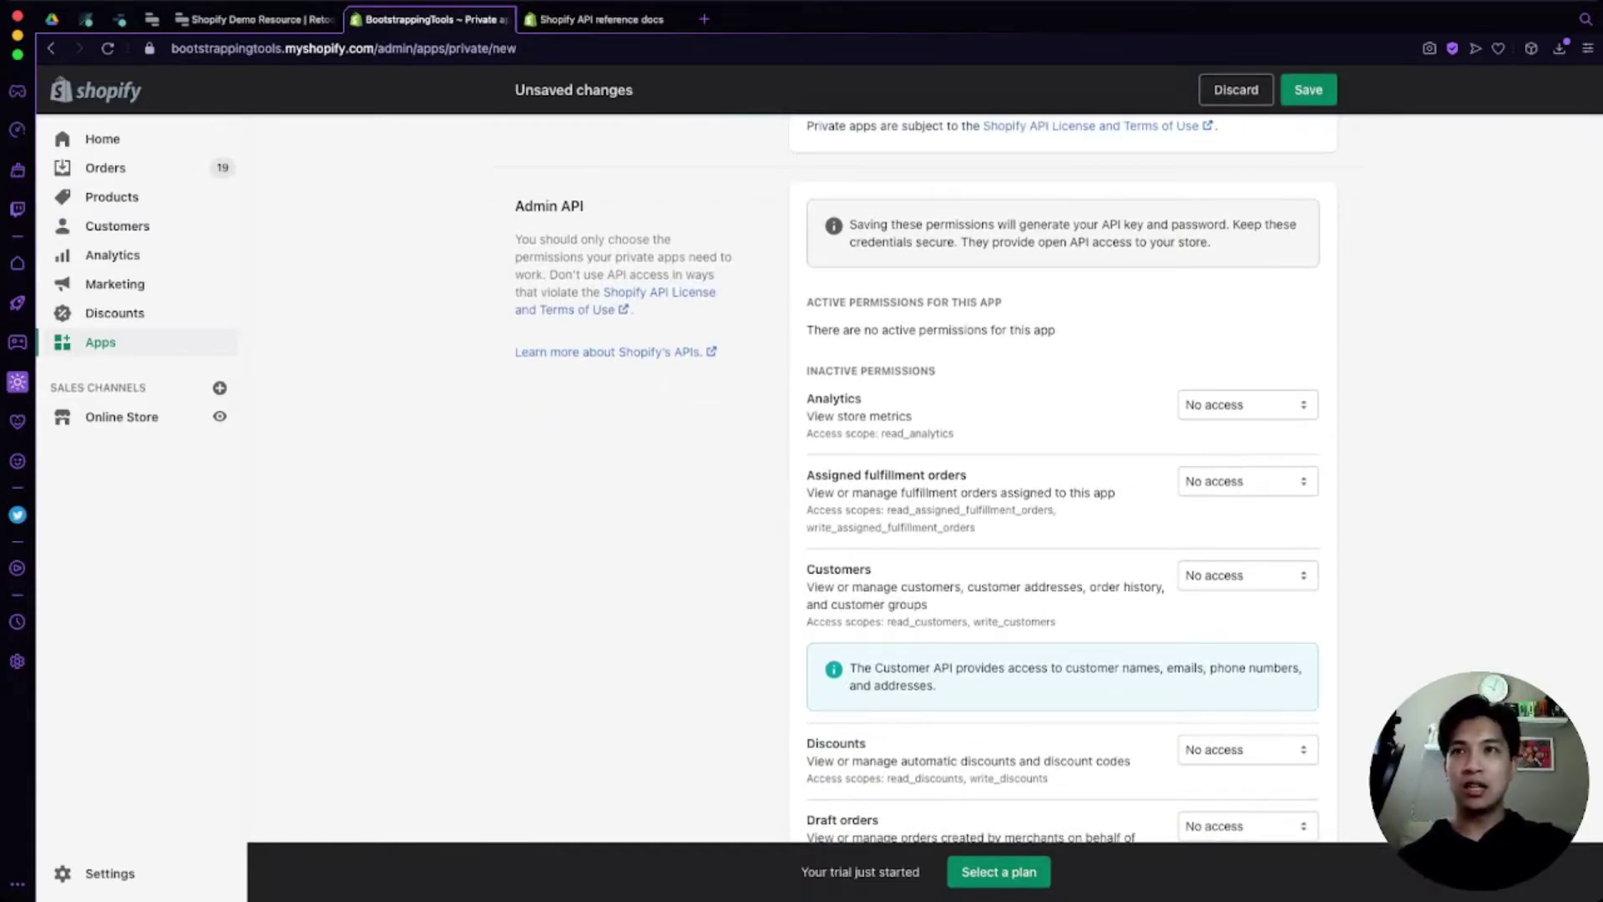
{"action": "left_click", "coordinate": [1247, 404]}
{"action": "key", "text": "Down"}
{"action": "key", "text": "Tab"}
{"action": "key", "text": "Down"}
{"action": "key", "text": "Down"}
{"action": "key", "text": "Tab"}
{"action": "key", "text": "Down"}
{"action": "key", "text": "Down"}
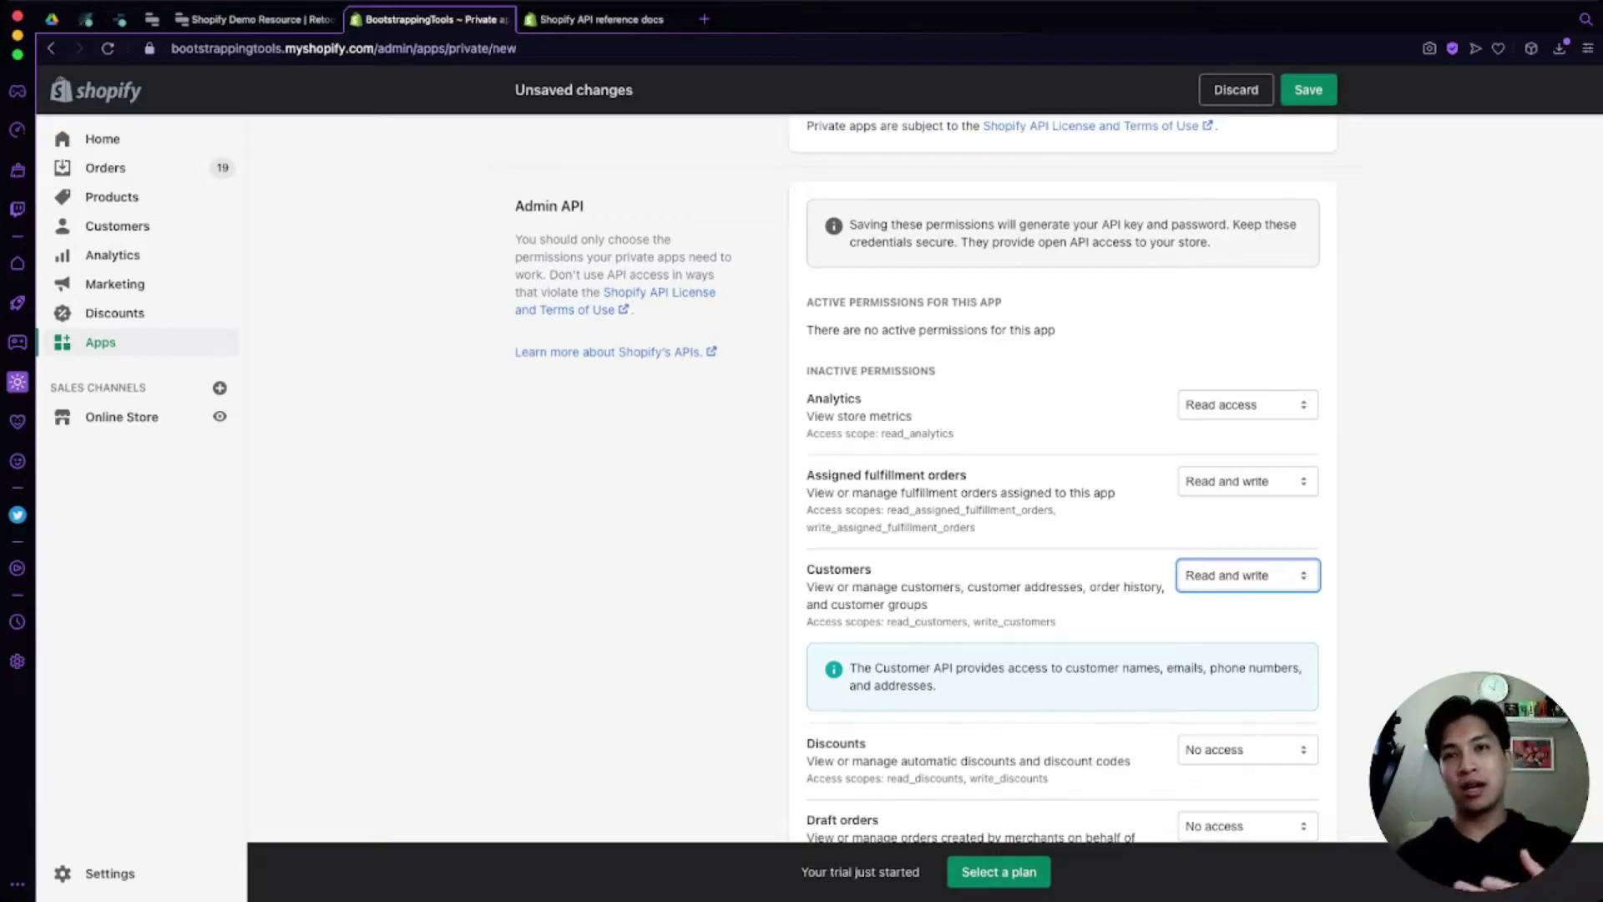
Step: Grant read and write access to Discounts, Draft orders, Files and Fulfillment services
{"action": "scroll", "coordinate": [1058, 481], "scroll_direction": "down", "scroll_amount": 2}
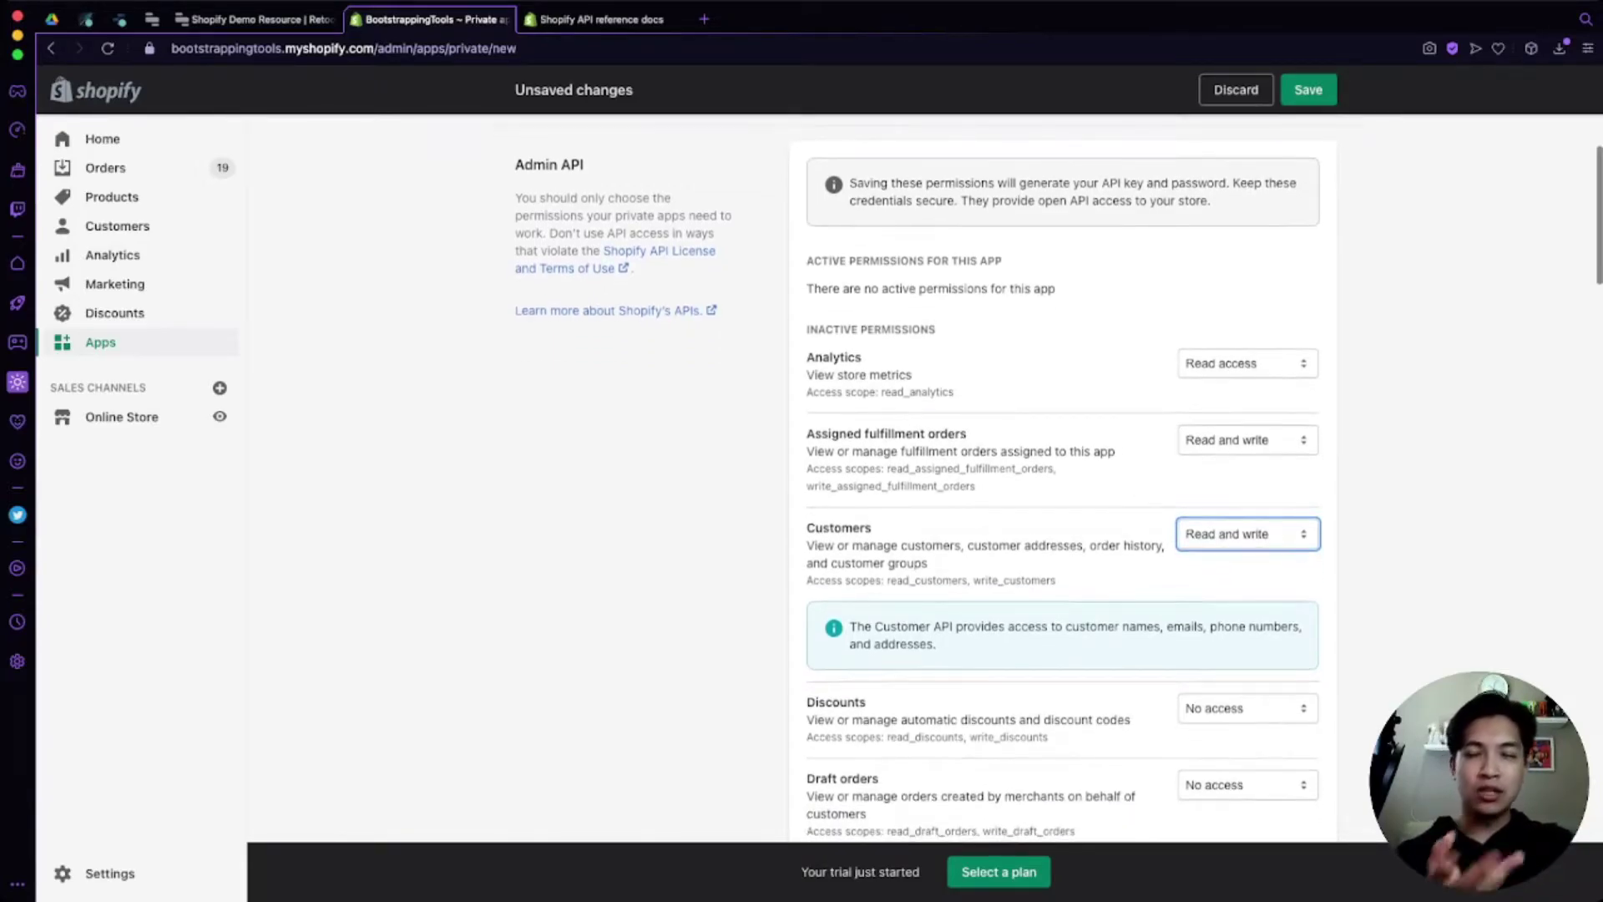
{"action": "scroll", "coordinate": [1058, 481], "scroll_direction": "down", "scroll_amount": 2}
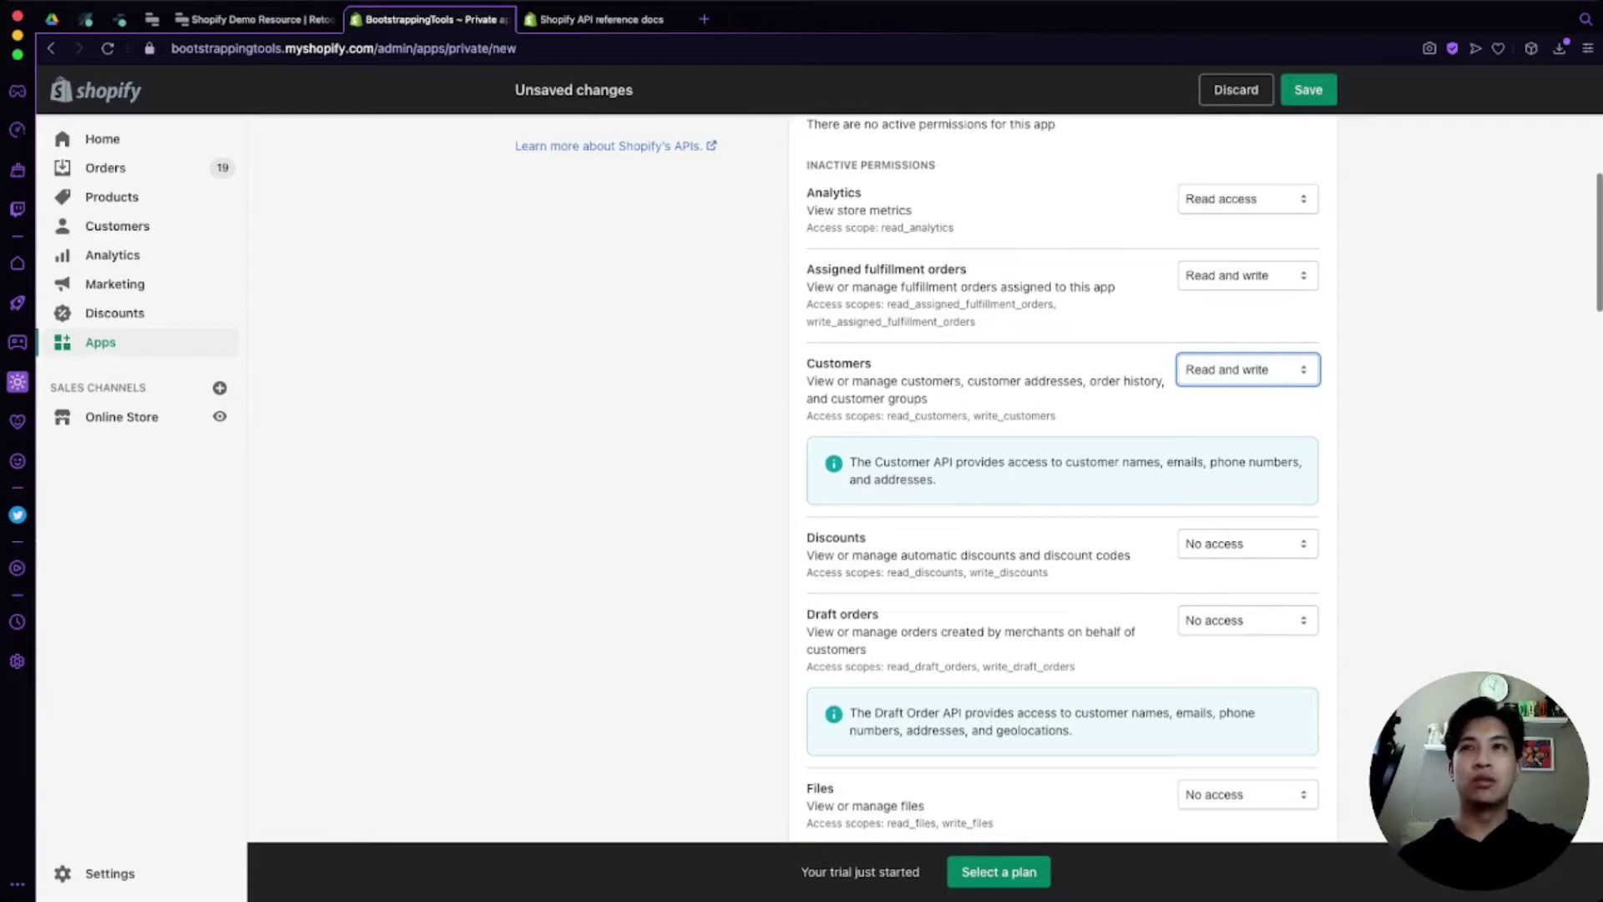
{"action": "key", "text": "Tab"}
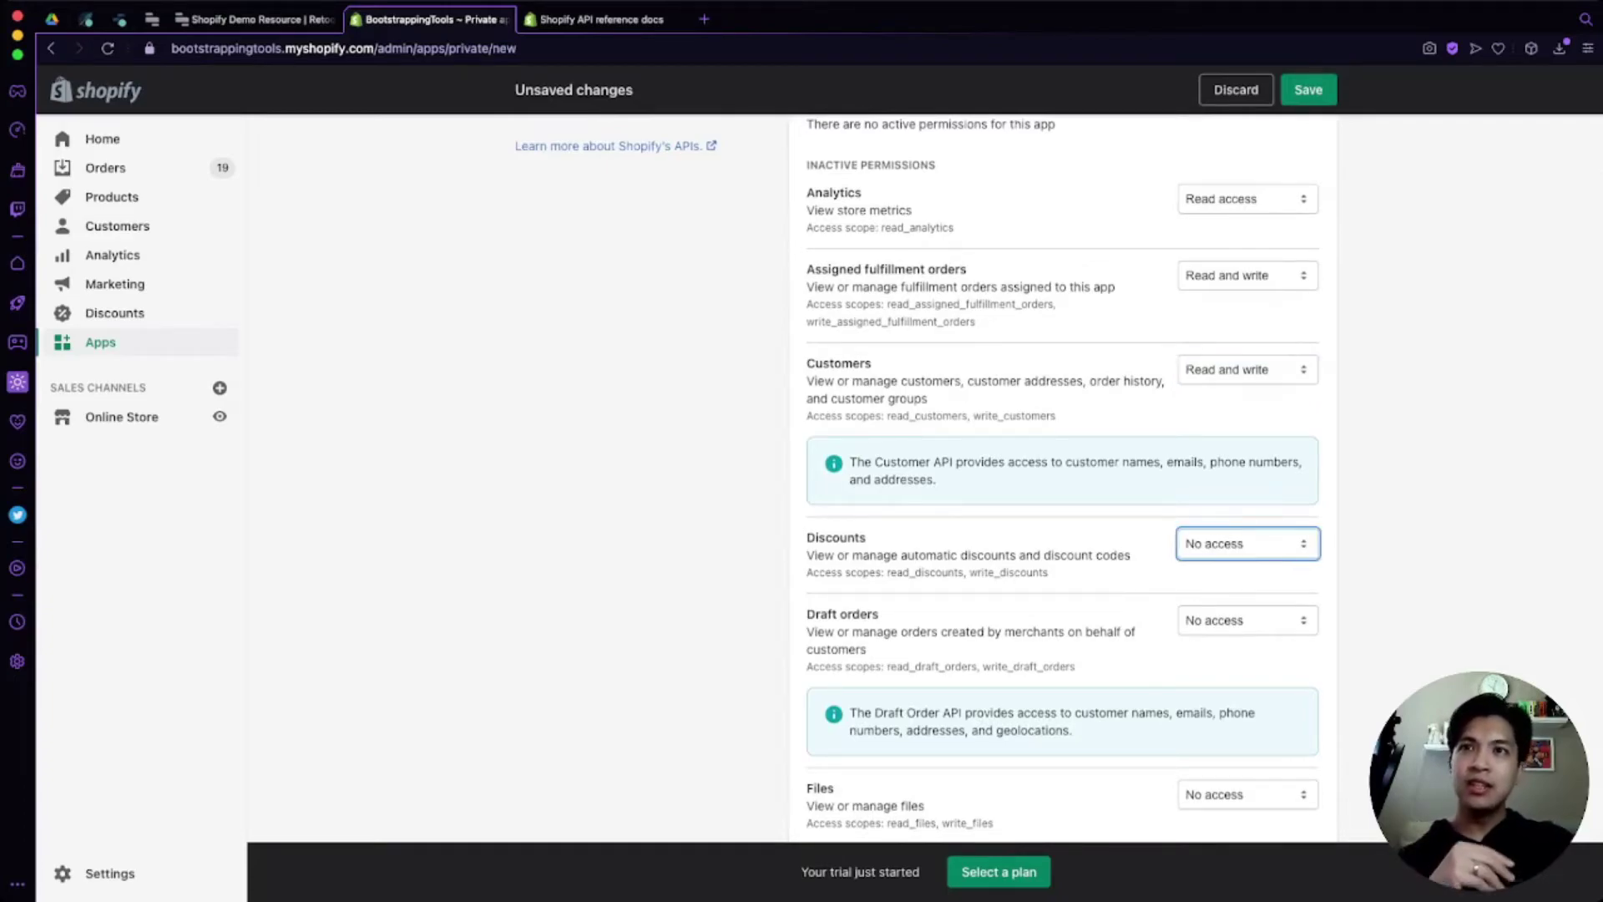
{"action": "key", "text": "Down"}
{"action": "key", "text": "Down"}
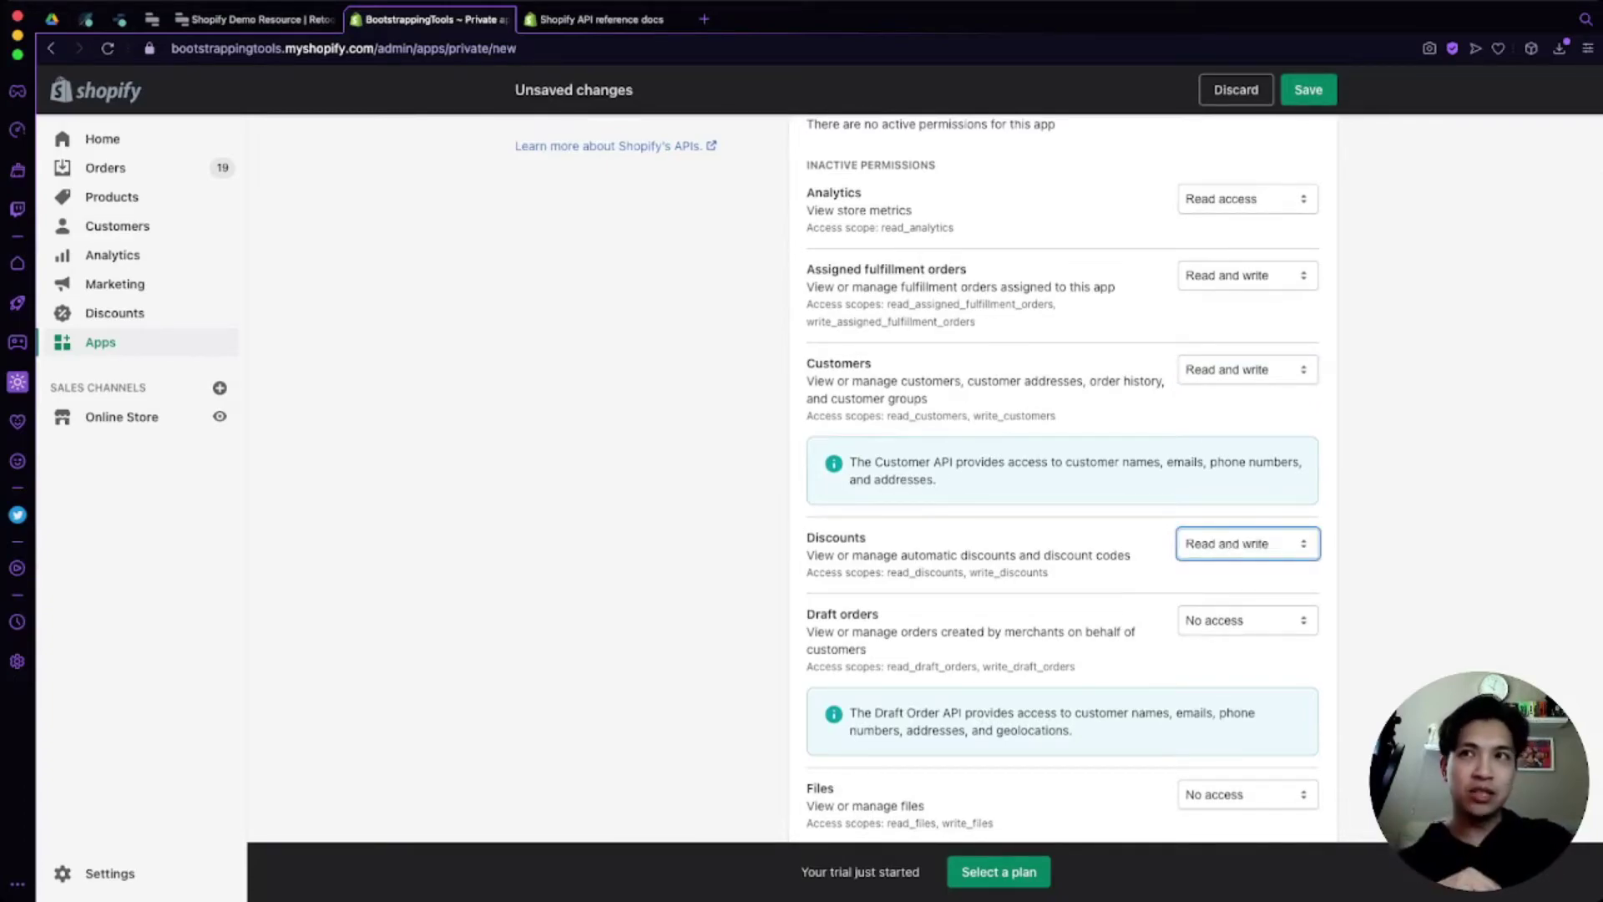
{"action": "scroll", "coordinate": [1058, 478], "scroll_direction": "down", "scroll_amount": 1}
{"action": "key", "text": "Tab"}
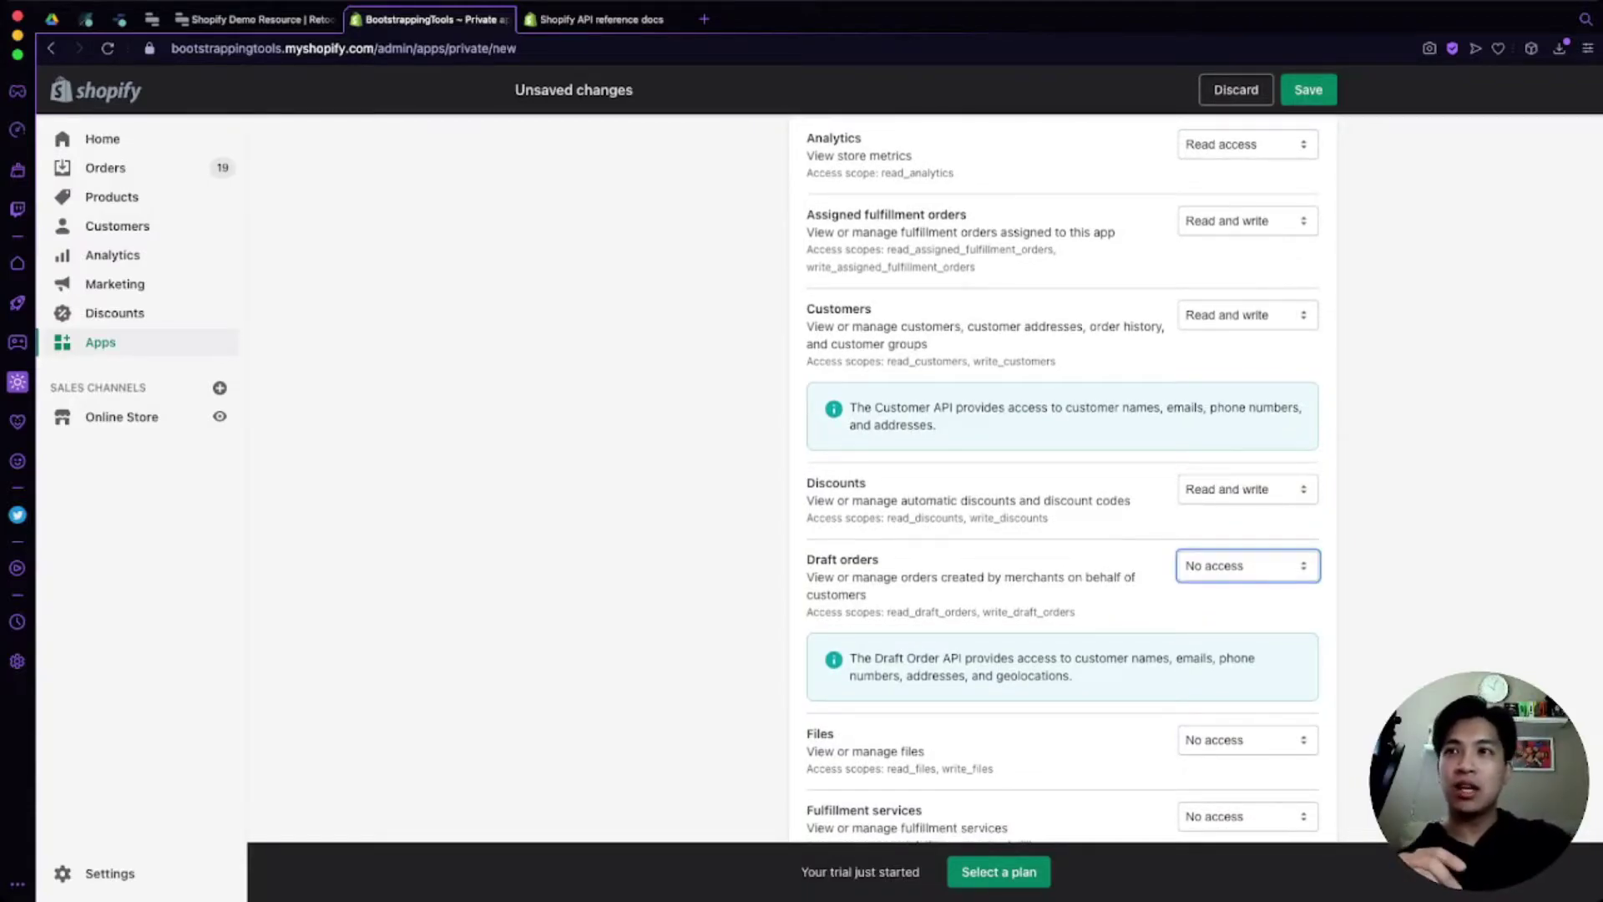
{"action": "key", "text": "Down"}
{"action": "key", "text": "Down"}
{"action": "scroll", "coordinate": [1058, 479], "scroll_direction": "down", "scroll_amount": 4}
{"action": "key", "text": "Tab"}
{"action": "key", "text": "Down"}
{"action": "key", "text": "Down"}
{"action": "key", "text": "Tab"}
{"action": "key", "text": "Down"}
{"action": "key", "text": "Down"}
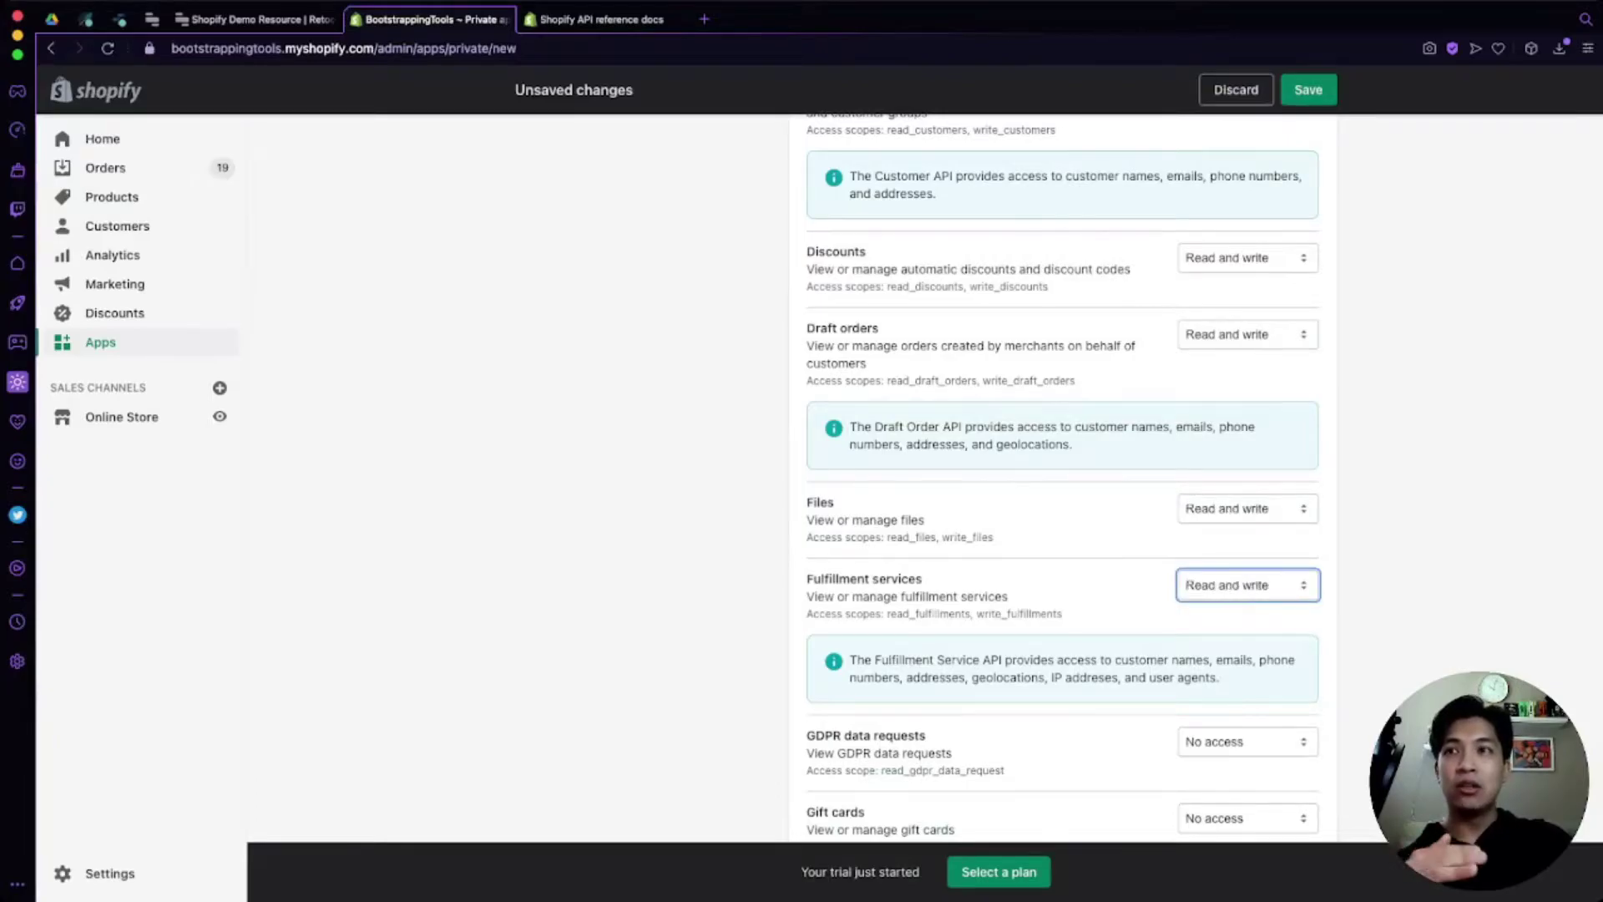
Step: Set GDPR data requests to read, and Gift cards and Inventory to read and write
{"action": "scroll", "coordinate": [1058, 478], "scroll_direction": "down", "scroll_amount": 3}
{"action": "key", "text": "Tab"}
{"action": "key", "text": "Down"}
{"action": "scroll", "coordinate": [1058, 478], "scroll_direction": "down", "scroll_amount": 2}
{"action": "key", "text": "Tab"}
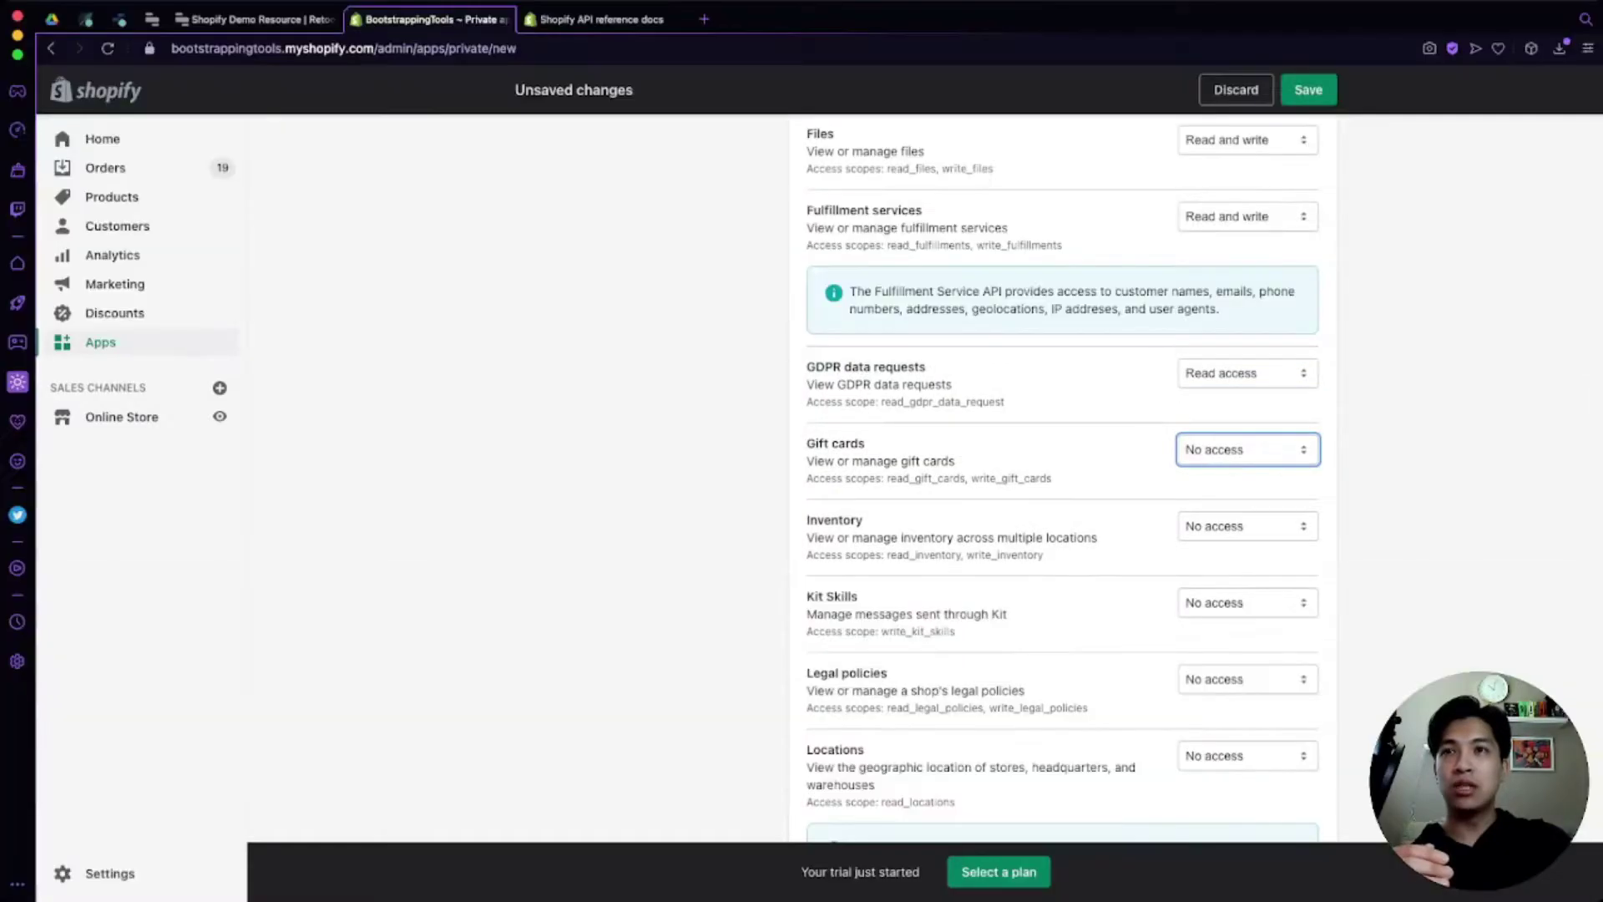
{"action": "key", "text": "Down"}
{"action": "key", "text": "Down"}
{"action": "key", "text": "Tab"}
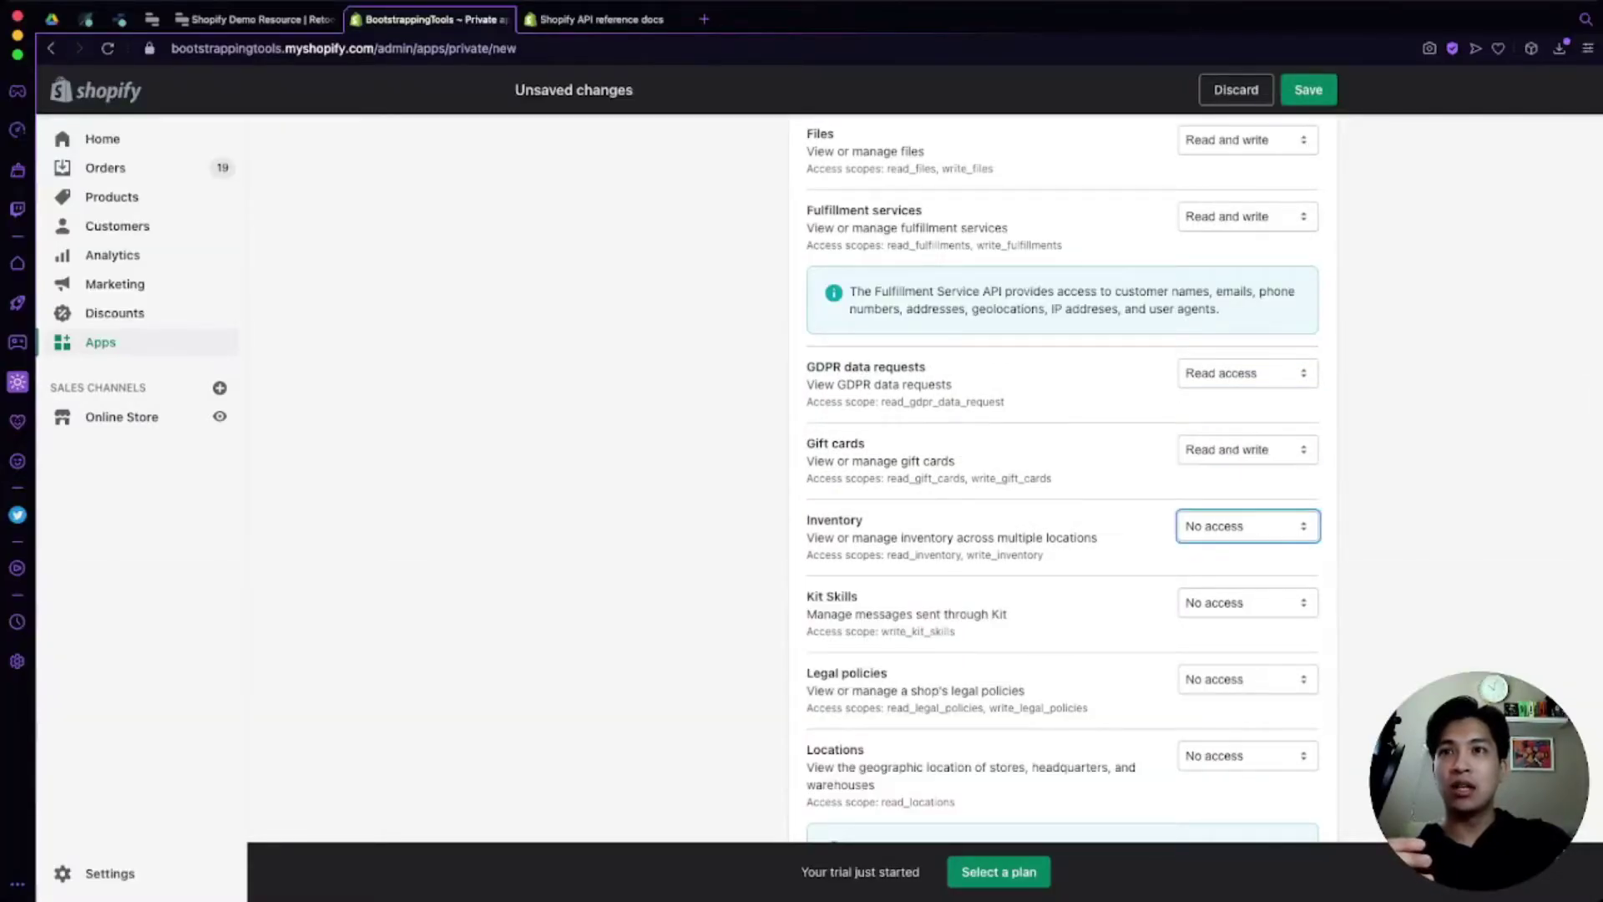
{"action": "key", "text": "Down"}
{"action": "key", "text": "Down"}
Step: Set Kit Skills to read and write and Legal policies to read access
{"action": "scroll", "coordinate": [1058, 479], "scroll_direction": "down", "scroll_amount": 1}
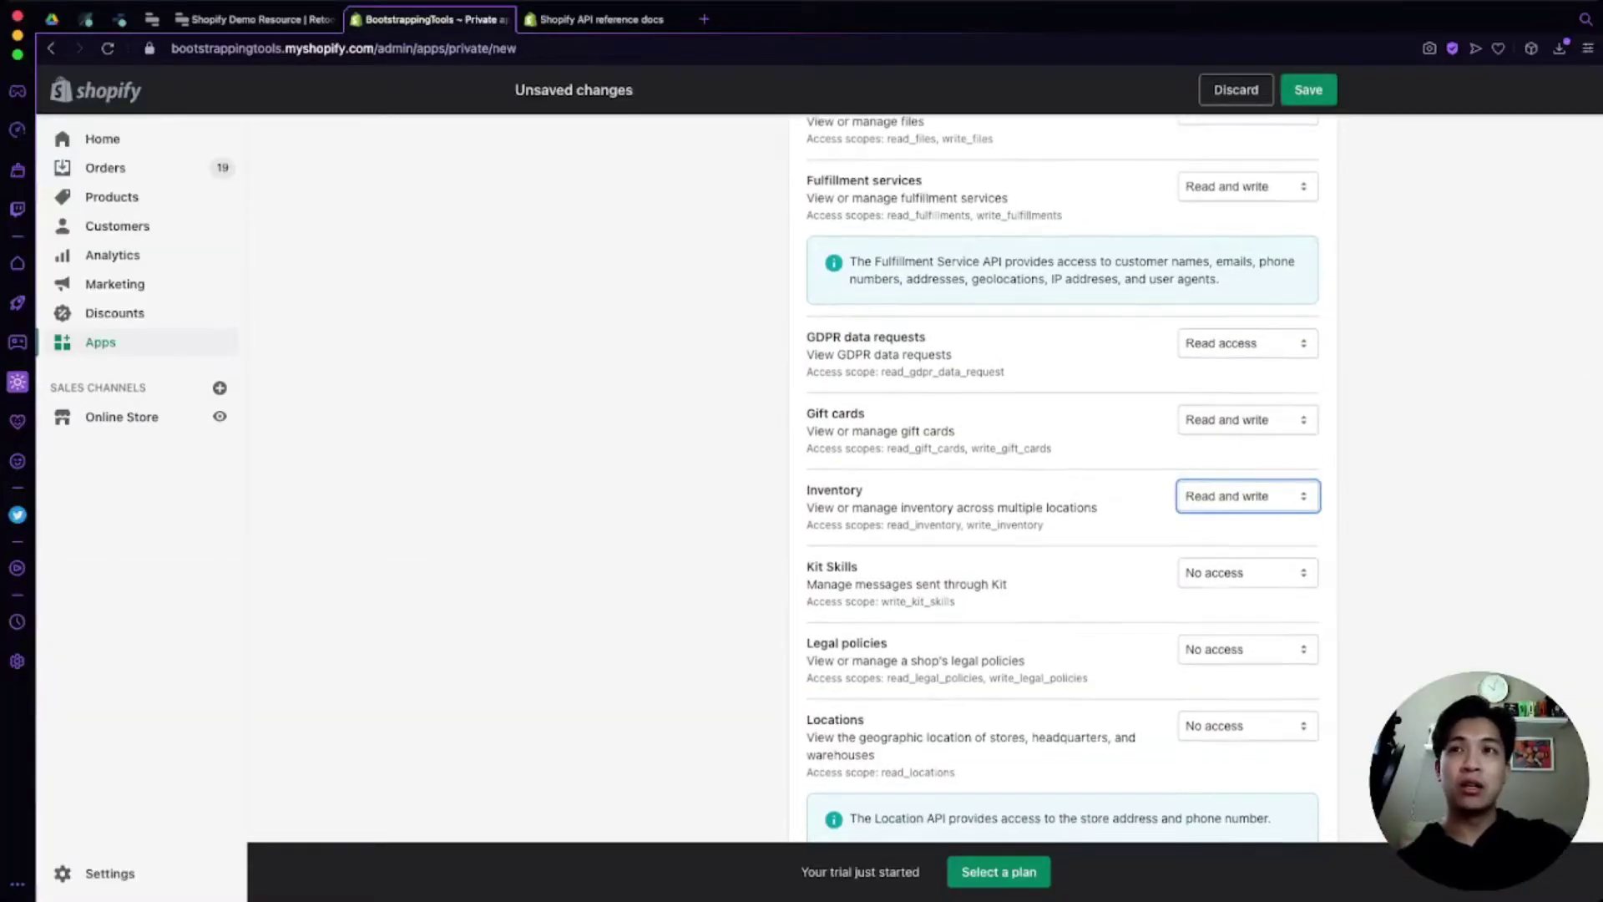
{"action": "scroll", "coordinate": [1059, 478], "scroll_direction": "down", "scroll_amount": 1}
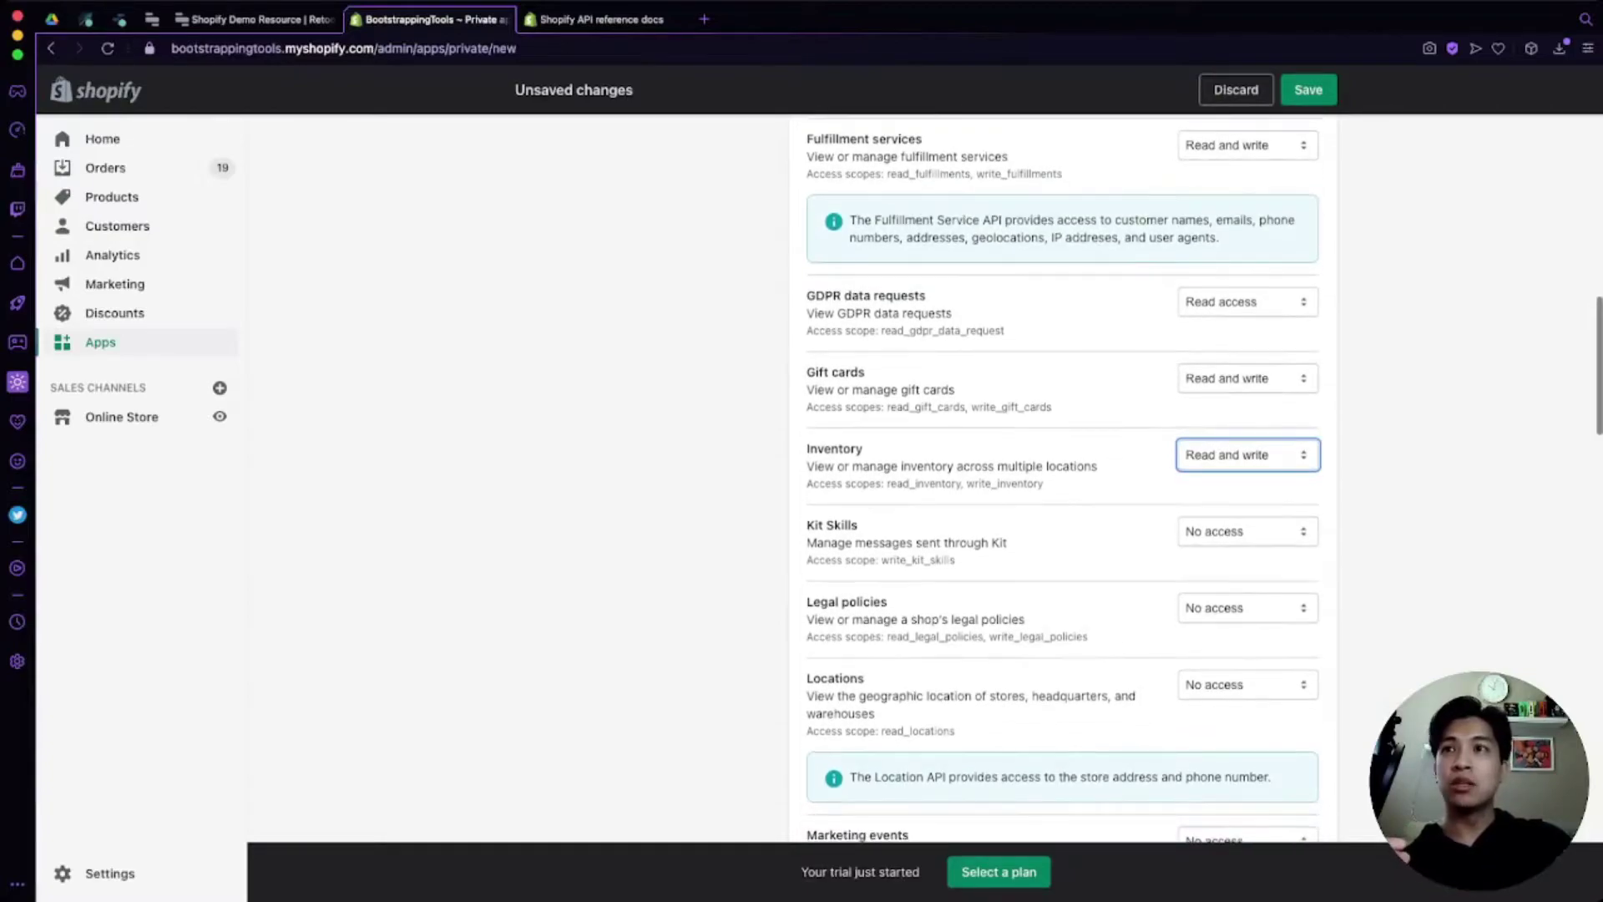
{"action": "key", "text": "Tab"}
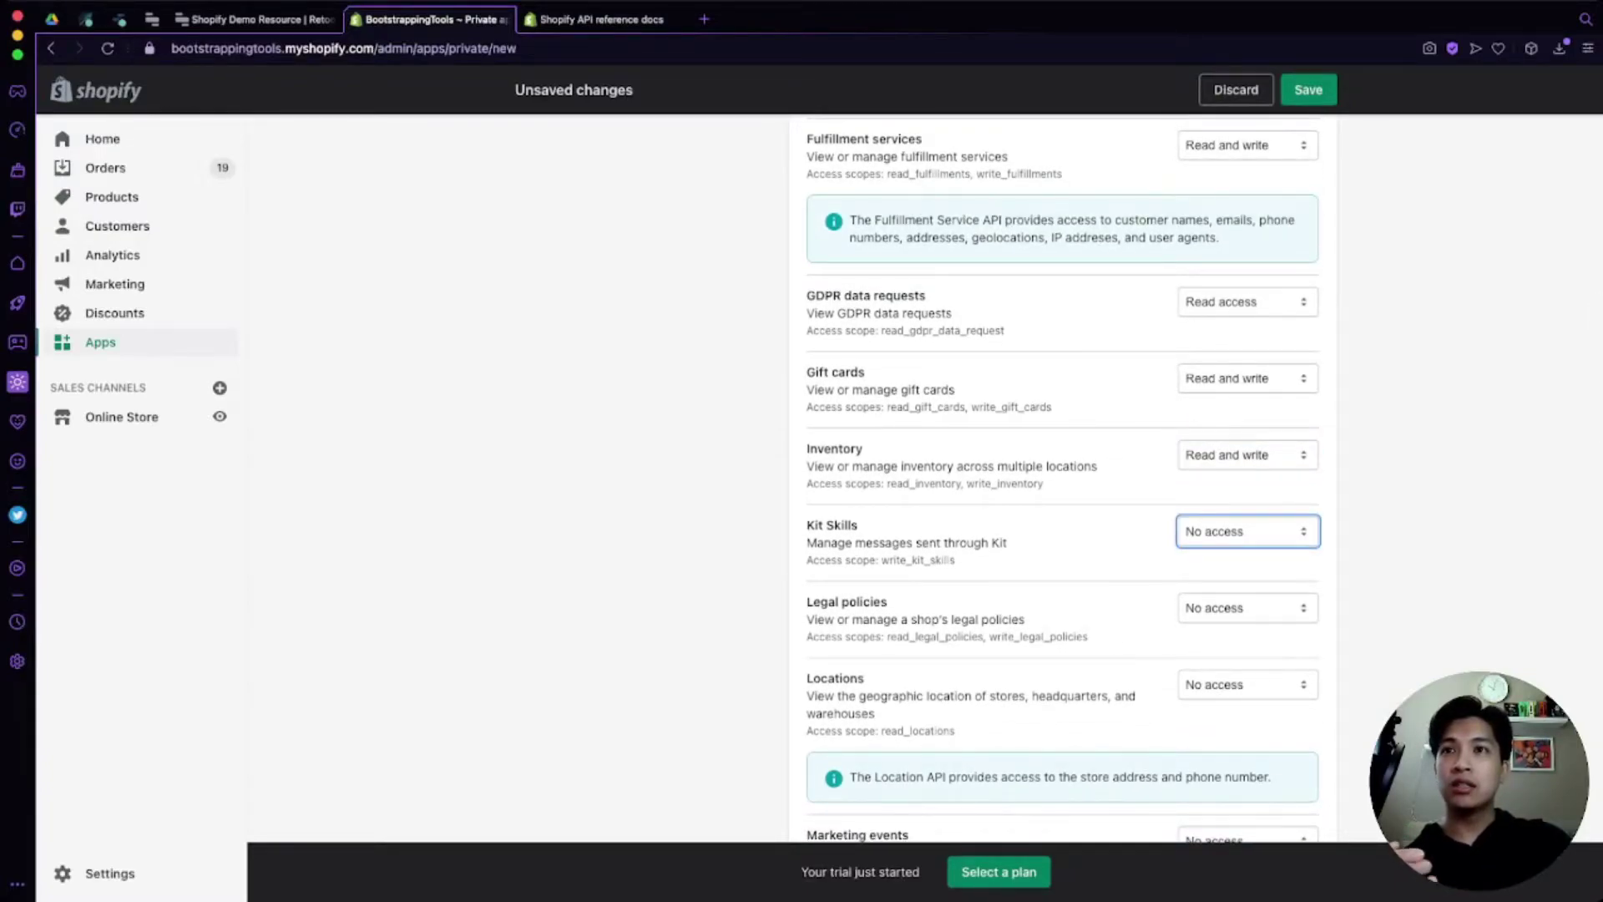
{"action": "key", "text": "Down"}
{"action": "key", "text": "Down"}
{"action": "scroll", "coordinate": [1058, 478], "scroll_direction": "down", "scroll_amount": 2}
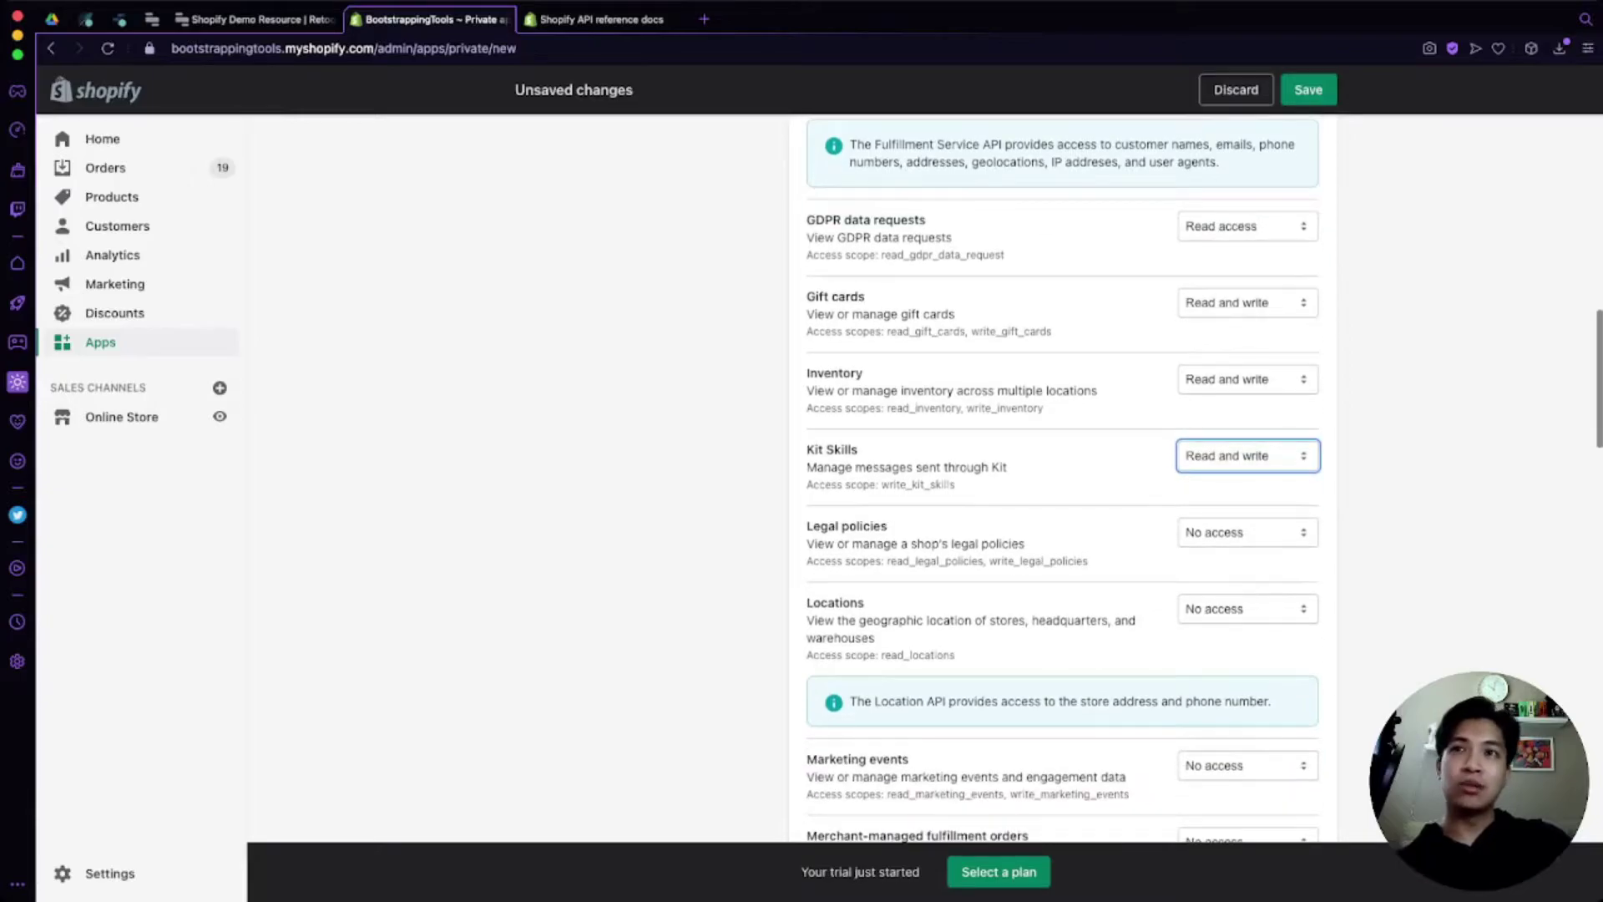
{"action": "key", "text": "Tab"}
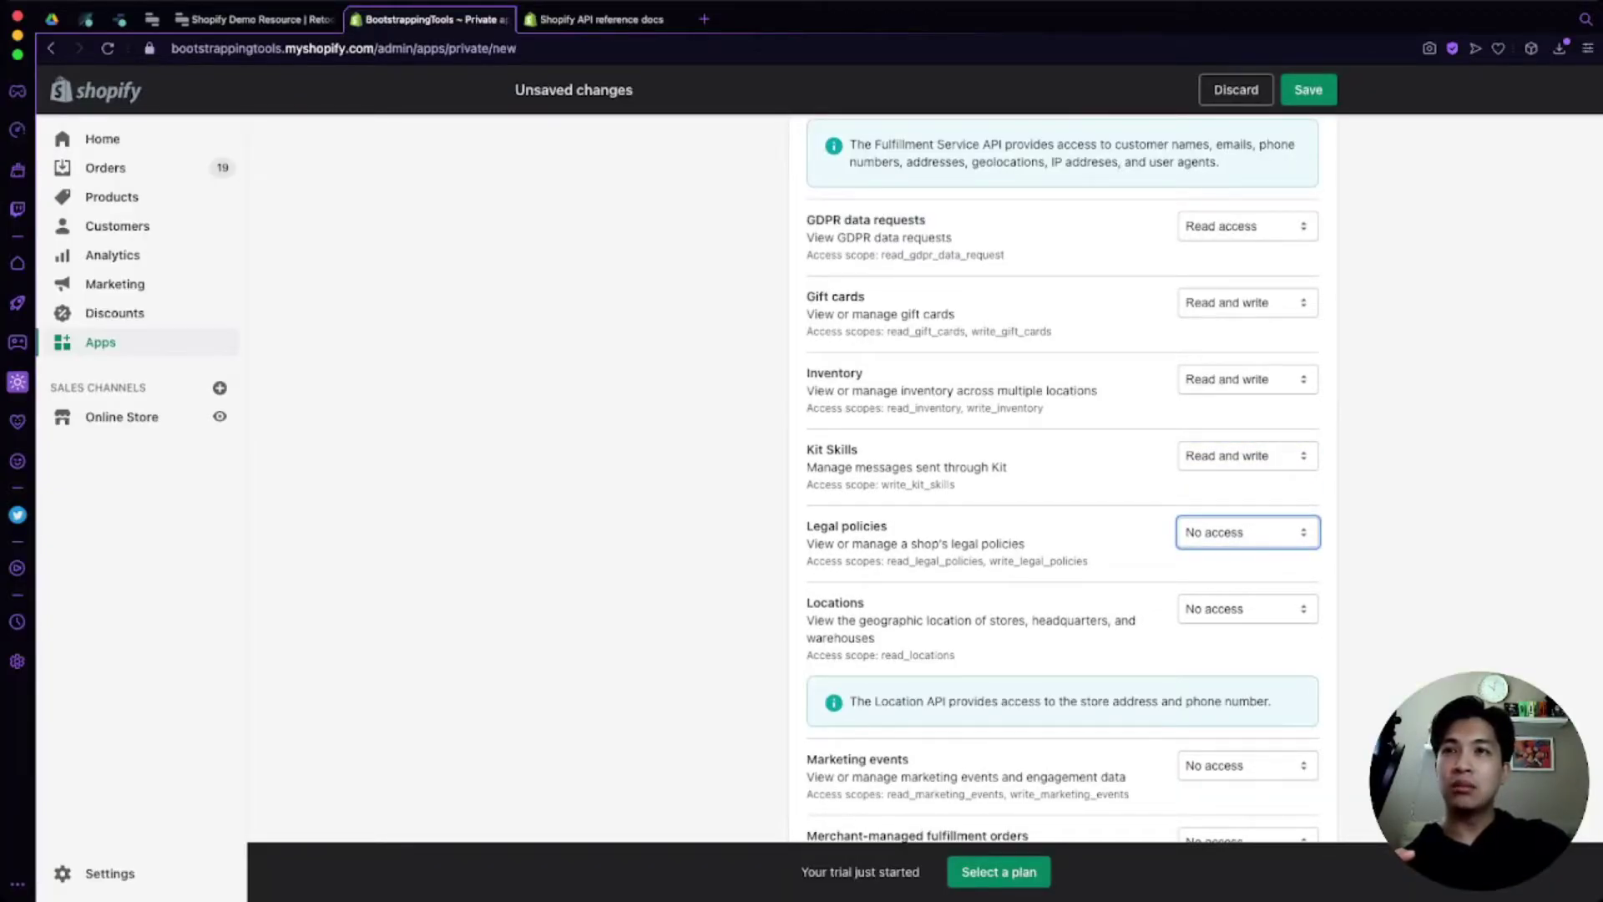
{"action": "key", "text": "Down"}
{"action": "scroll", "coordinate": [1058, 478], "scroll_direction": "down", "scroll_amount": 1}
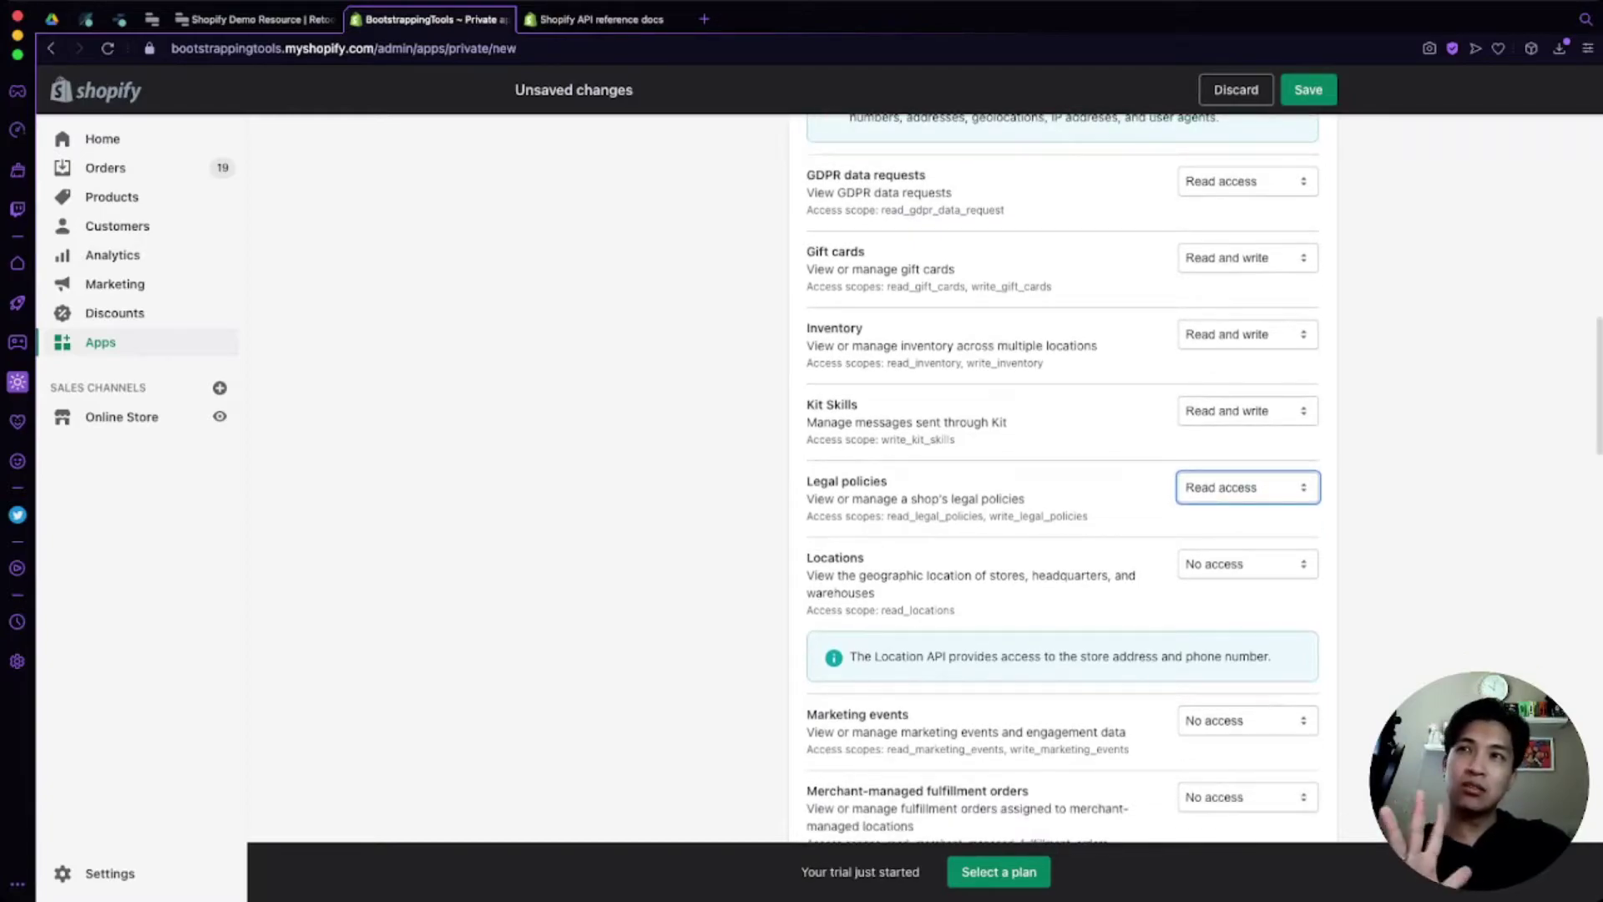
{"action": "scroll", "coordinate": [1058, 479], "scroll_direction": "down", "scroll_amount": 1}
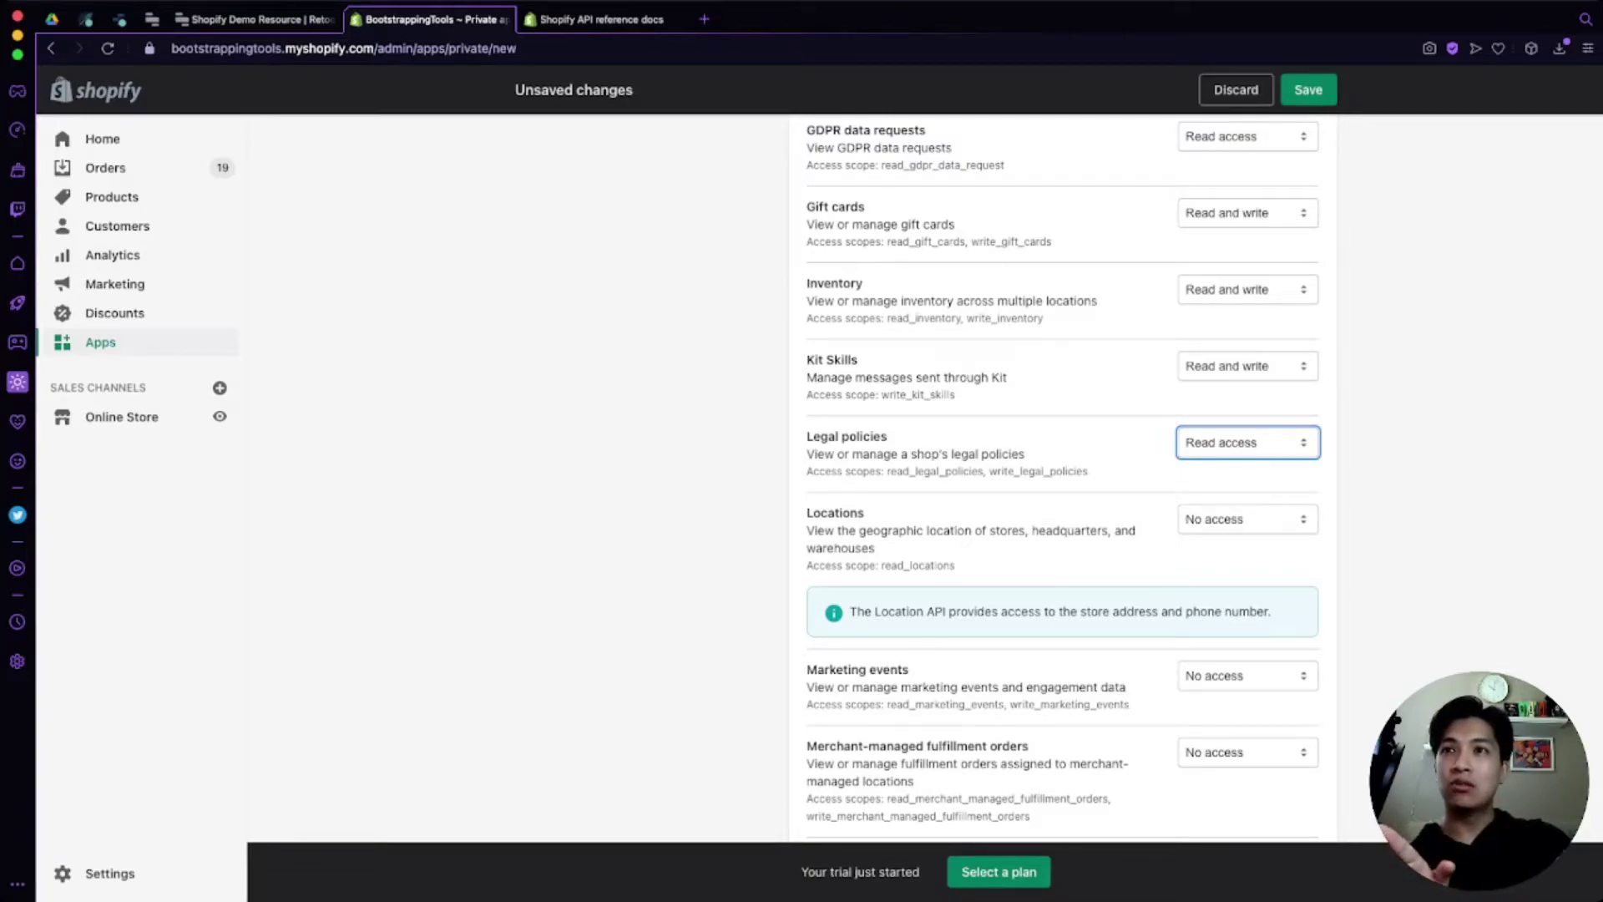
Step: Set Locations, Online Store navigation and pages to read; Marketing events and merchant-managed fulfillment to read and write
{"action": "left_click", "coordinate": [1247, 518]}
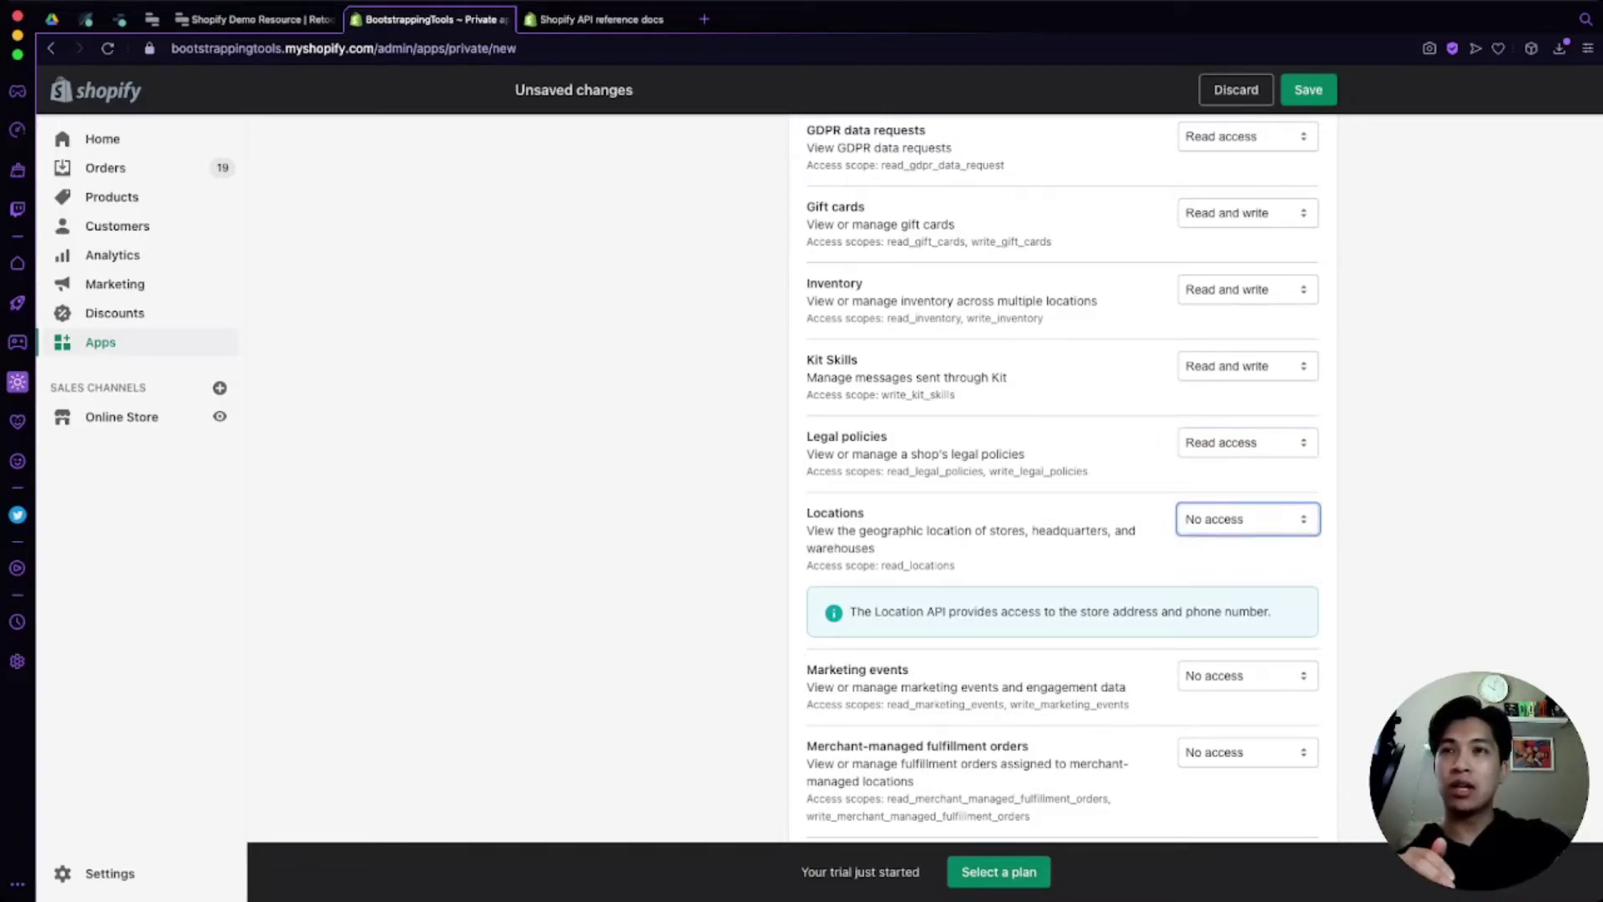
{"action": "key", "text": "Down"}
{"action": "scroll", "coordinate": [1059, 478], "scroll_direction": "down", "scroll_amount": 5}
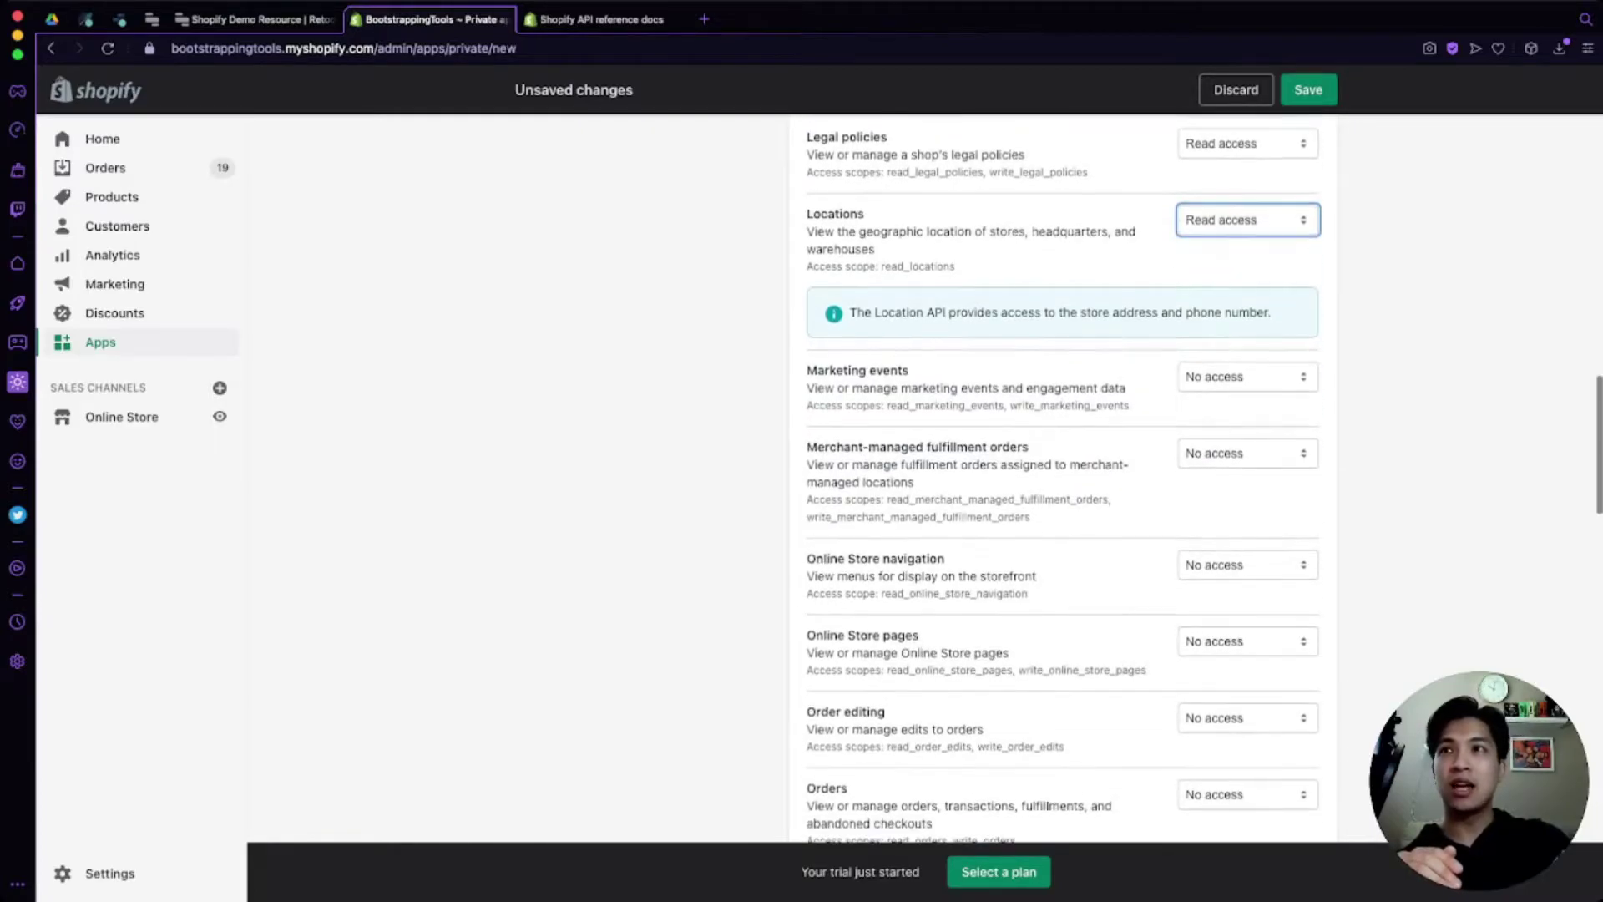
{"action": "left_click", "coordinate": [1248, 374]}
{"action": "key", "text": "Down"}
{"action": "key", "text": "Down"}
{"action": "key", "text": "Tab"}
{"action": "key", "text": "Down"}
{"action": "key", "text": "Down"}
{"action": "key", "text": "Tab"}
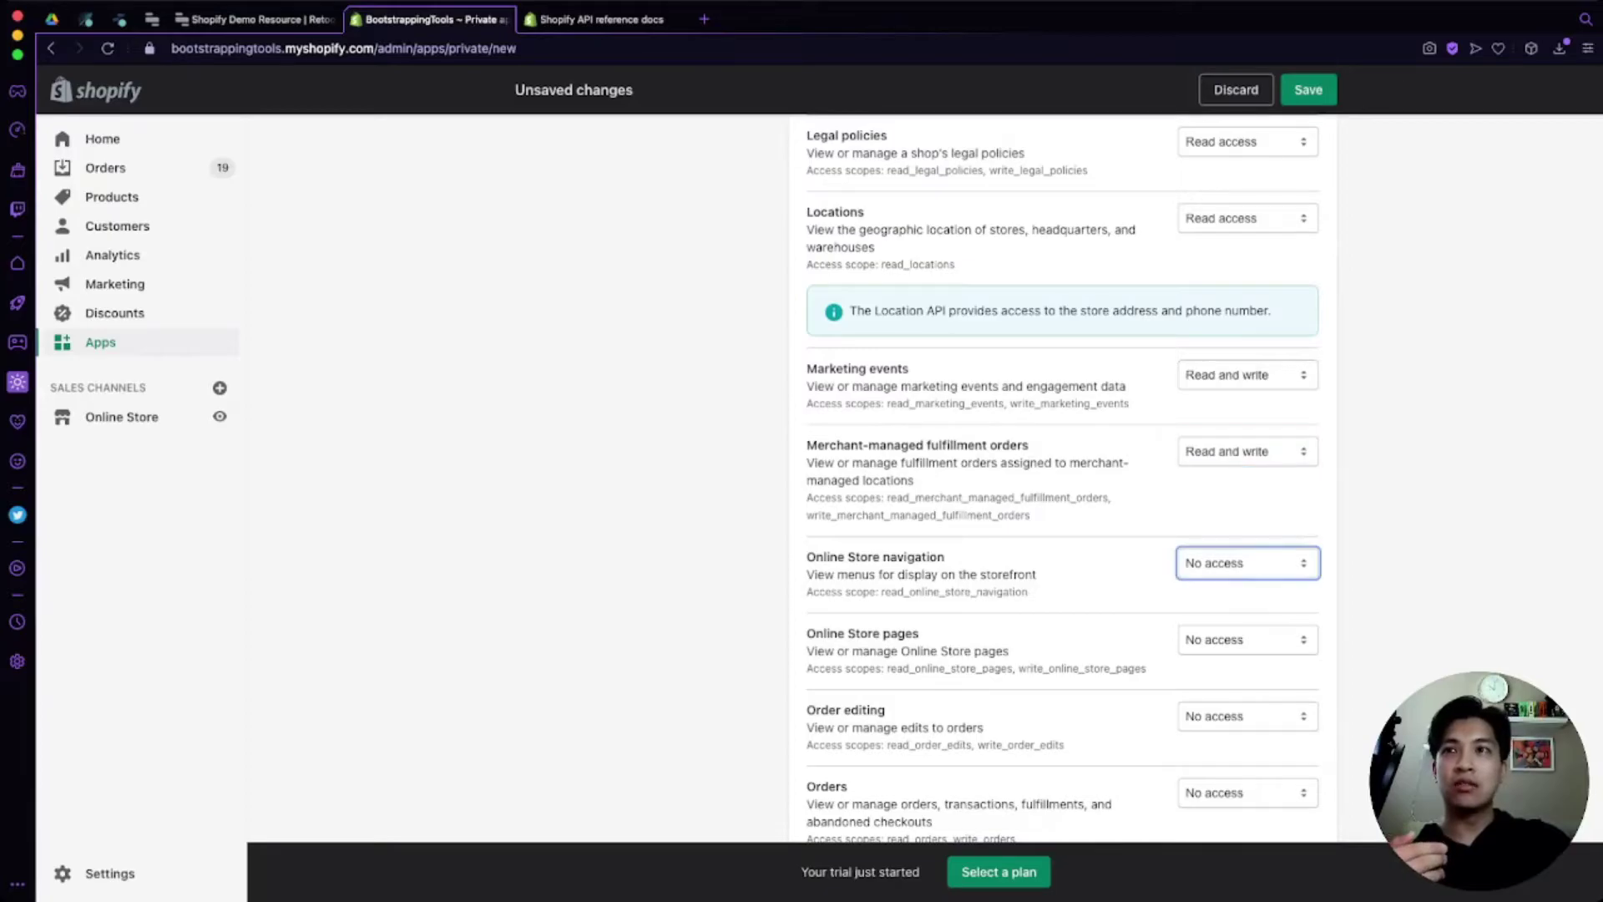
{"action": "key", "text": "Down"}
{"action": "key", "text": "Tab"}
{"action": "key", "text": "Down"}
{"action": "key", "text": "Down"}
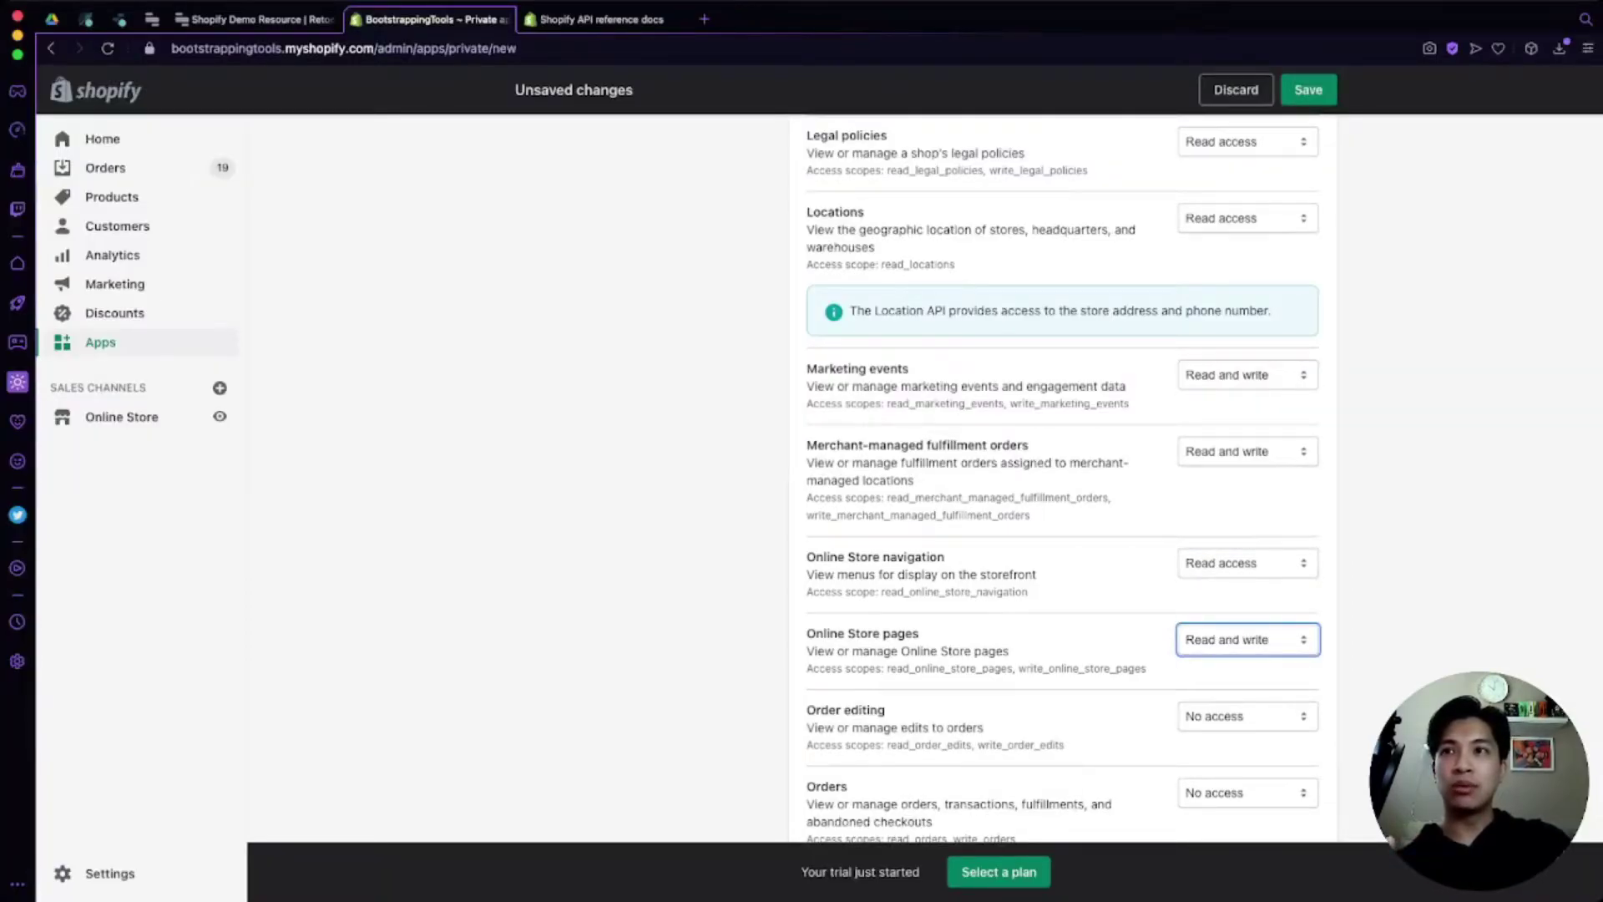
{"action": "key", "text": "Up"}
{"action": "scroll", "coordinate": [1063, 479], "scroll_direction": "down", "scroll_amount": 3}
Step: Grant read and write access to Order editing, Orders, Price rules, Product listings and Products
{"action": "key", "text": "Tab"}
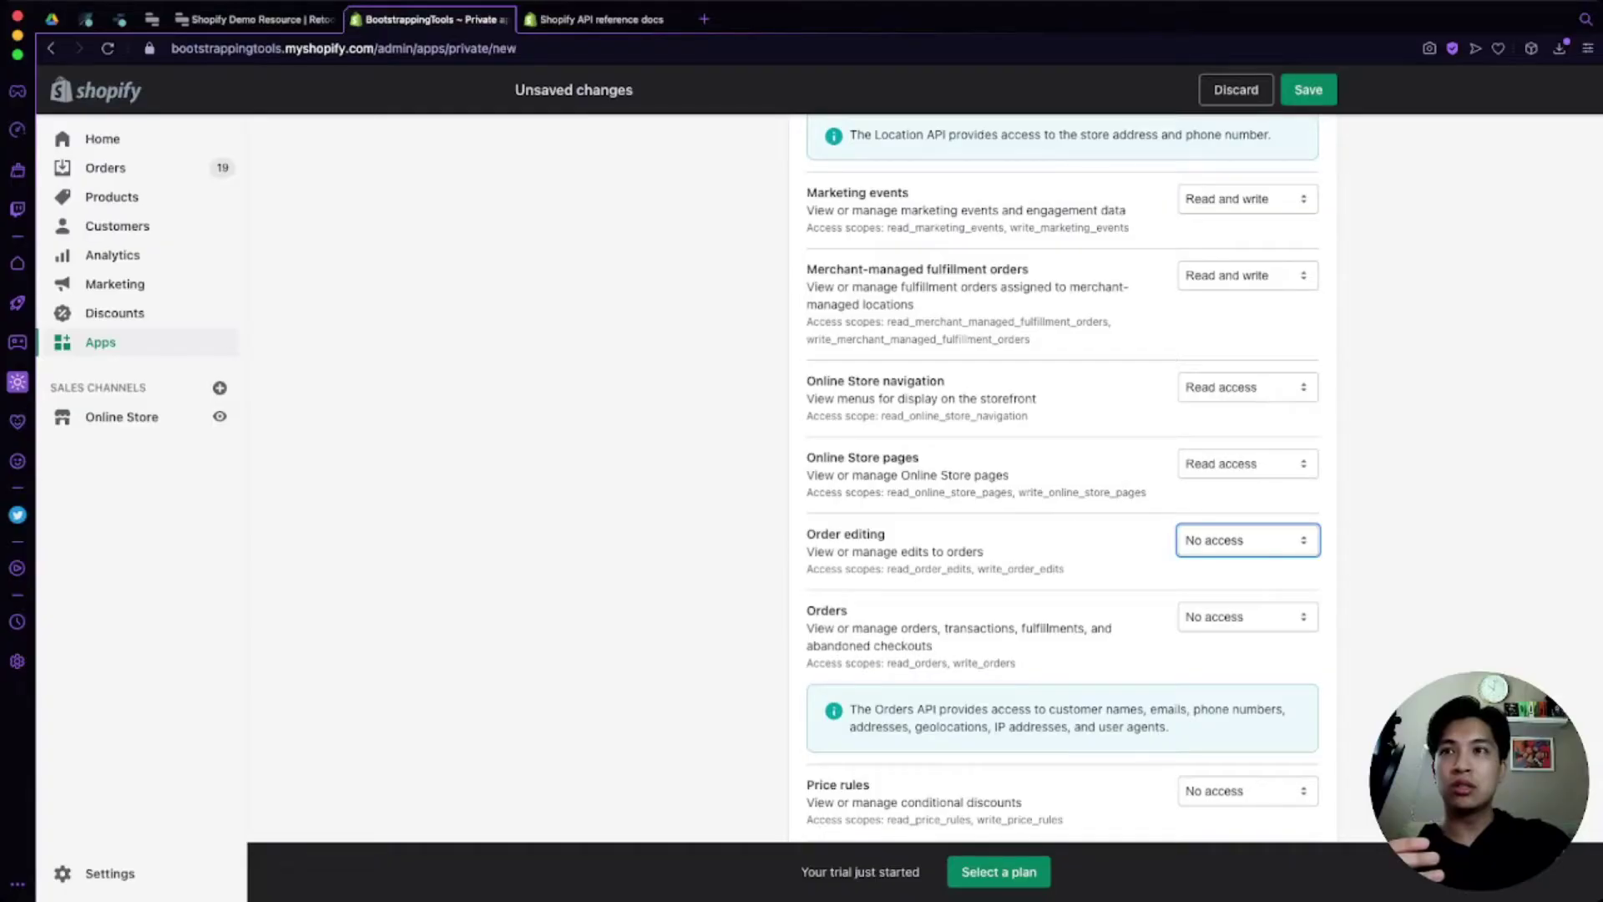
{"action": "key", "text": "Down"}
{"action": "key", "text": "Down"}
{"action": "scroll", "coordinate": [1063, 479], "scroll_direction": "down", "scroll_amount": 2}
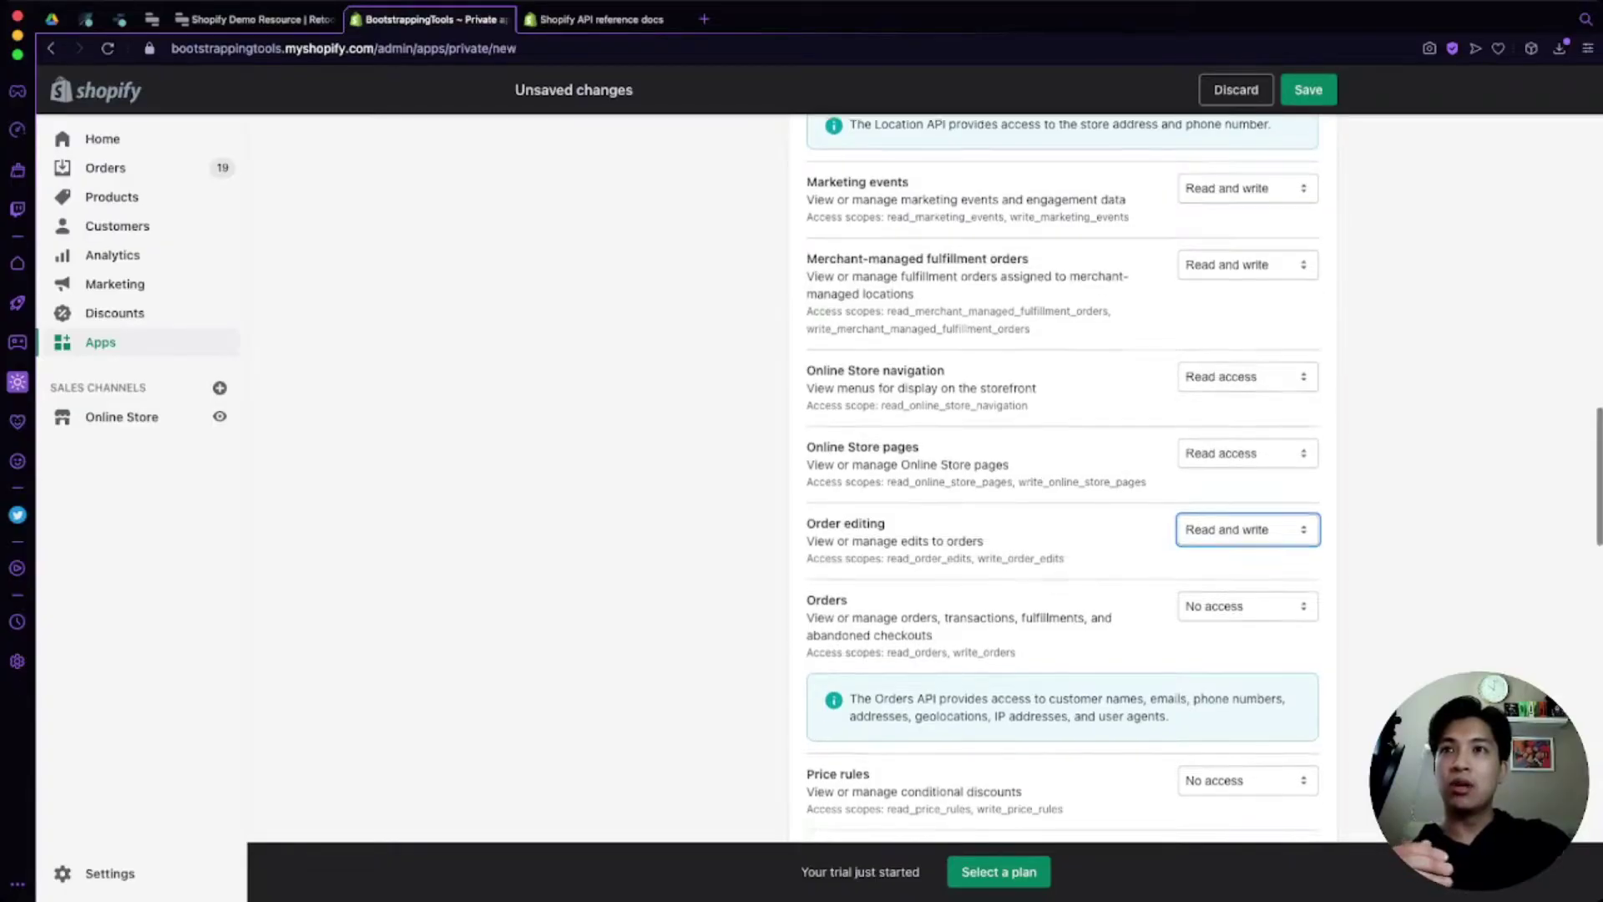
{"action": "key", "text": "Tab"}
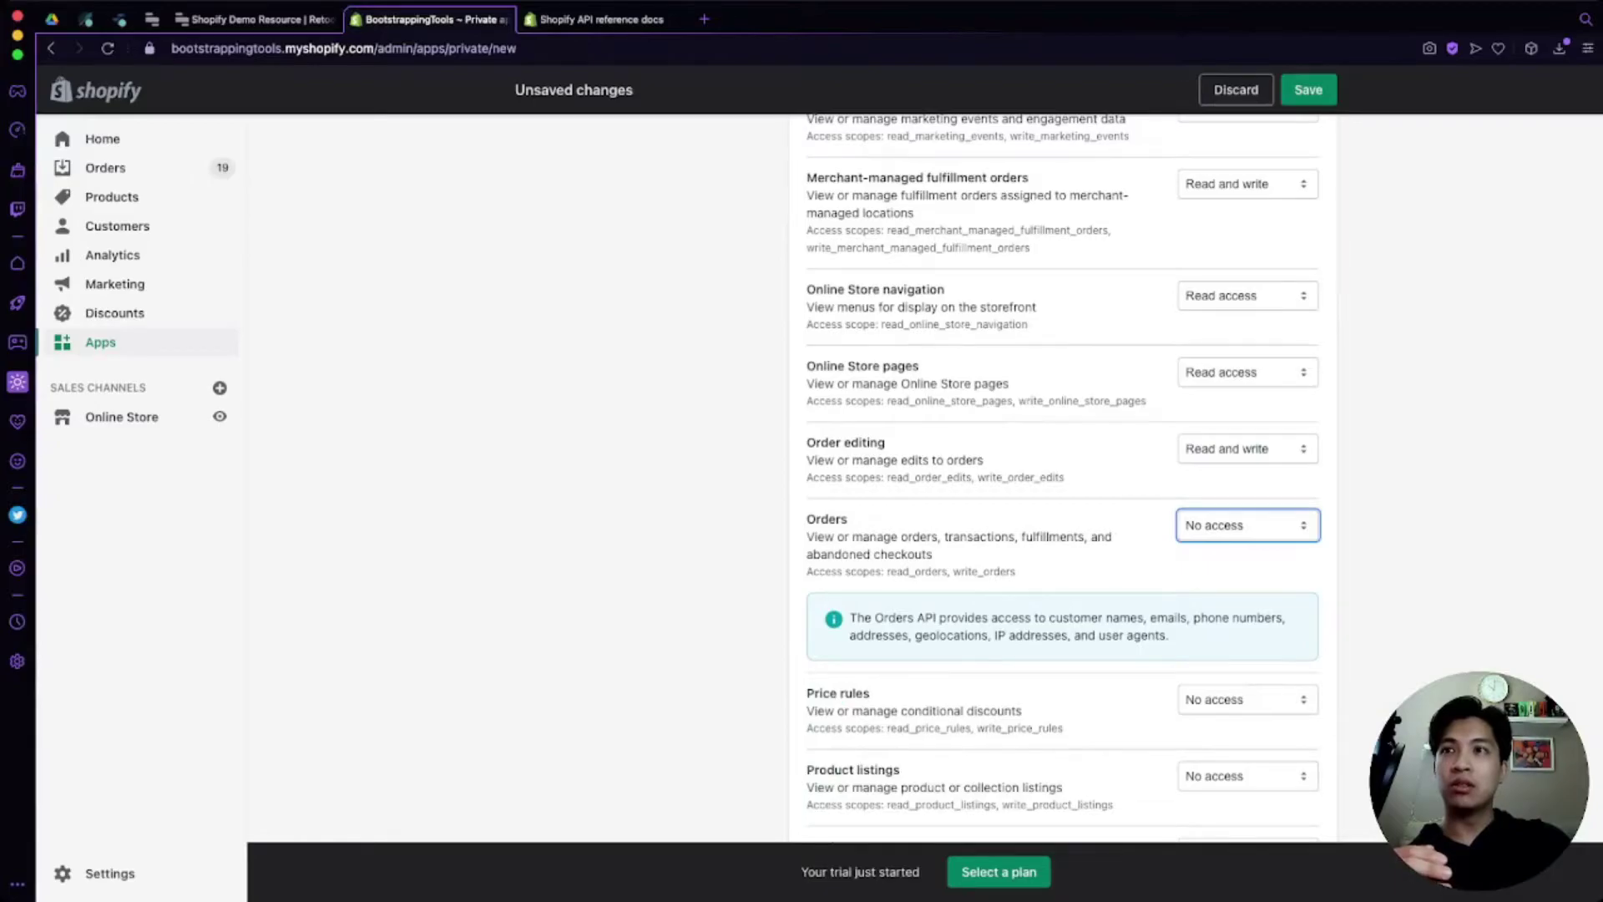
{"action": "key", "text": "Down"}
{"action": "key", "text": "Down"}
{"action": "scroll", "coordinate": [1063, 478], "scroll_direction": "down", "scroll_amount": 3}
{"action": "key", "text": "Tab"}
{"action": "key", "text": "Down"}
{"action": "key", "text": "Down"}
{"action": "key", "text": "Tab"}
{"action": "key", "text": "Down"}
{"action": "key", "text": "Down"}
{"action": "scroll", "coordinate": [1063, 479], "scroll_direction": "down", "scroll_amount": 1}
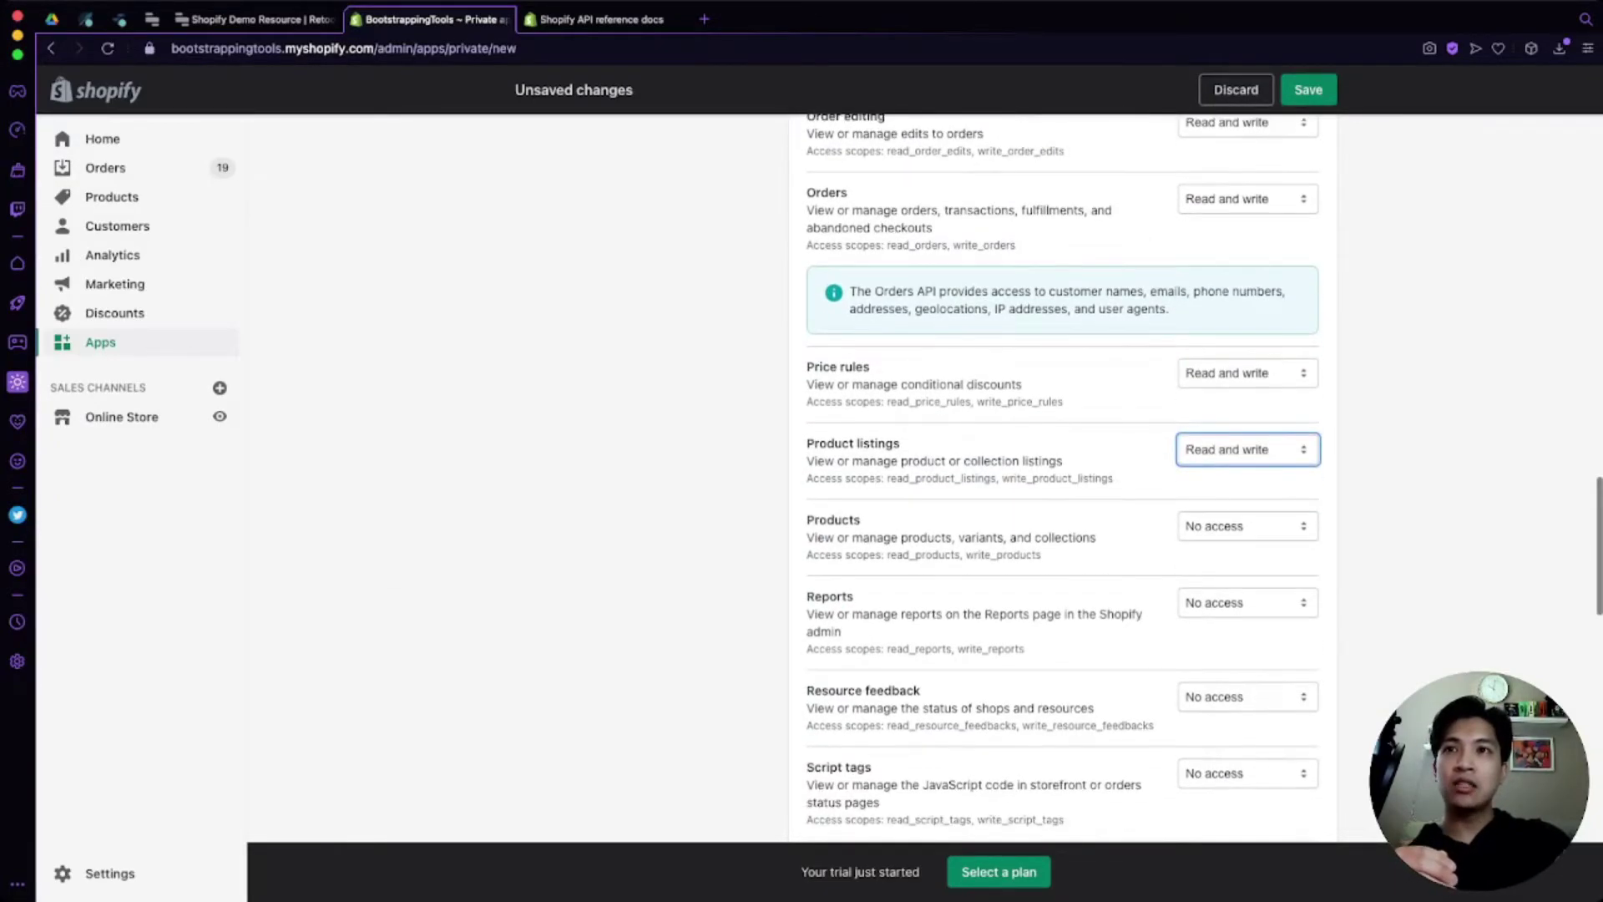
{"action": "key", "text": "Tab"}
{"action": "key", "text": "Down"}
{"action": "key", "text": "Down"}
Step: Grant read and write access to Reports, Resource feedback, Script tags, Shipping and Shop locale
{"action": "scroll", "coordinate": [1063, 478], "scroll_direction": "down", "scroll_amount": 1}
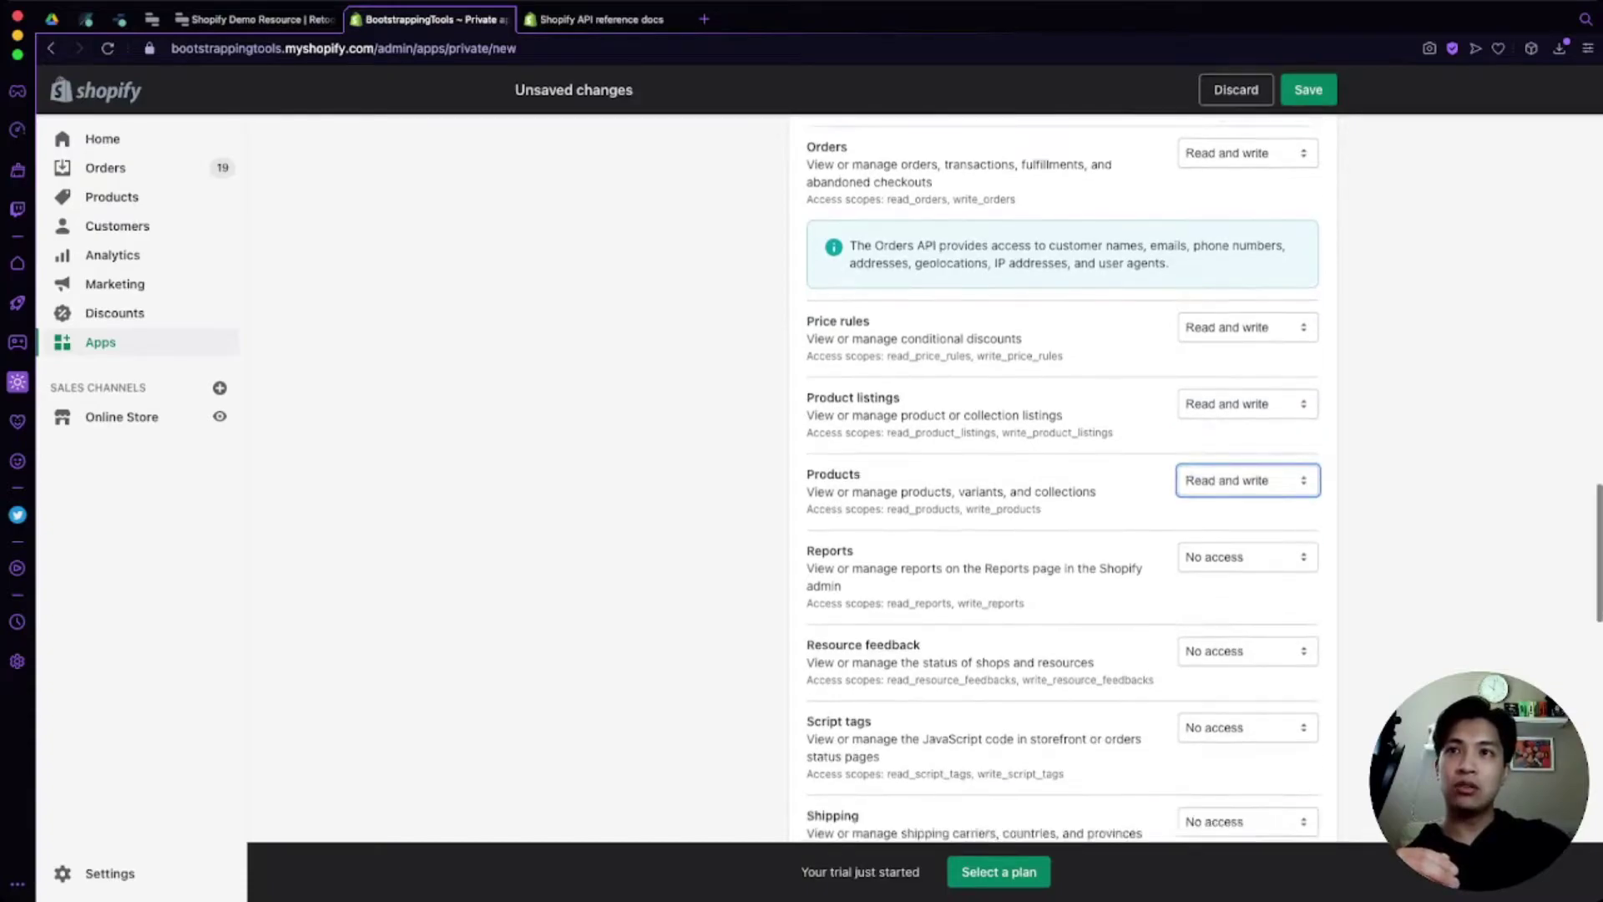
{"action": "key", "text": "Tab"}
{"action": "key", "text": "Down"}
{"action": "key", "text": "Down"}
{"action": "scroll", "coordinate": [1063, 478], "scroll_direction": "down", "scroll_amount": 1}
{"action": "key", "text": "Tab"}
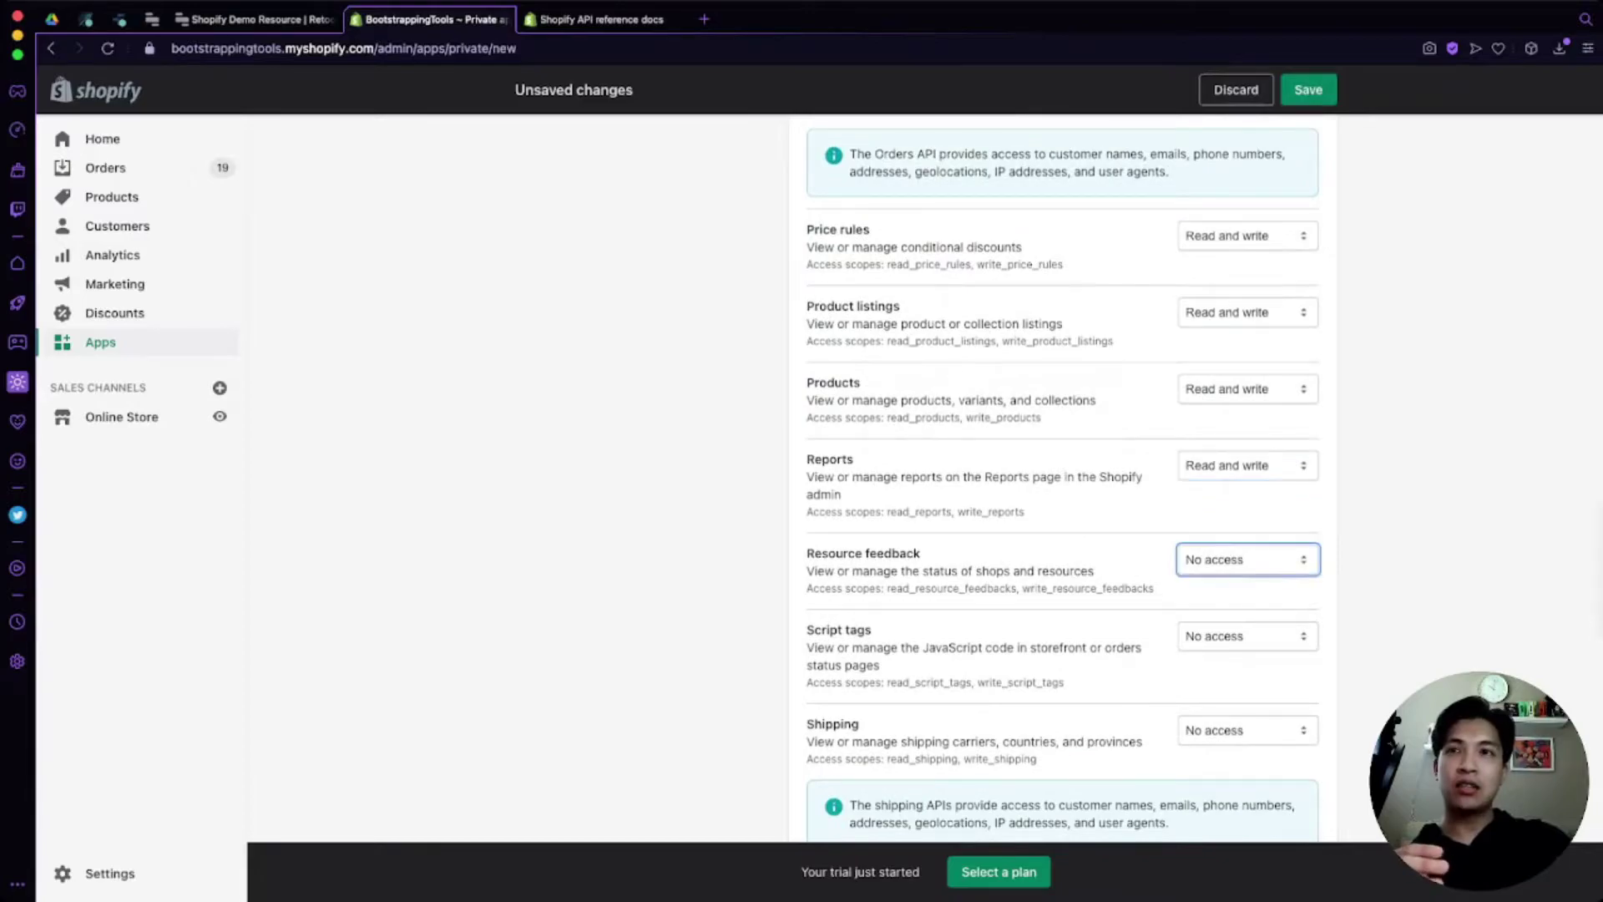
{"action": "key", "text": "Down"}
{"action": "key", "text": "Down"}
{"action": "scroll", "coordinate": [1063, 478], "scroll_direction": "down", "scroll_amount": 1}
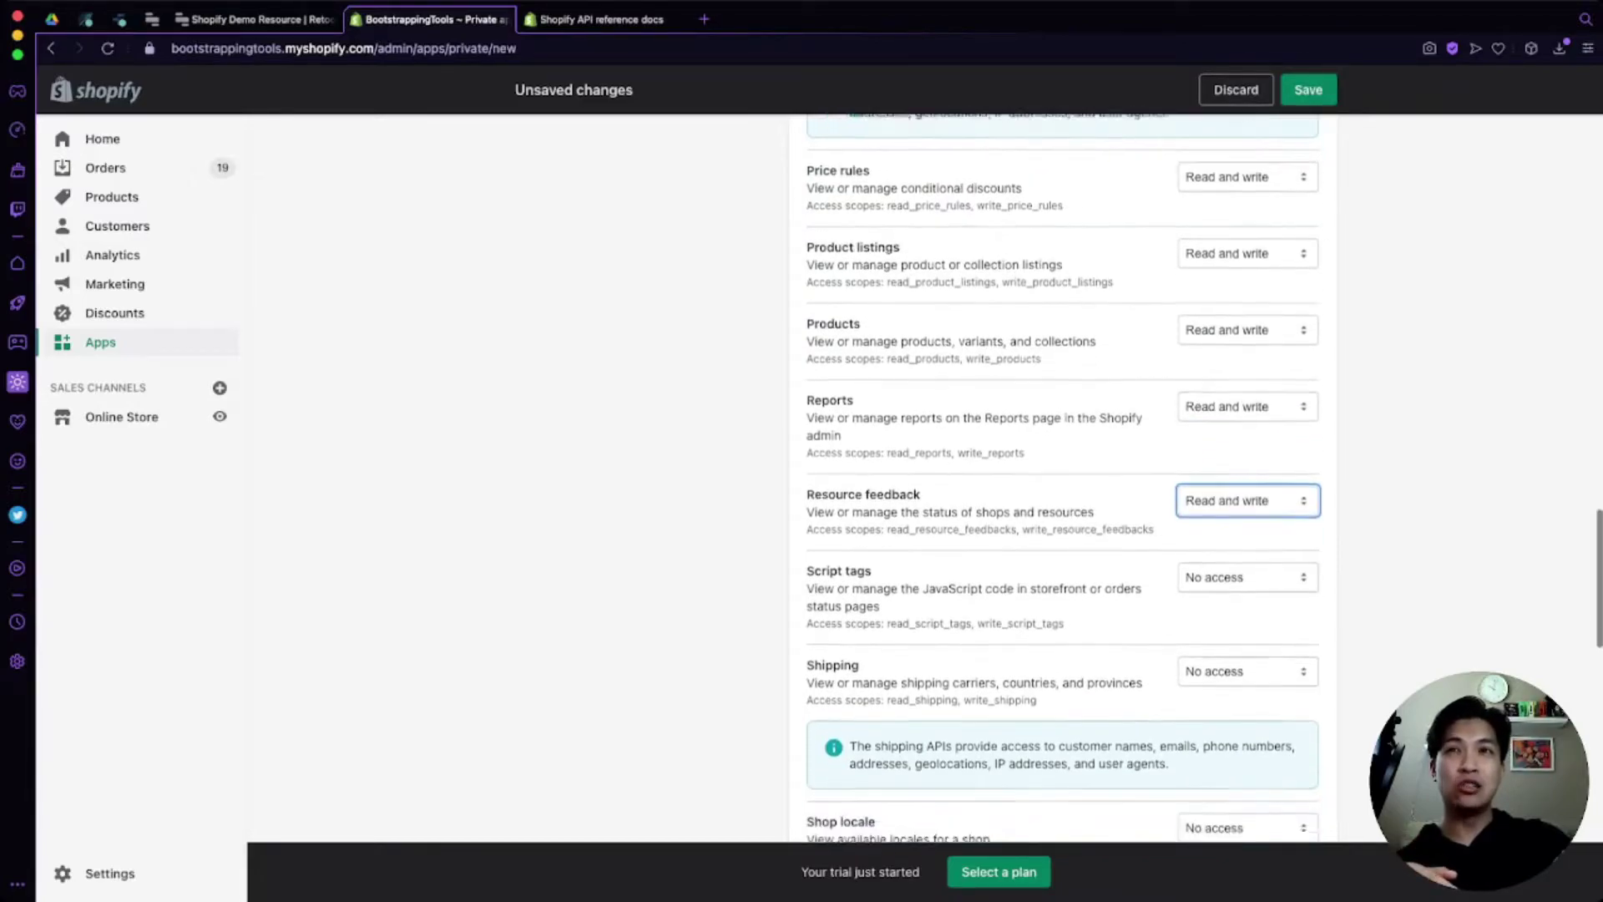
{"action": "key", "text": "Tab"}
{"action": "key", "text": "Down"}
{"action": "key", "text": "Down"}
{"action": "scroll", "coordinate": [1063, 478], "scroll_direction": "down", "scroll_amount": 1}
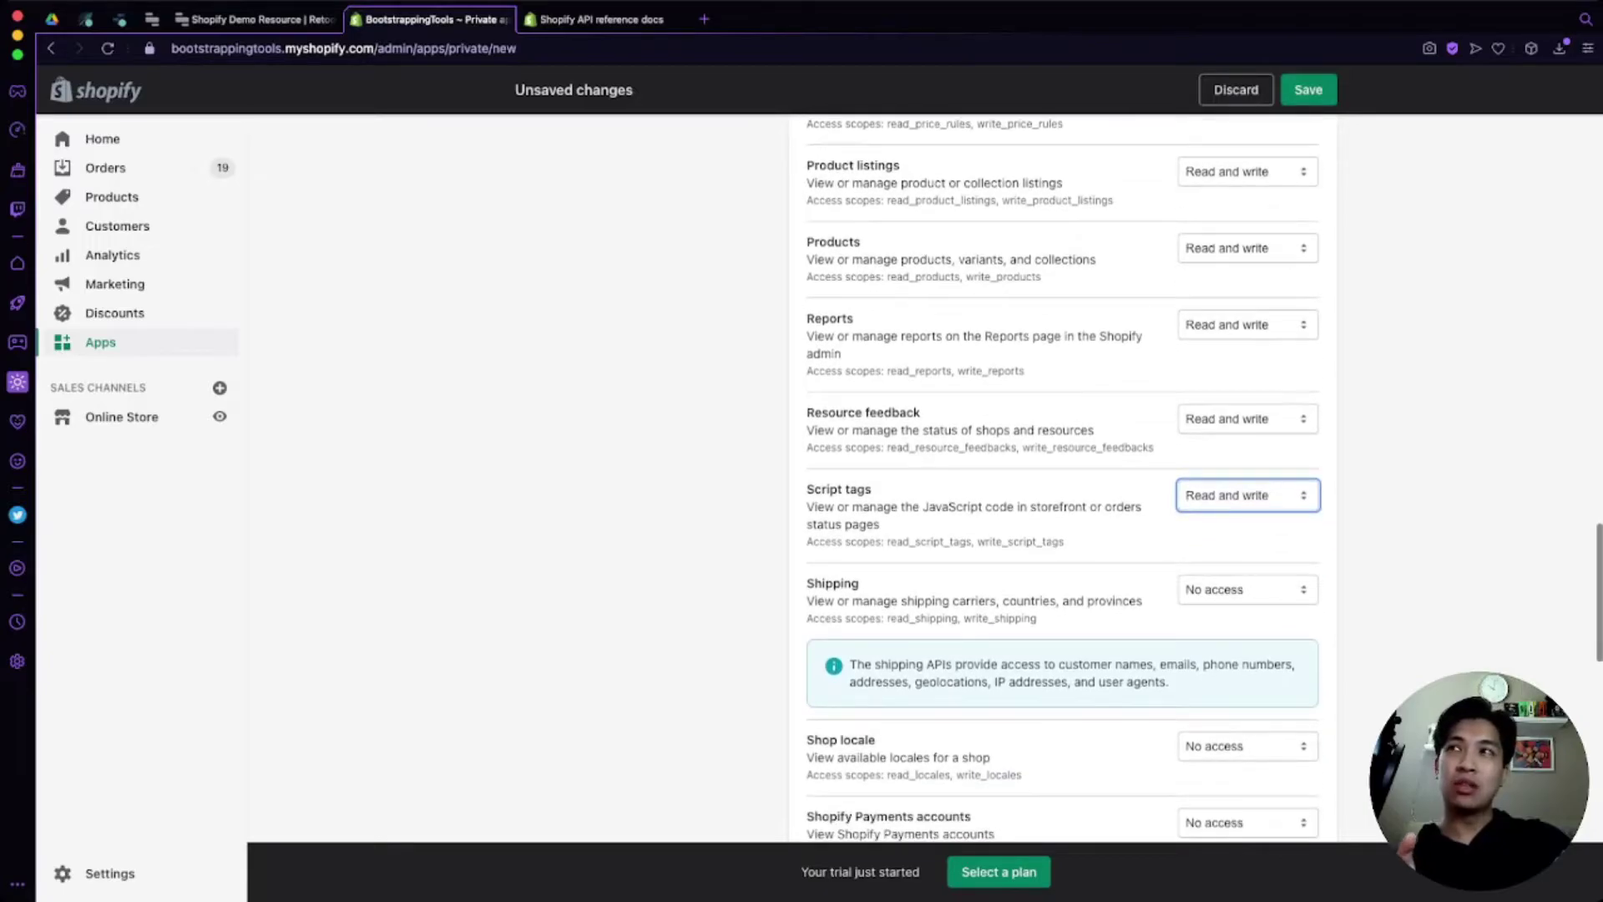
{"action": "key", "text": "Tab"}
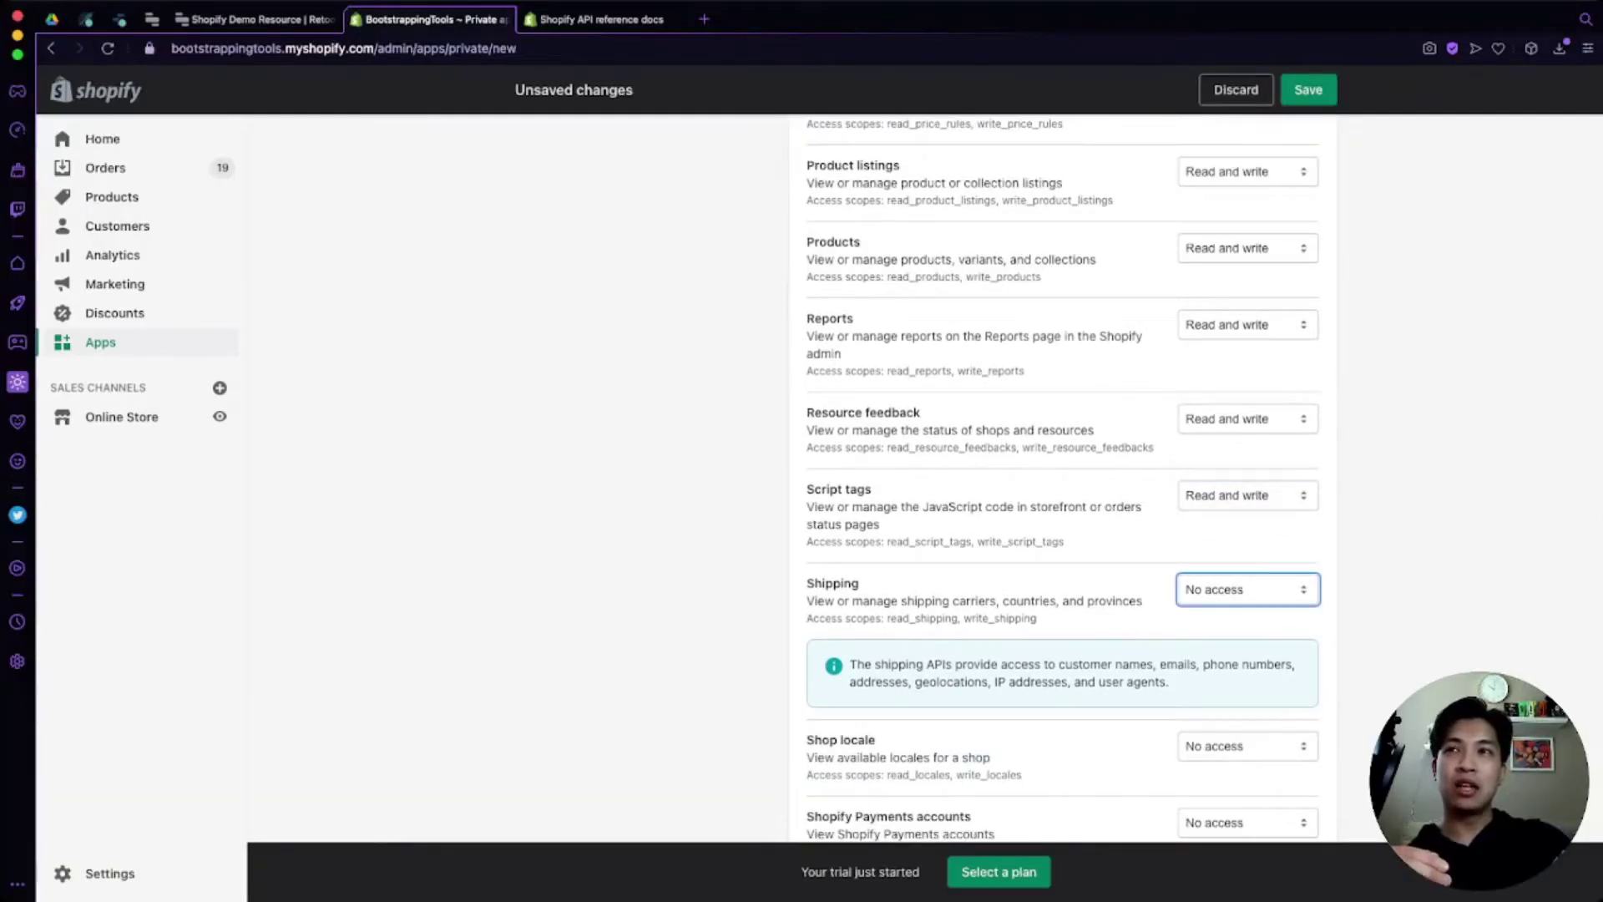
{"action": "key", "text": "Down"}
{"action": "key", "text": "Down"}
{"action": "scroll", "coordinate": [1063, 479], "scroll_direction": "down", "scroll_amount": 3}
{"action": "key", "text": "Tab"}
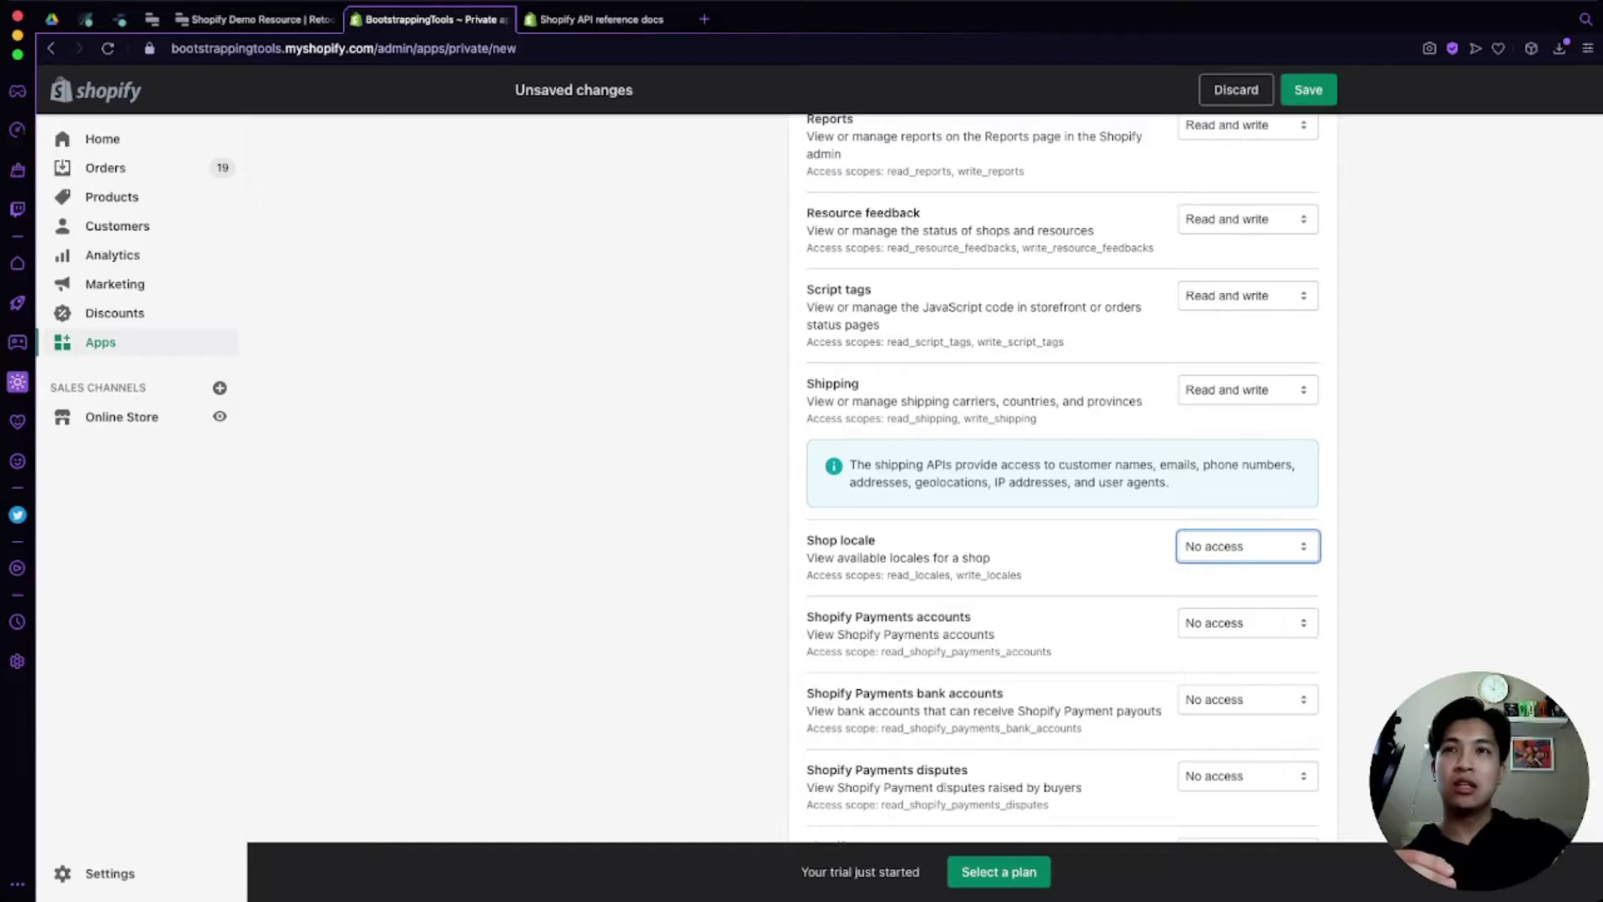
{"action": "key", "text": "Down"}
{"action": "key", "text": "Down"}
{"action": "scroll", "coordinate": [1063, 478], "scroll_direction": "down", "scroll_amount": 1}
Step: Give read access to the four Shopify Payments permissions and Store content, leaving Themes onward at No access
{"action": "key", "text": "Tab"}
{"action": "key", "text": "Down"}
{"action": "key", "text": "Tab"}
{"action": "key", "text": "Down"}
{"action": "key", "text": "Tab"}
{"action": "key", "text": "Down"}
{"action": "scroll", "coordinate": [1205, 479], "scroll_direction": "down", "scroll_amount": 2}
{"action": "key", "text": "Tab"}
{"action": "key", "text": "Down"}
{"action": "scroll", "coordinate": [1205, 478], "scroll_direction": "down", "scroll_amount": 2}
{"action": "key", "text": "Tab"}
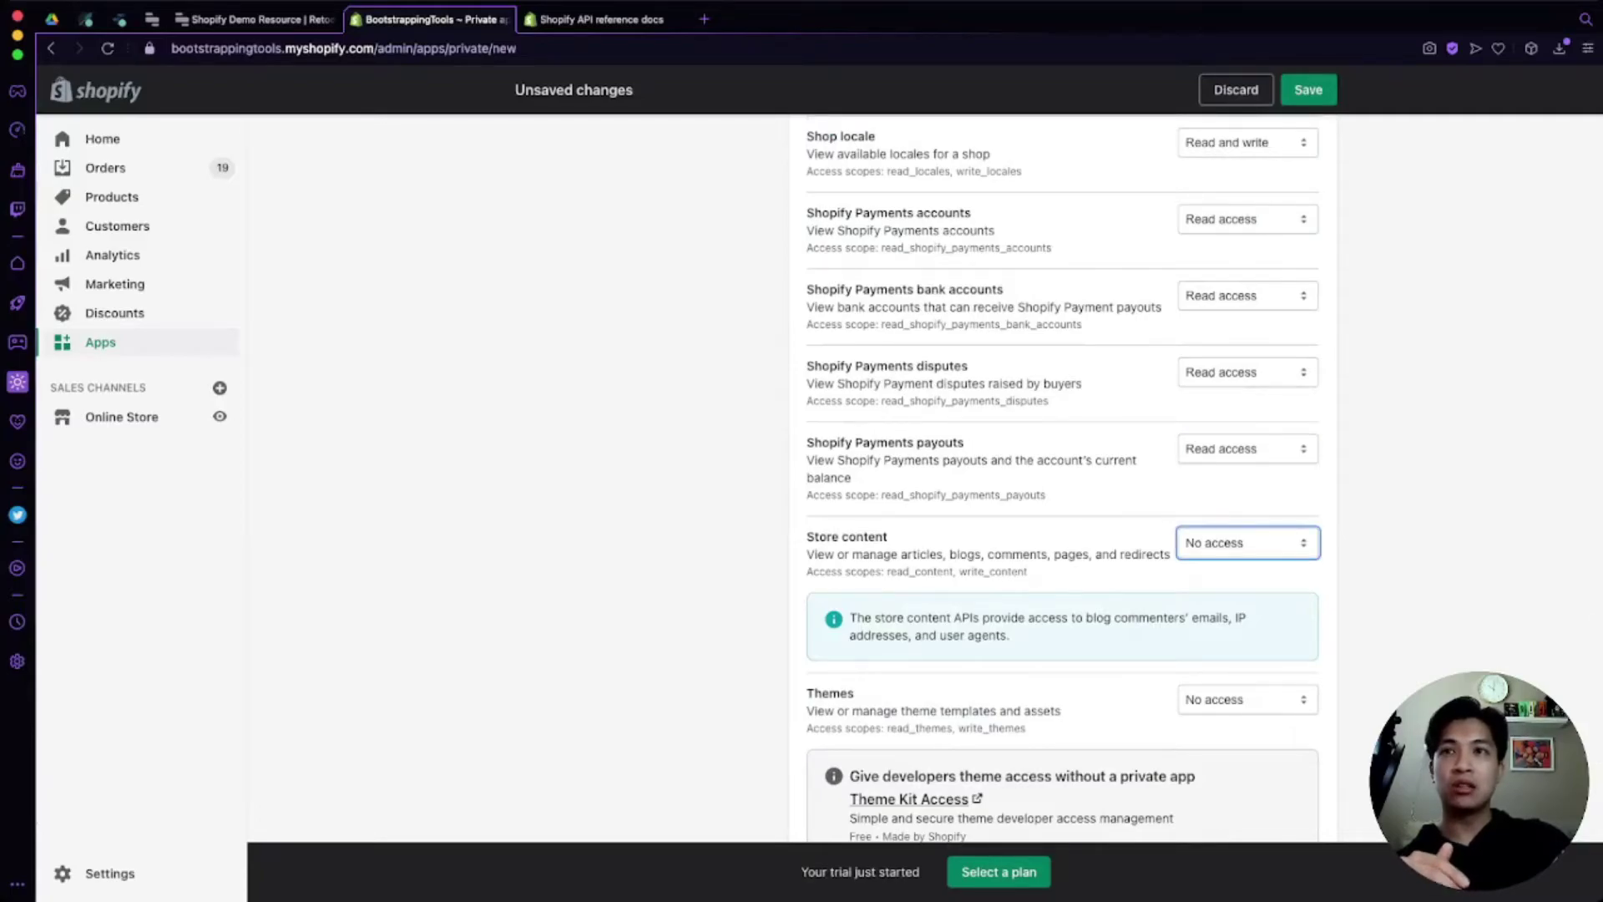
{"action": "key", "text": "Down"}
{"action": "scroll", "coordinate": [1205, 478], "scroll_direction": "down", "scroll_amount": 2}
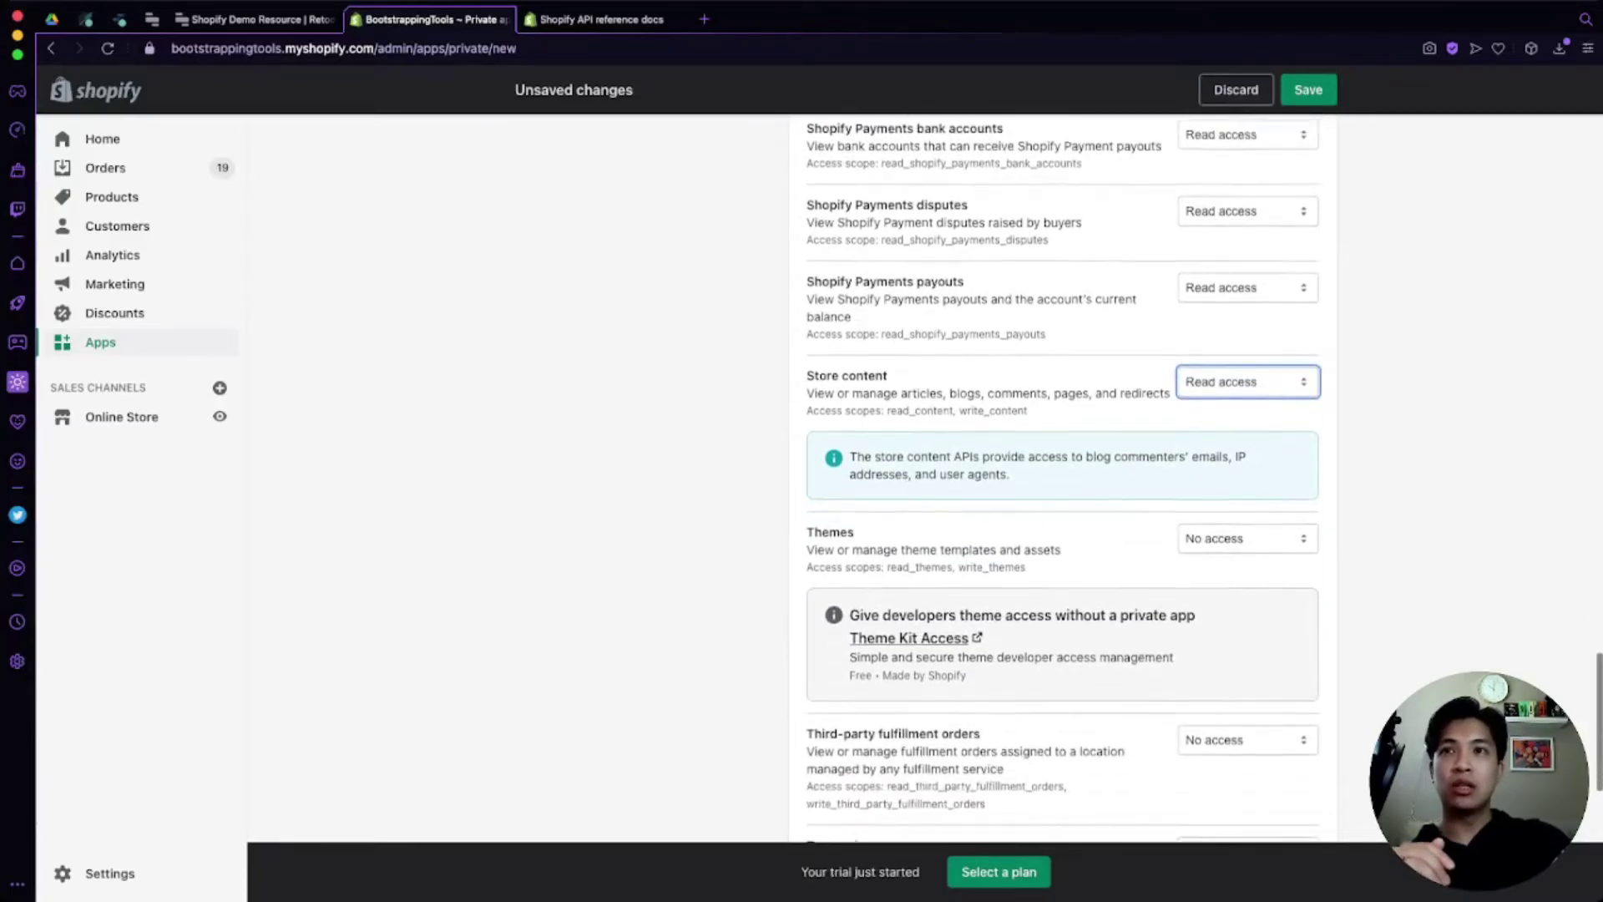
{"action": "key", "text": "Tab"}
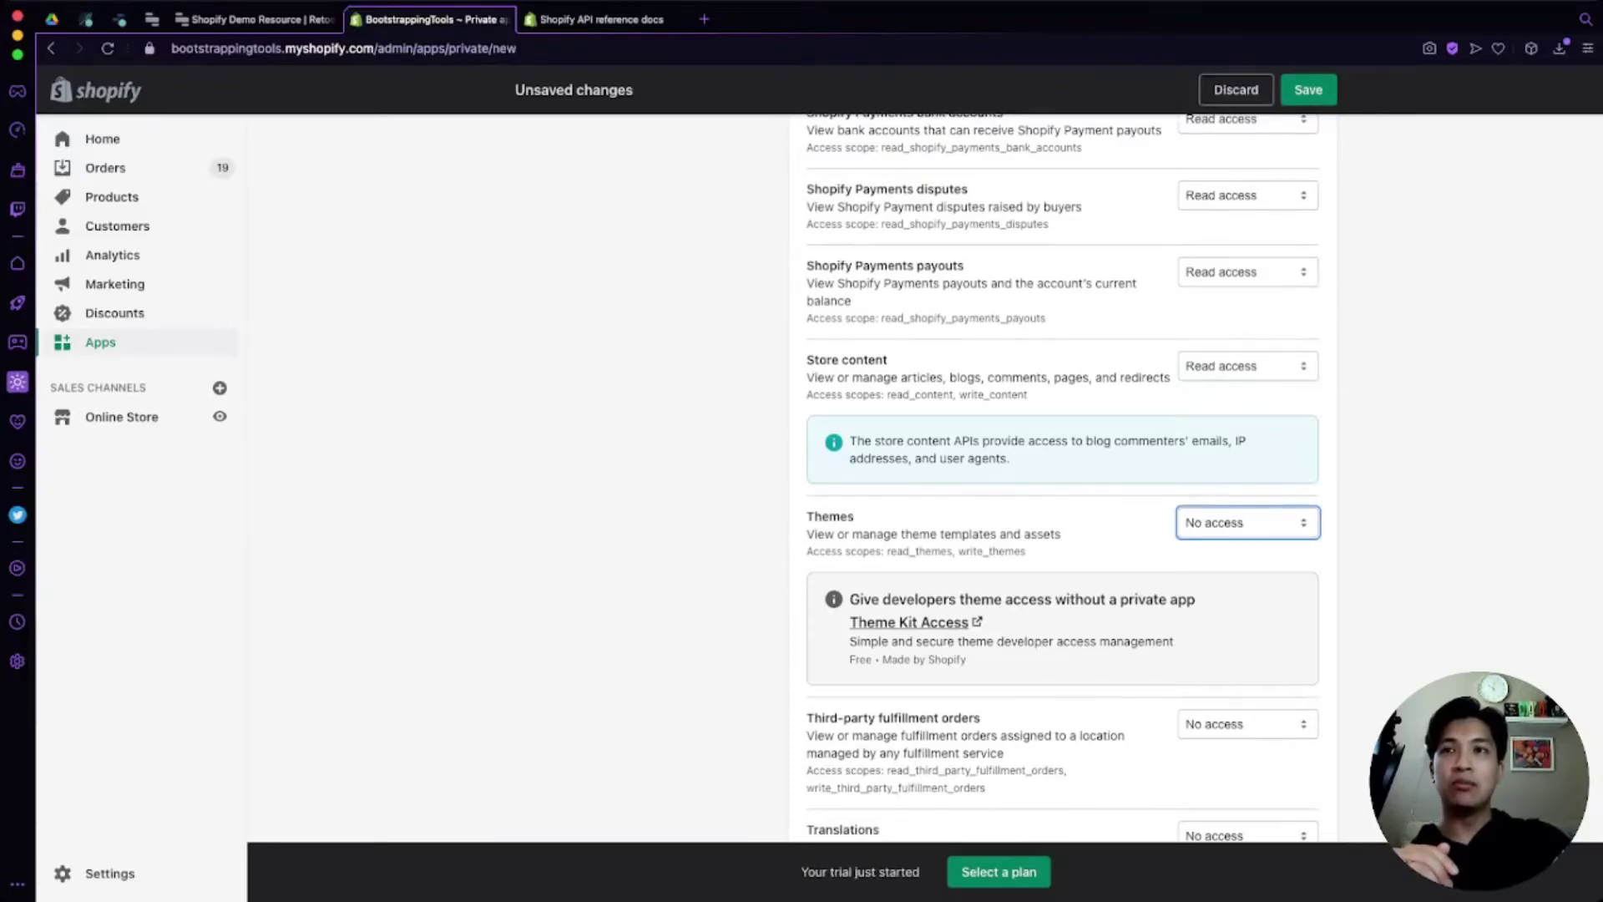
{"action": "scroll", "coordinate": [1205, 478], "scroll_direction": "down", "scroll_amount": 2}
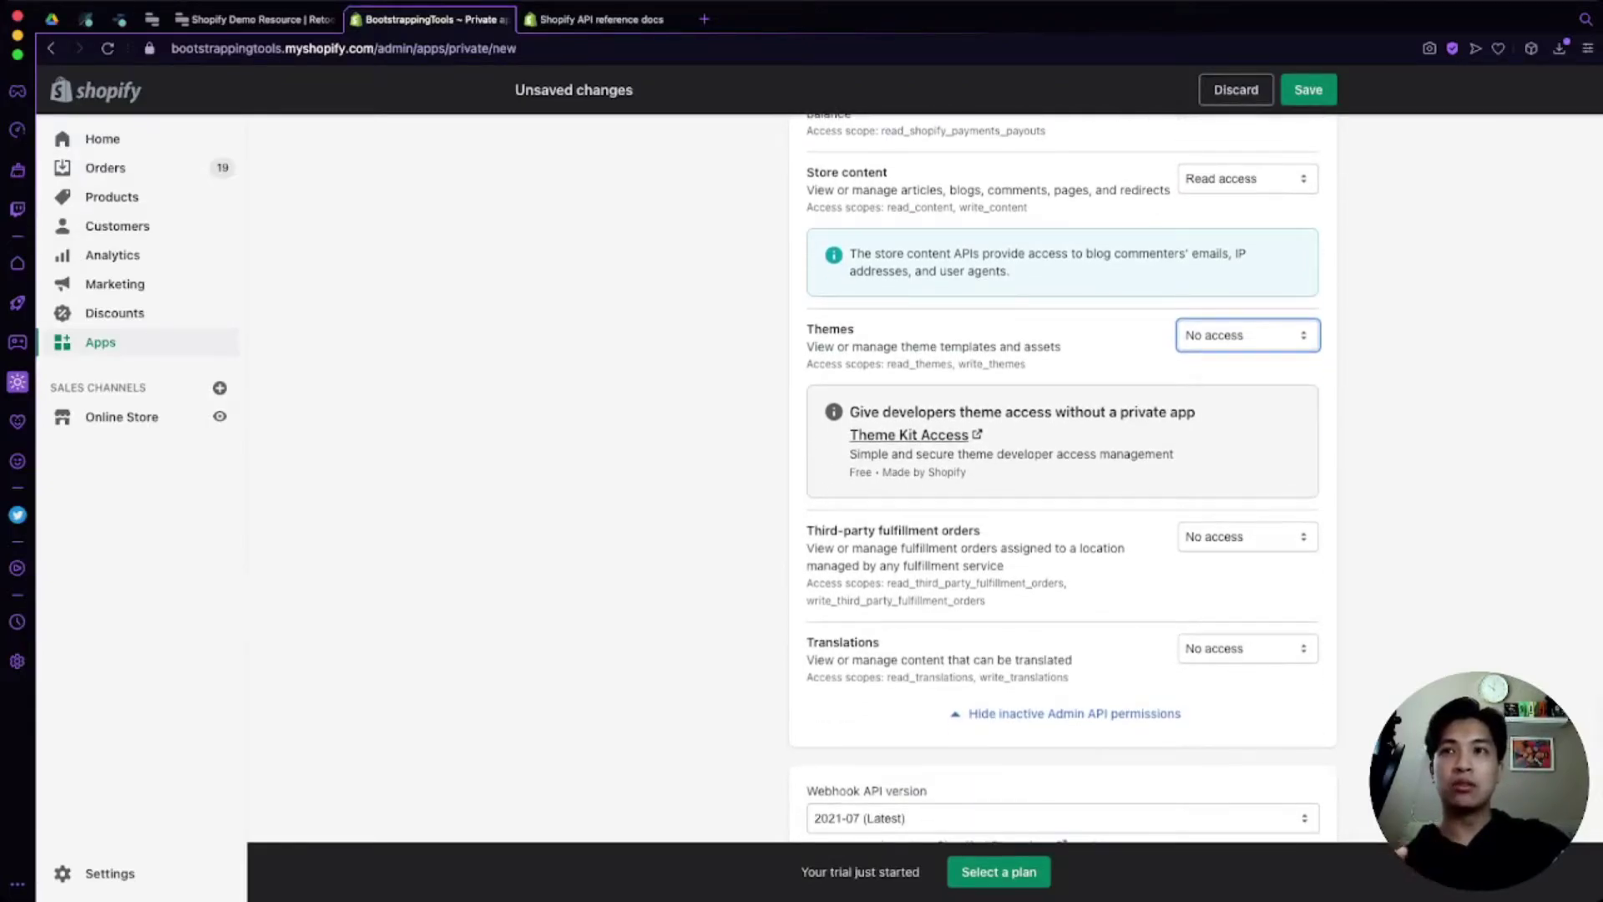
{"action": "scroll", "coordinate": [1196, 479], "scroll_direction": "down", "scroll_amount": 1}
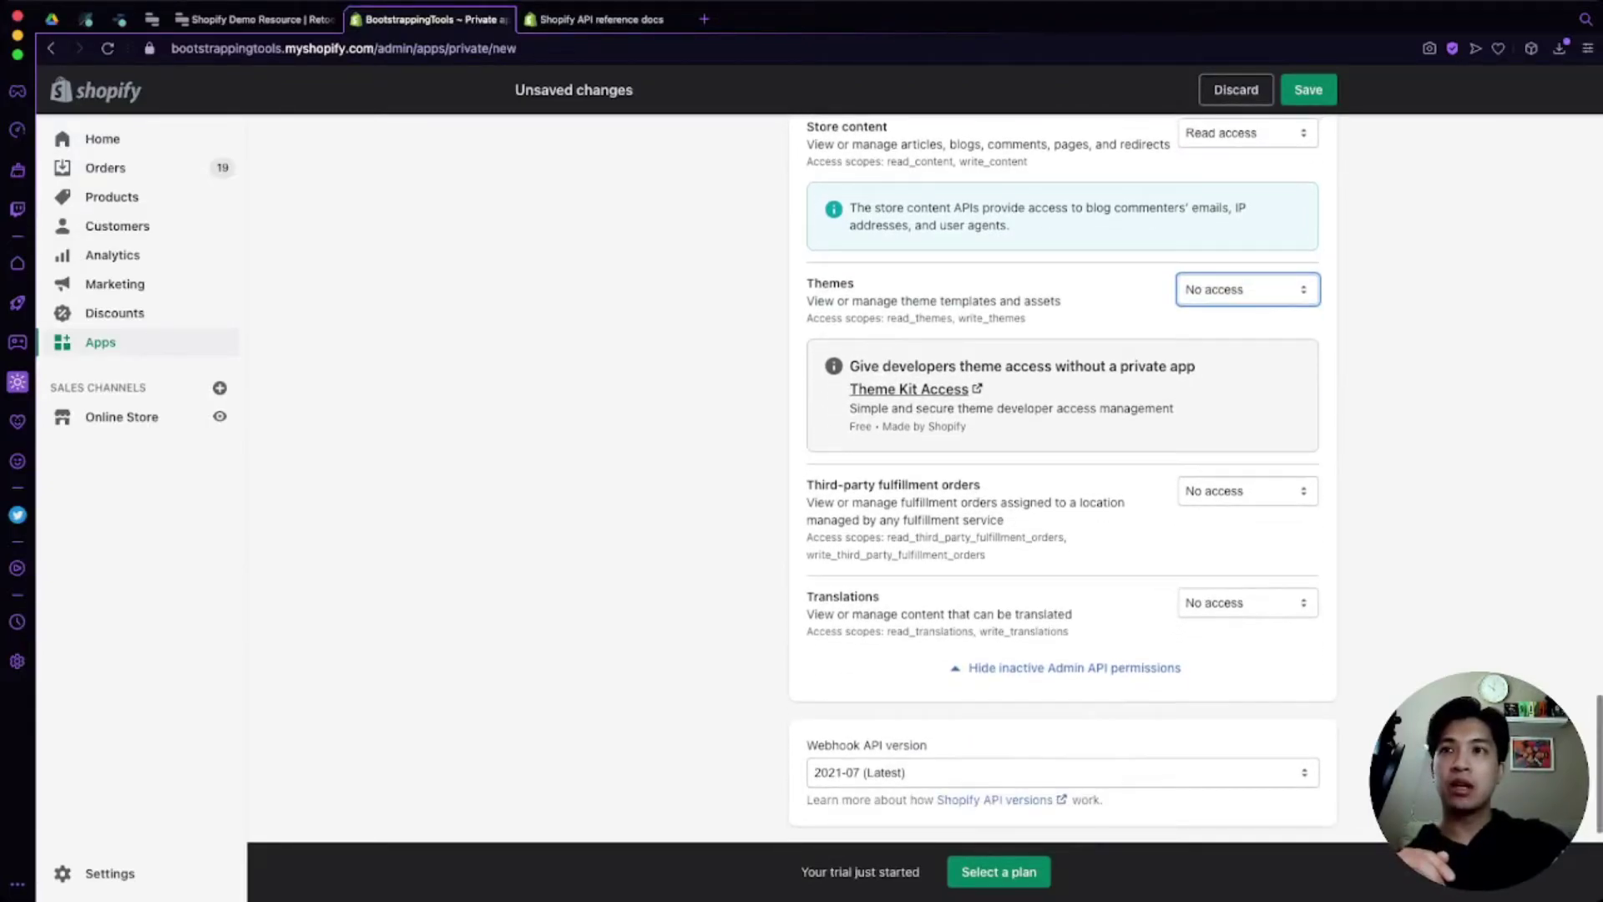
{"action": "scroll", "coordinate": [1196, 479], "scroll_direction": "down", "scroll_amount": 2}
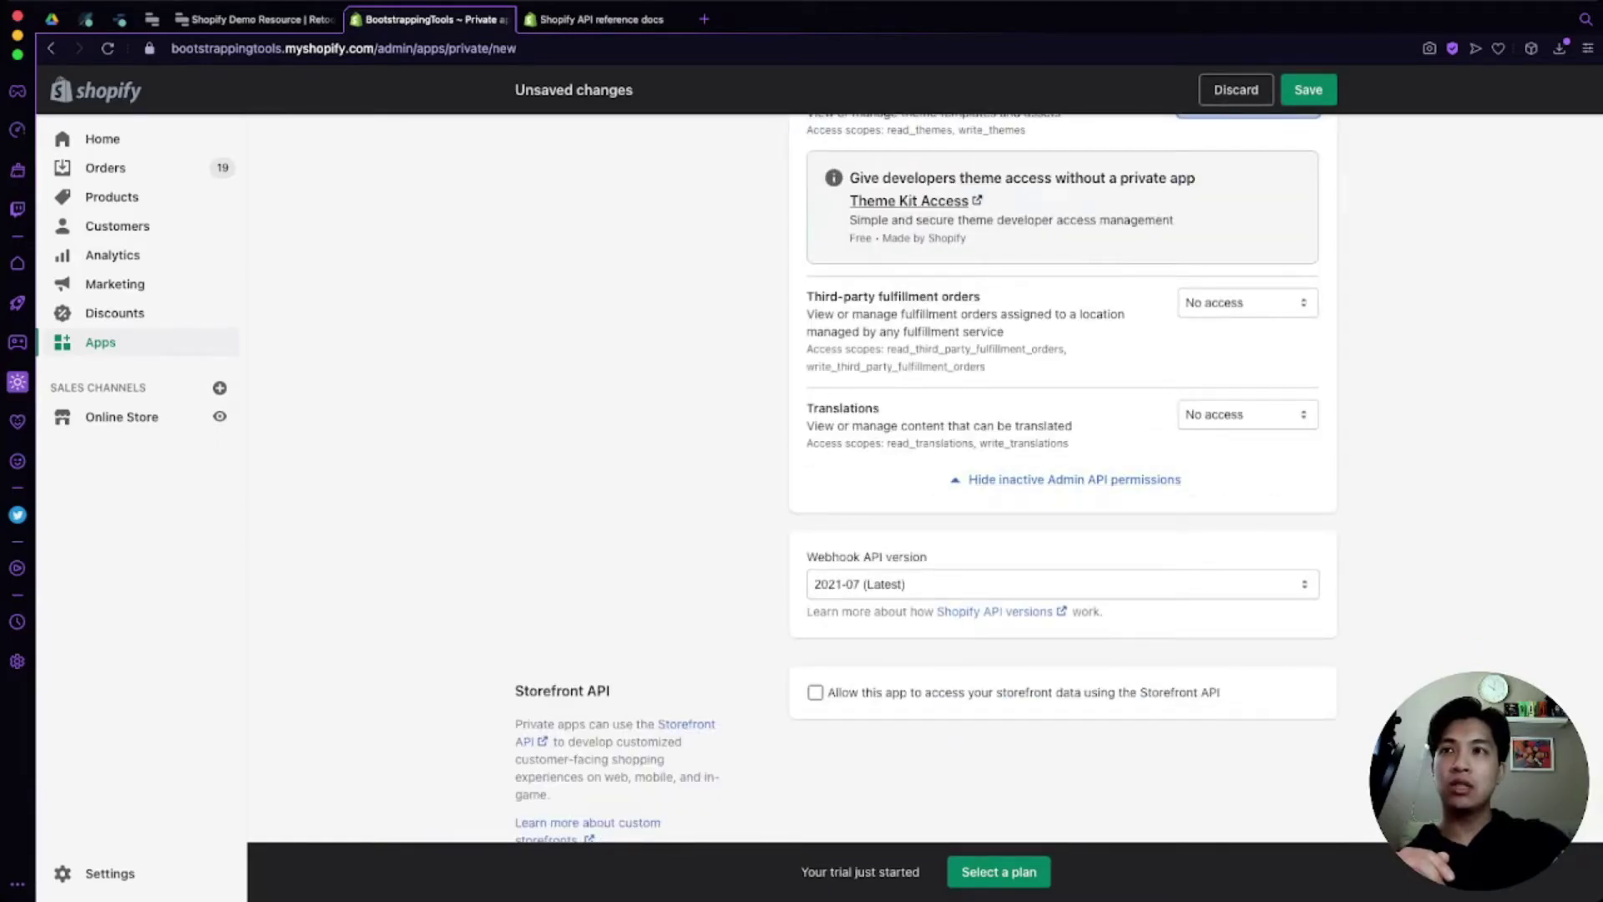
Step: Keep the webhook API version at 2021-07 (Latest) and save the private app form
{"action": "left_click", "coordinate": [1064, 585]}
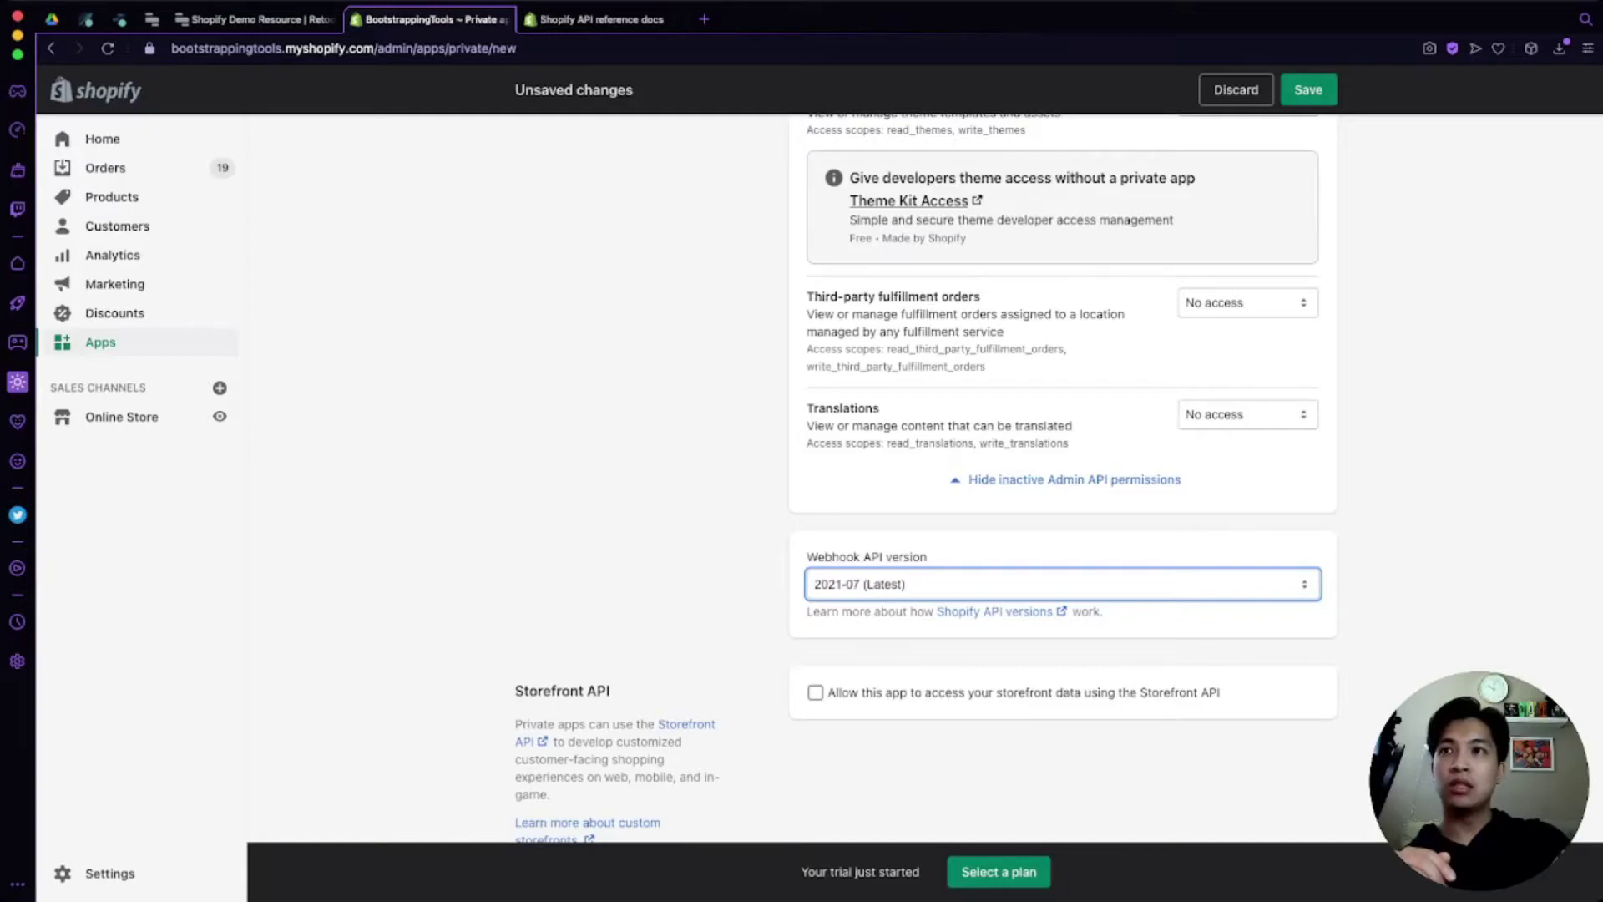
{"action": "left_click", "coordinate": [668, 576]}
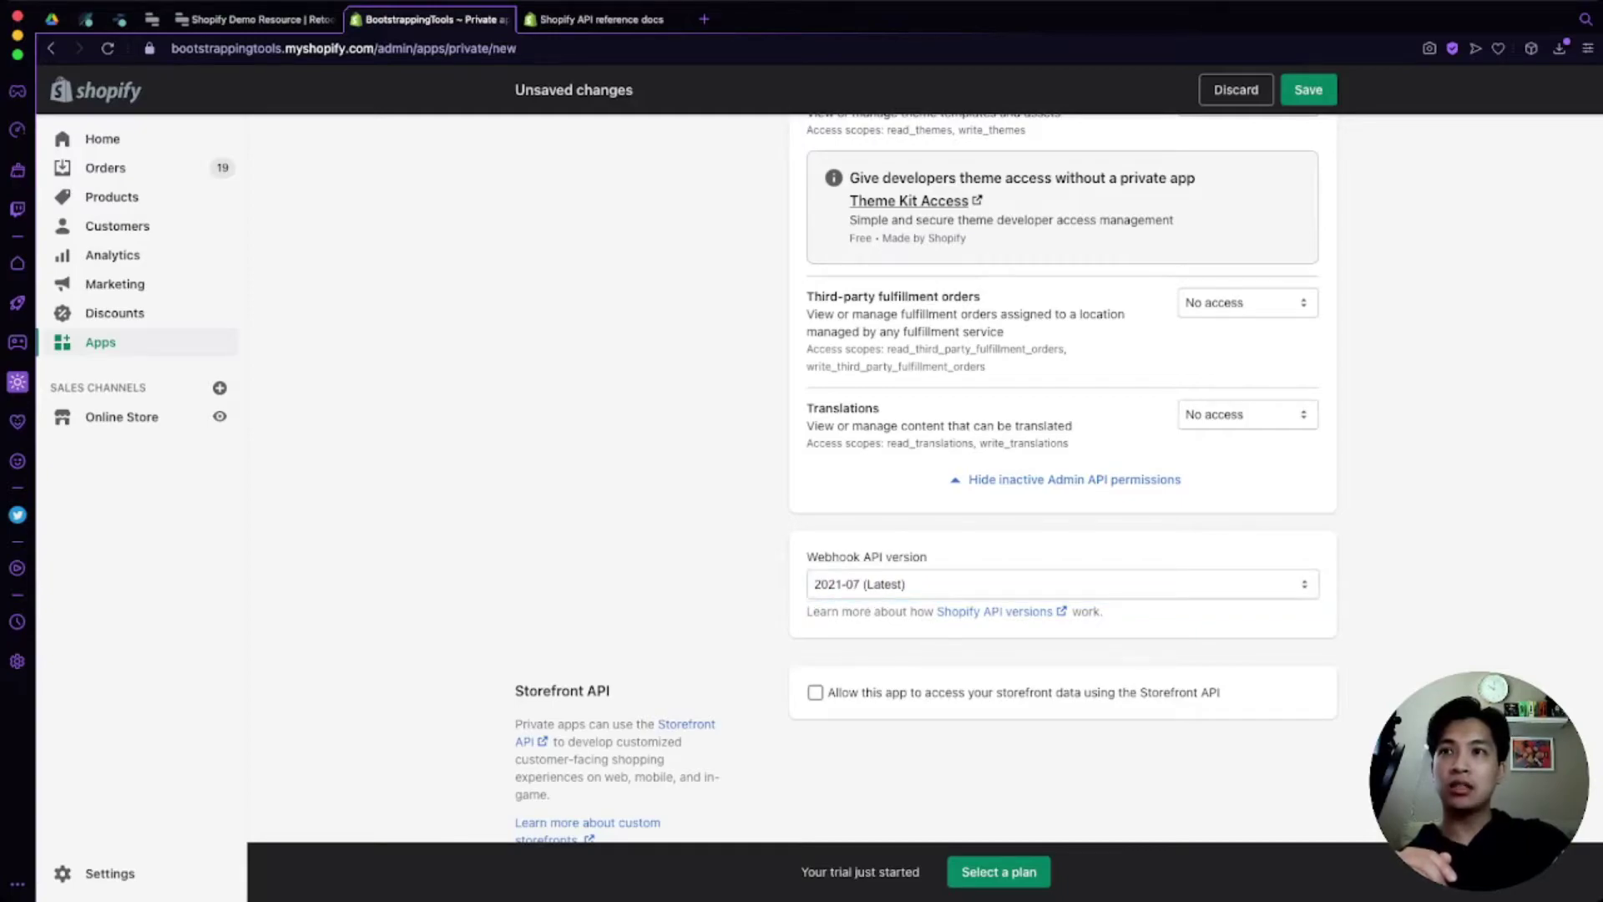
{"action": "scroll", "coordinate": [1058, 492], "scroll_direction": "down", "scroll_amount": 2}
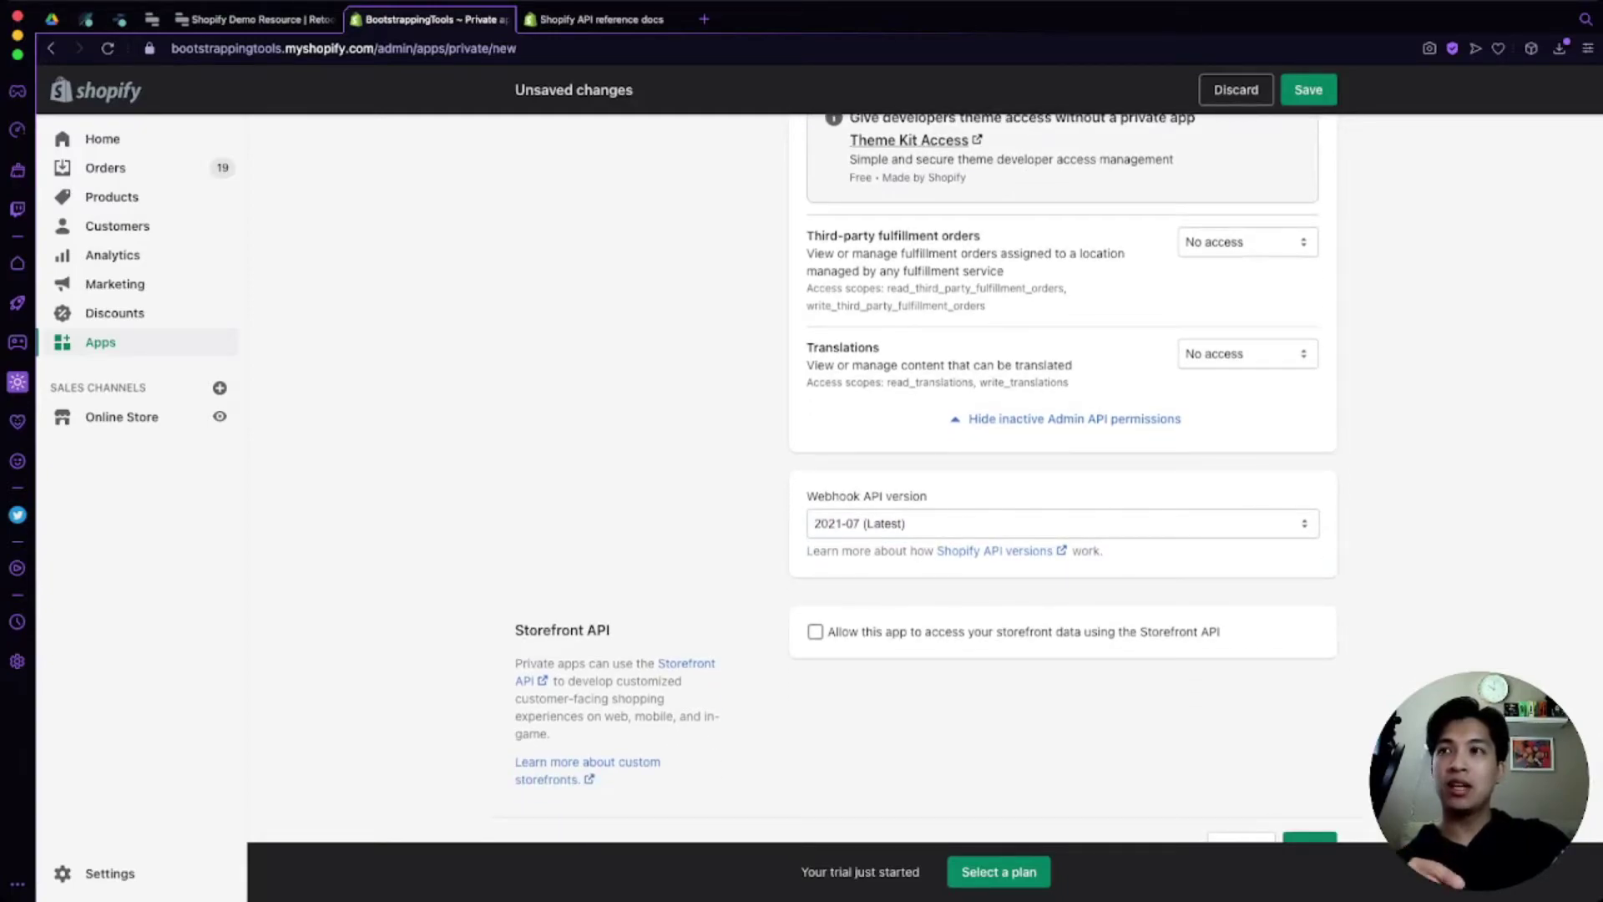
{"action": "scroll", "coordinate": [1061, 477], "scroll_direction": "down", "scroll_amount": 3}
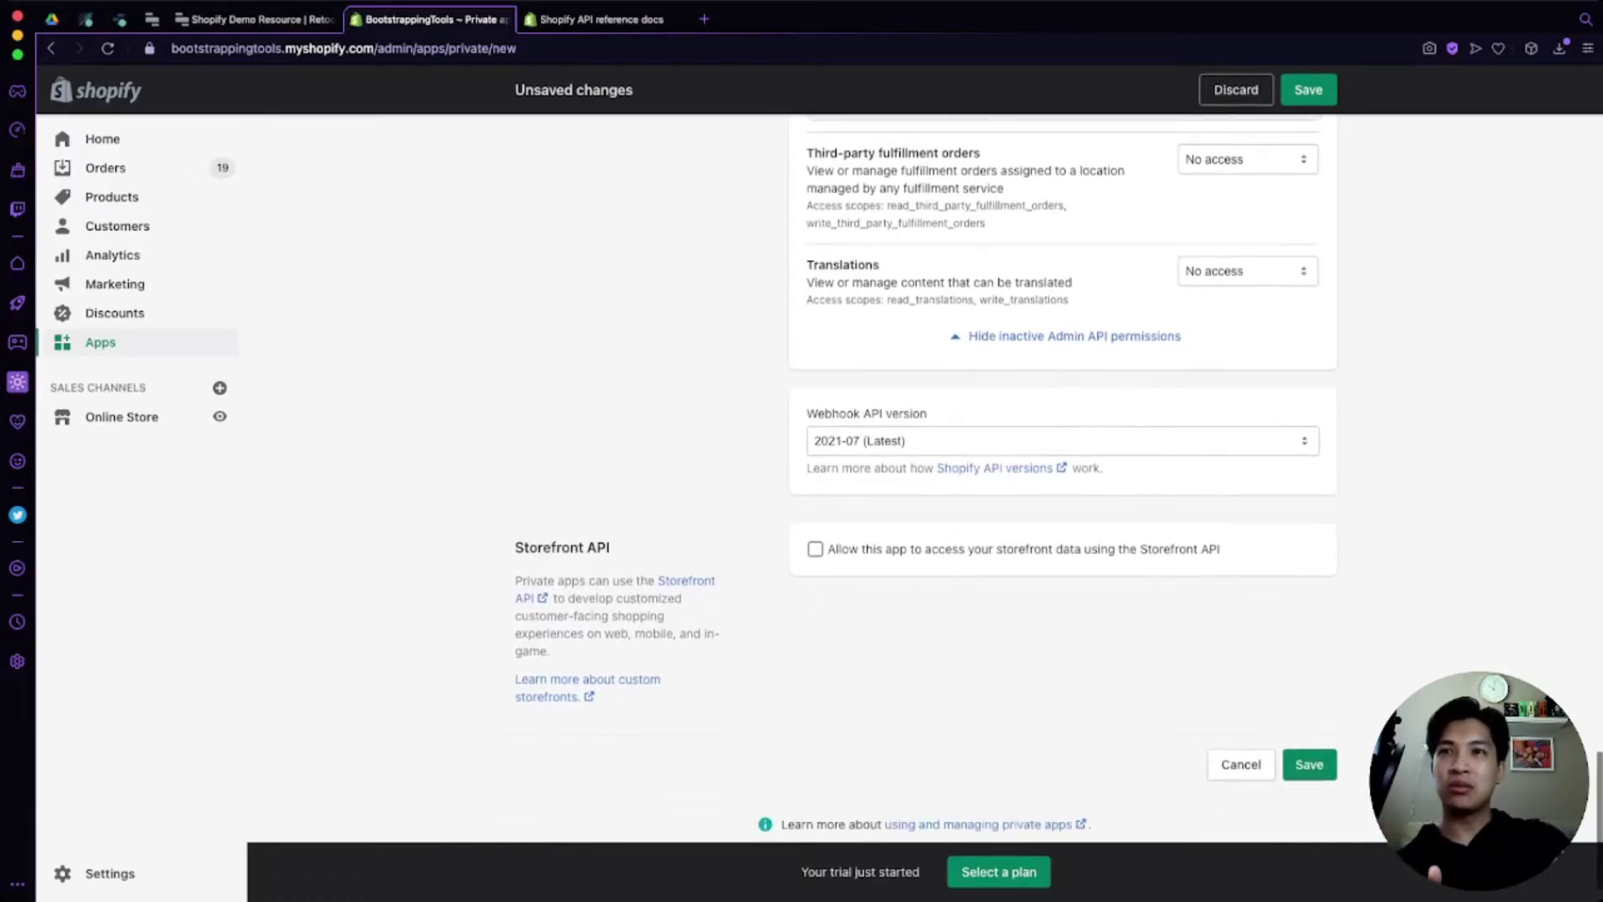
{"action": "scroll", "coordinate": [1061, 476], "scroll_direction": "up", "scroll_amount": 15}
{"action": "scroll", "coordinate": [1060, 476], "scroll_direction": "up", "scroll_amount": 10}
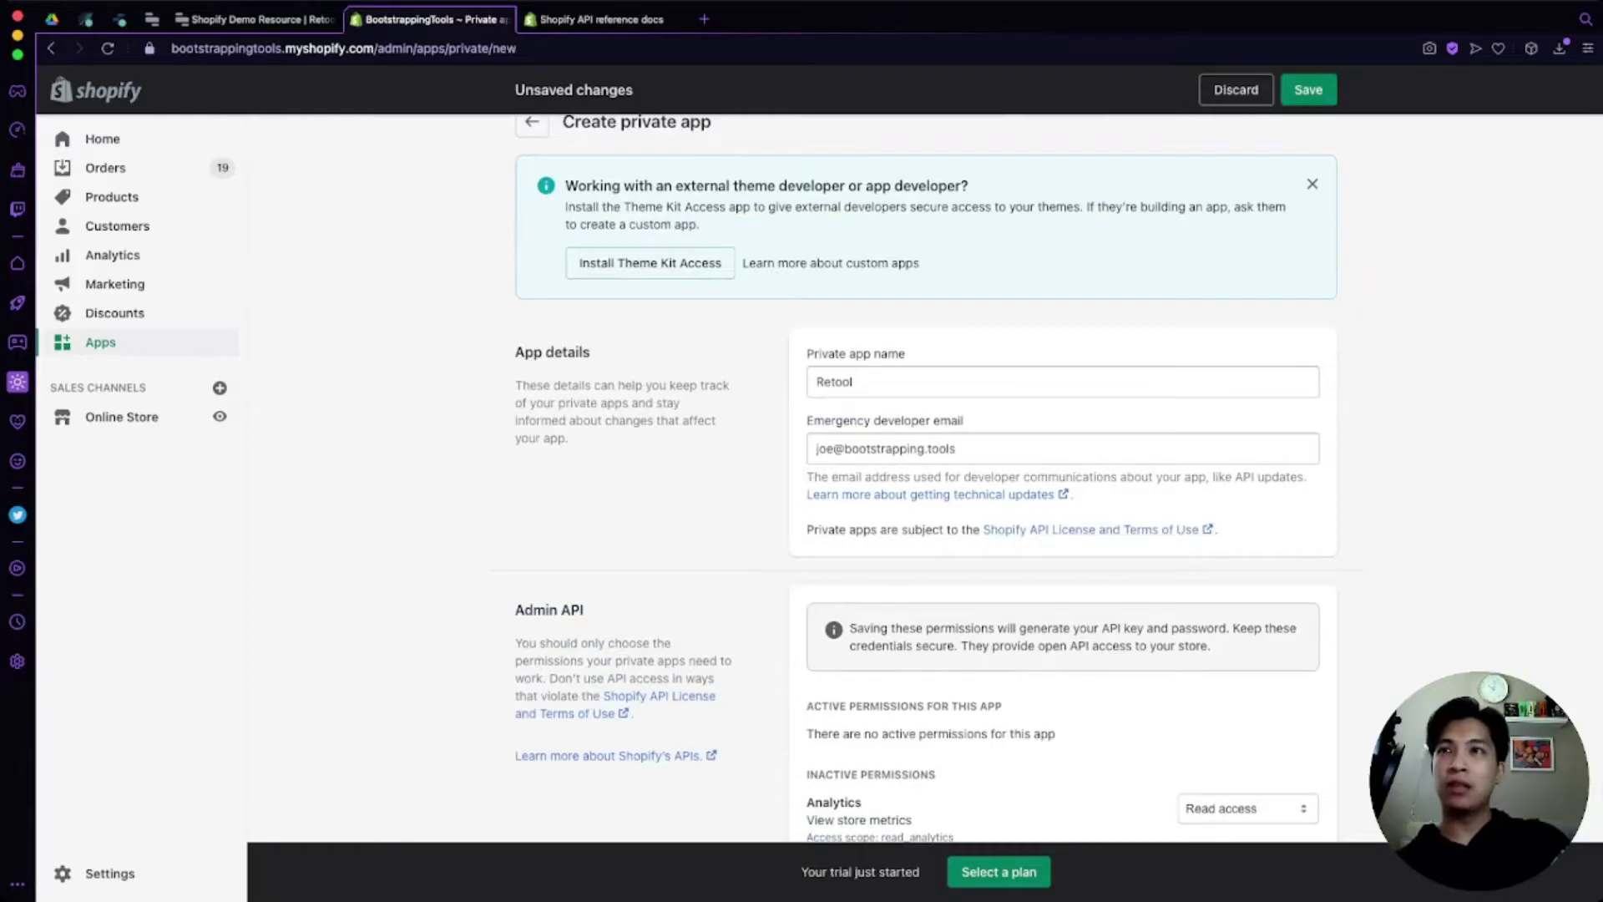
{"action": "scroll", "coordinate": [1058, 493], "scroll_direction": "down", "scroll_amount": 3}
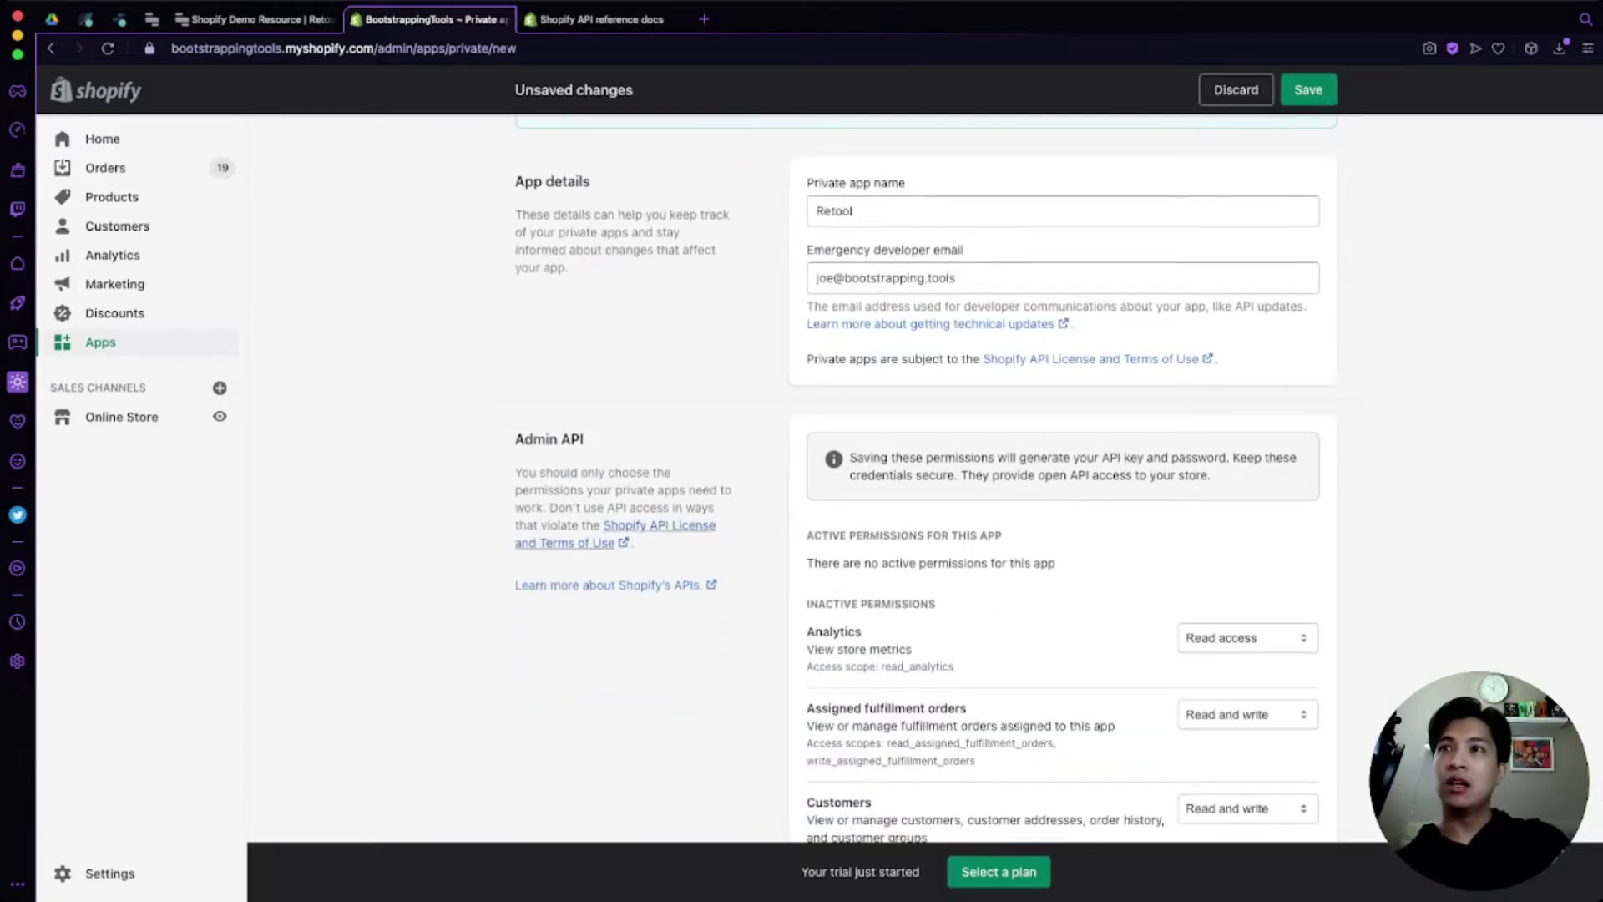
{"action": "scroll", "coordinate": [1061, 476], "scroll_direction": "down", "scroll_amount": 20}
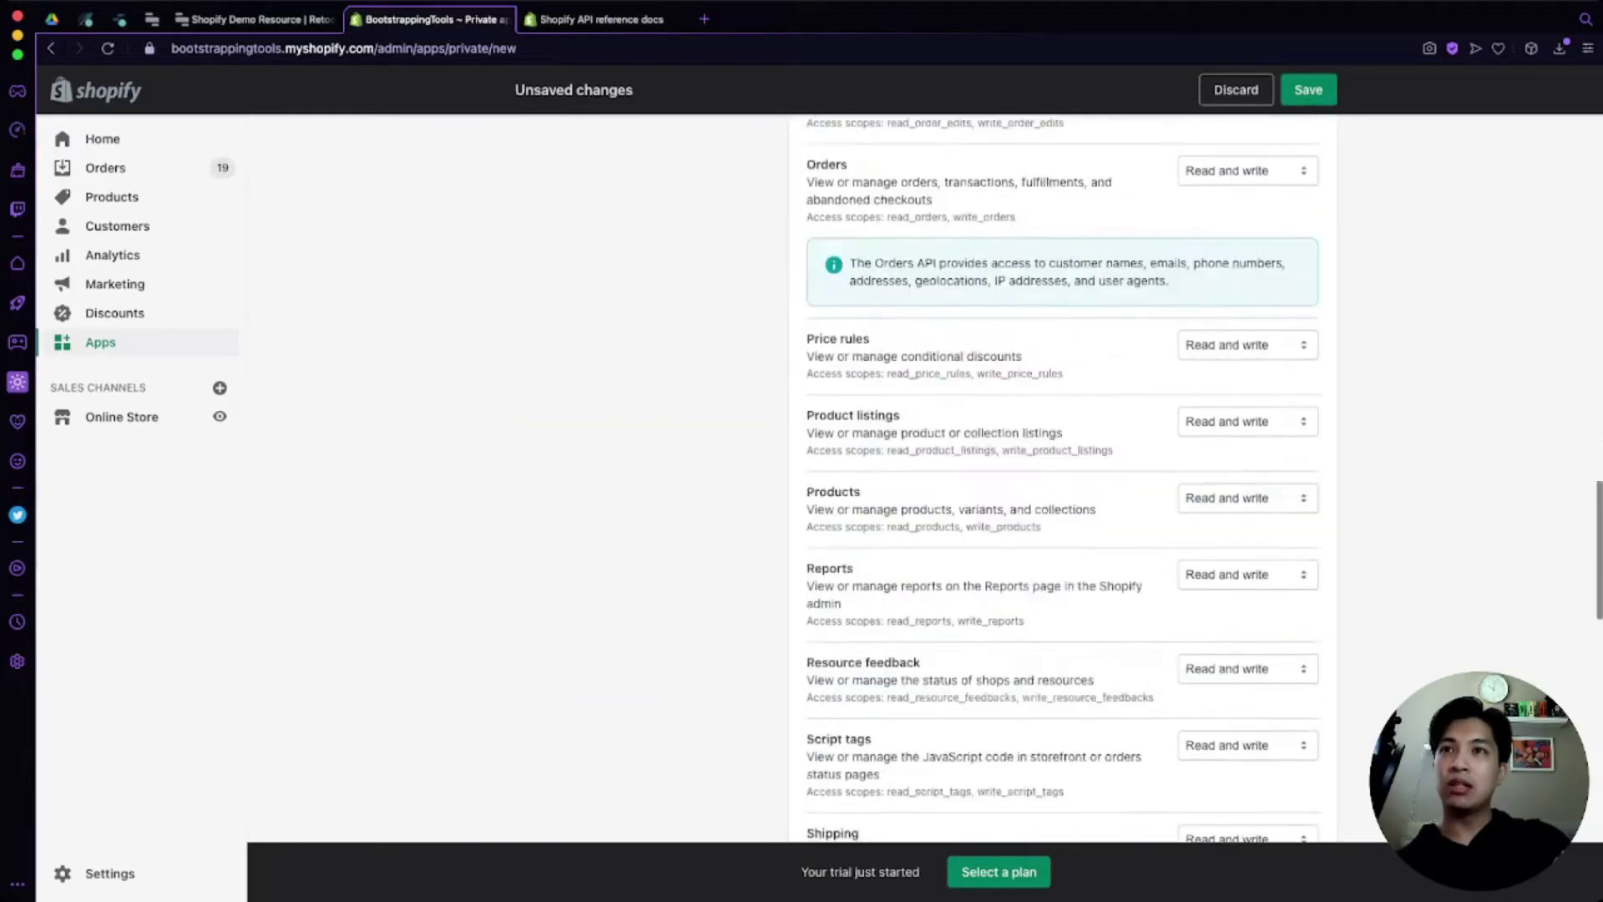
{"action": "scroll", "coordinate": [1060, 476], "scroll_direction": "down", "scroll_amount": 10}
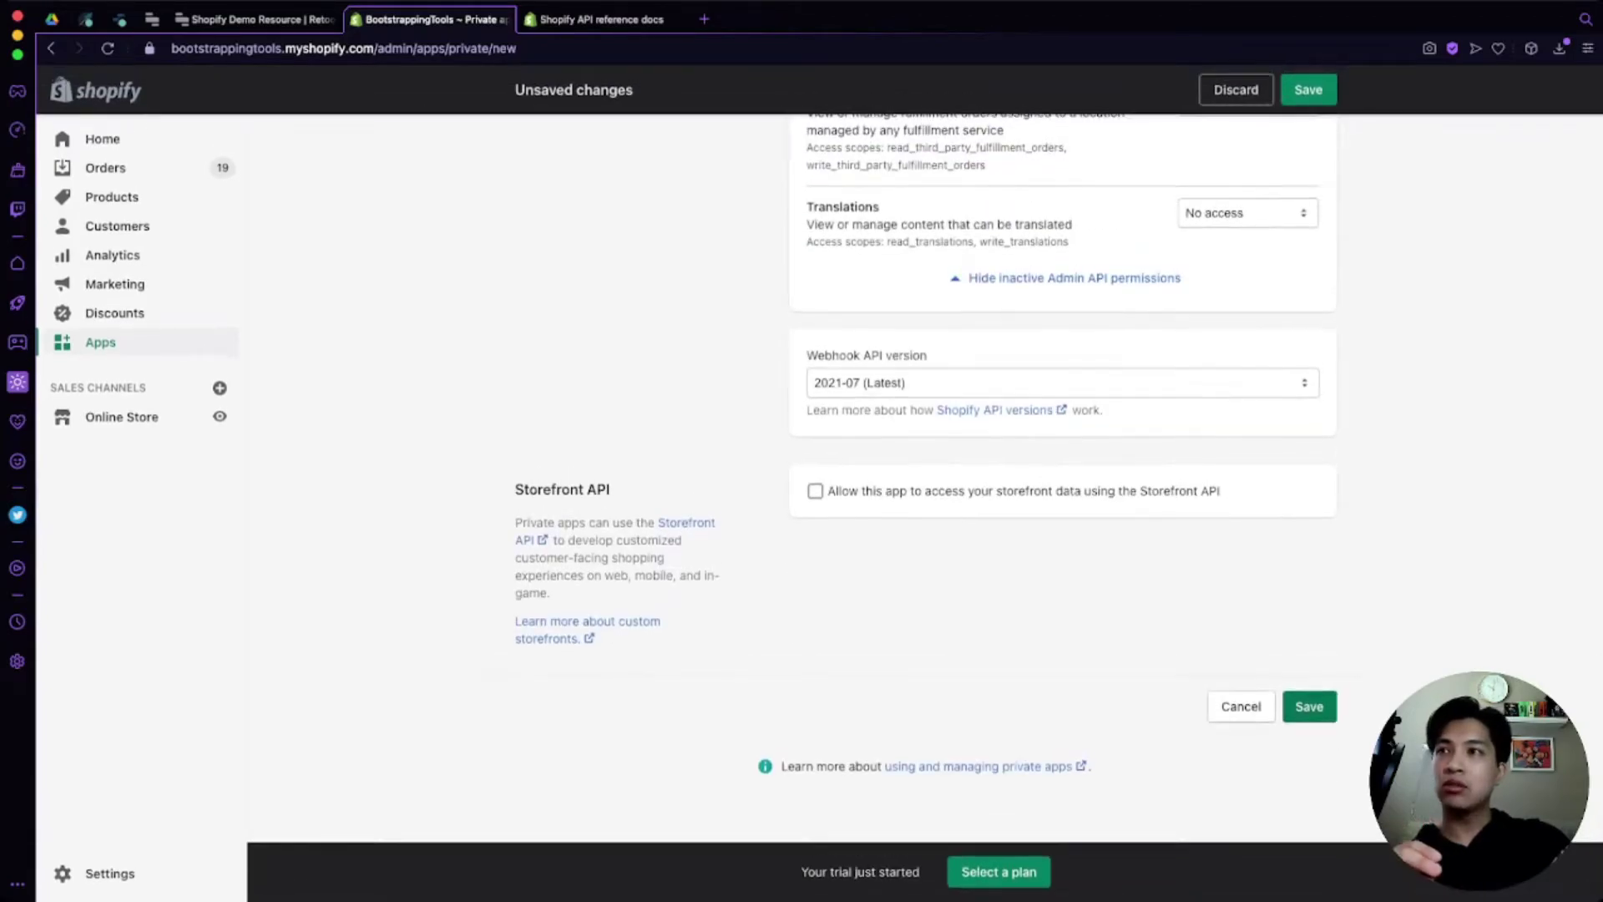
{"action": "left_click", "coordinate": [1309, 707]}
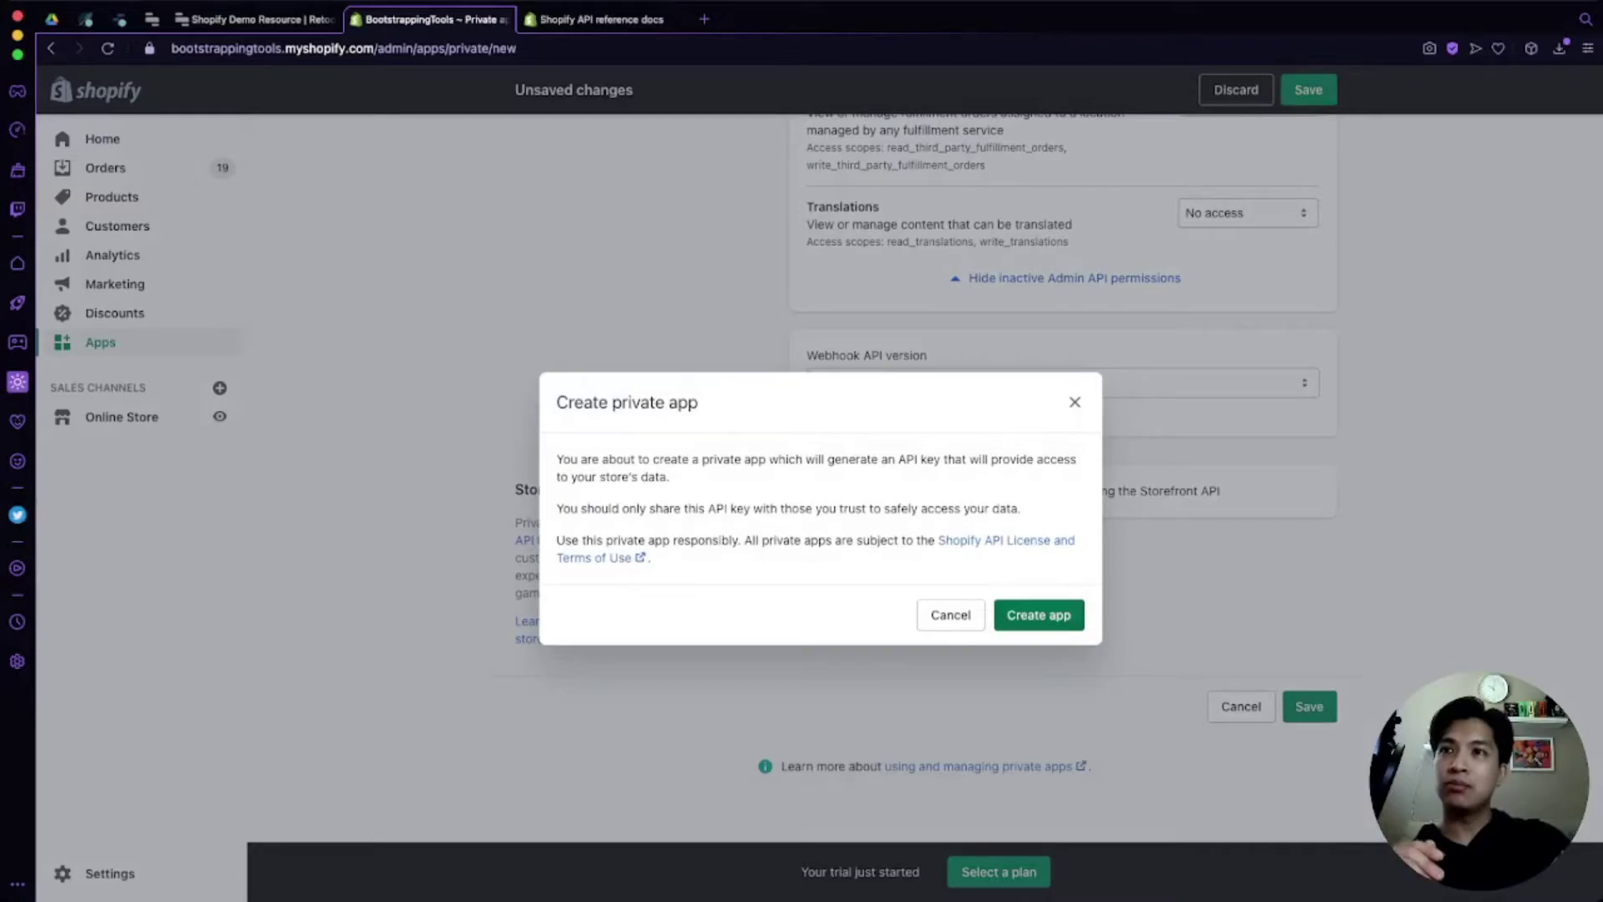
Step: Confirm creating the private app, then return to the Shopify API reference docs
{"action": "left_click", "coordinate": [1038, 614]}
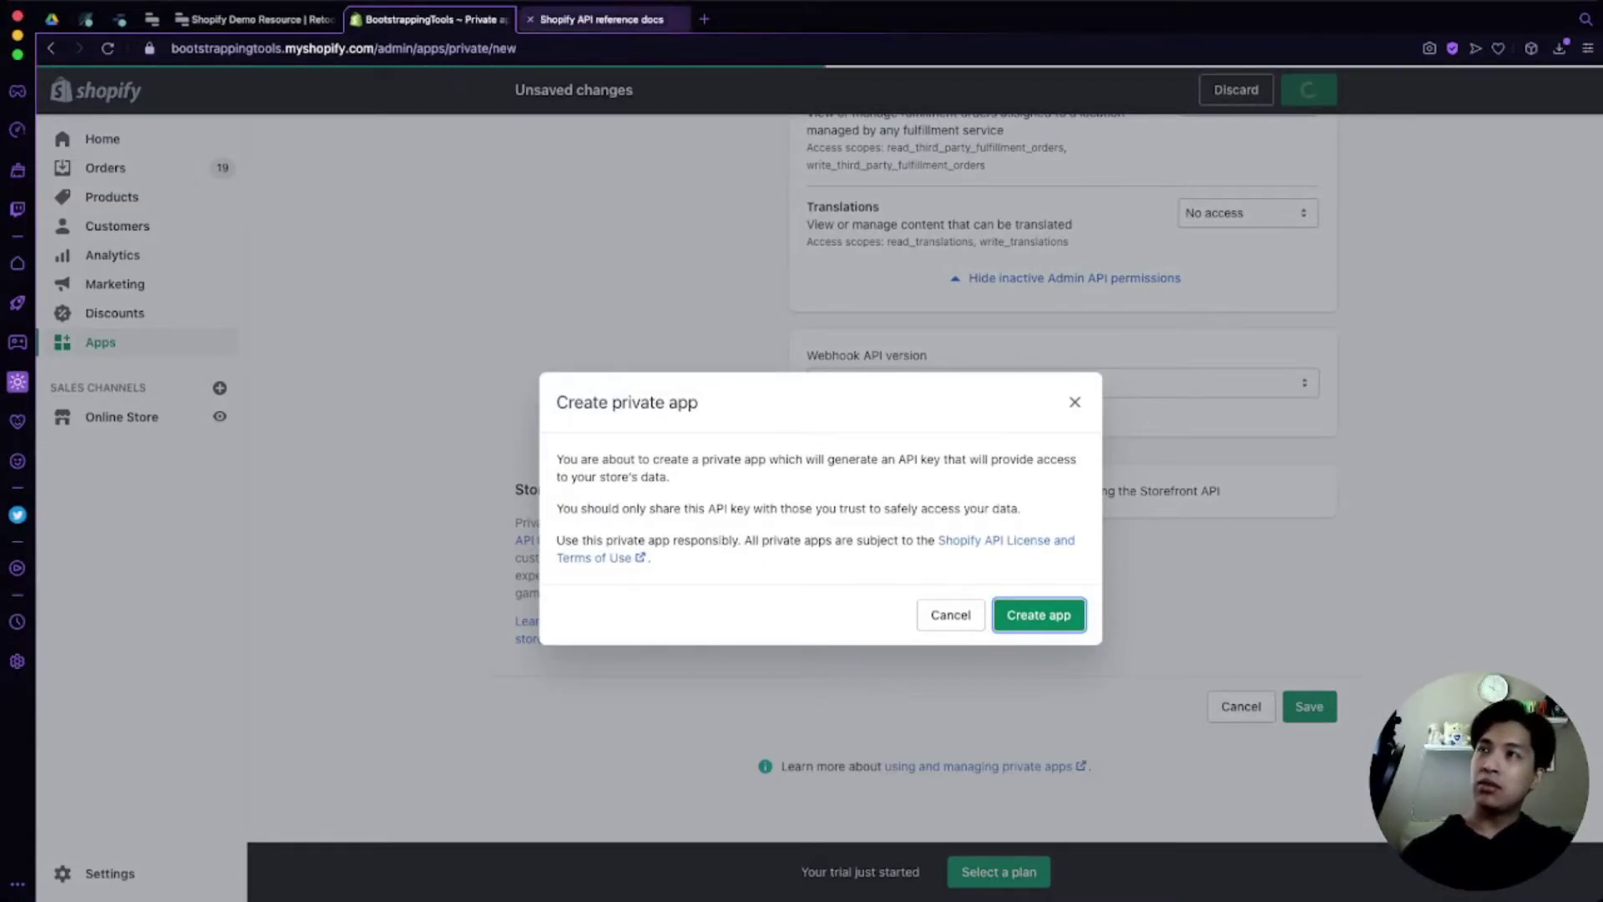
{"action": "left_click", "coordinate": [602, 18]}
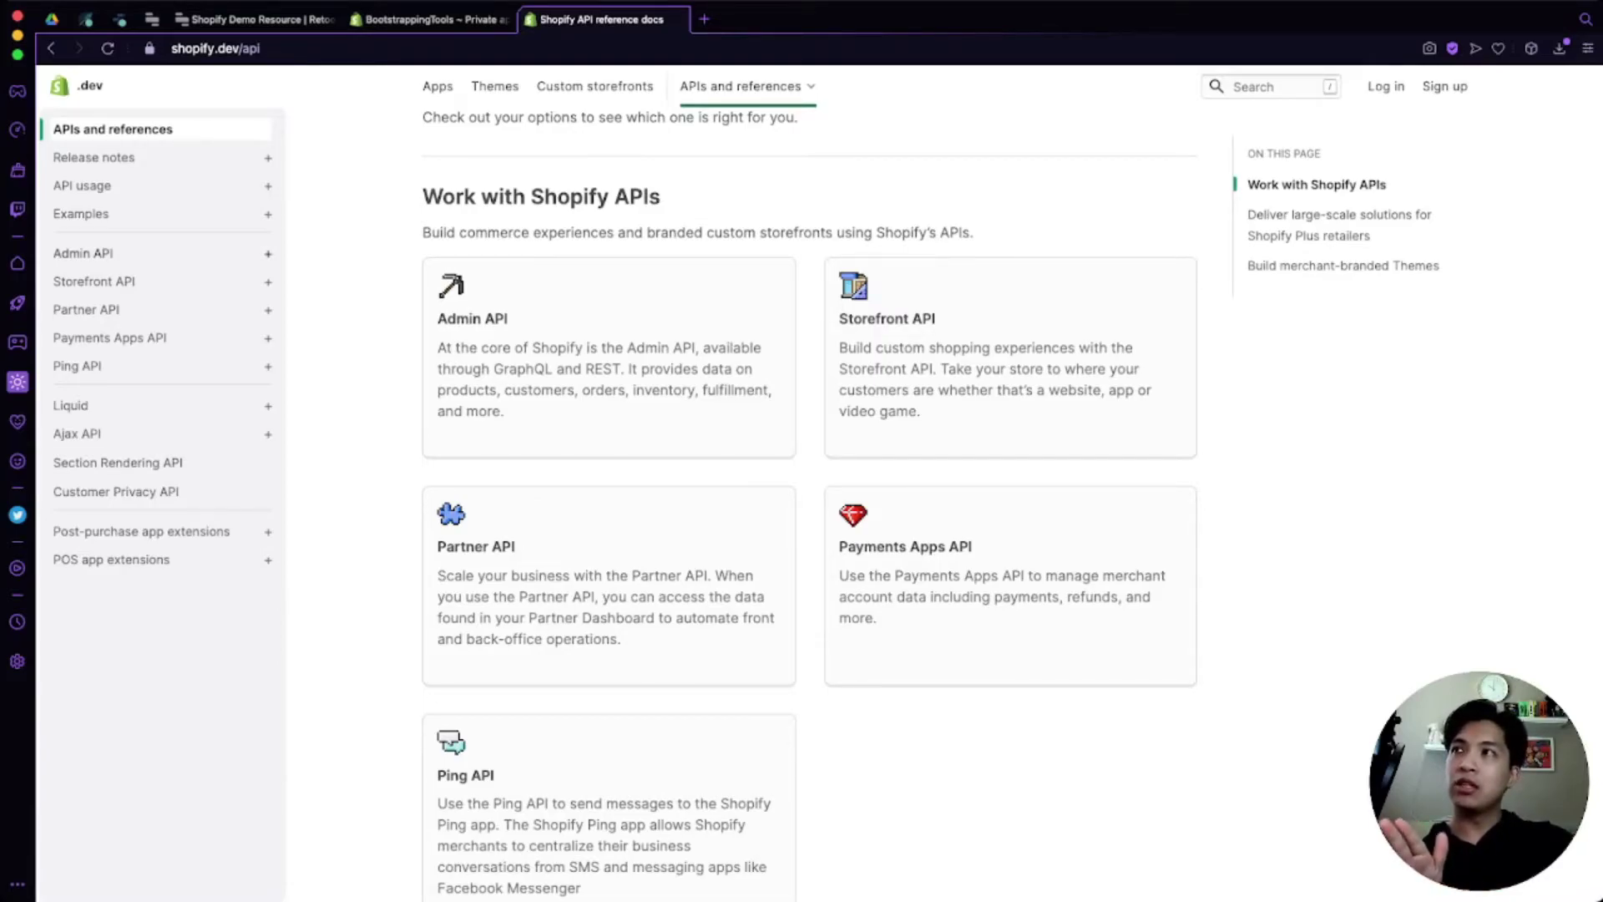
Step: Open the Admin API REST reference page for the Customer resource and scroll through it
{"action": "left_click", "coordinate": [83, 253]}
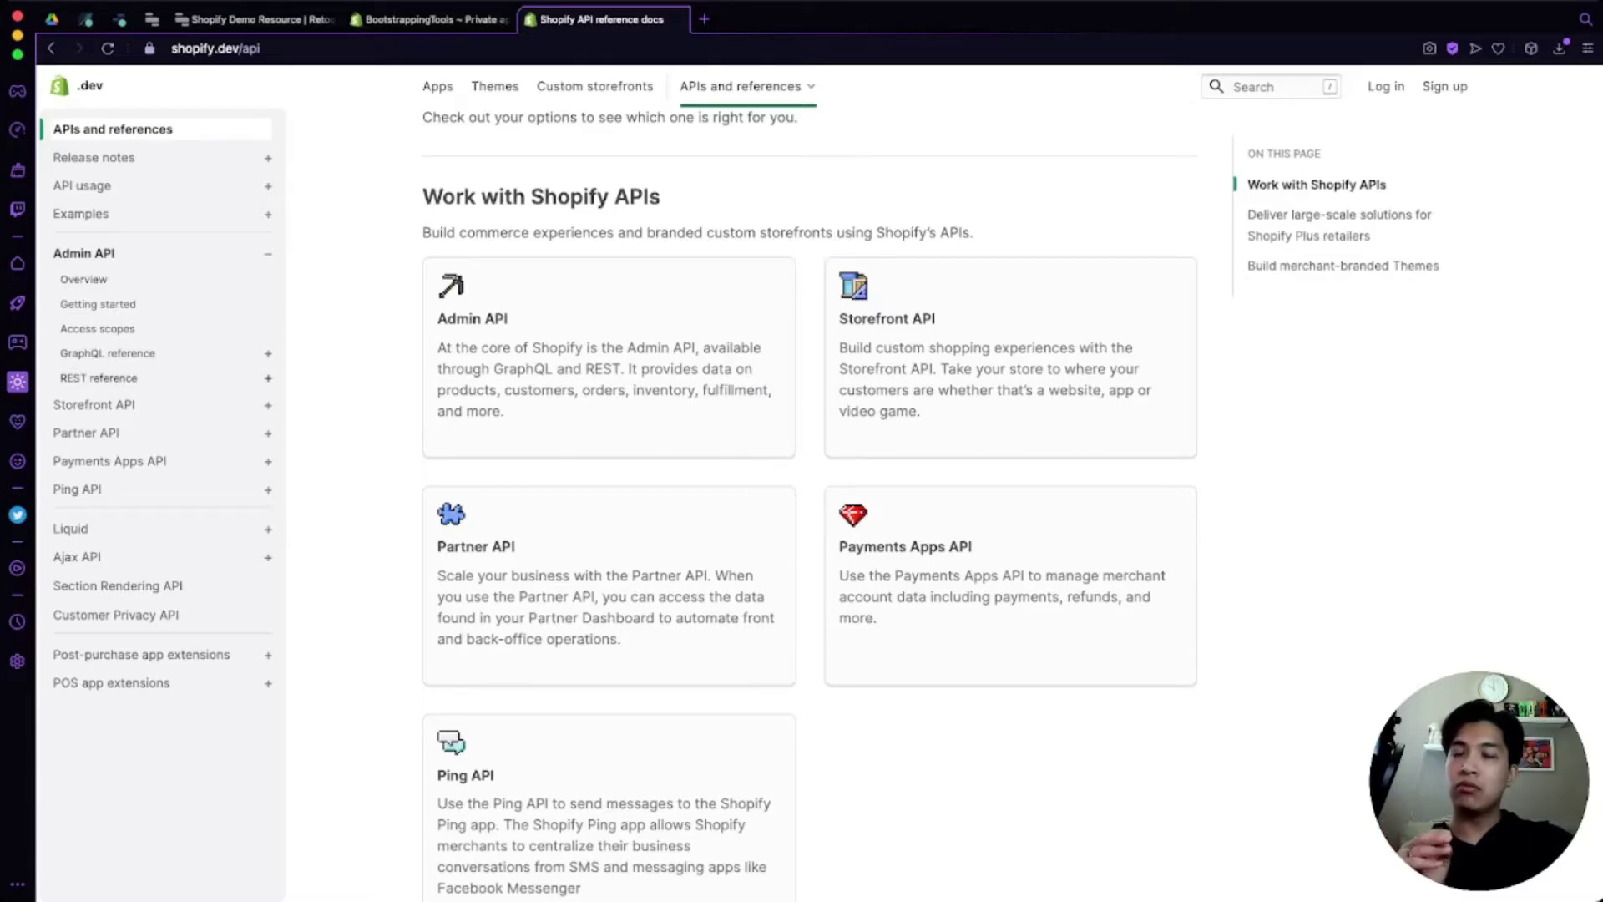
{"action": "left_click", "coordinate": [99, 377]}
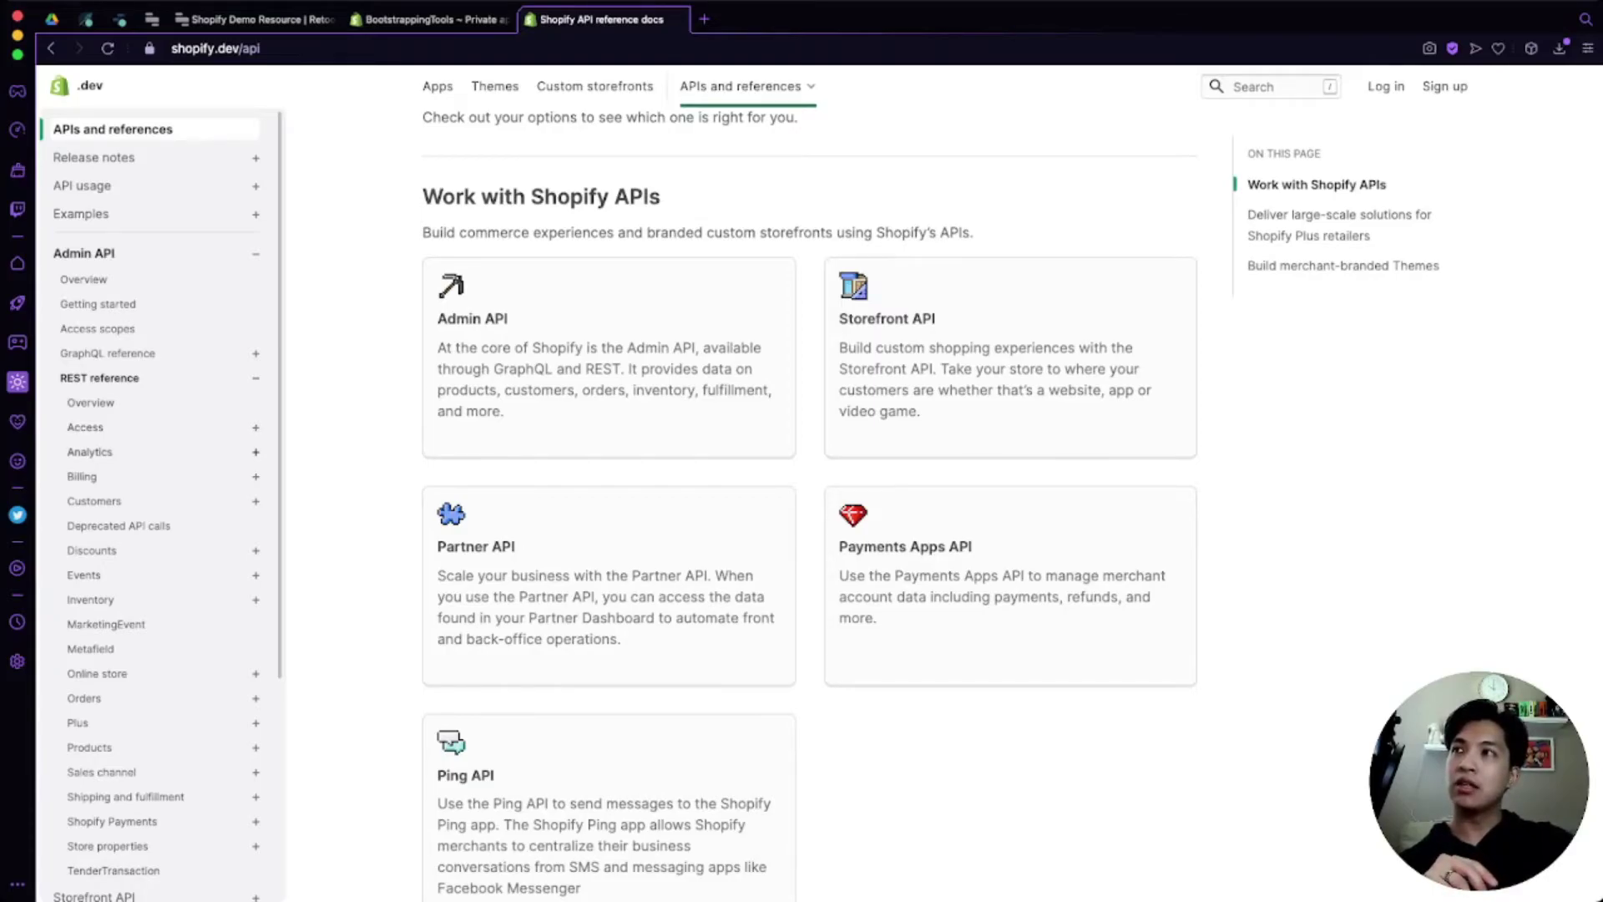
{"action": "left_click", "coordinate": [94, 502]}
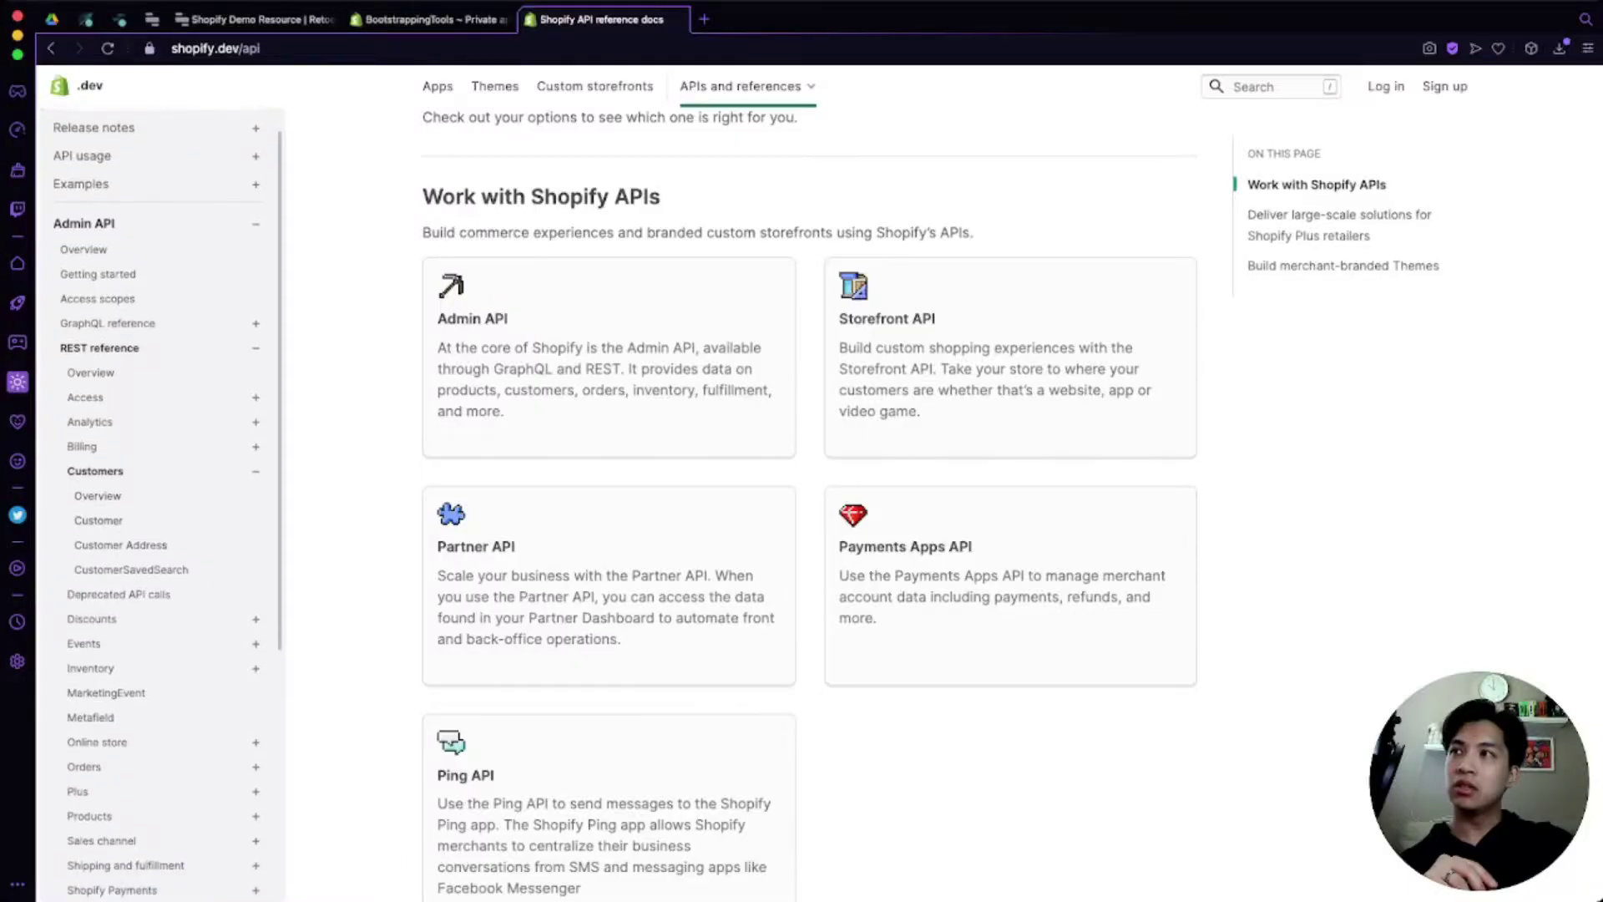
{"action": "left_click", "coordinate": [98, 520]}
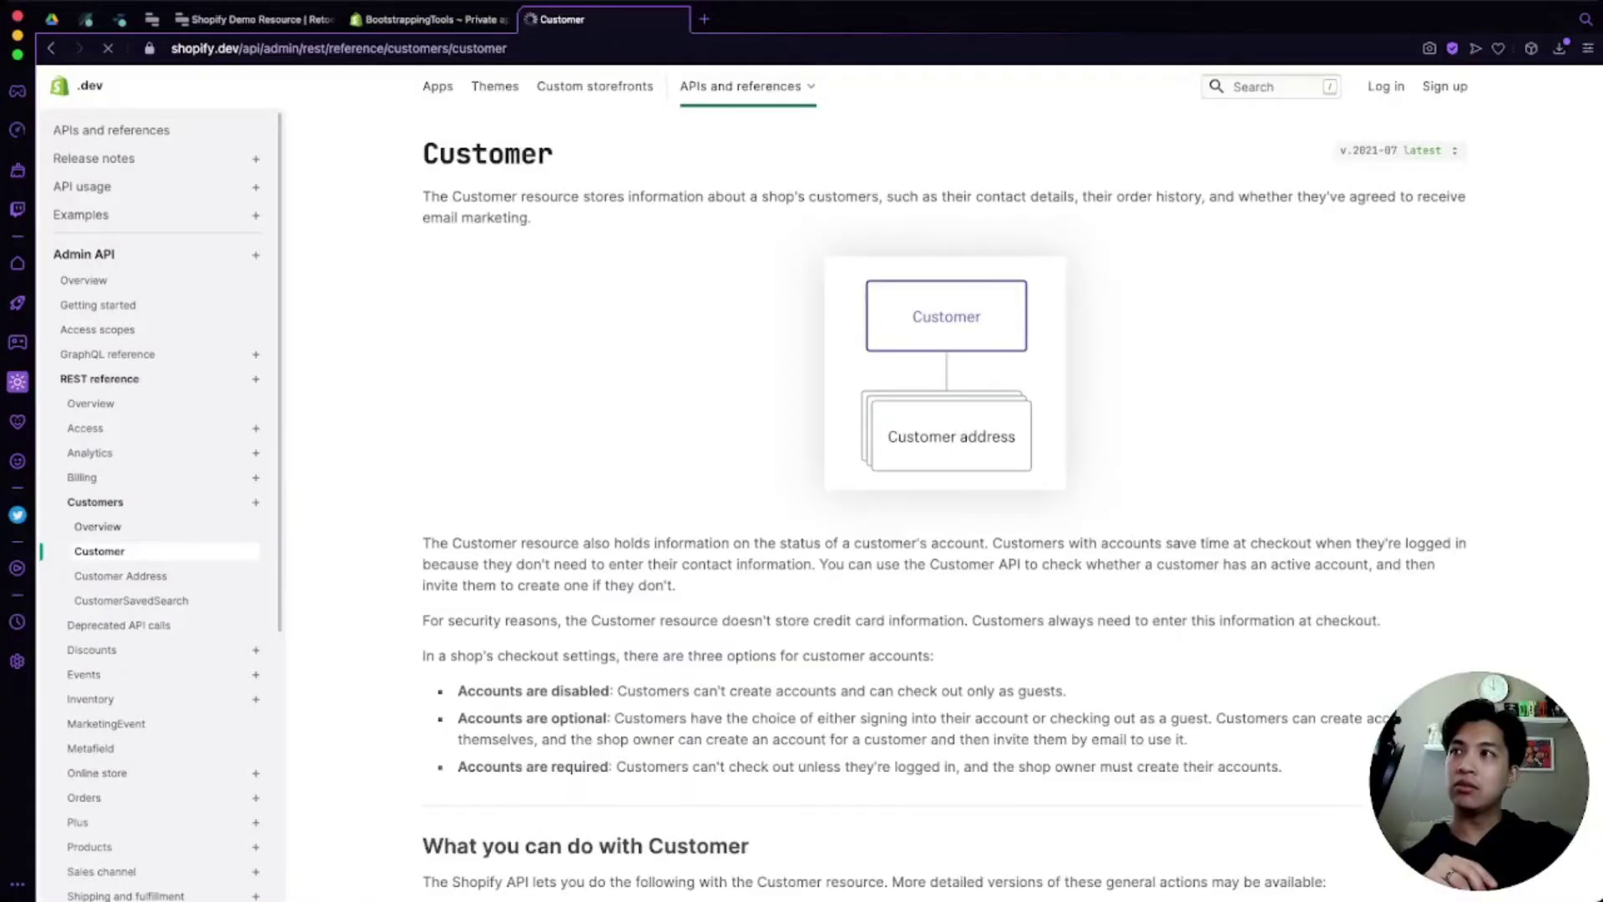
{"action": "scroll", "coordinate": [944, 501], "scroll_direction": "down", "scroll_amount": 5}
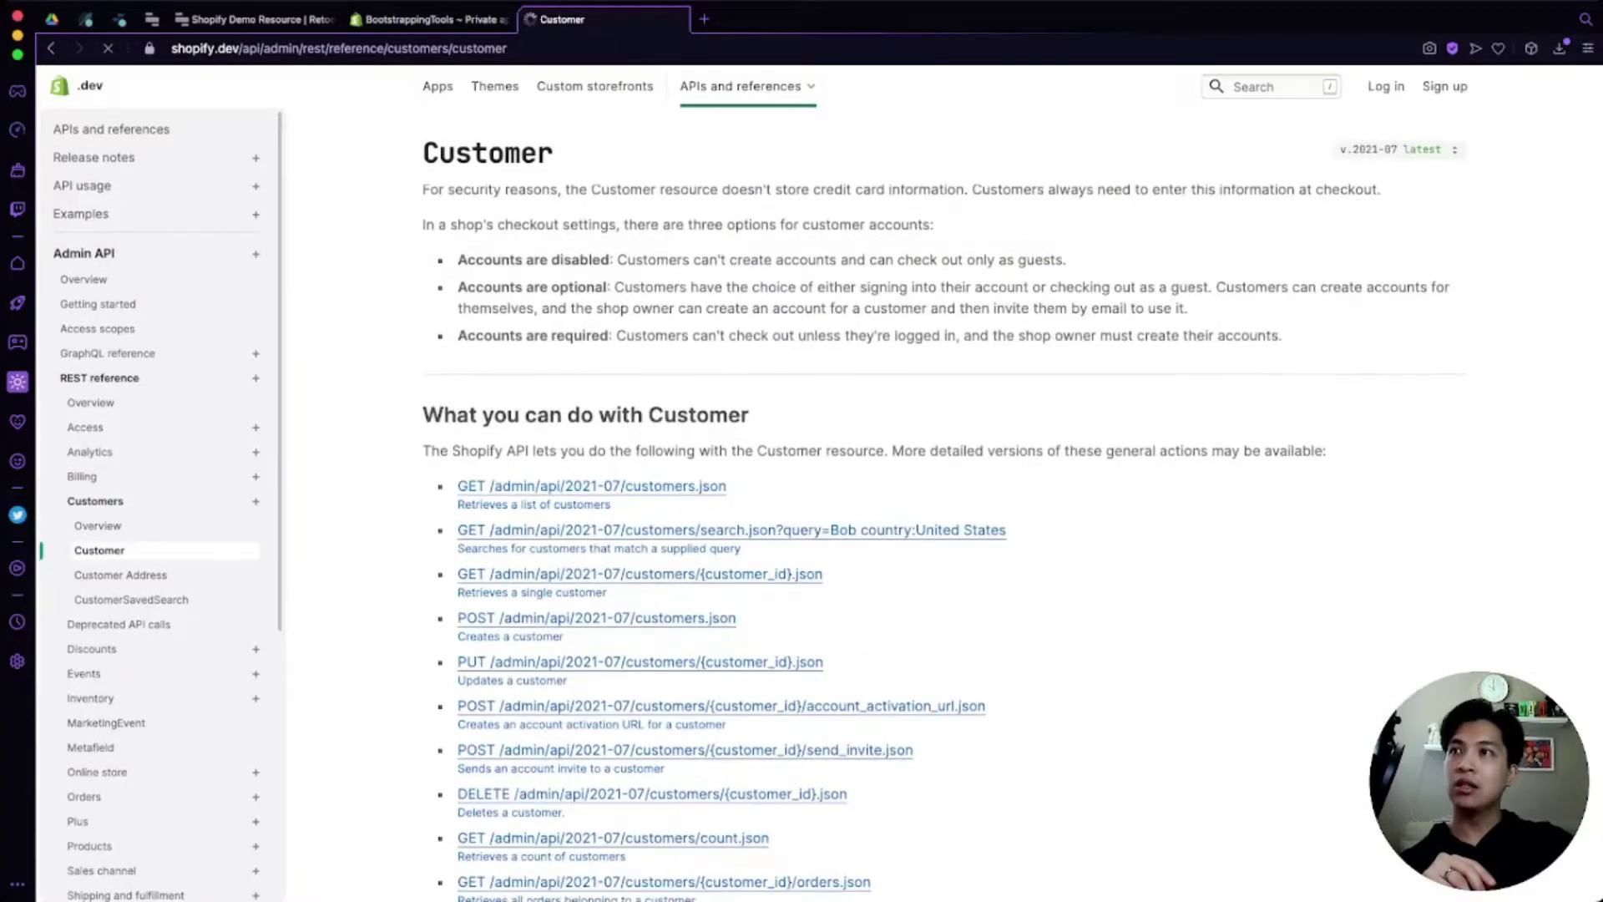
{"action": "scroll", "coordinate": [944, 501], "scroll_direction": "down", "scroll_amount": 1}
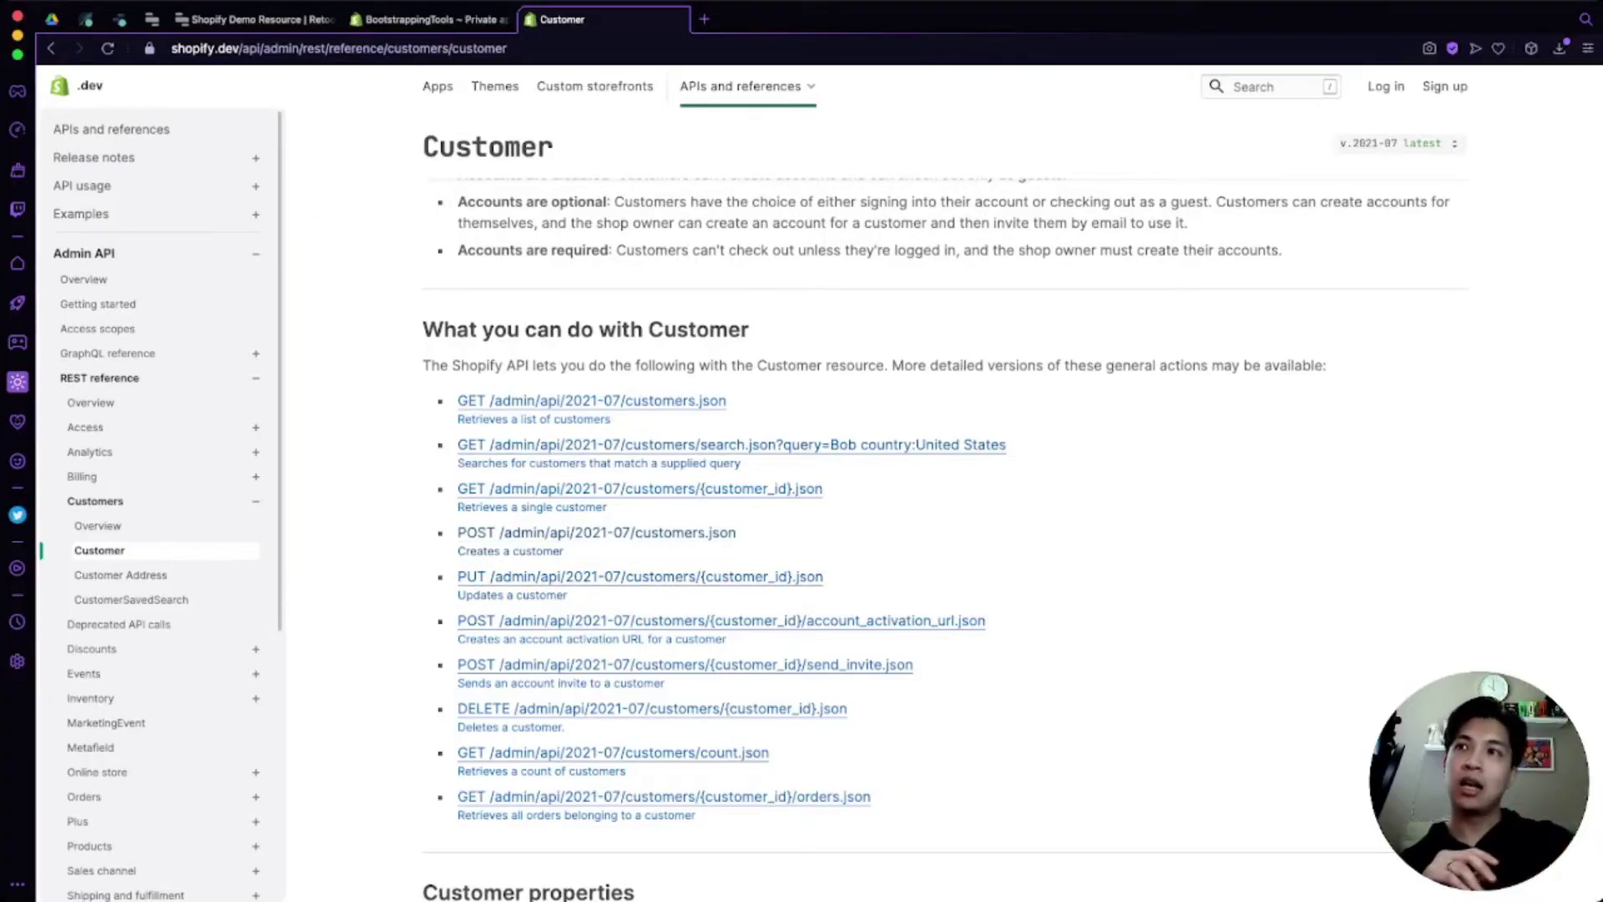
{"action": "scroll", "coordinate": [919, 501], "scroll_direction": "down", "scroll_amount": 1}
{"action": "scroll", "coordinate": [159, 501], "scroll_direction": "down", "scroll_amount": 2}
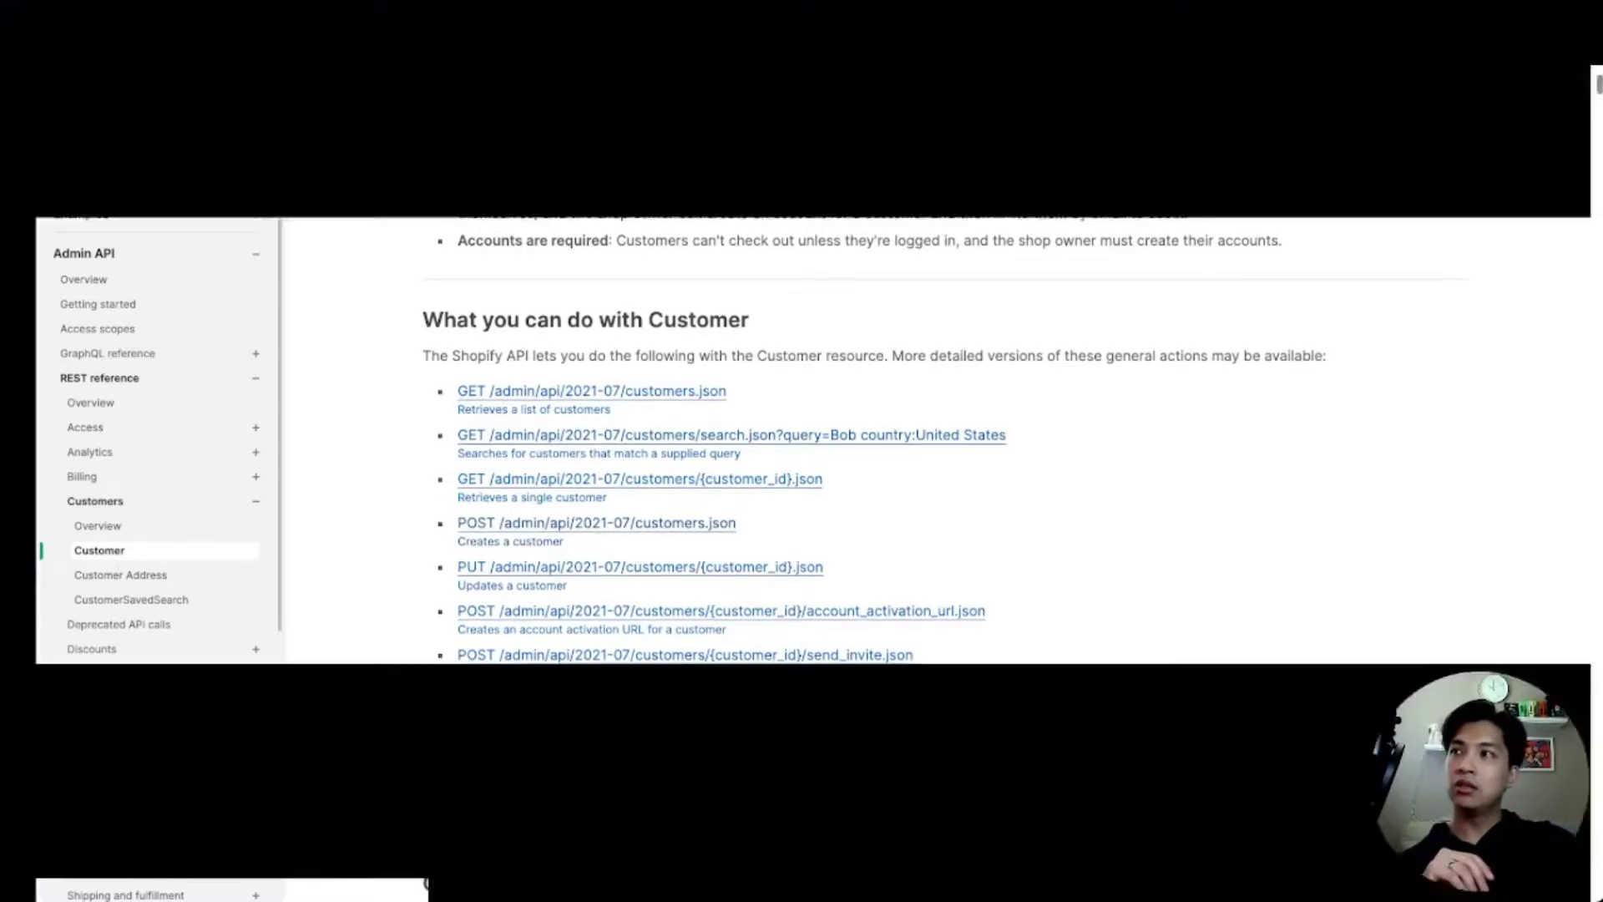
{"action": "scroll", "coordinate": [158, 501], "scroll_direction": "down", "scroll_amount": 1}
Step: Open the Order resource reference, then return to the private app in the store admin
{"action": "left_click", "coordinate": [84, 679]}
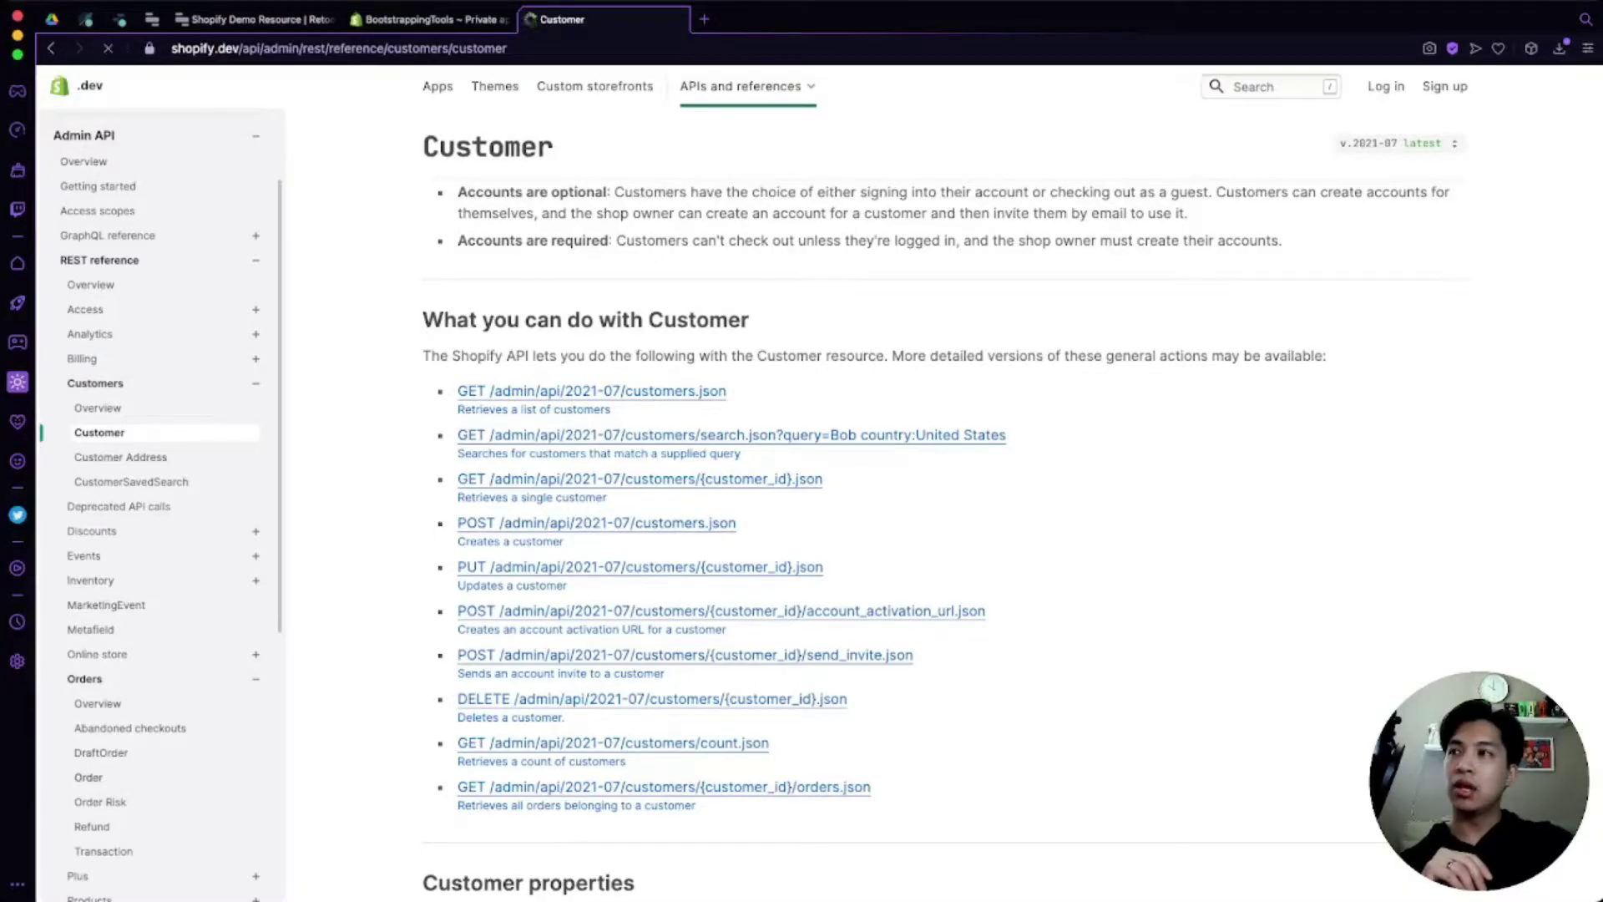
{"action": "left_click", "coordinate": [87, 777]}
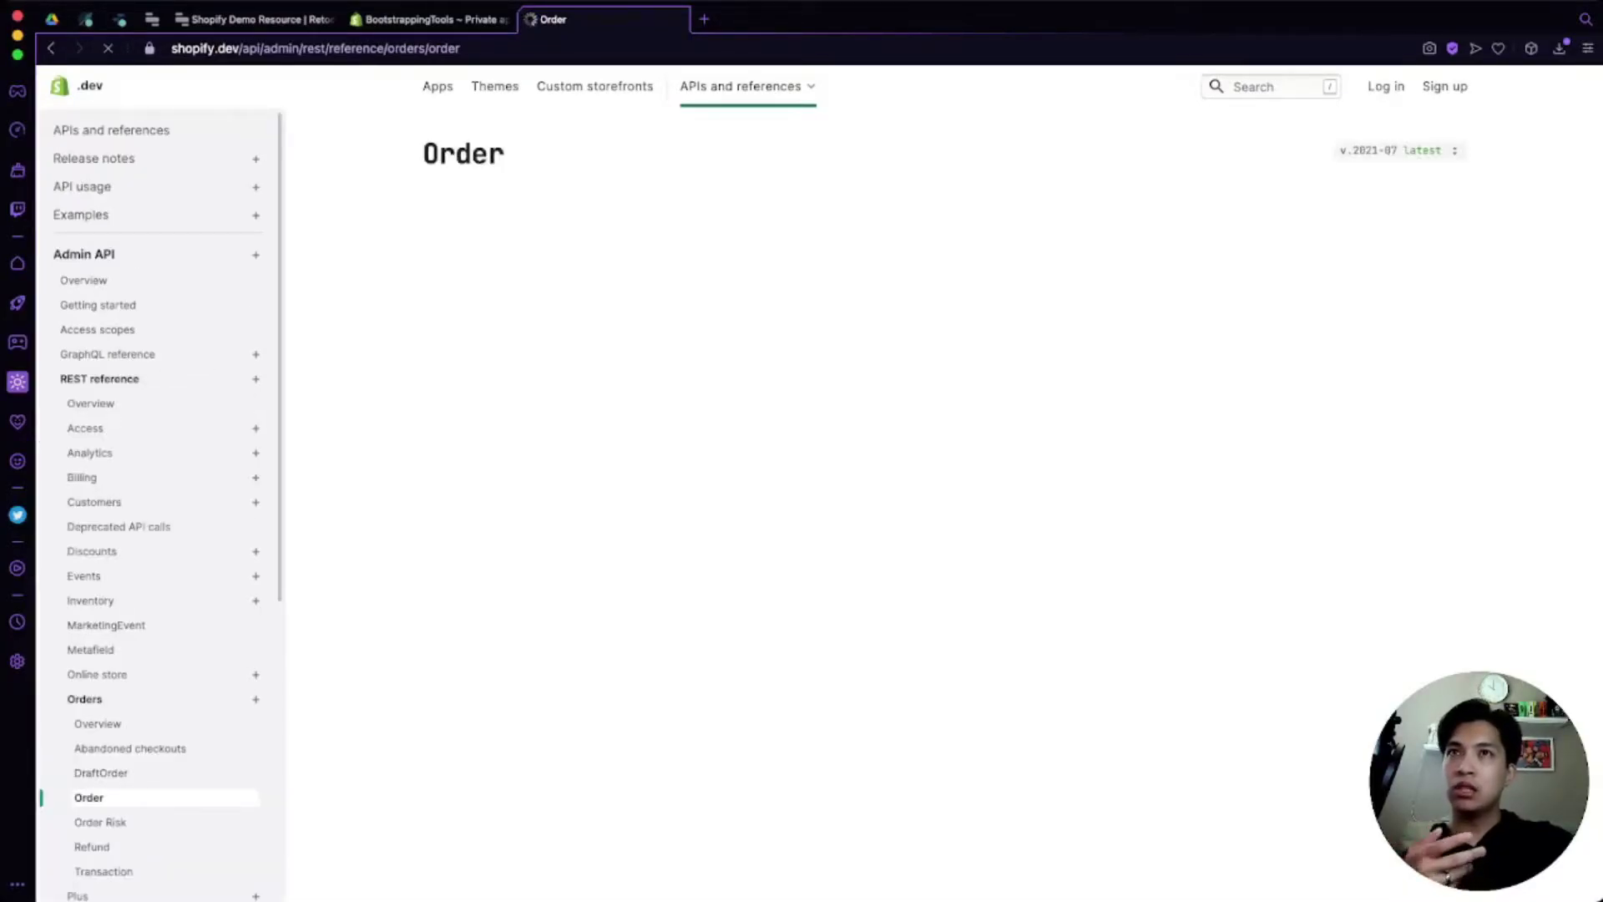
{"action": "scroll", "coordinate": [944, 543], "scroll_direction": "down", "scroll_amount": 10}
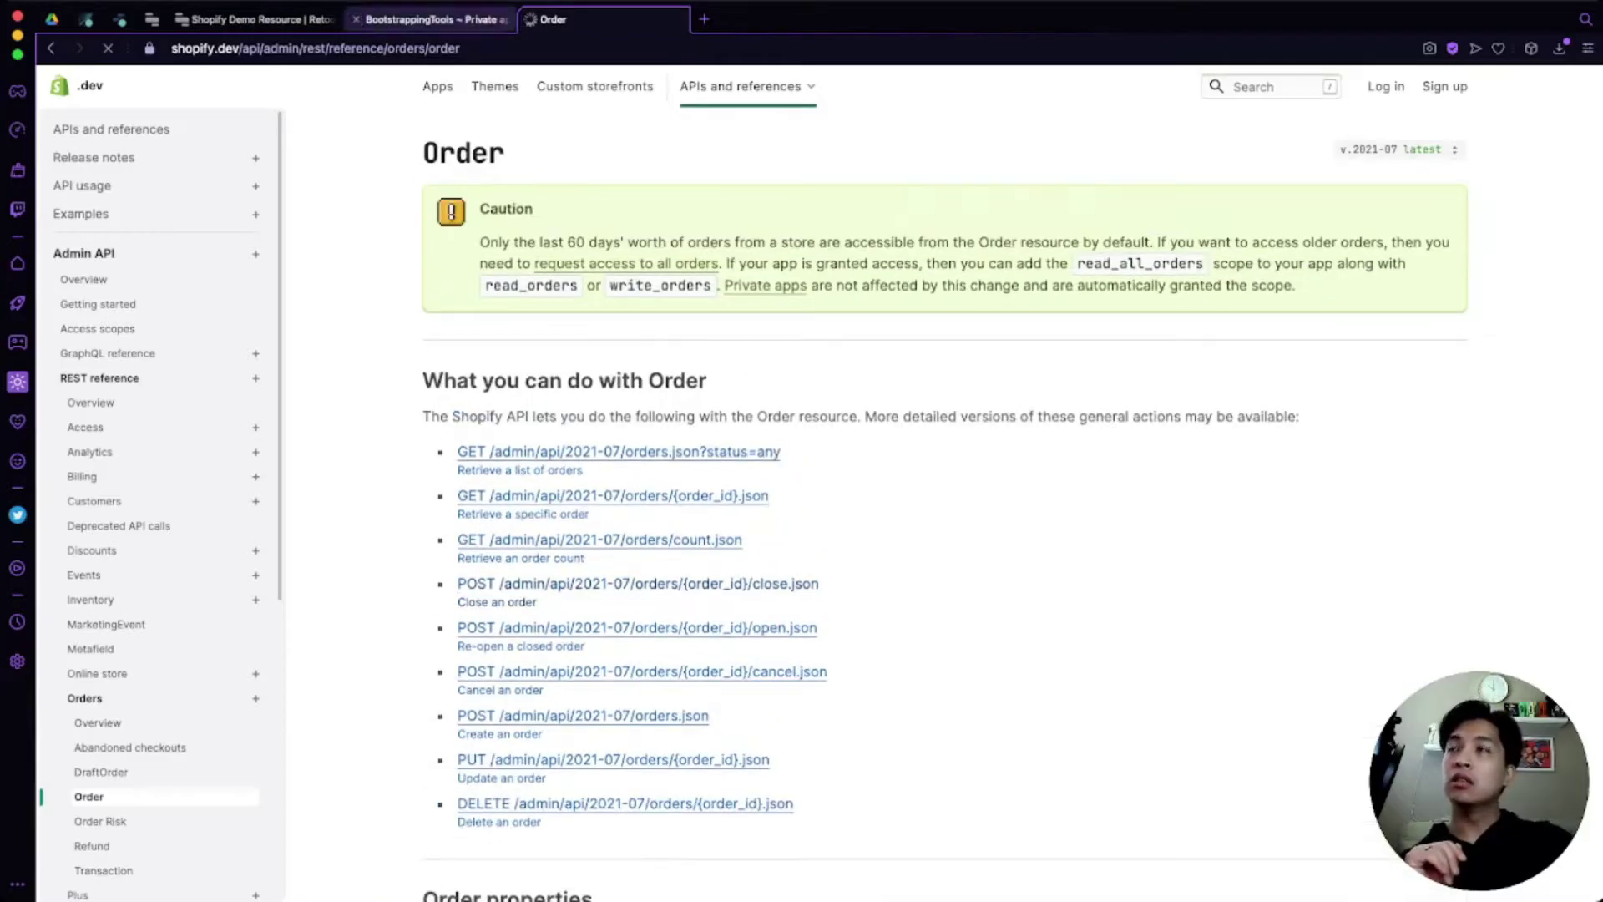
{"action": "left_click", "coordinate": [426, 19]}
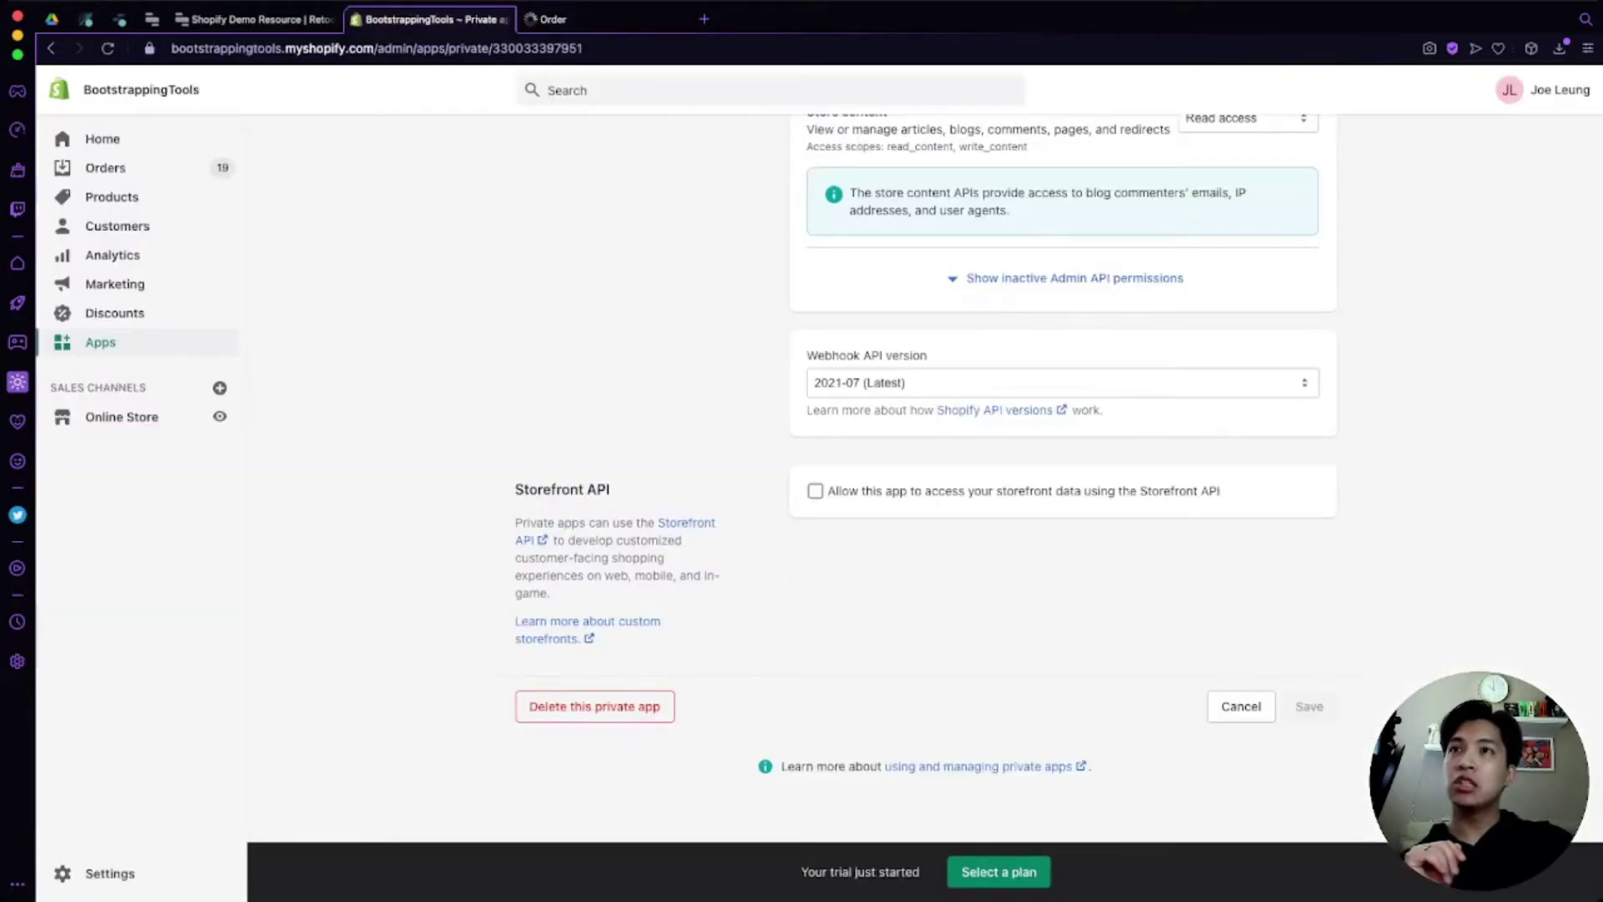
Step: Review the private app's Example URL help text, then go back to the Order docs tab
{"action": "scroll", "coordinate": [1061, 476], "scroll_direction": "up", "scroll_amount": 7}
{"action": "scroll", "coordinate": [1060, 476], "scroll_direction": "up", "scroll_amount": 15}
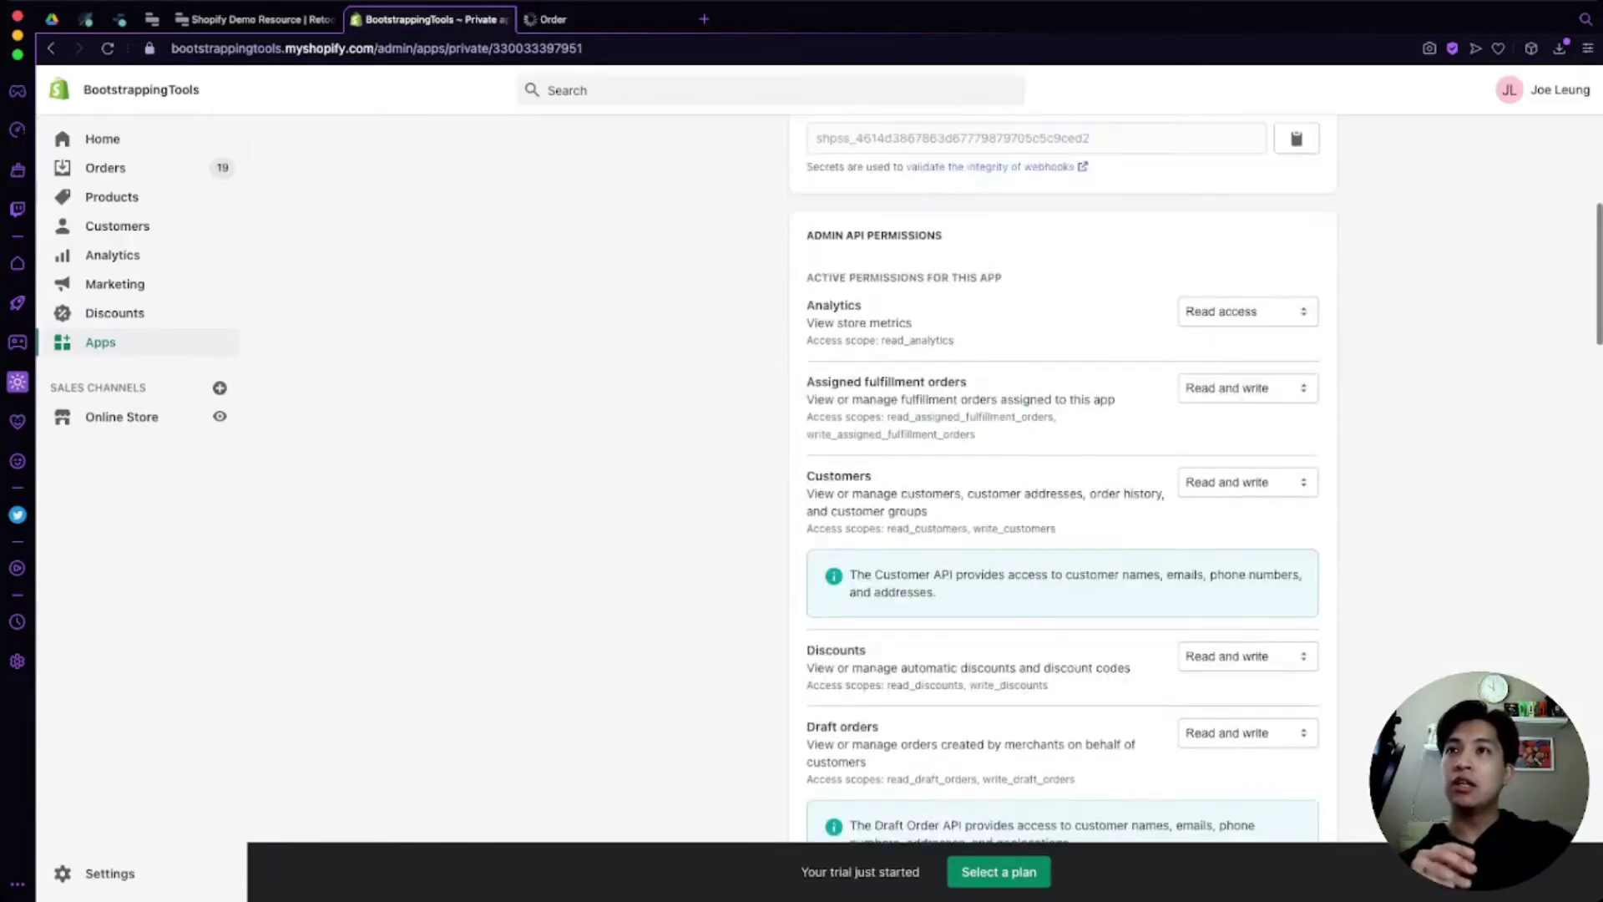
{"action": "scroll", "coordinate": [1061, 476], "scroll_direction": "up", "scroll_amount": 5}
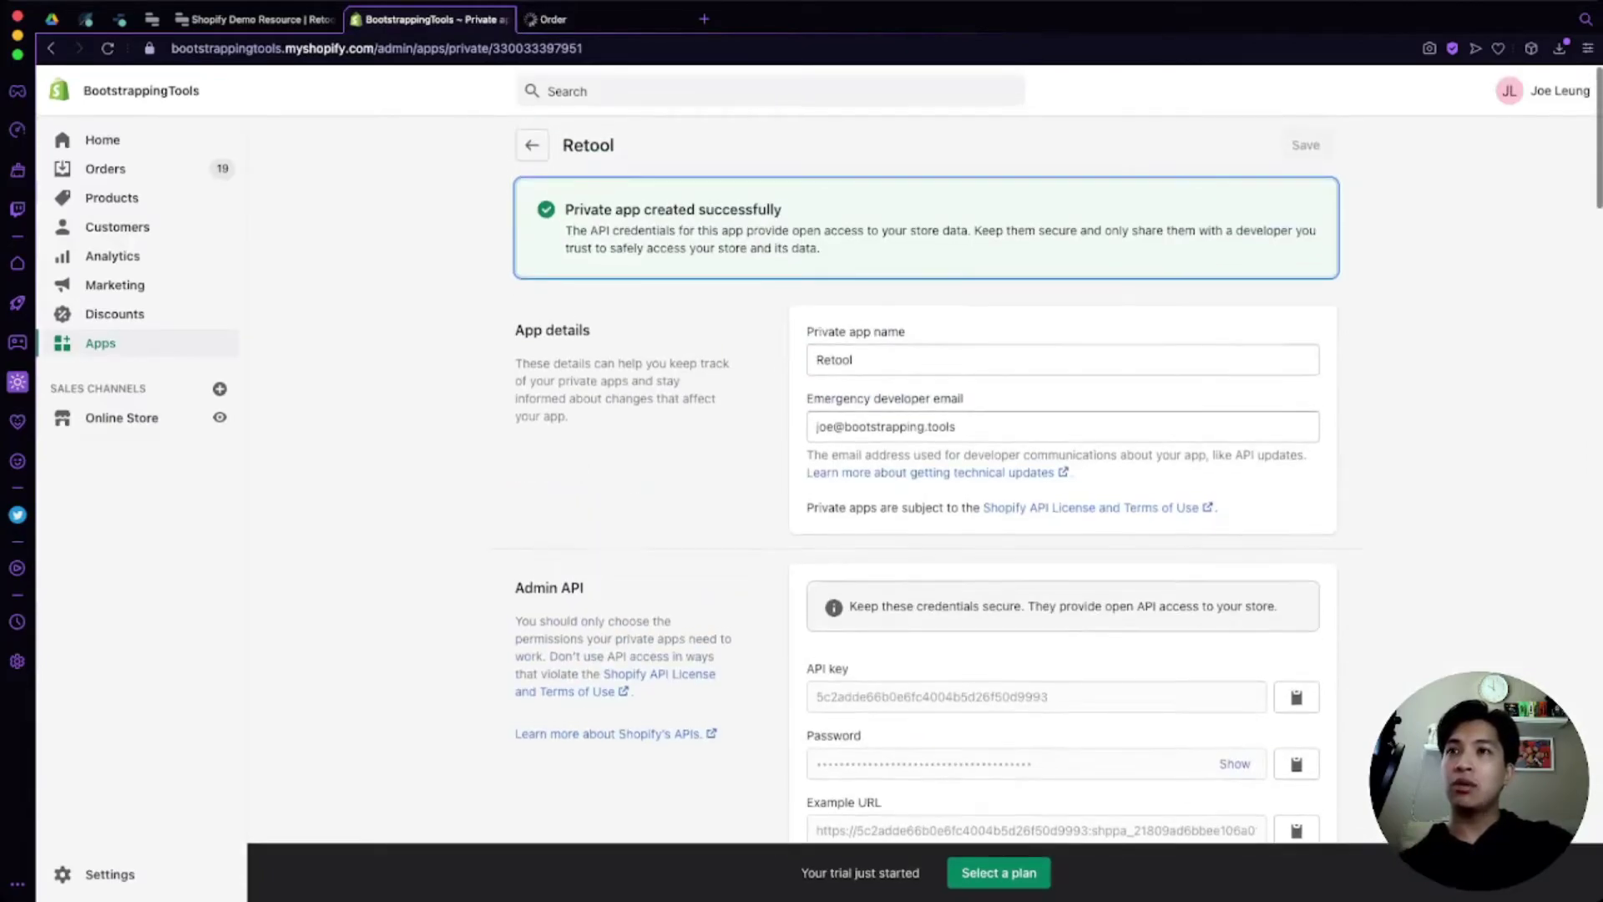
{"action": "scroll", "coordinate": [1061, 477], "scroll_direction": "down", "scroll_amount": 2}
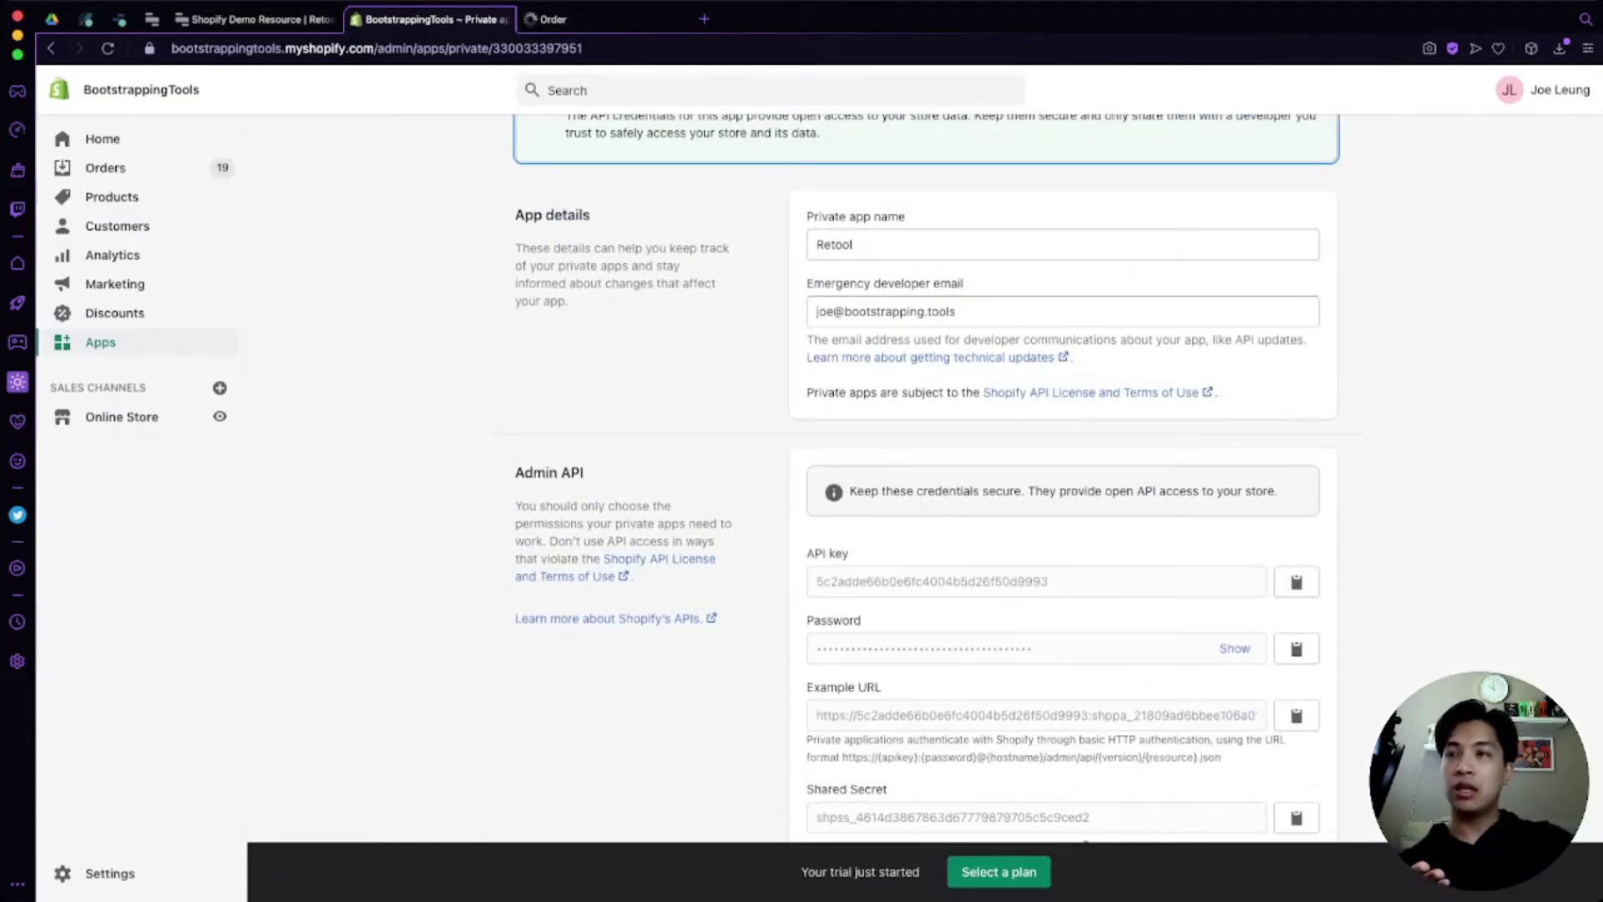
{"action": "scroll", "coordinate": [1061, 476], "scroll_direction": "down", "scroll_amount": 1}
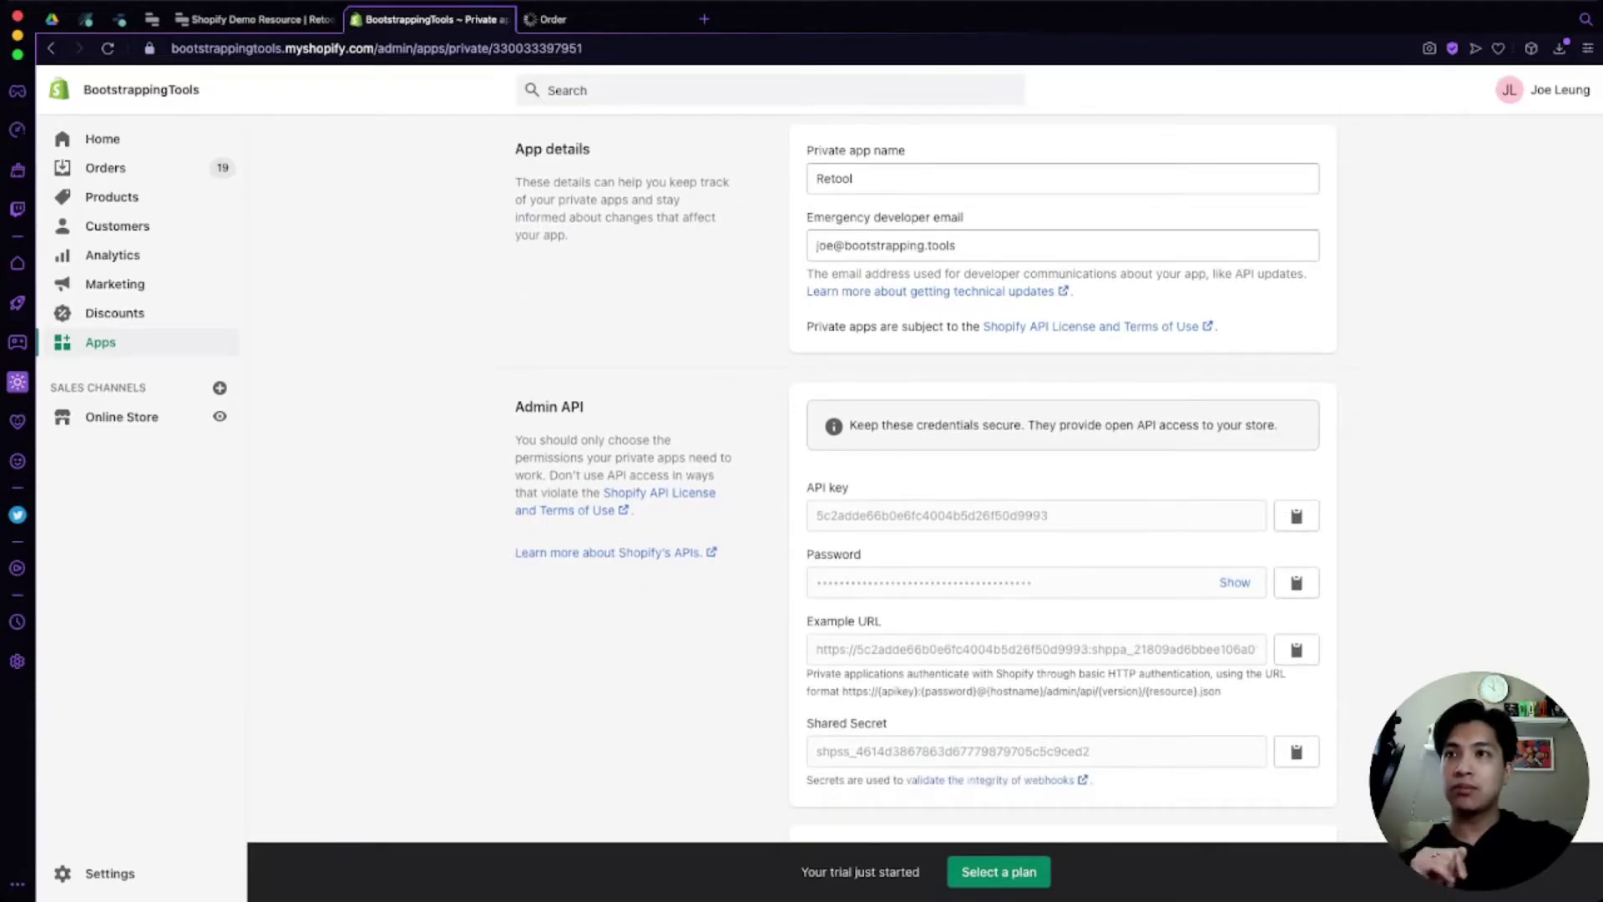
{"action": "scroll", "coordinate": [1060, 476], "scroll_direction": "down", "scroll_amount": 1}
{"action": "left_click_drag", "start_coordinate": [881, 652], "coordinate": [1152, 668]}
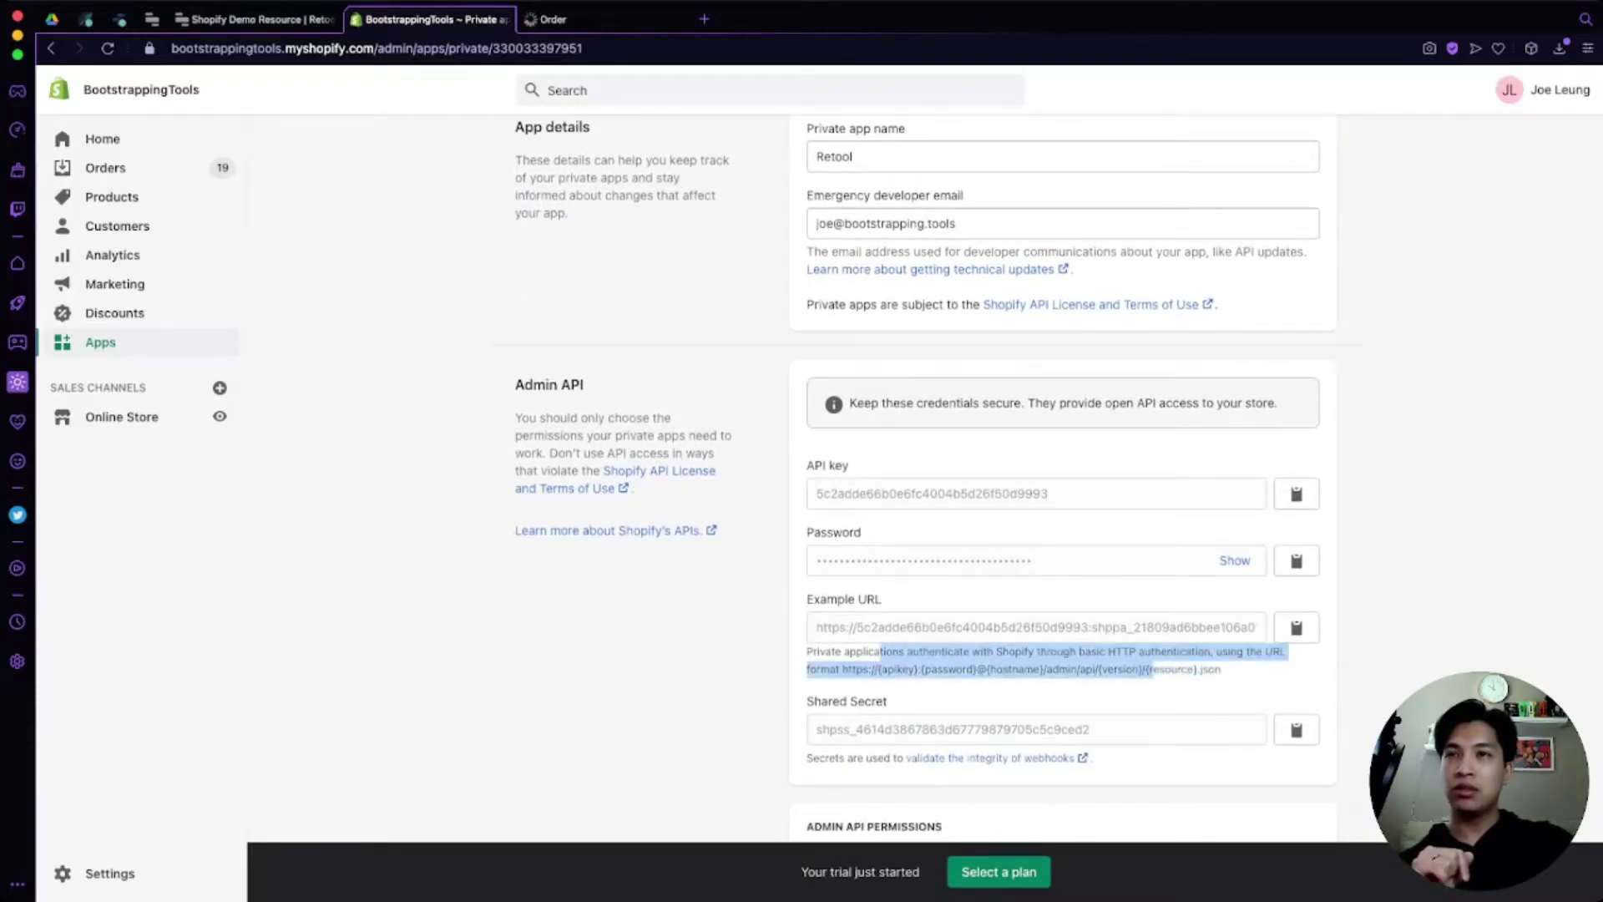
{"action": "left_click", "coordinate": [1153, 669]}
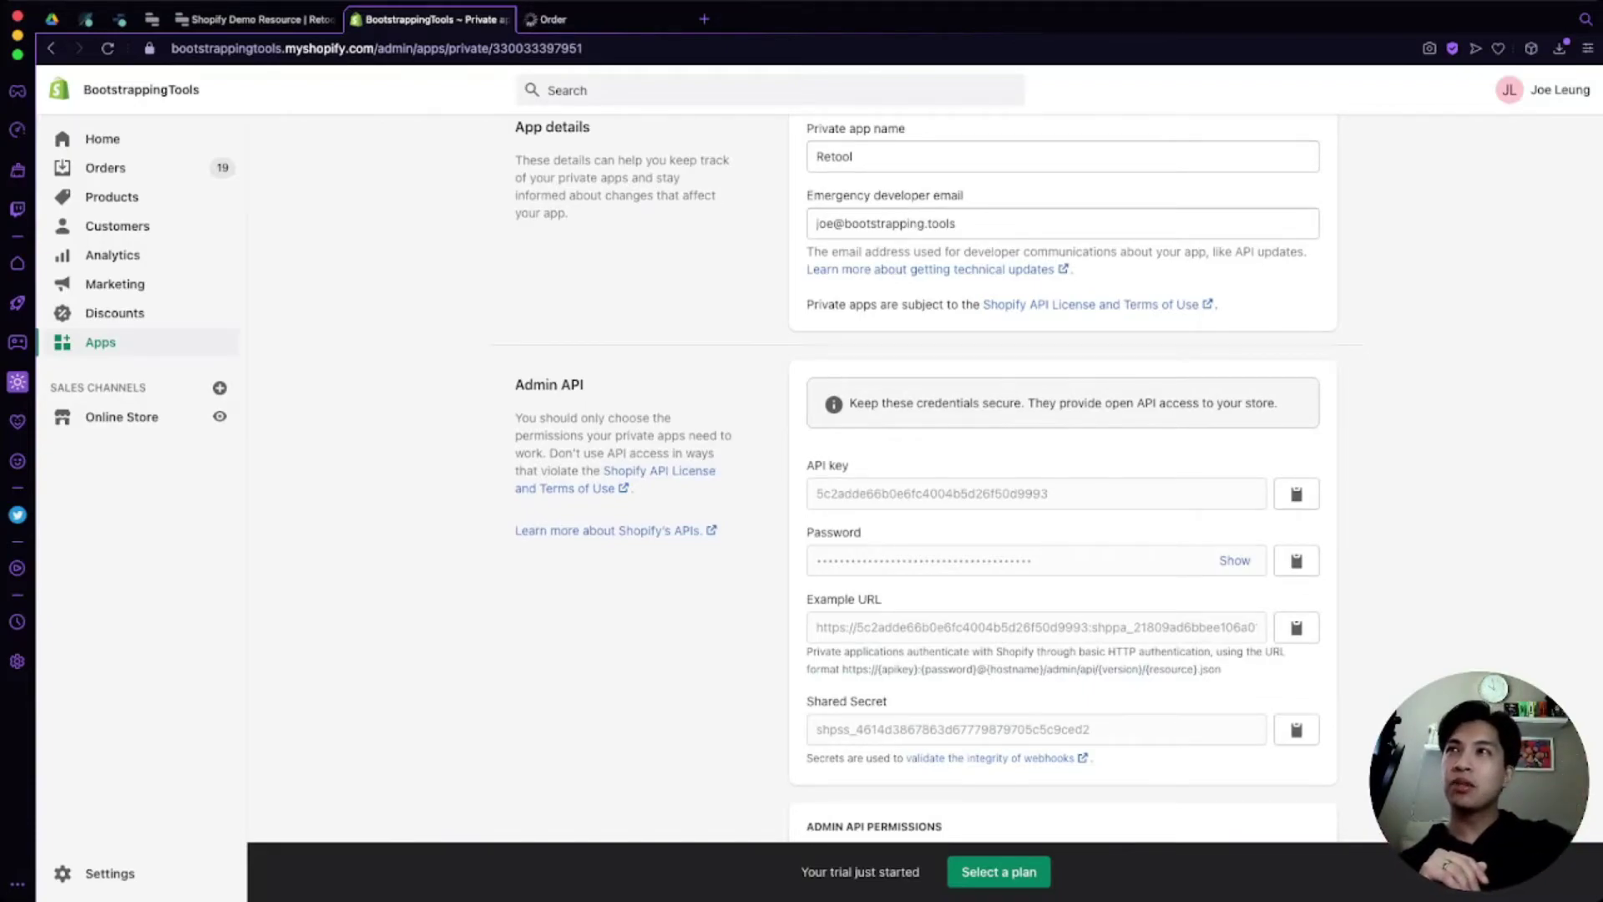
{"action": "key", "text": "ctrl+Tab"}
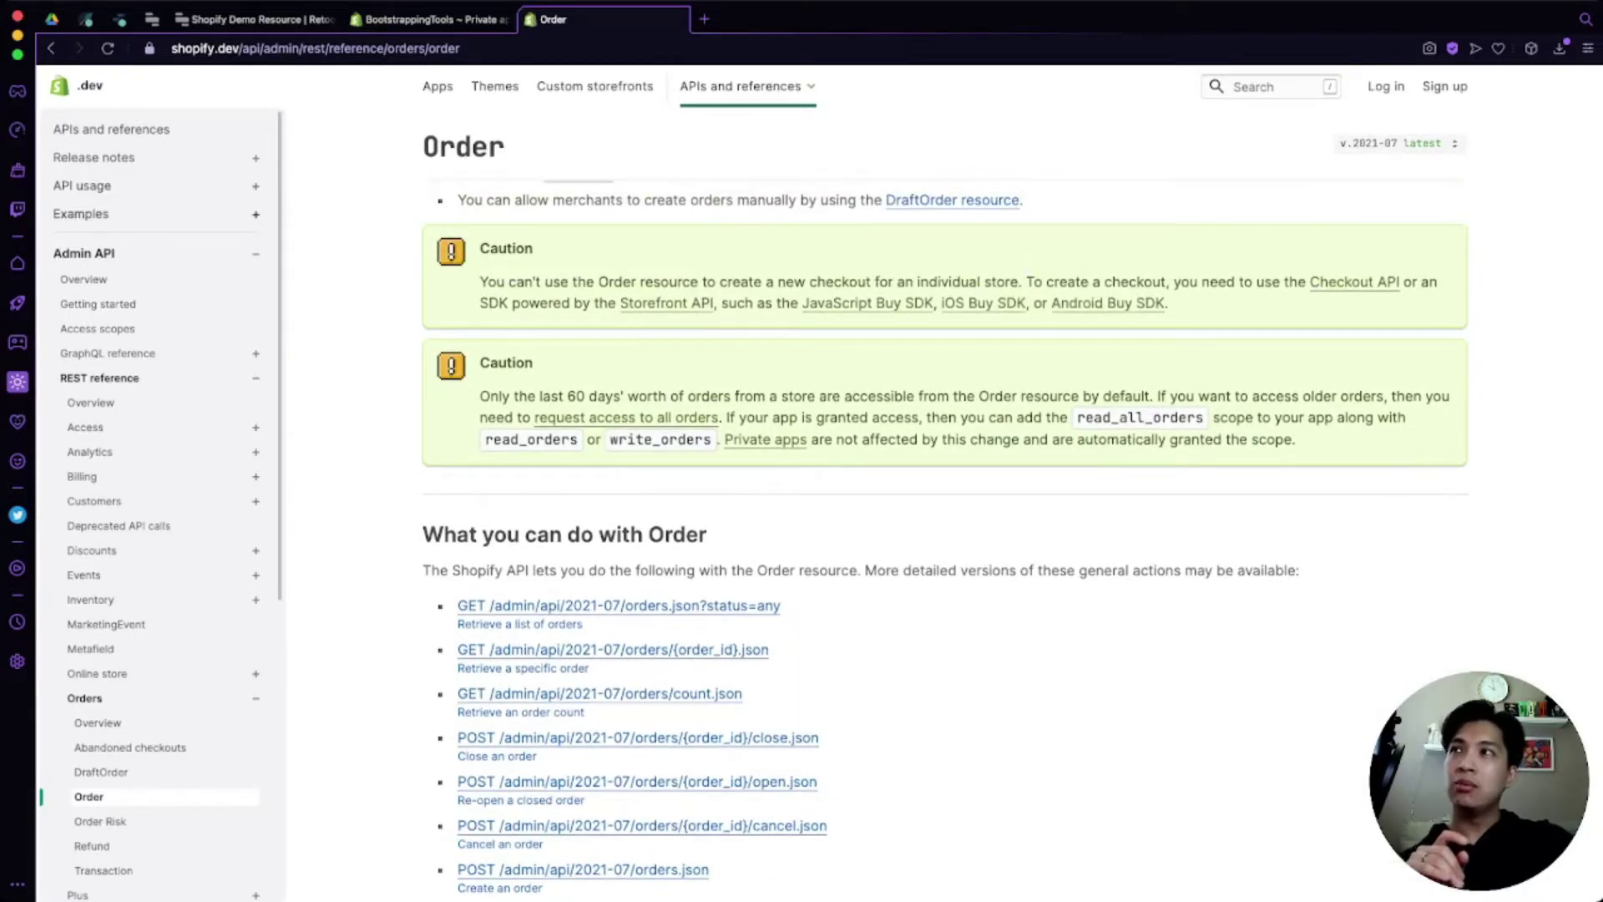
Step: Open the Basic HTTP authentication guide and scroll to 'Make authenticated requests'
{"action": "scroll", "coordinate": [80, 177], "scroll_direction": "up", "scroll_amount": 5}
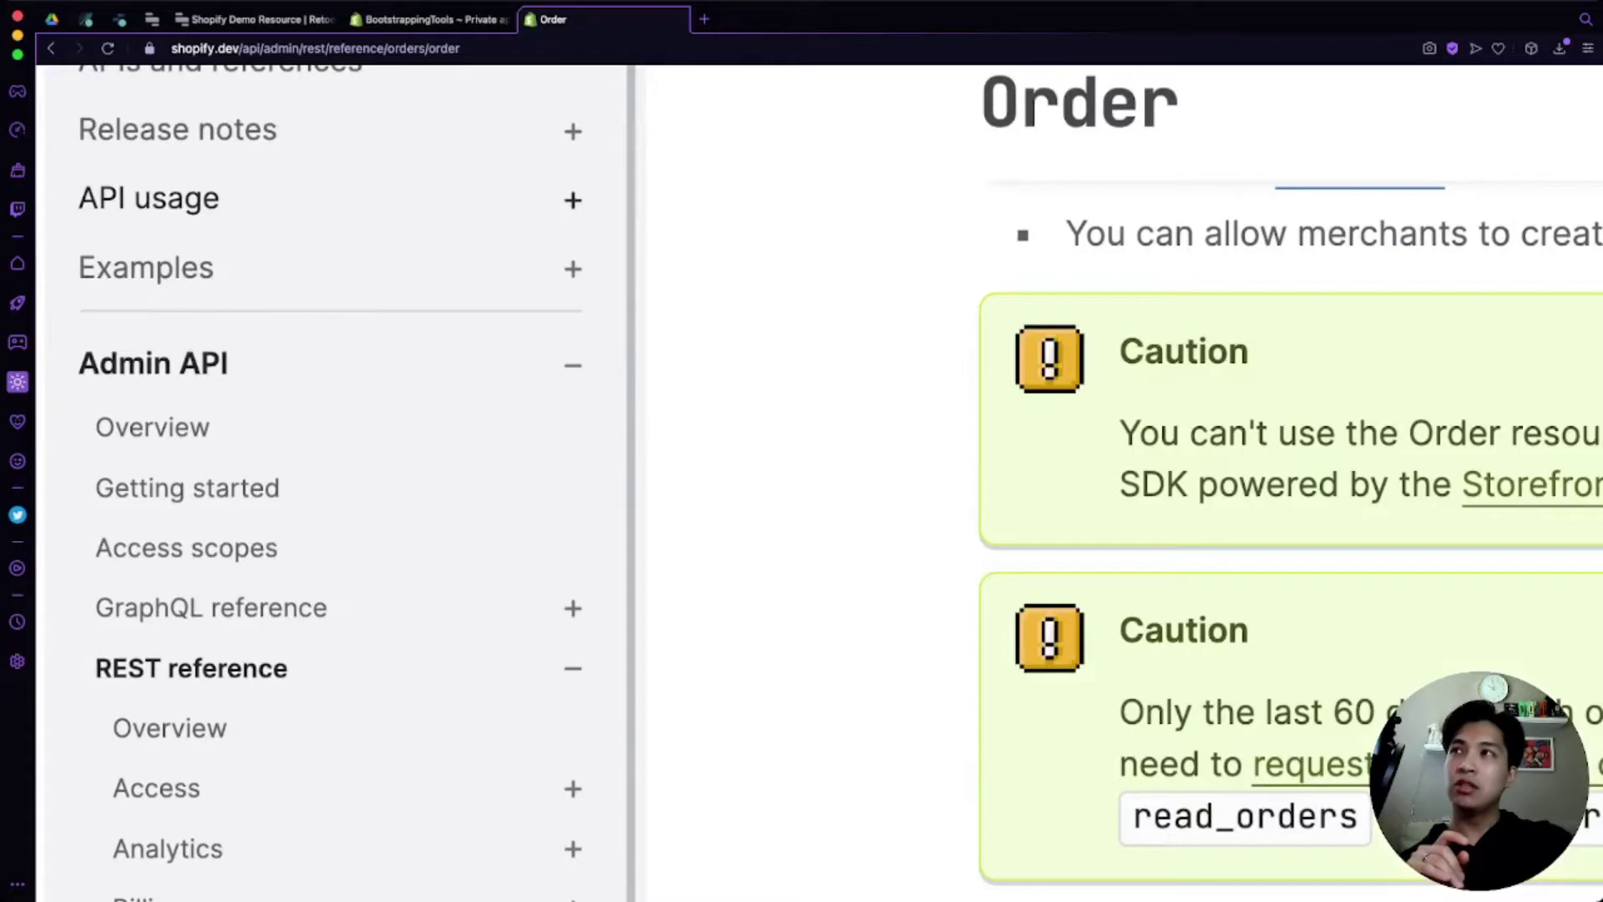
{"action": "left_click", "coordinate": [184, 323]}
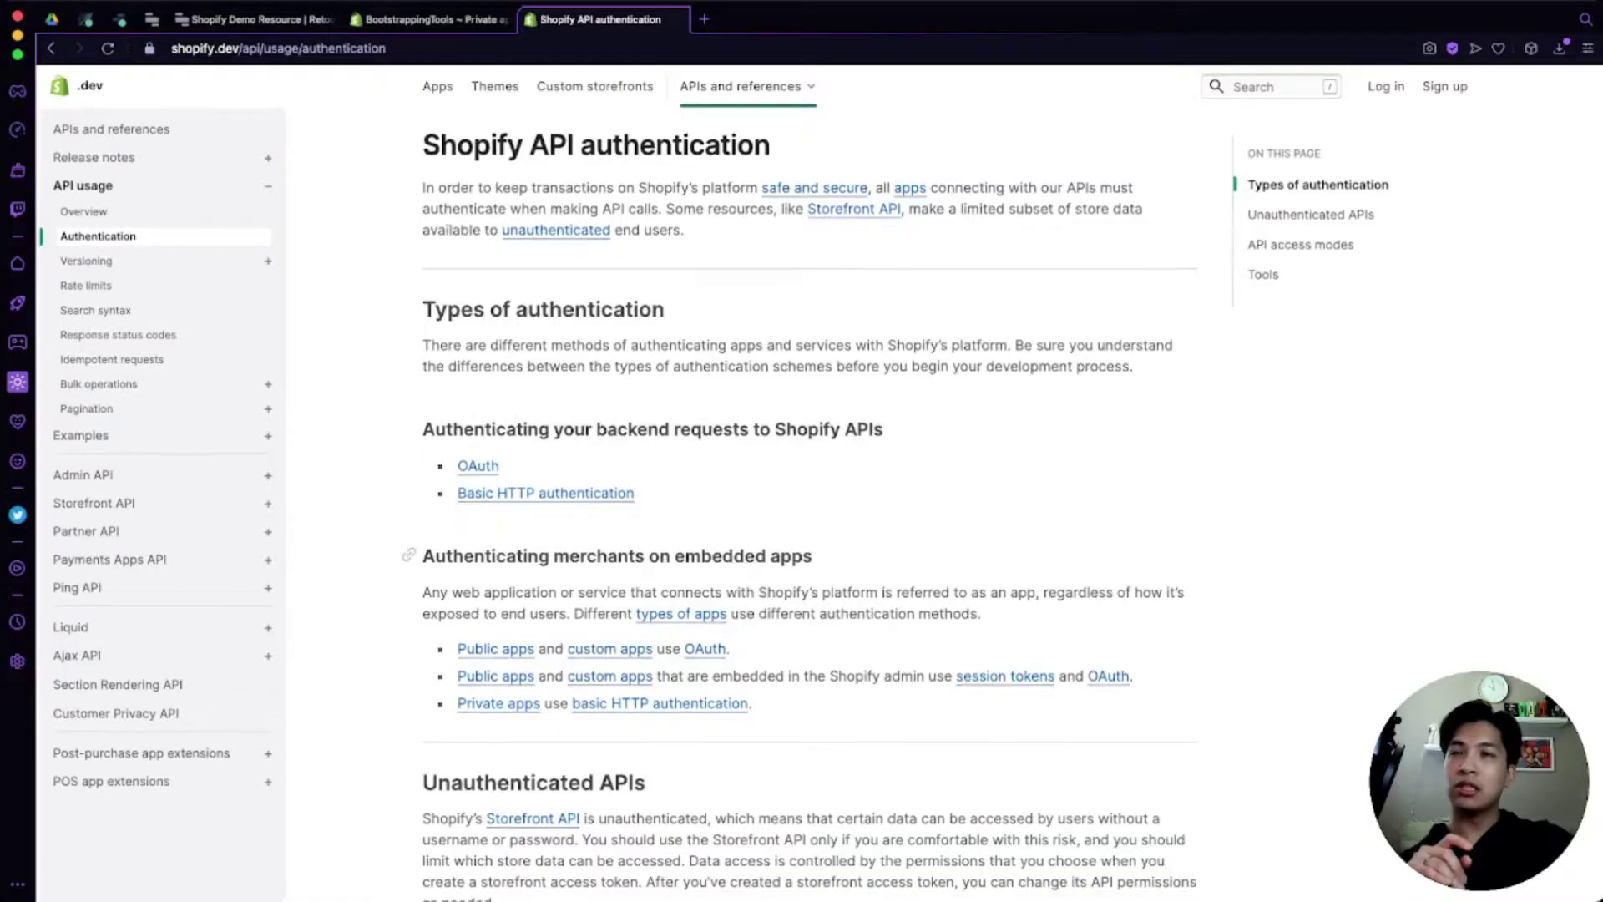
{"action": "scroll", "coordinate": [827, 484], "scroll_direction": "down", "scroll_amount": 1}
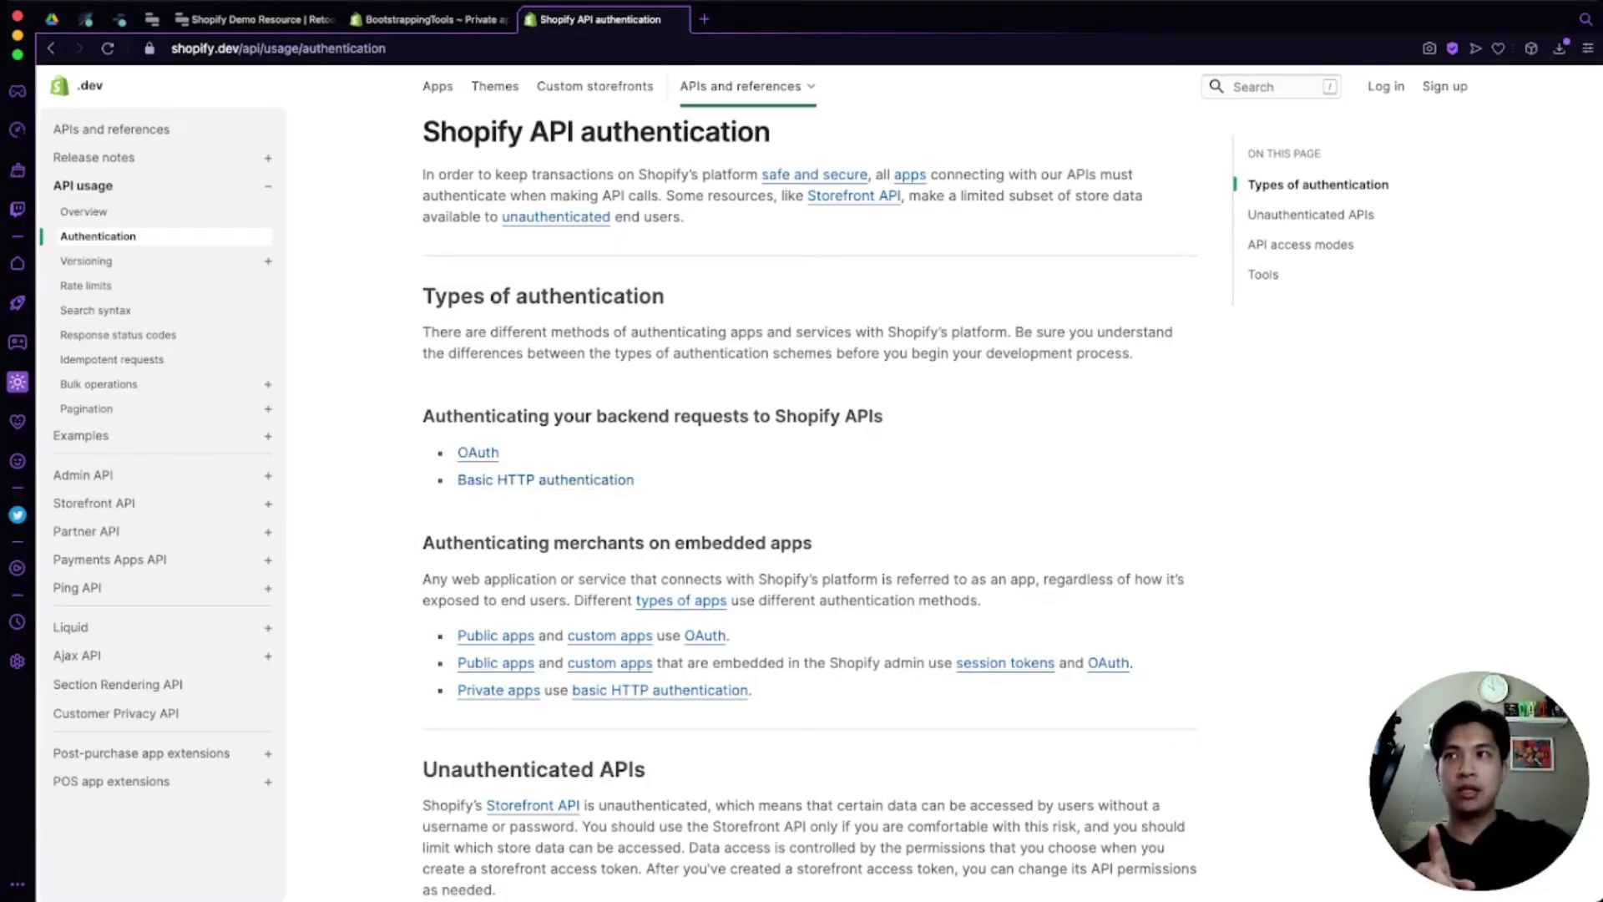
{"action": "left_click", "coordinate": [546, 480]}
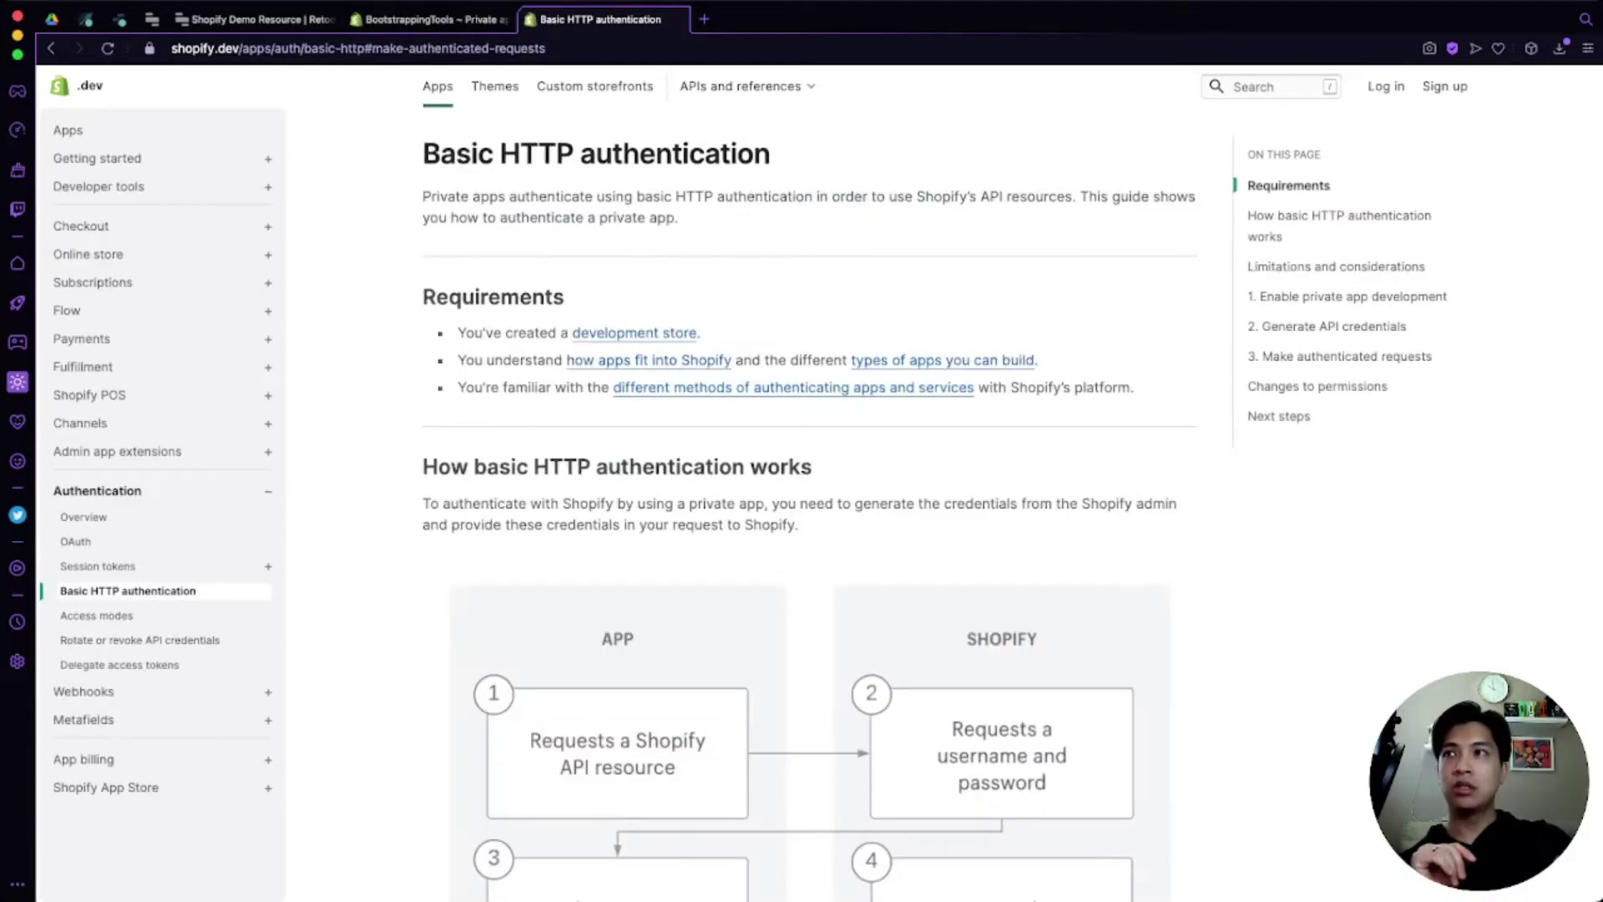
{"action": "scroll", "coordinate": [810, 484], "scroll_direction": "down", "scroll_amount": 3}
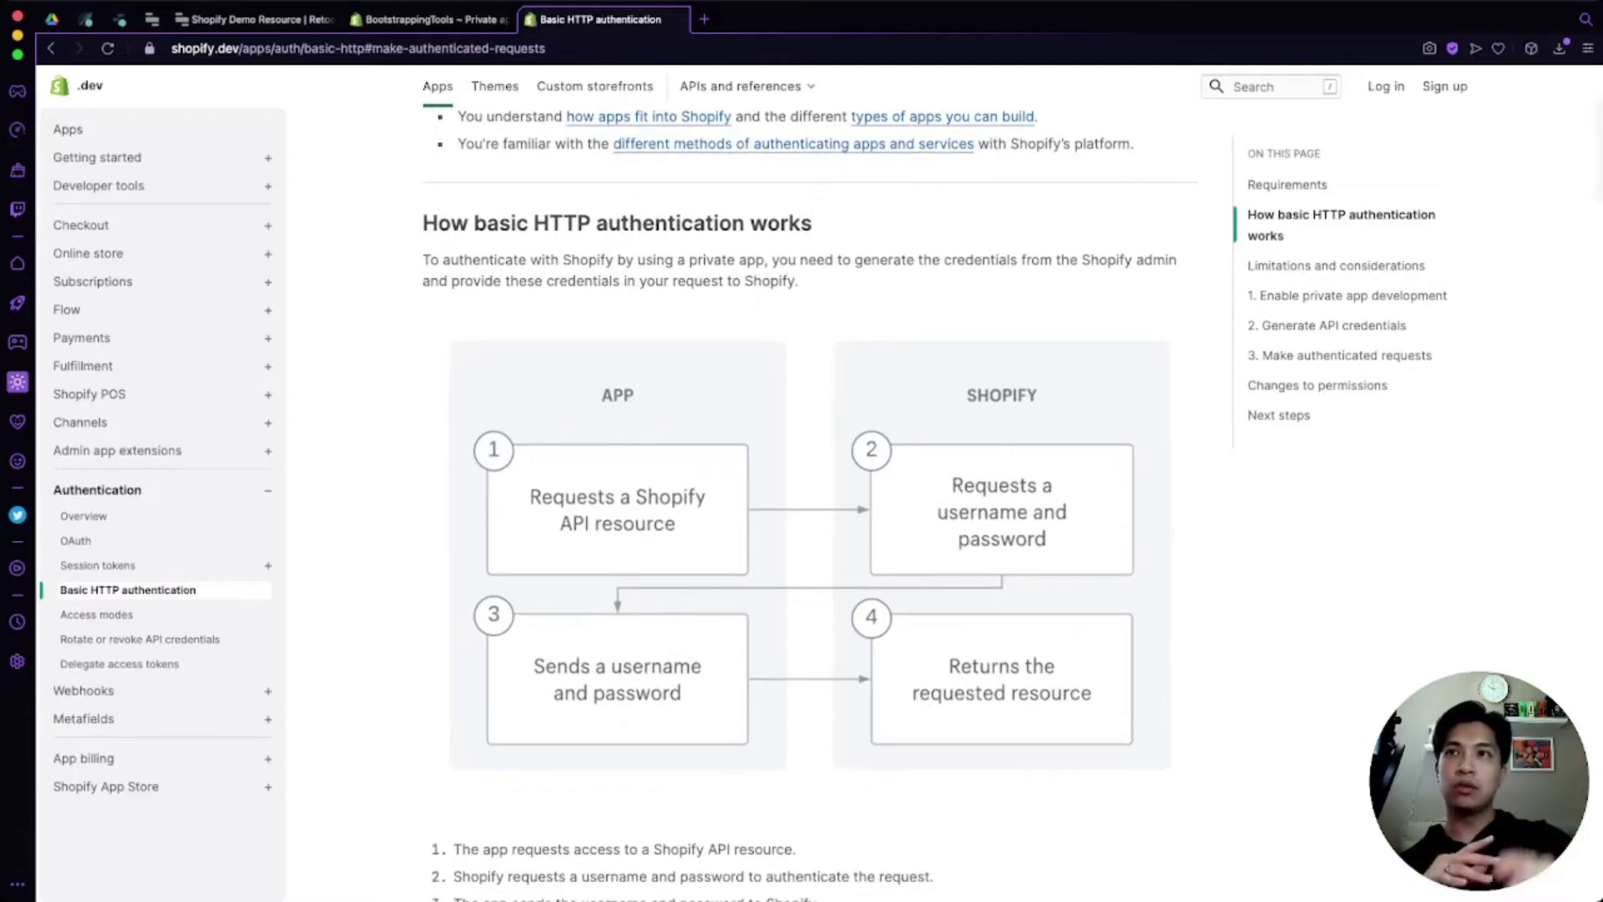
{"action": "scroll", "coordinate": [811, 501], "scroll_direction": "down", "scroll_amount": 4}
{"action": "scroll", "coordinate": [810, 501], "scroll_direction": "down", "scroll_amount": 1}
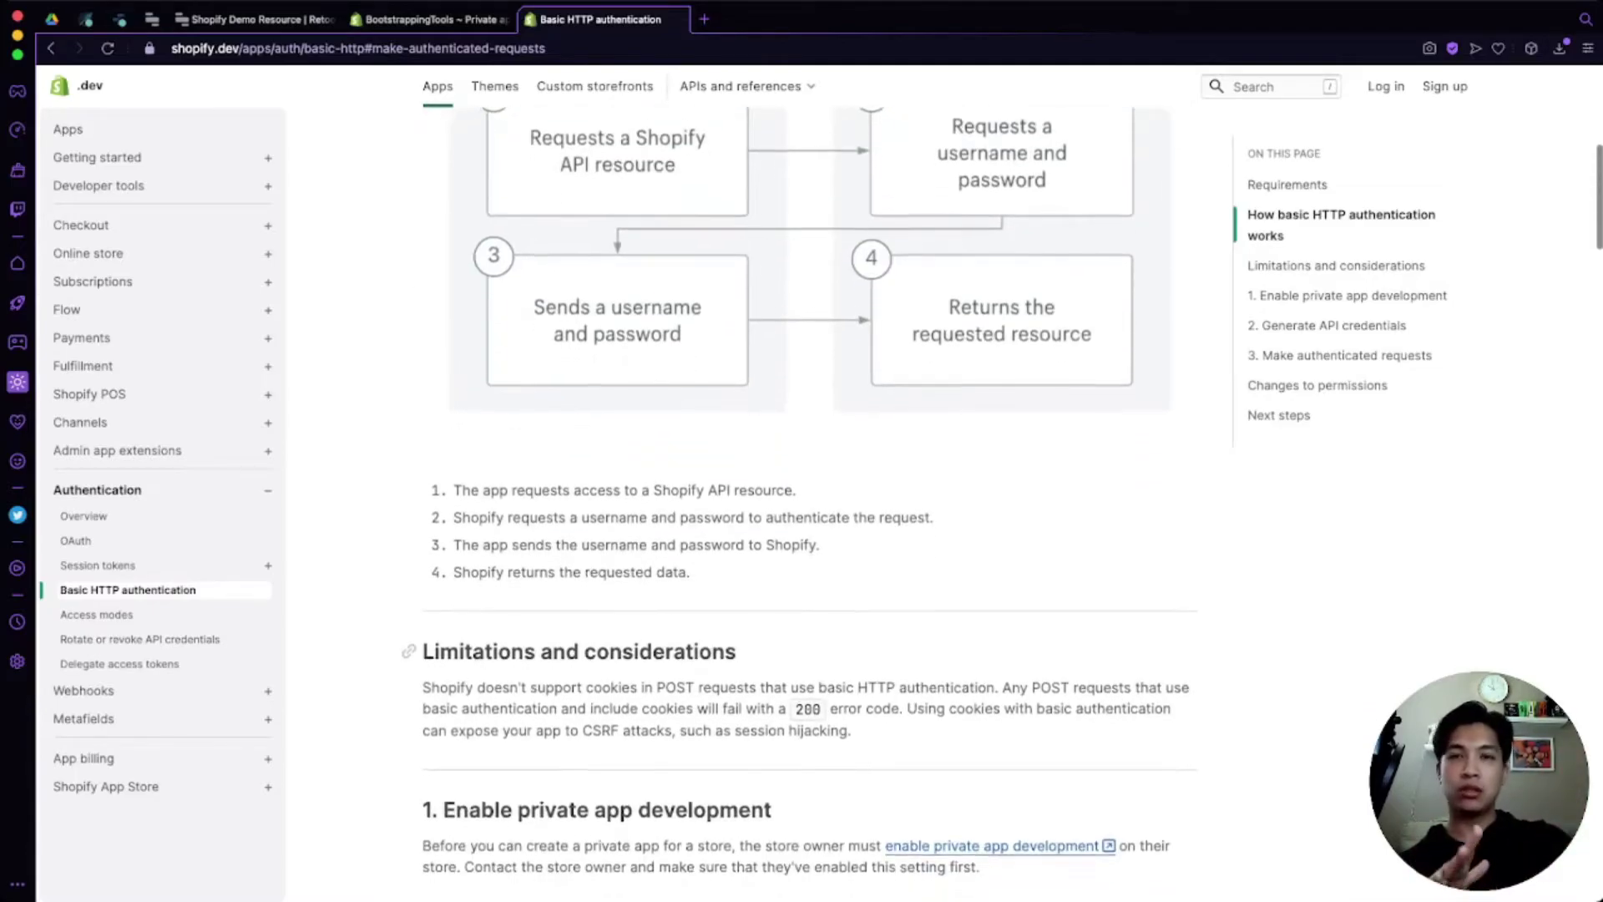
{"action": "scroll", "coordinate": [810, 501], "scroll_direction": "down", "scroll_amount": 1}
{"action": "scroll", "coordinate": [810, 501], "scroll_direction": "down", "scroll_amount": 5}
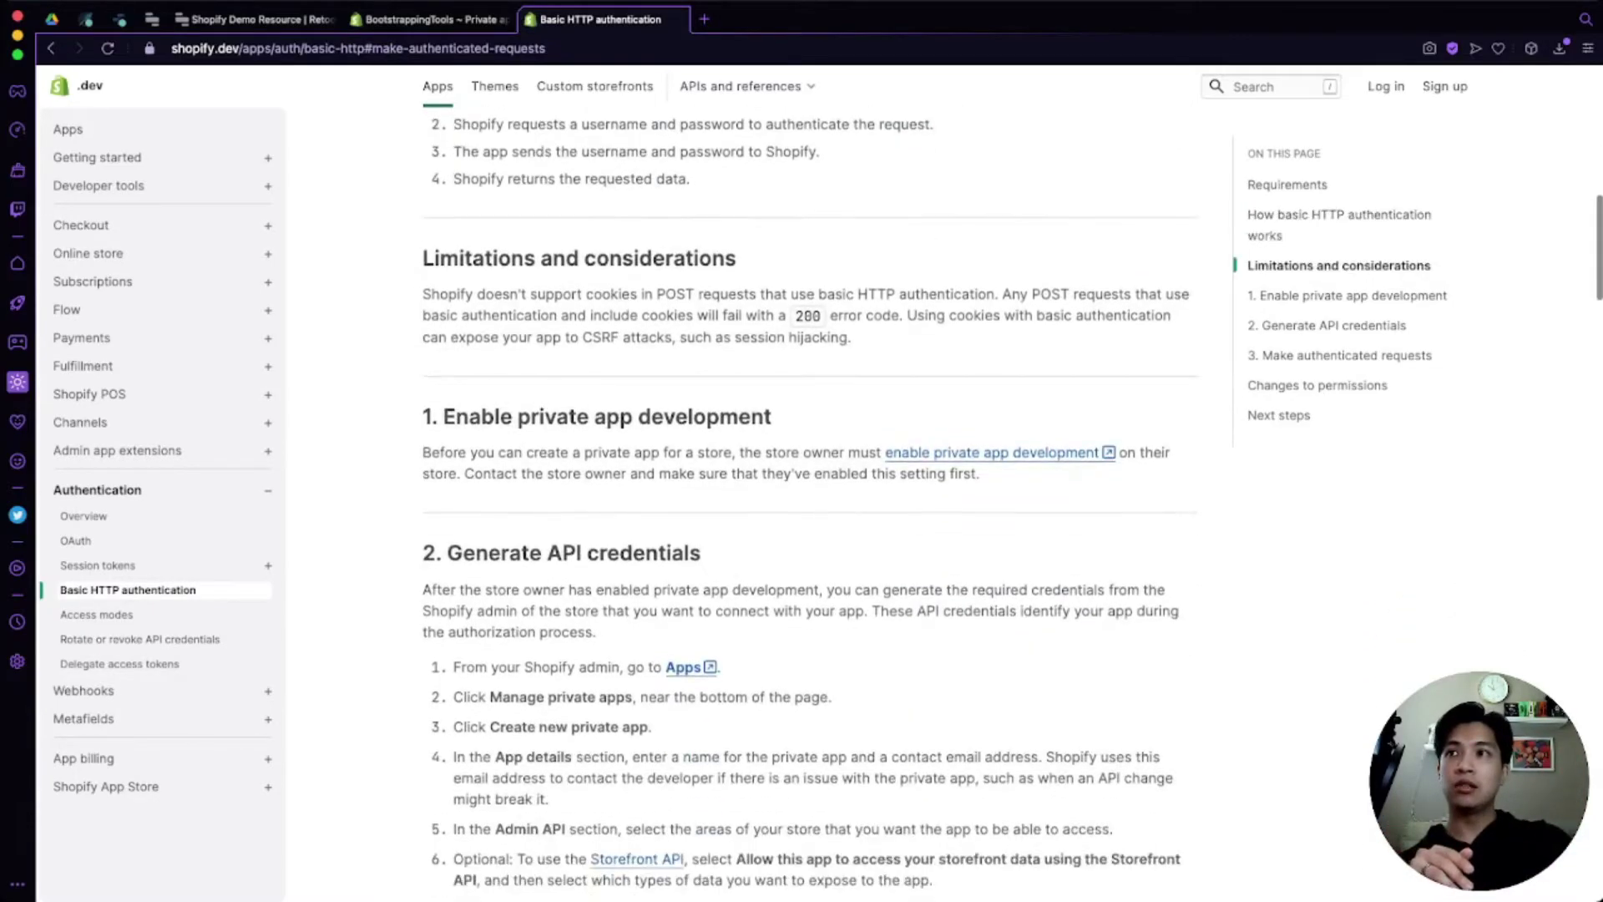
{"action": "scroll", "coordinate": [810, 501], "scroll_direction": "down", "scroll_amount": 1}
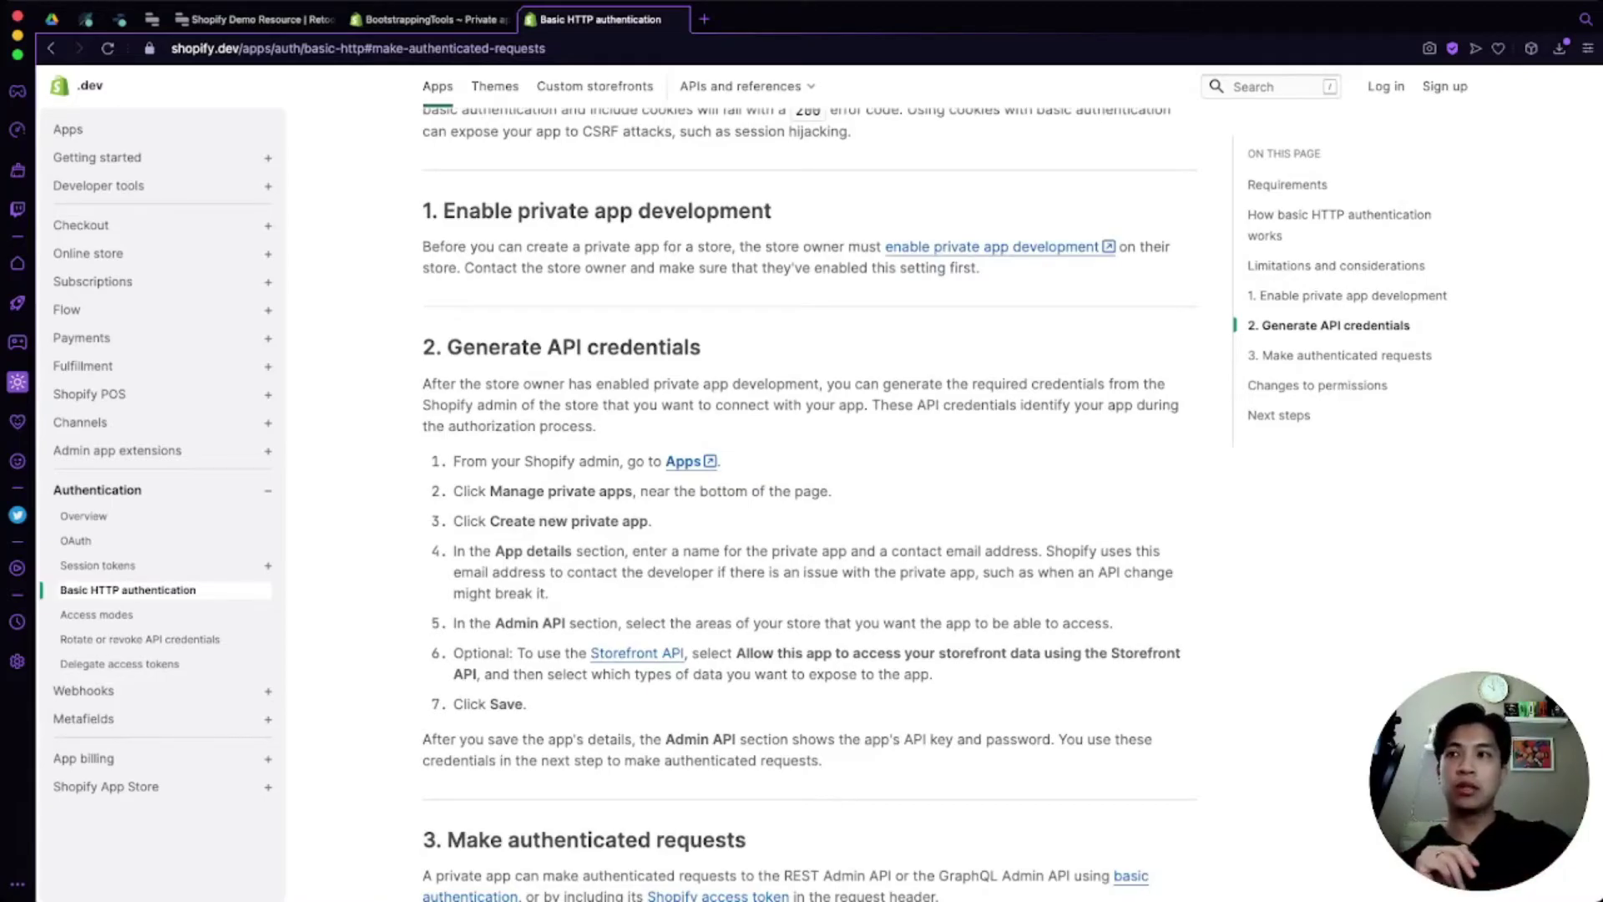
{"action": "scroll", "coordinate": [810, 501], "scroll_direction": "down", "scroll_amount": 10}
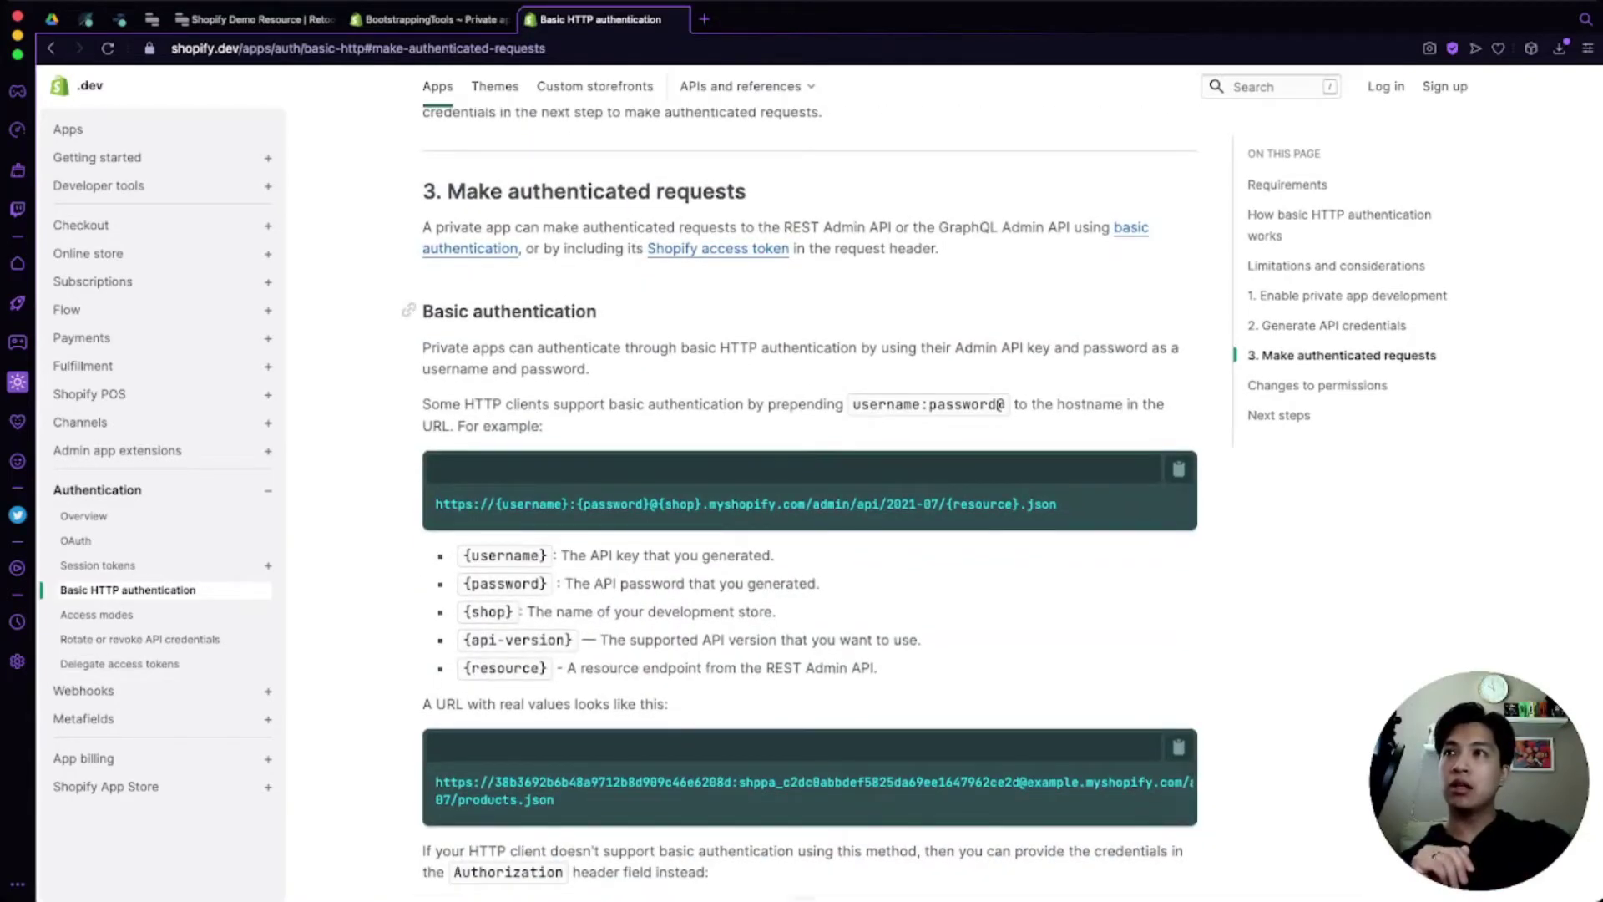
Step: Highlight the credentials in the URL template and the encoded Authorization header value
{"action": "left_click_drag", "start_coordinate": [518, 503], "coordinate": [856, 503]}
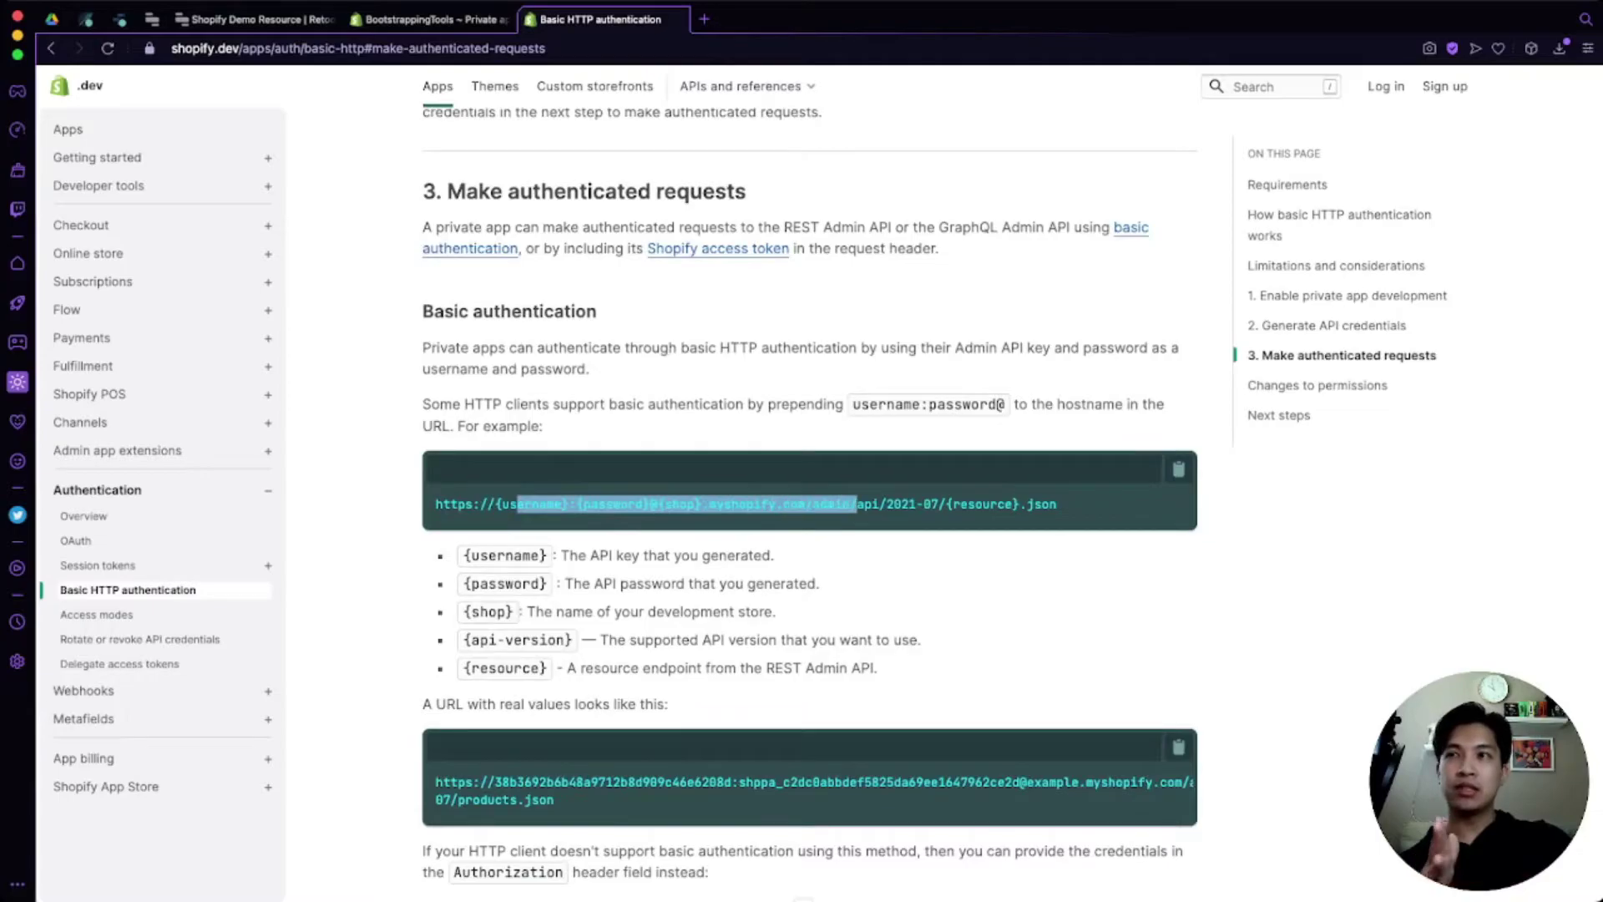
{"action": "left_click", "coordinate": [856, 503]}
{"action": "scroll", "coordinate": [564, 553], "scroll_direction": "down", "scroll_amount": 6}
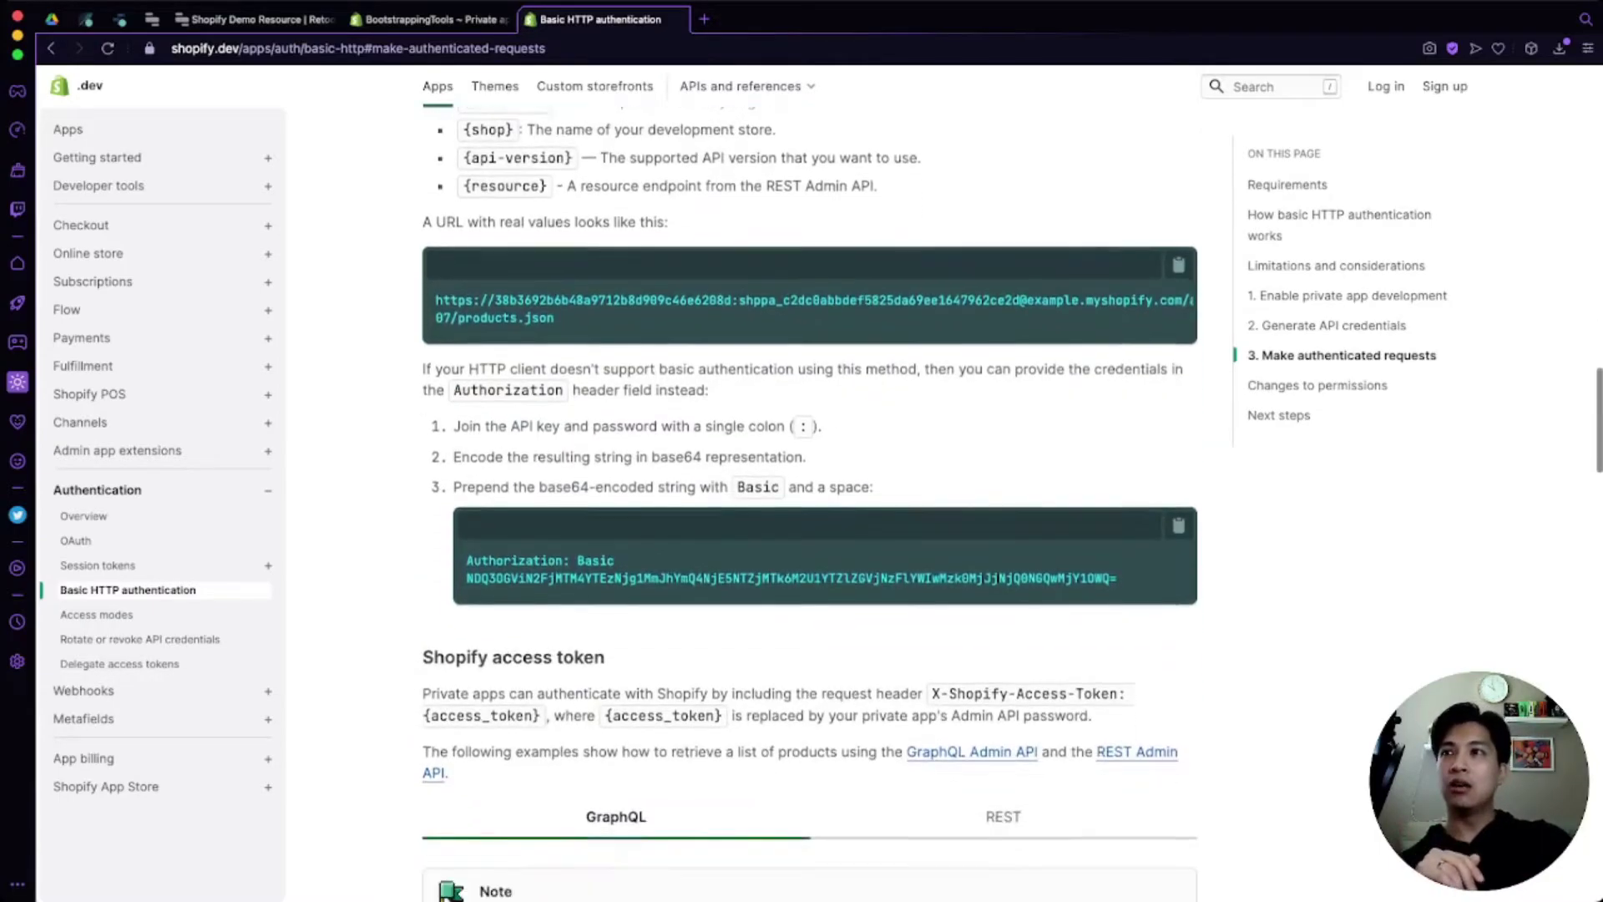
{"action": "left_click_drag", "start_coordinate": [568, 553], "coordinate": [782, 571]}
{"action": "left_click", "coordinate": [782, 571]}
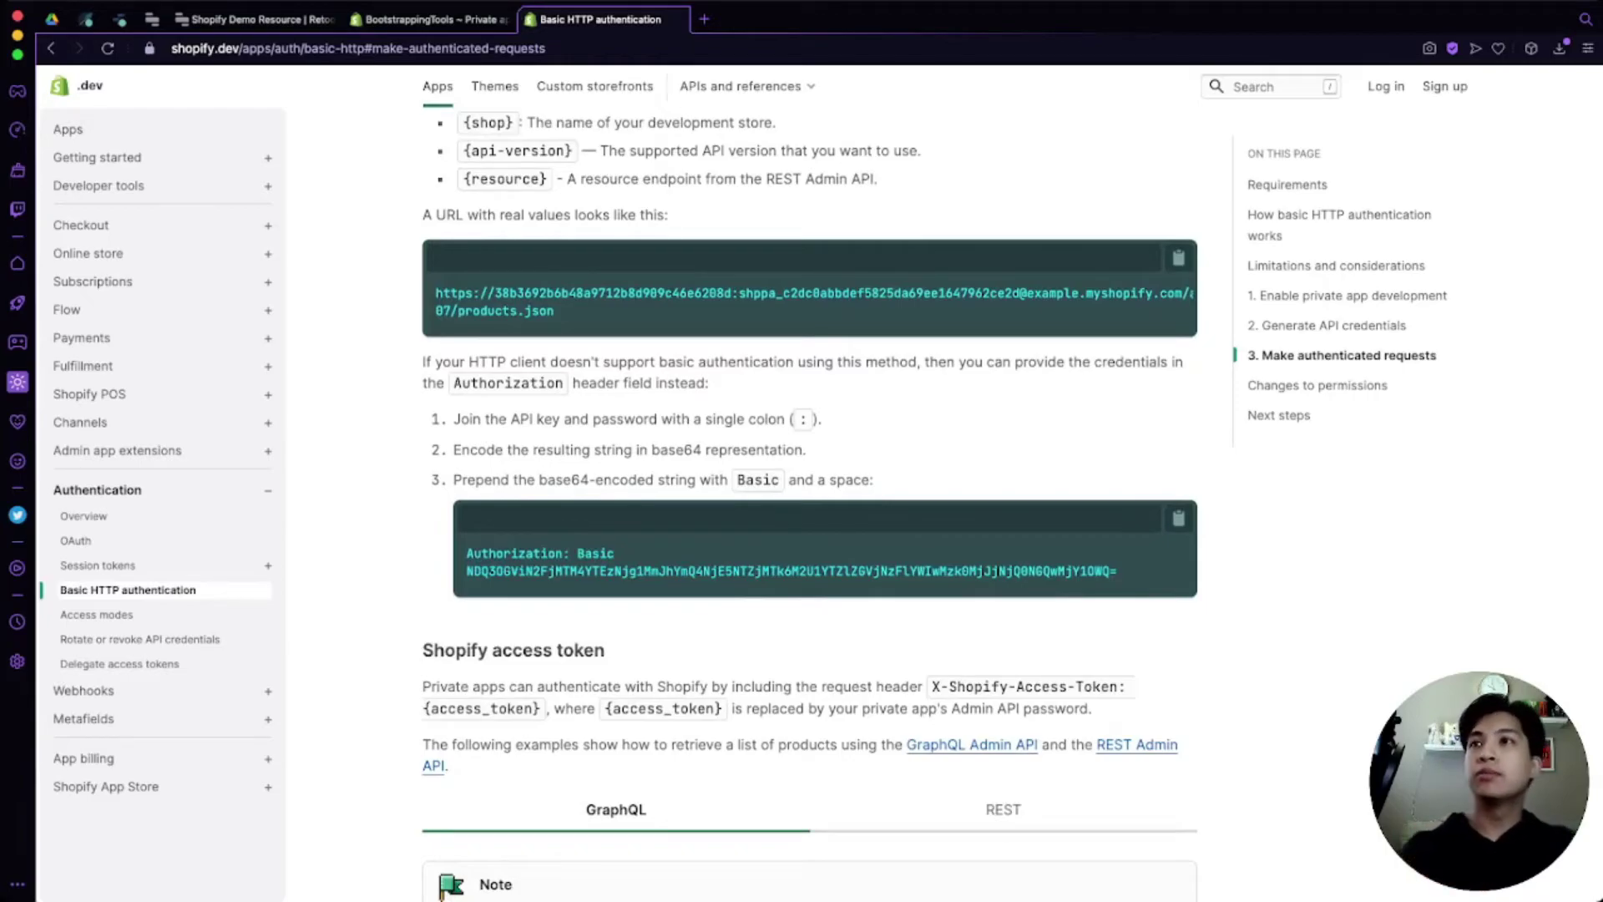
{"action": "scroll", "coordinate": [810, 501], "scroll_direction": "up", "scroll_amount": 1}
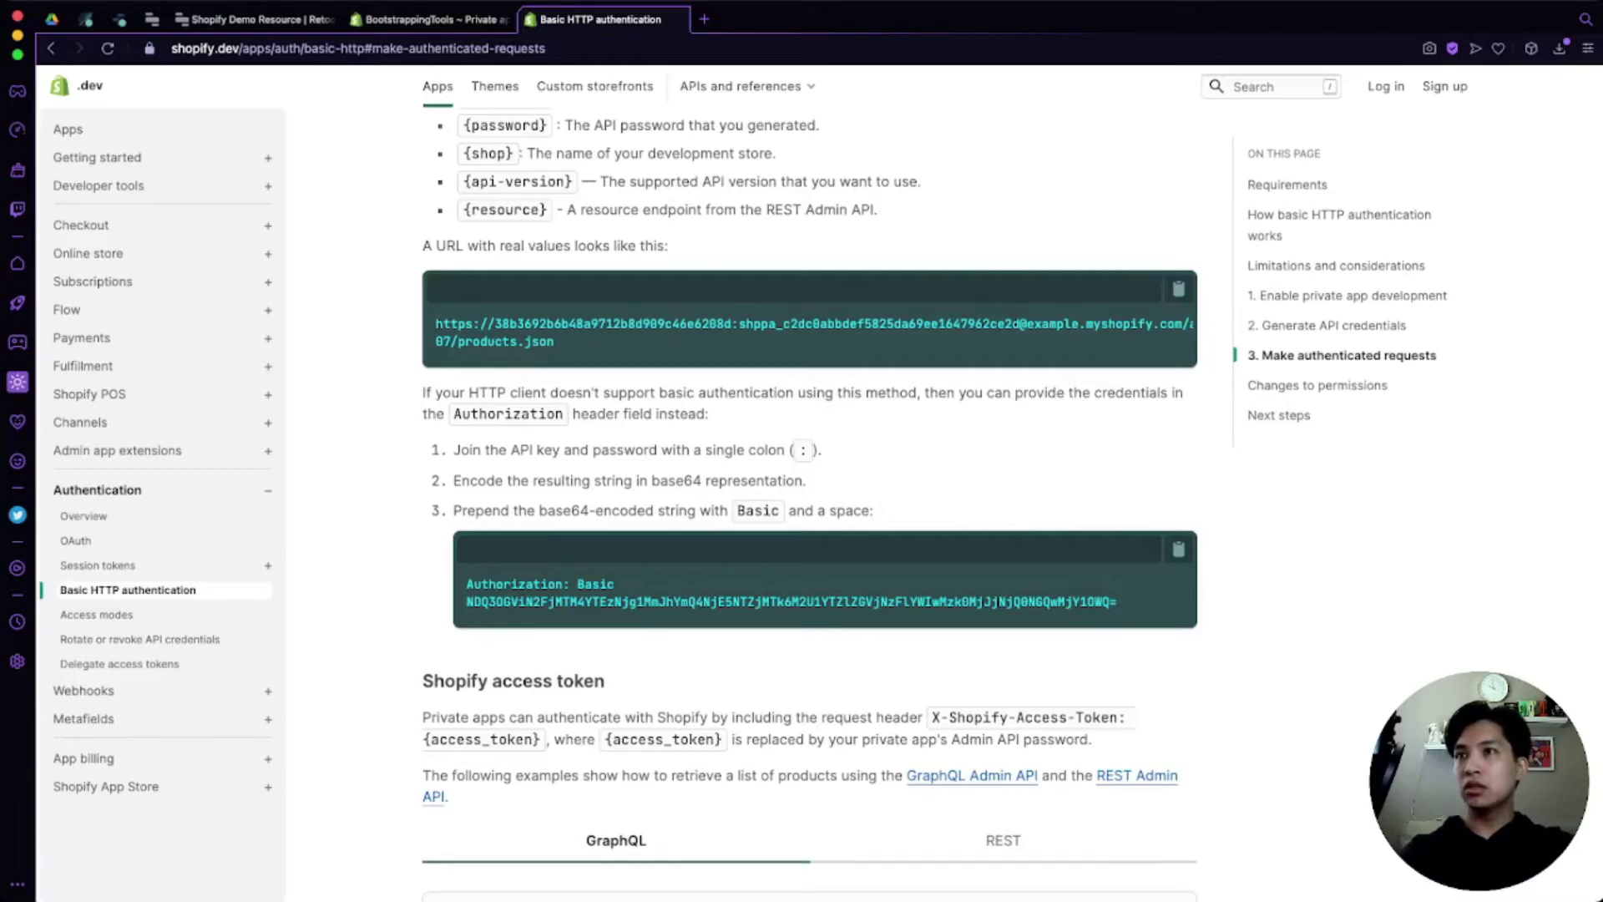
{"action": "scroll", "coordinate": [809, 501], "scroll_direction": "up", "scroll_amount": 4}
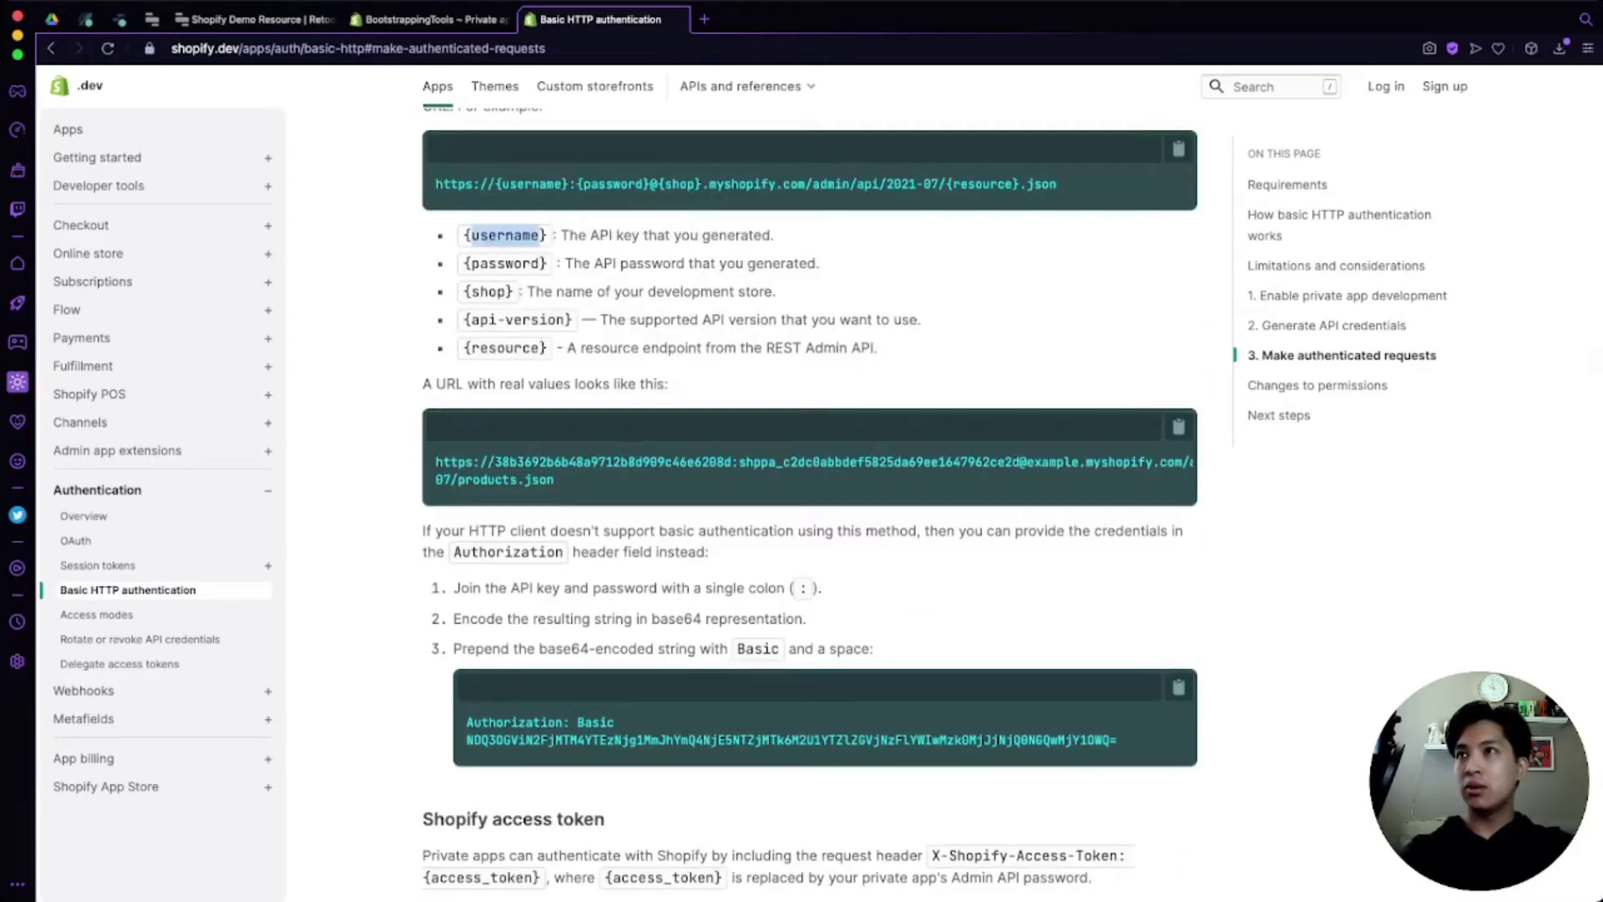
{"action": "scroll", "coordinate": [809, 501], "scroll_direction": "down", "scroll_amount": 2}
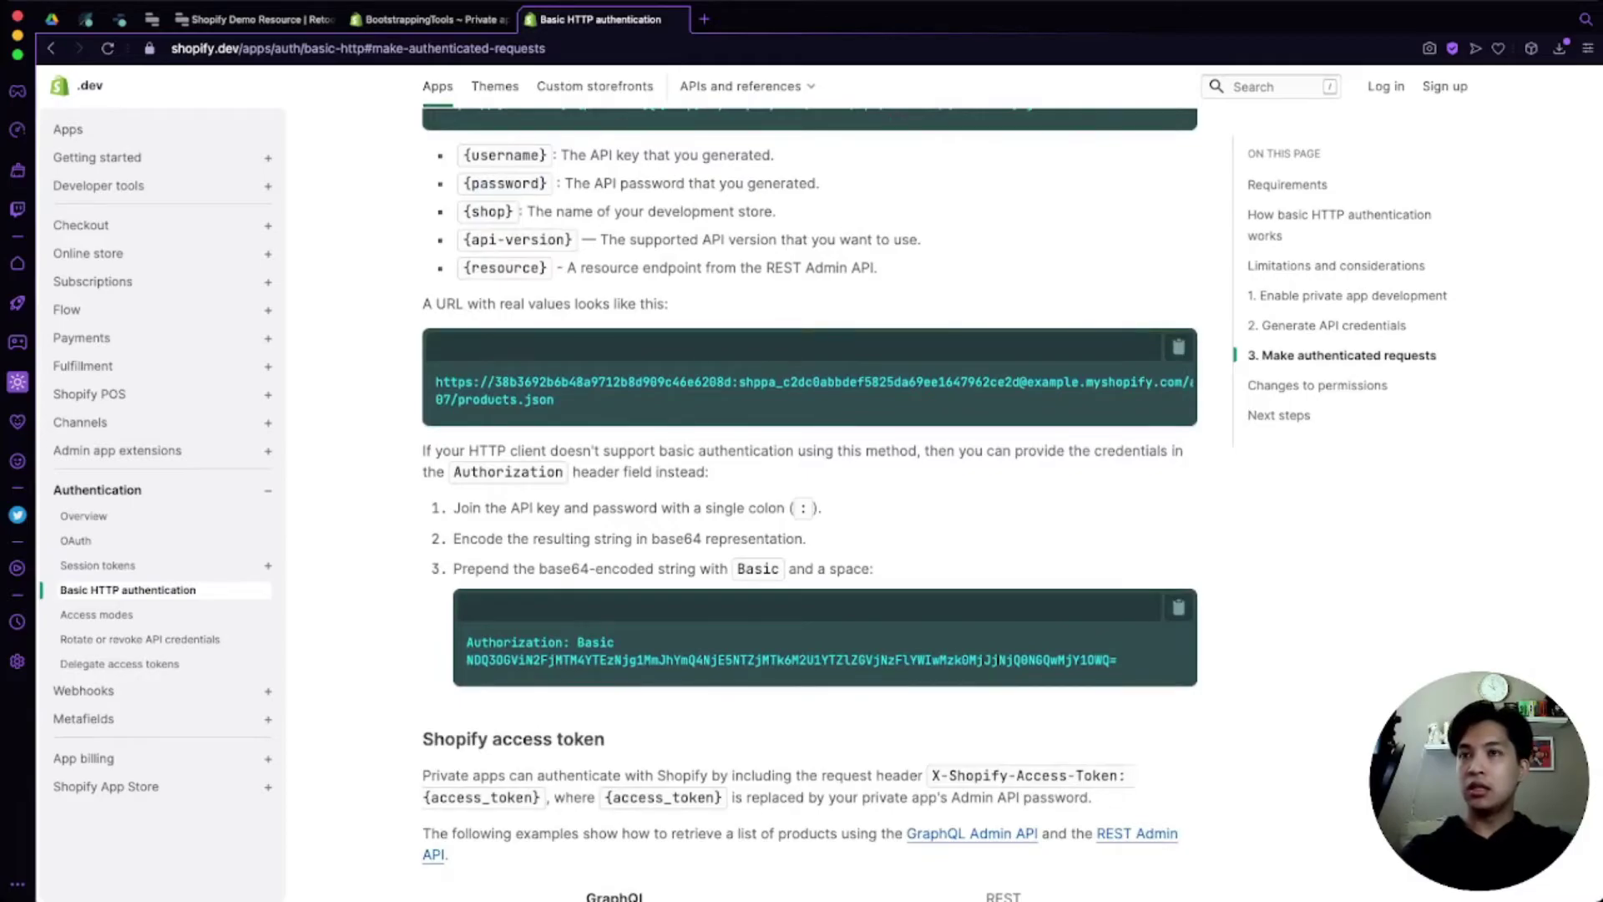
Step: Highlight 'example' and 'myshopify' in the sample URL, then return to the private app credentials
{"action": "scroll", "coordinate": [809, 390], "scroll_direction": "right", "scroll_amount": 3}
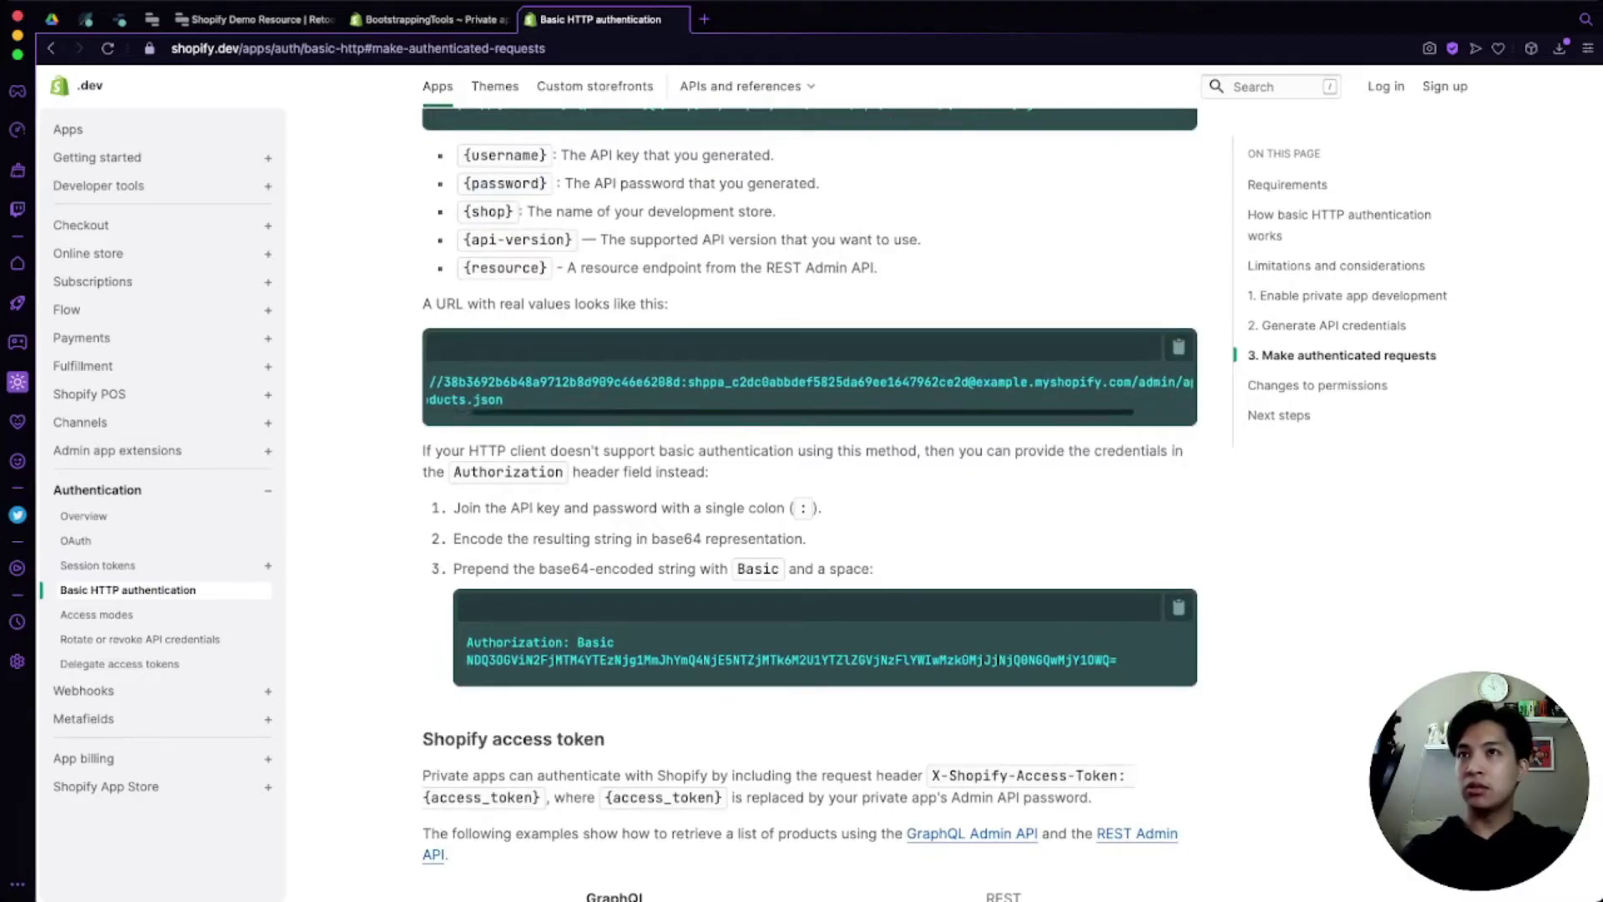
{"action": "double_click", "coordinate": [937, 382]}
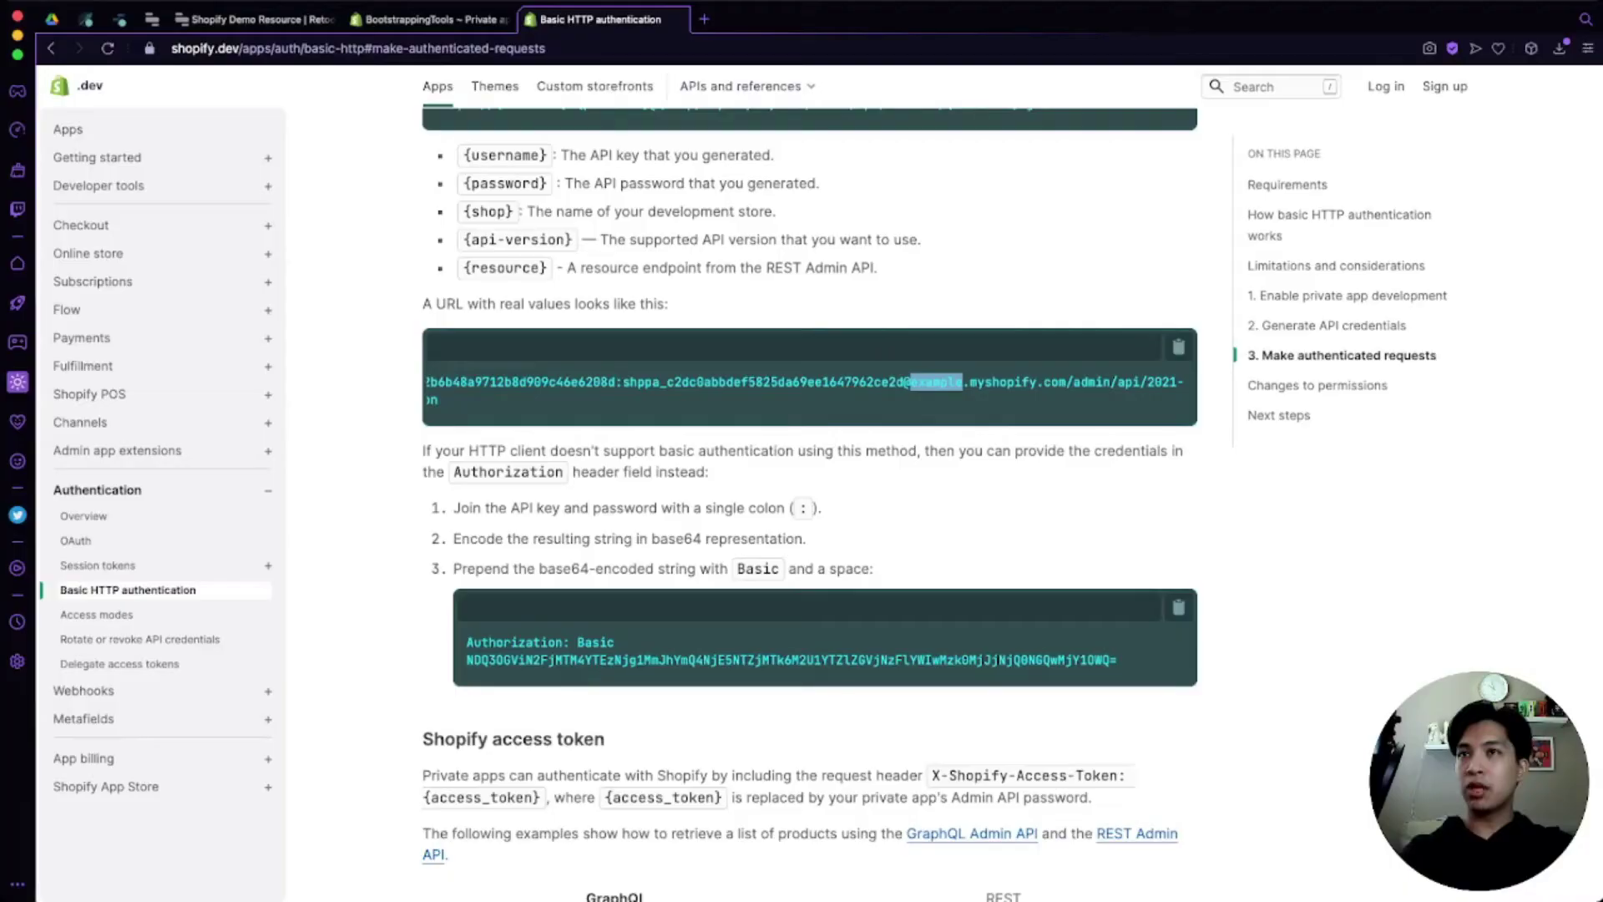
{"action": "double_click", "coordinate": [1003, 382]}
{"action": "left_click", "coordinate": [1070, 381]}
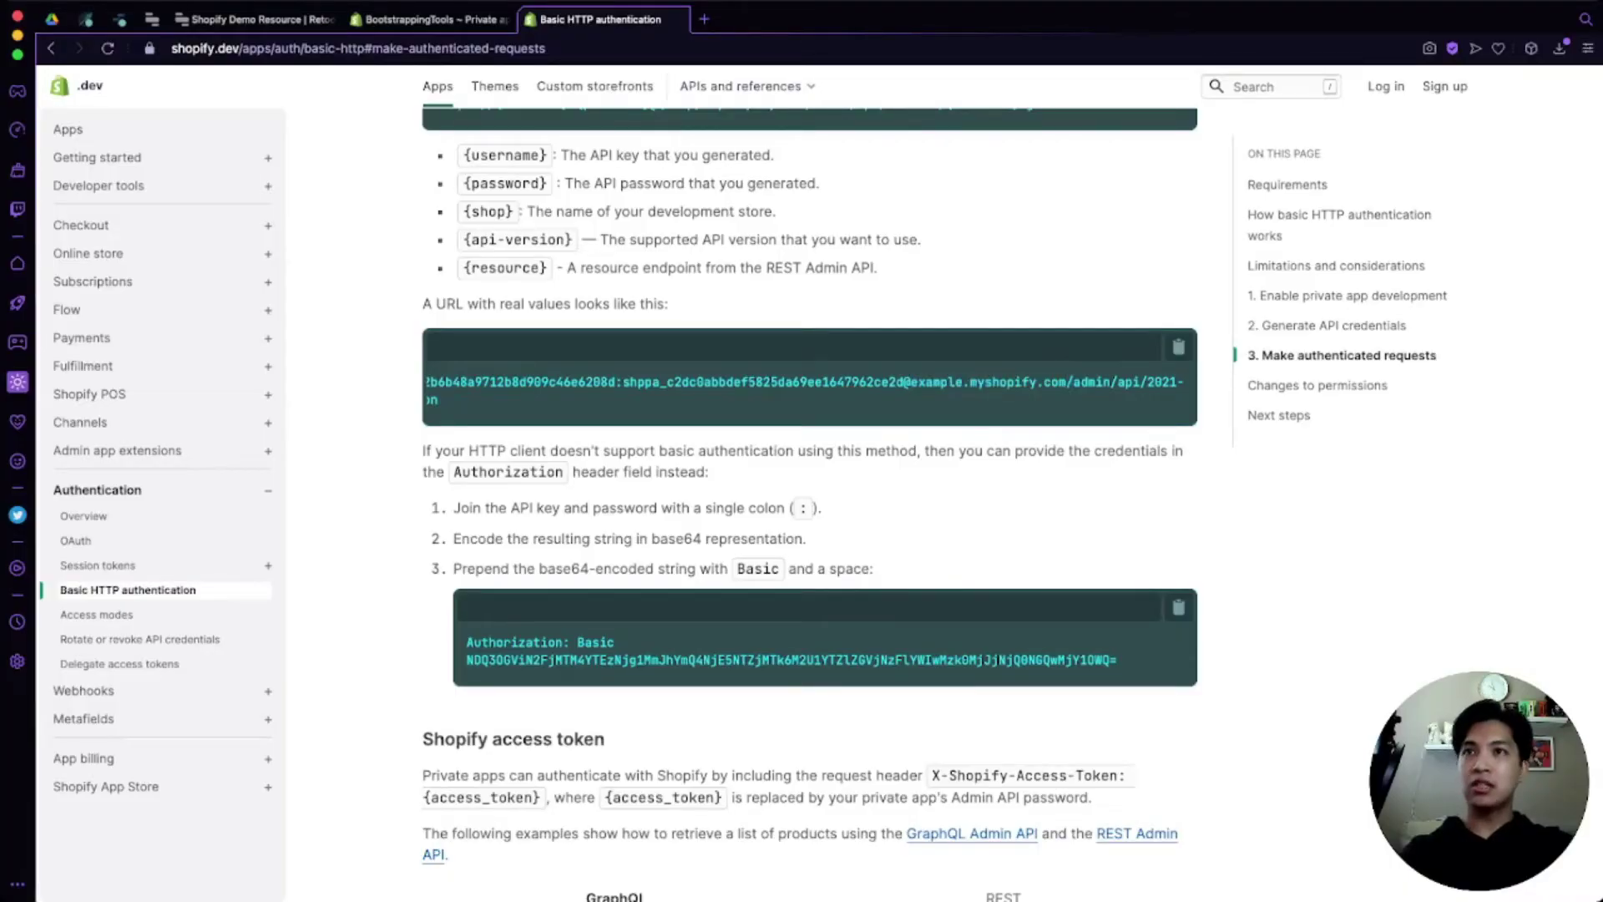
{"action": "scroll", "coordinate": [809, 390], "scroll_direction": "left", "scroll_amount": 5}
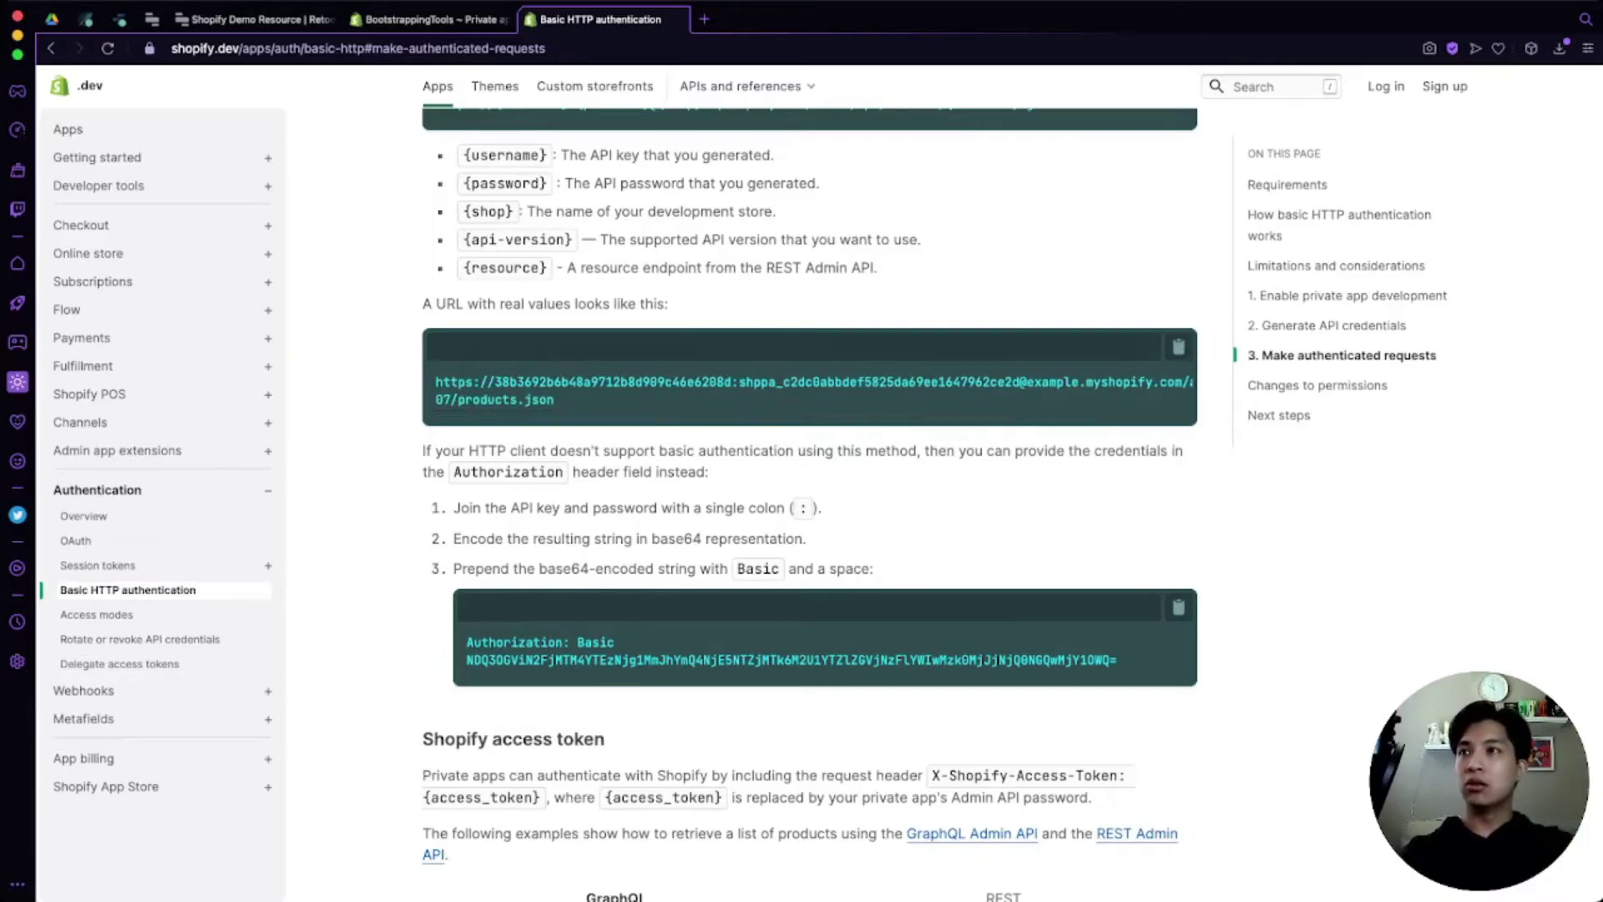
{"action": "scroll", "coordinate": [809, 501], "scroll_direction": "down", "scroll_amount": 3}
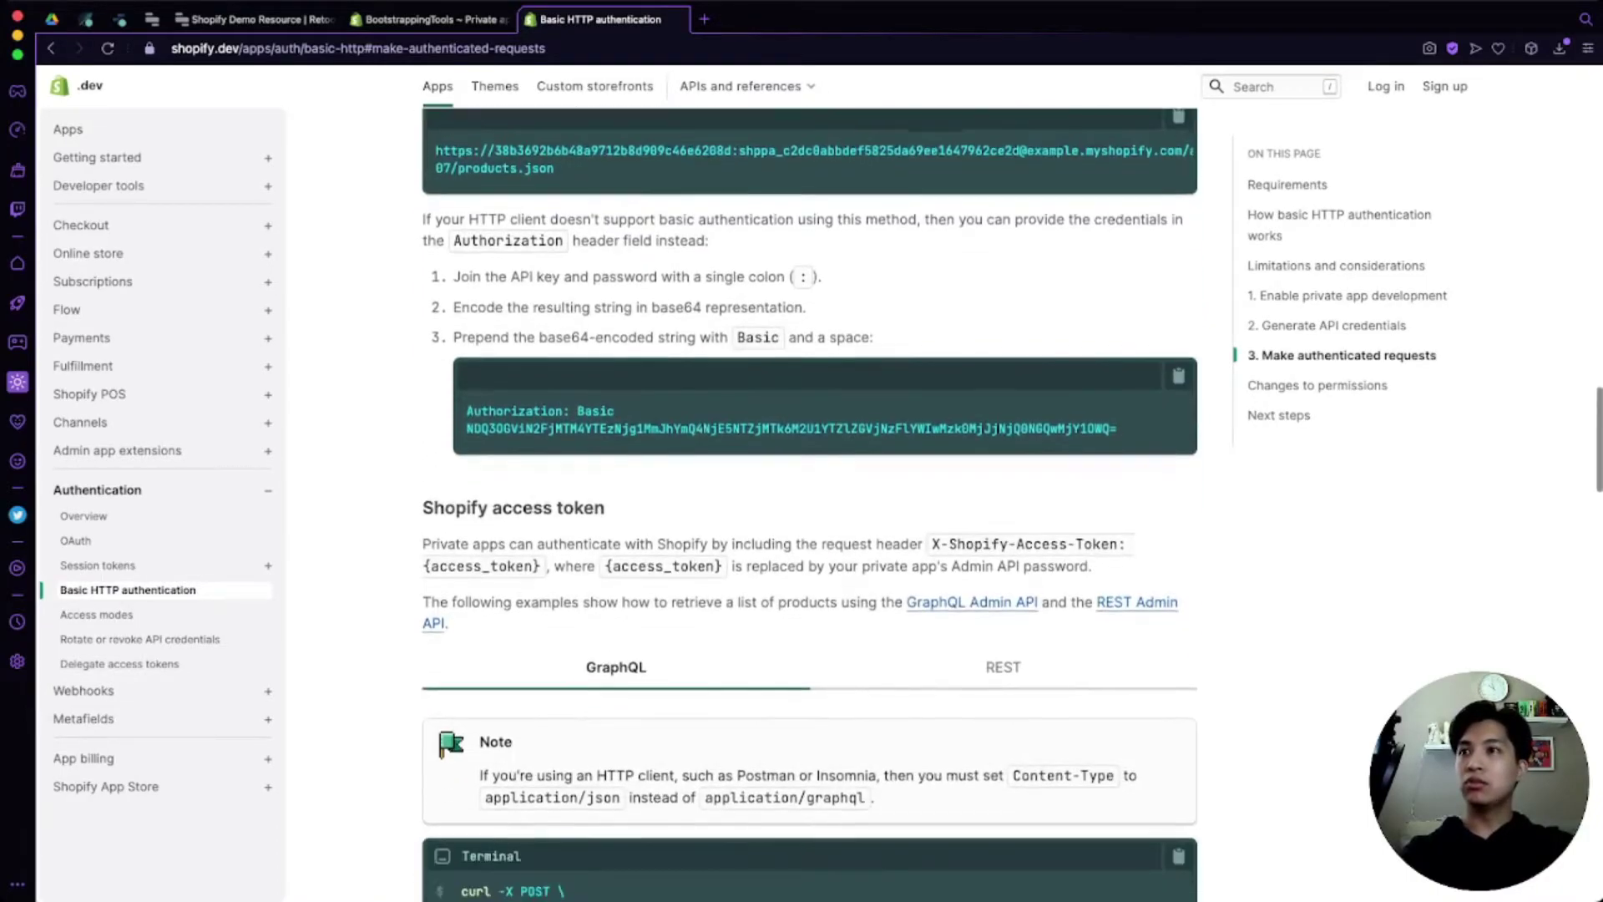
{"action": "left_click", "coordinate": [431, 20]}
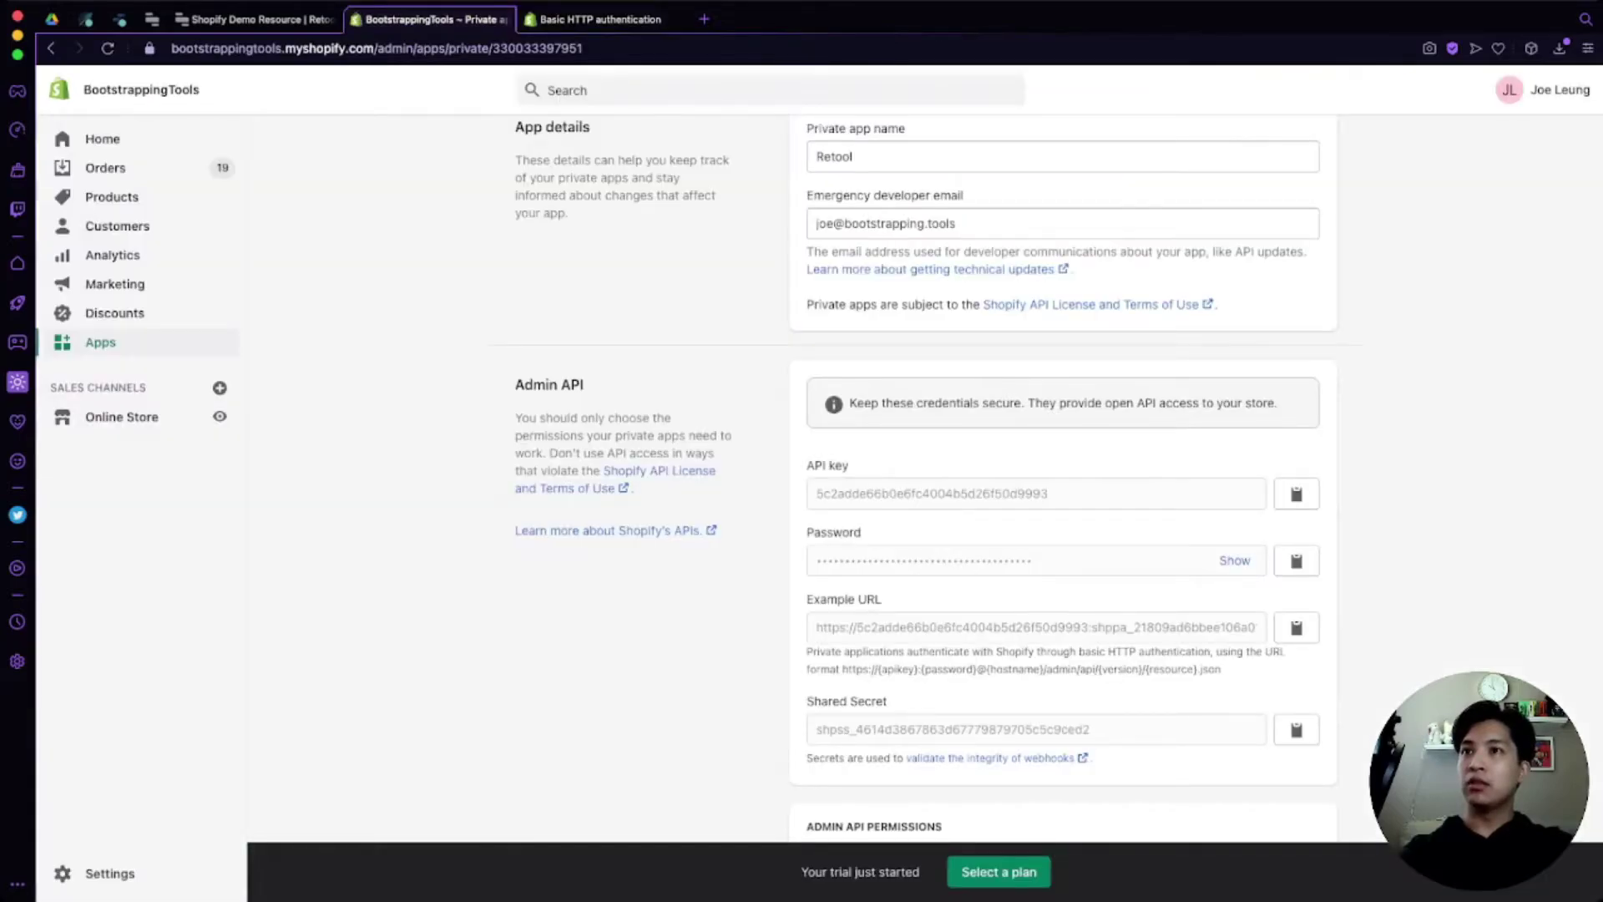
Step: Select the store's myshopify.com domain in the address bar, then switch to the Retool resource
{"action": "left_click", "coordinate": [376, 47]}
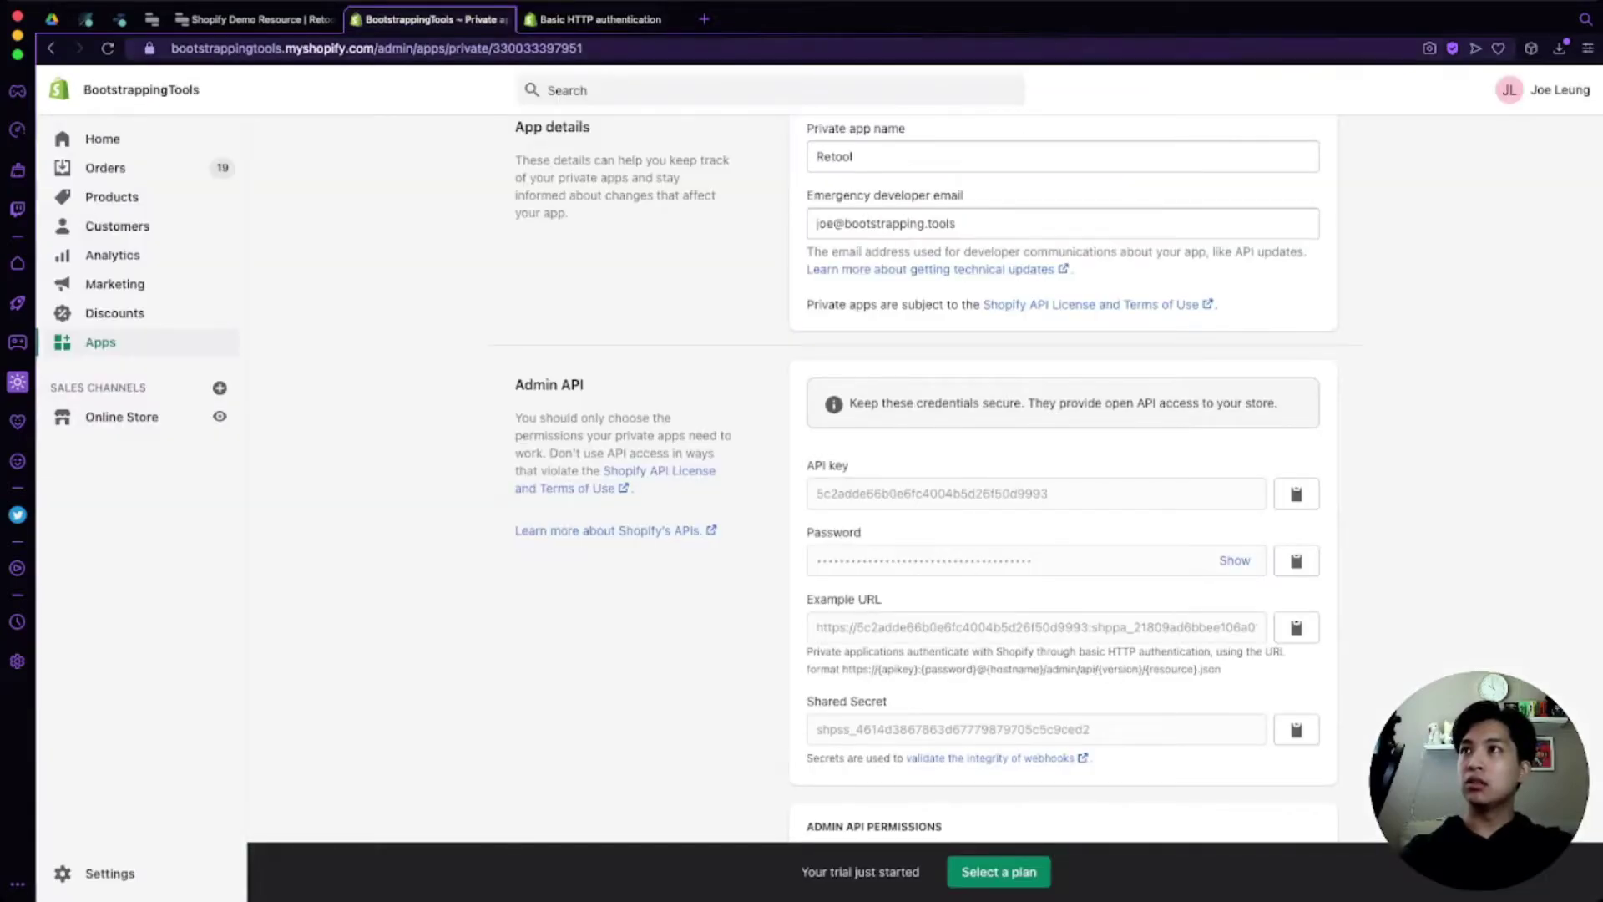
{"action": "double_click", "coordinate": [225, 47]}
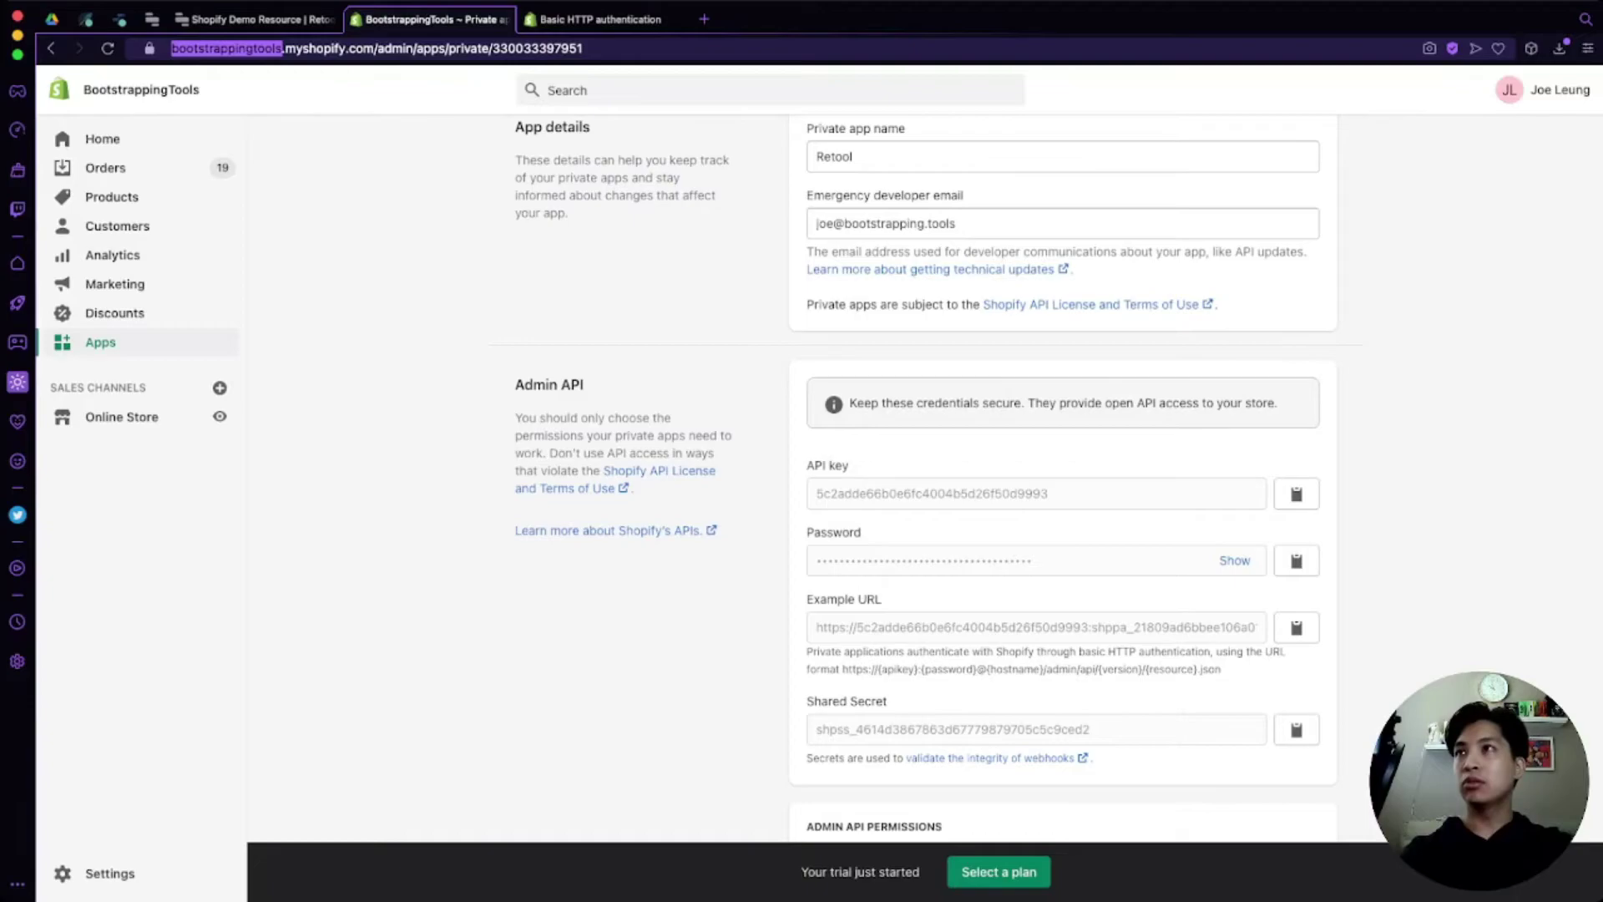
{"action": "left_click", "coordinate": [375, 48]}
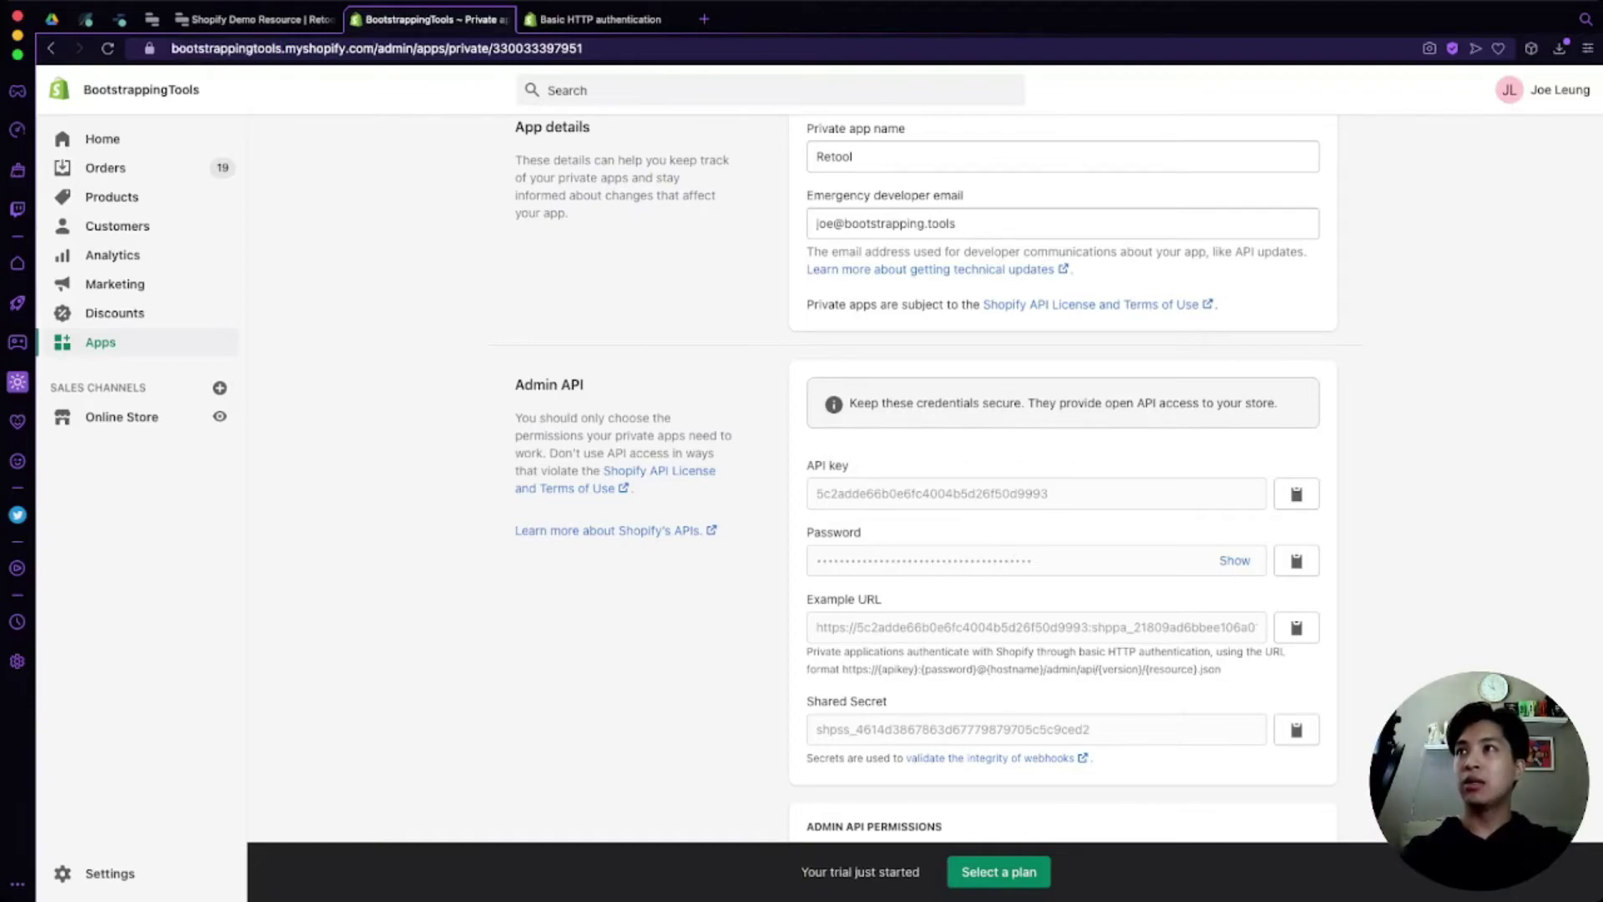
{"action": "key", "text": "super+shift+Left"}
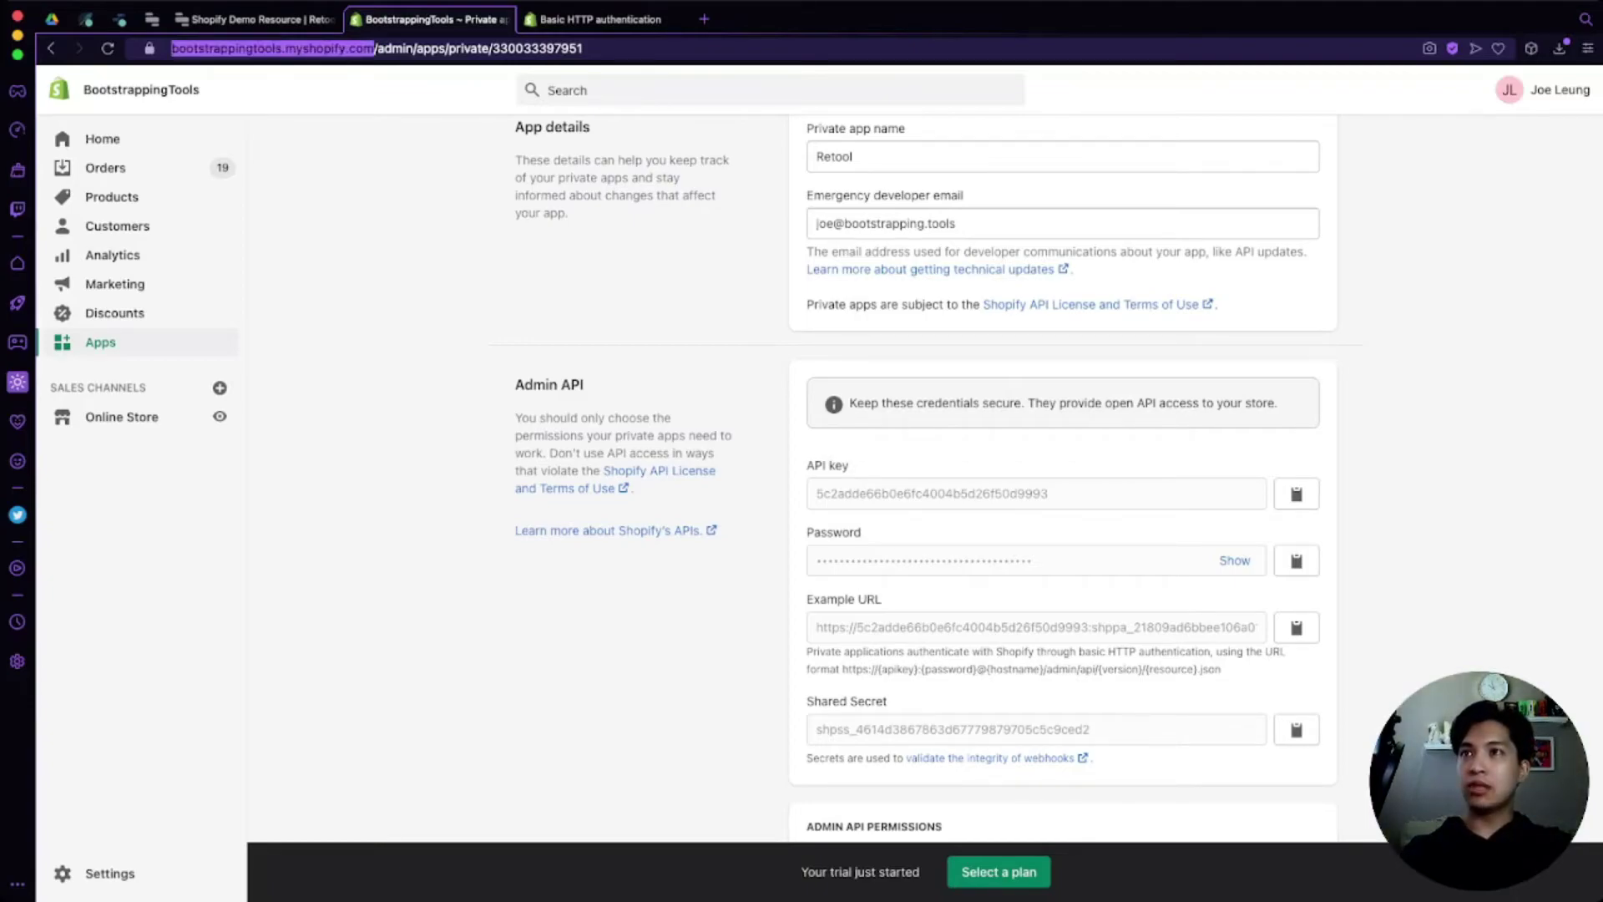
{"action": "key", "text": "Escape"}
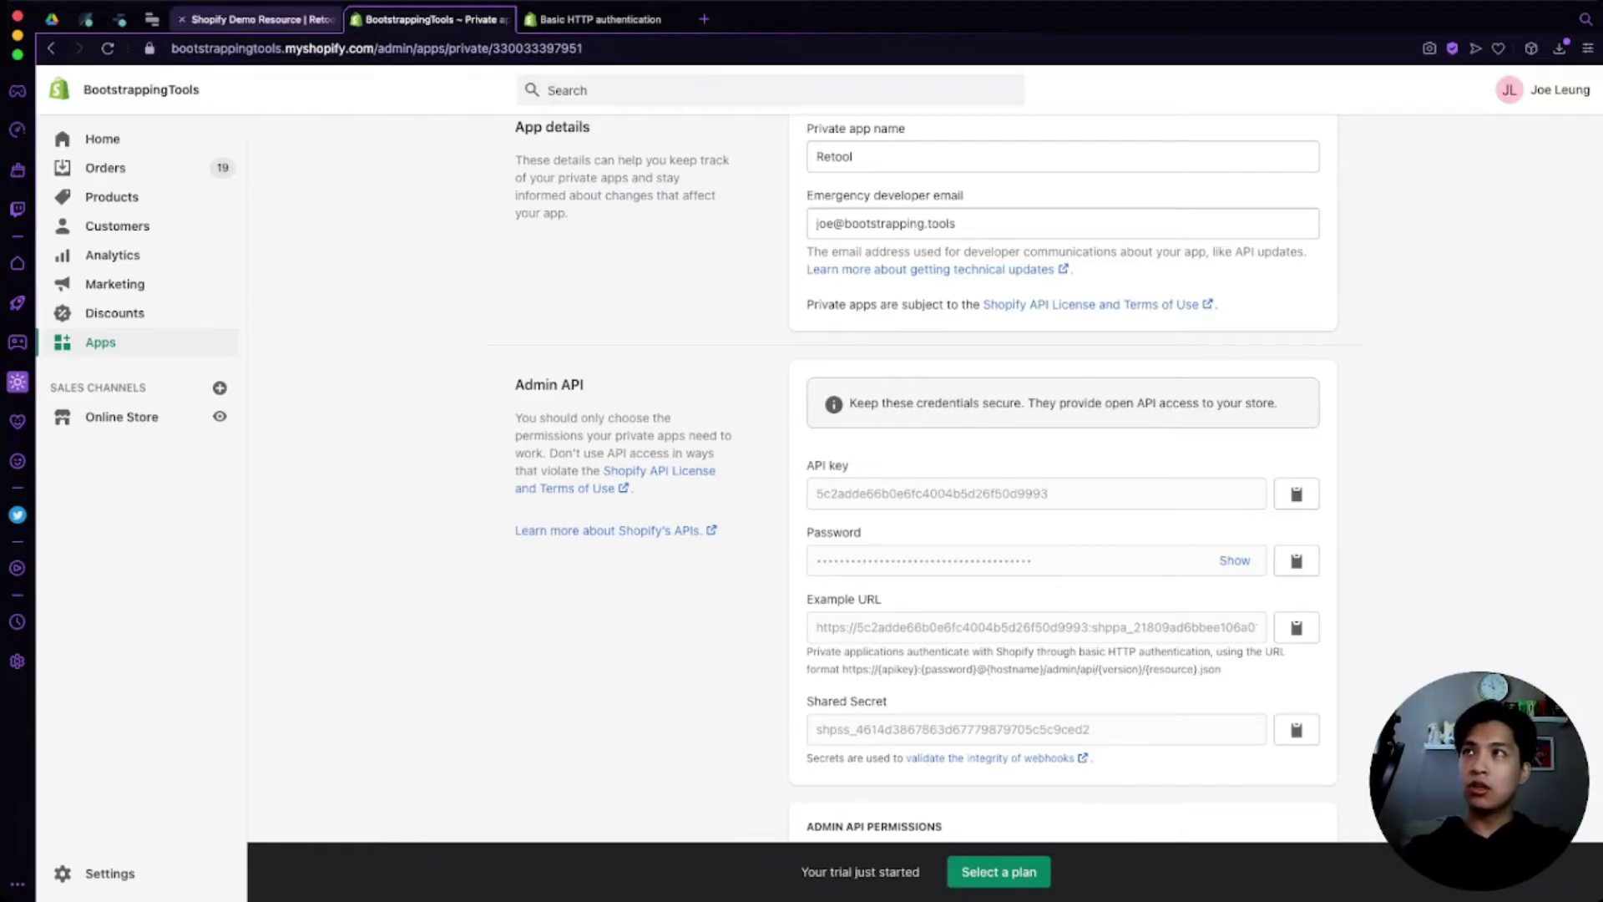
{"action": "left_click", "coordinate": [259, 19]}
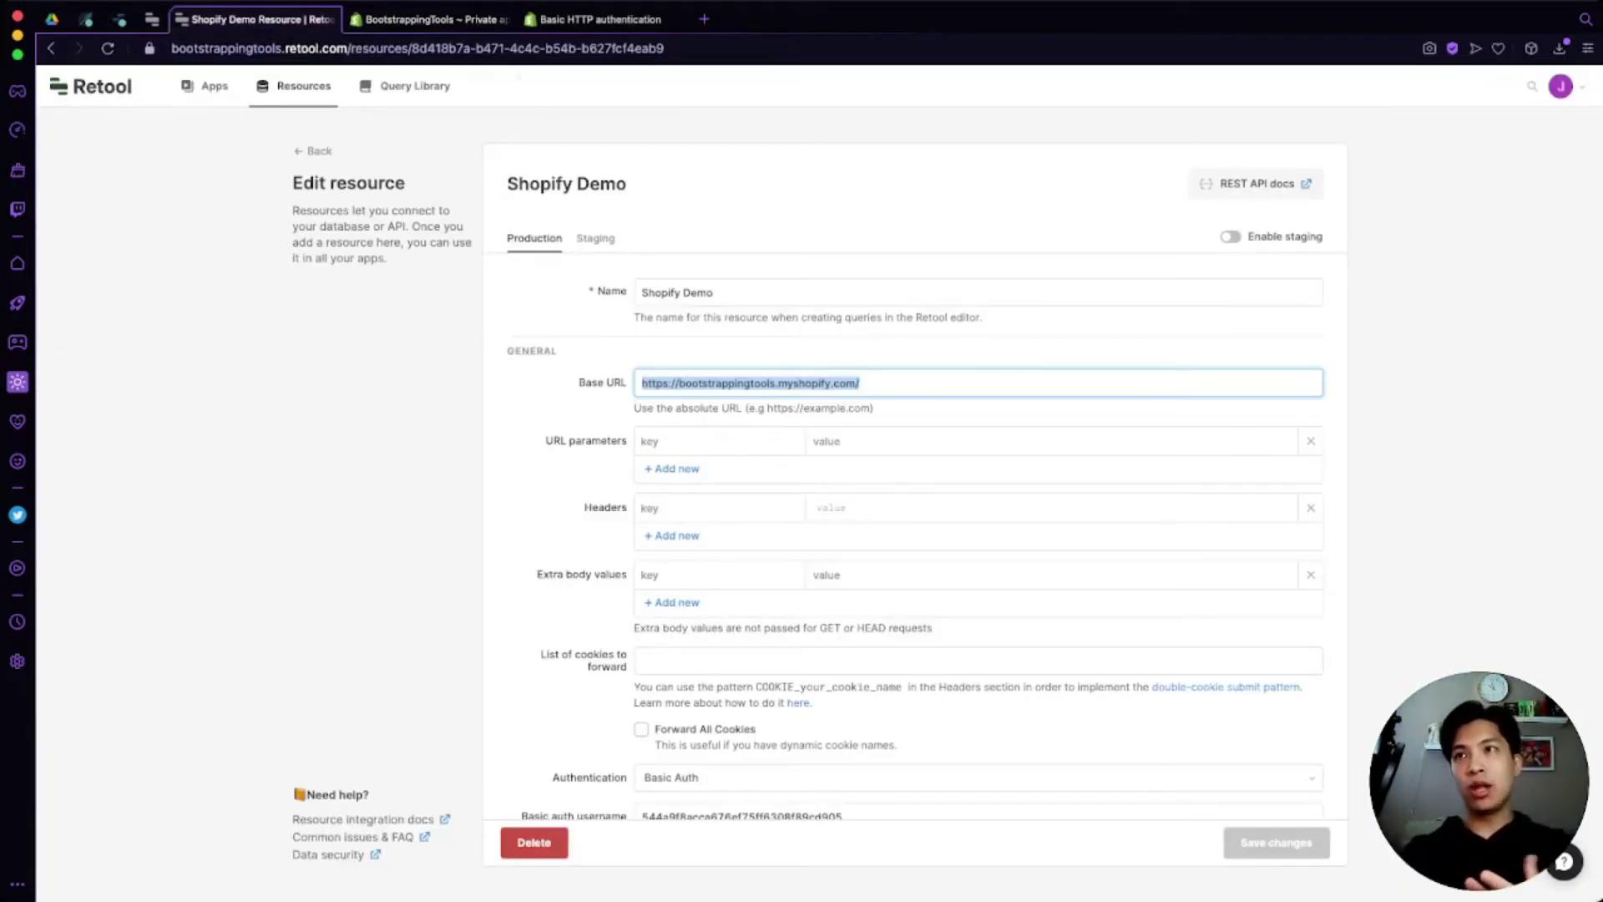
{"action": "left_click", "coordinate": [935, 383]}
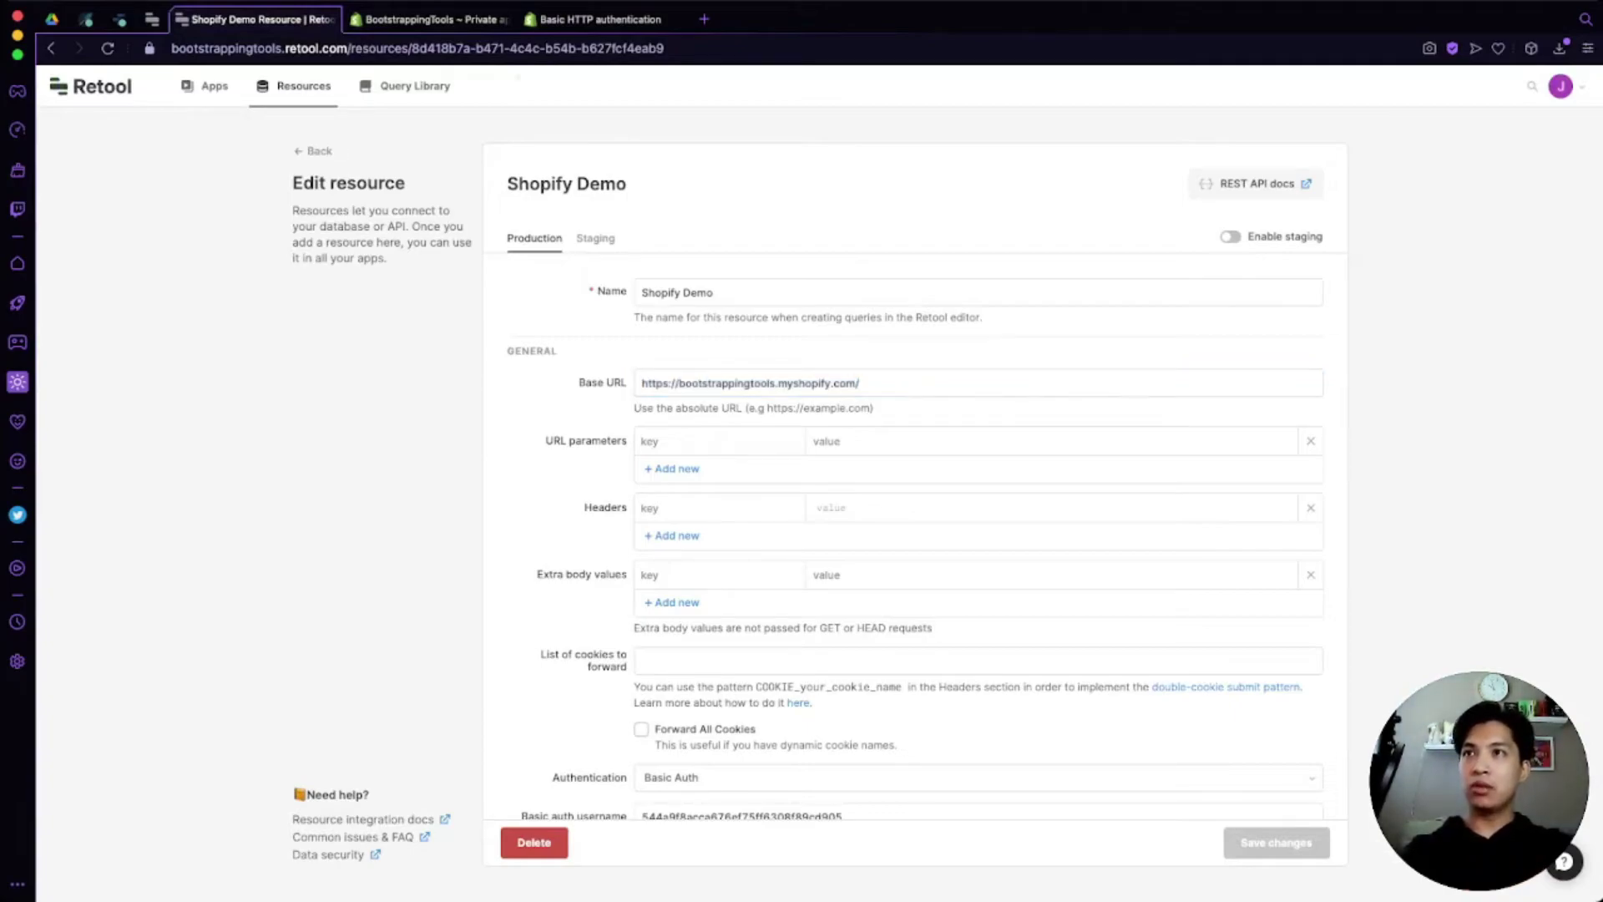
{"action": "key", "text": "BackSpace"}
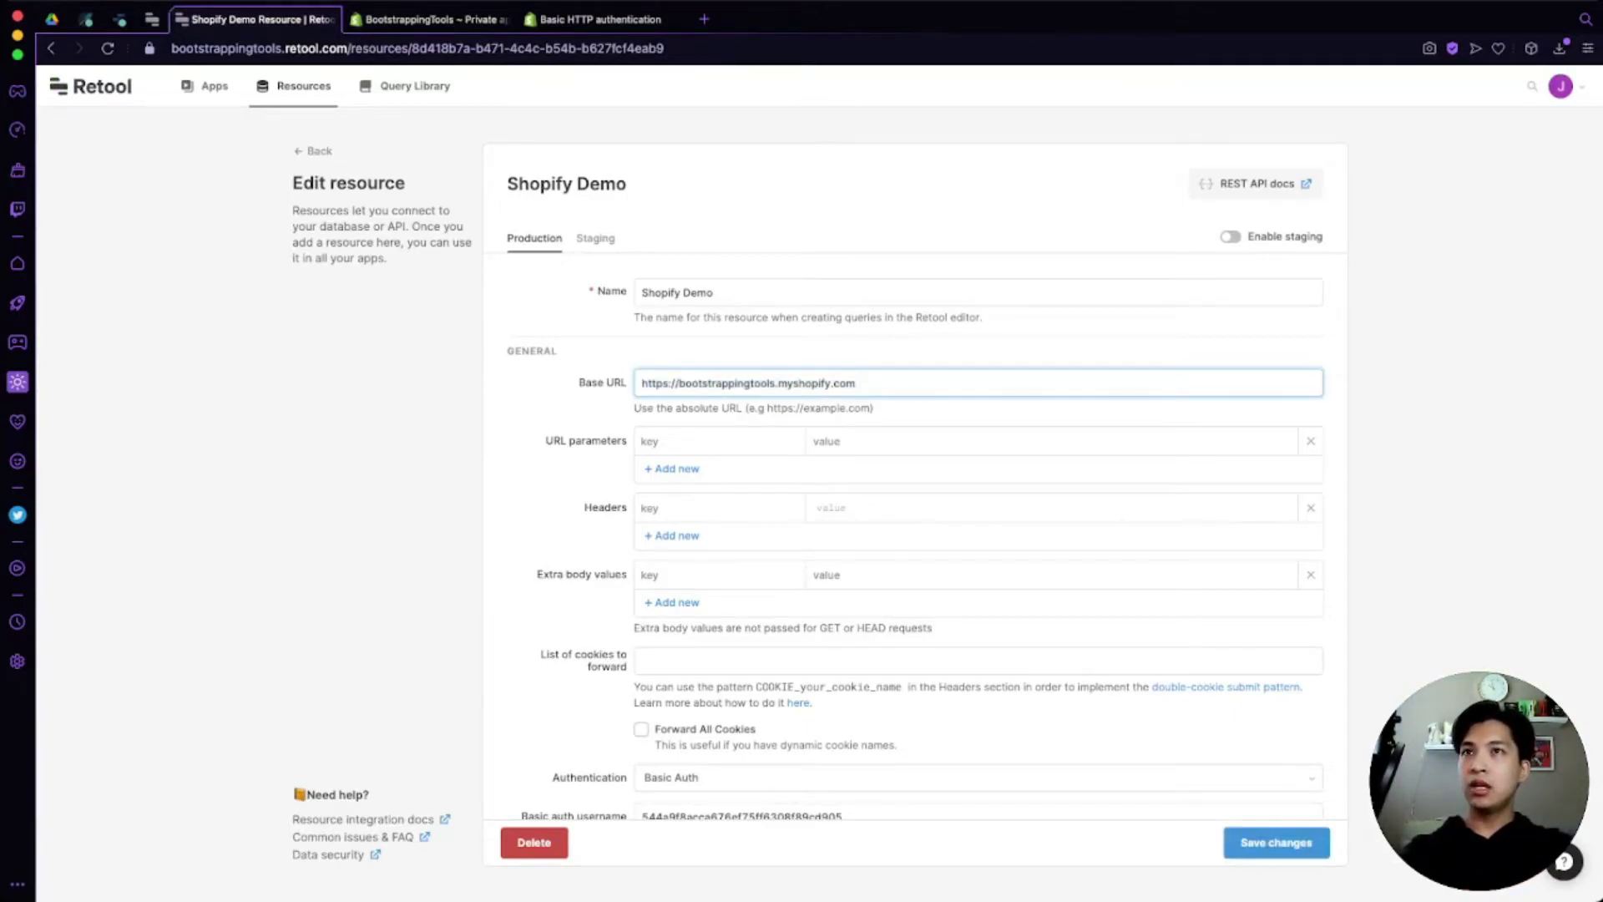
{"action": "scroll", "coordinate": [927, 543], "scroll_direction": "down", "scroll_amount": 1}
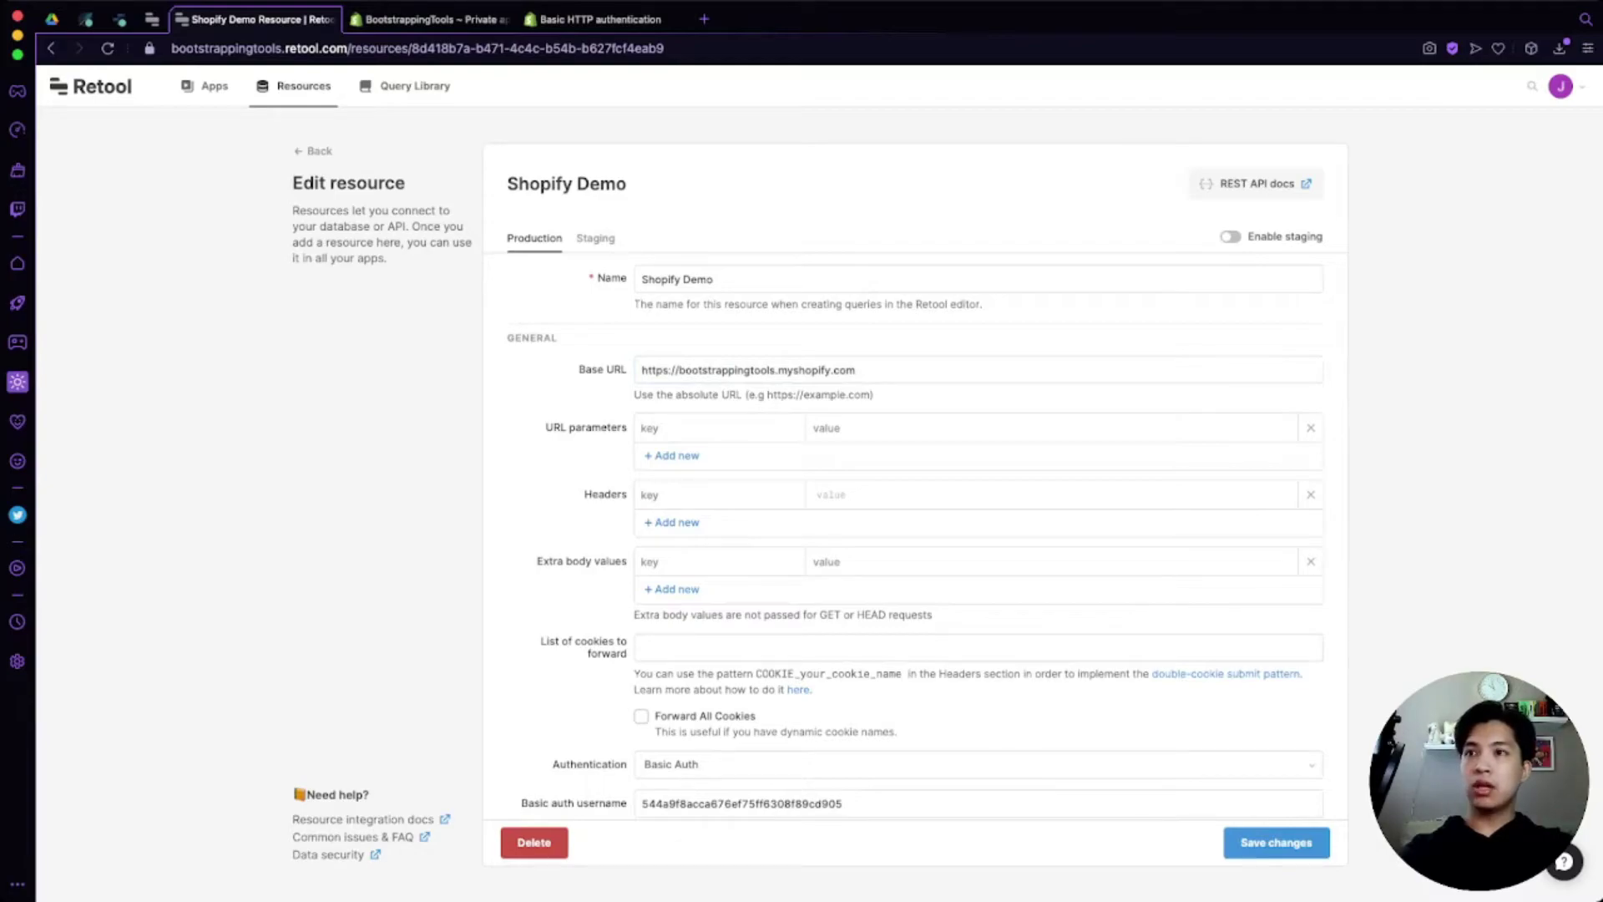
{"action": "scroll", "coordinate": [927, 538], "scroll_direction": "down", "scroll_amount": 3}
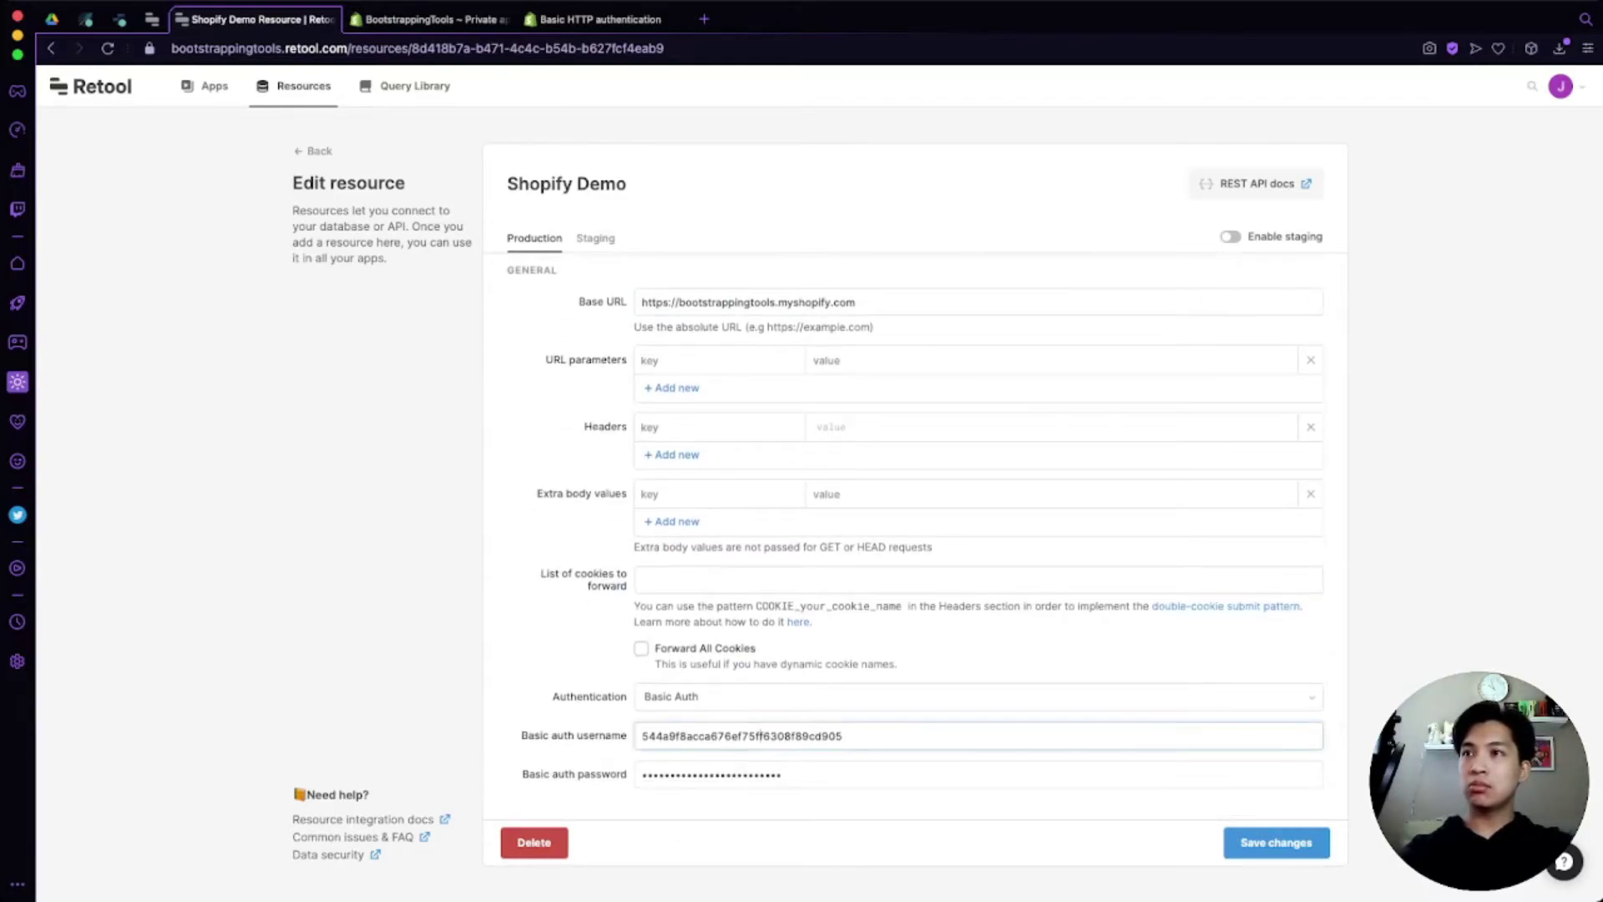
{"action": "scroll", "coordinate": [977, 543], "scroll_direction": "up", "scroll_amount": 3}
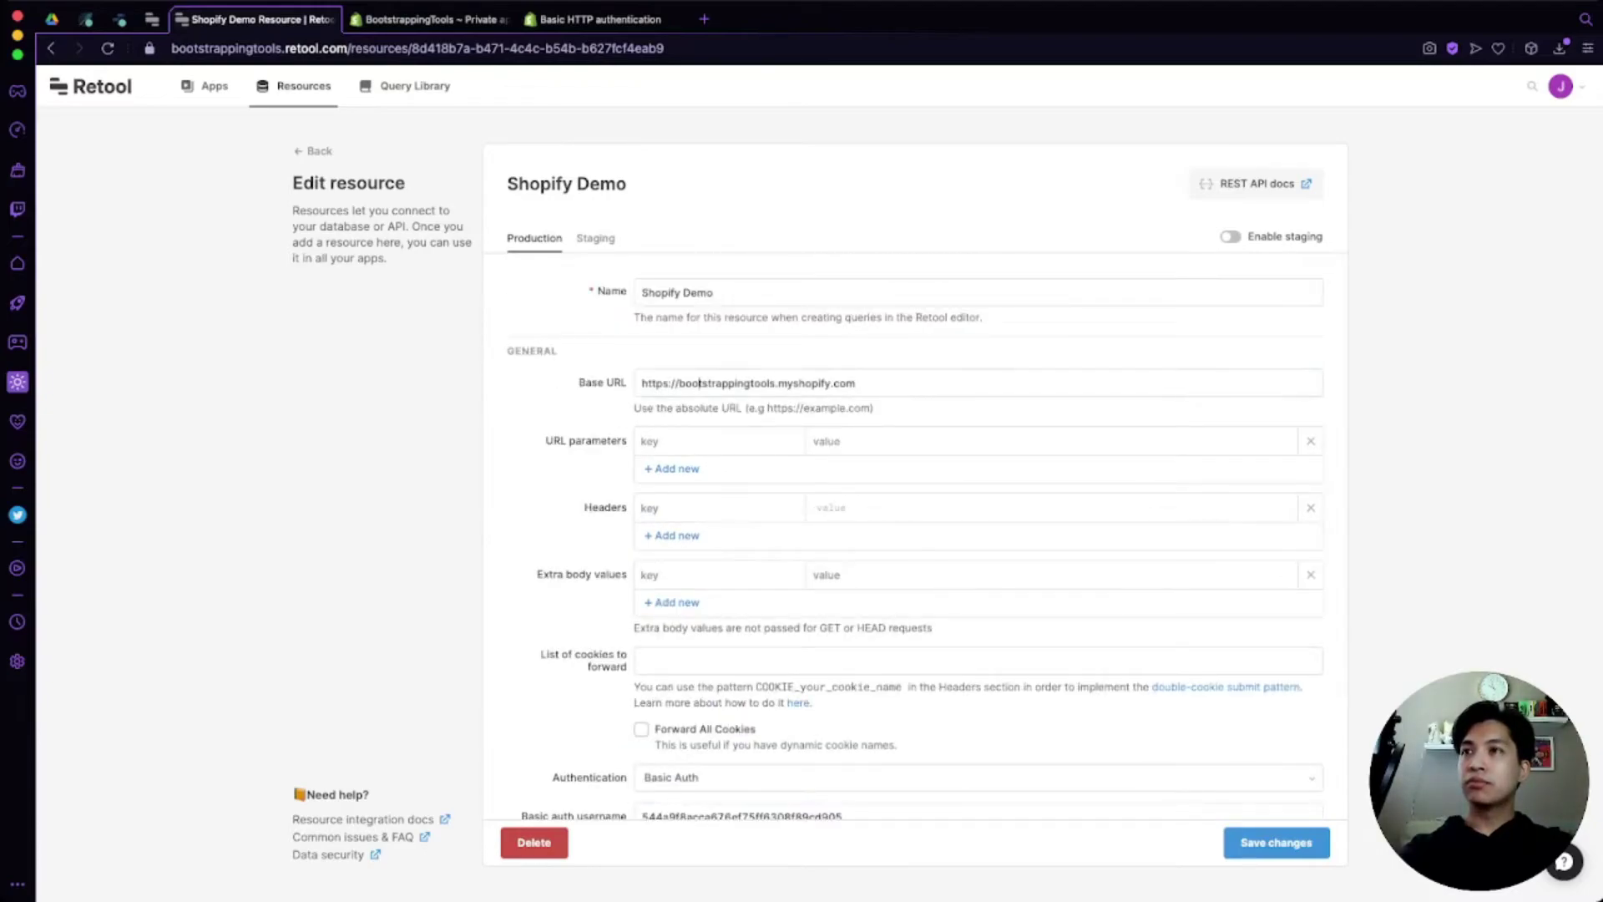
Step: Select and review the Base URL value and the resource name
{"action": "triple_click", "coordinate": [704, 383]}
{"action": "double_click", "coordinate": [698, 293]}
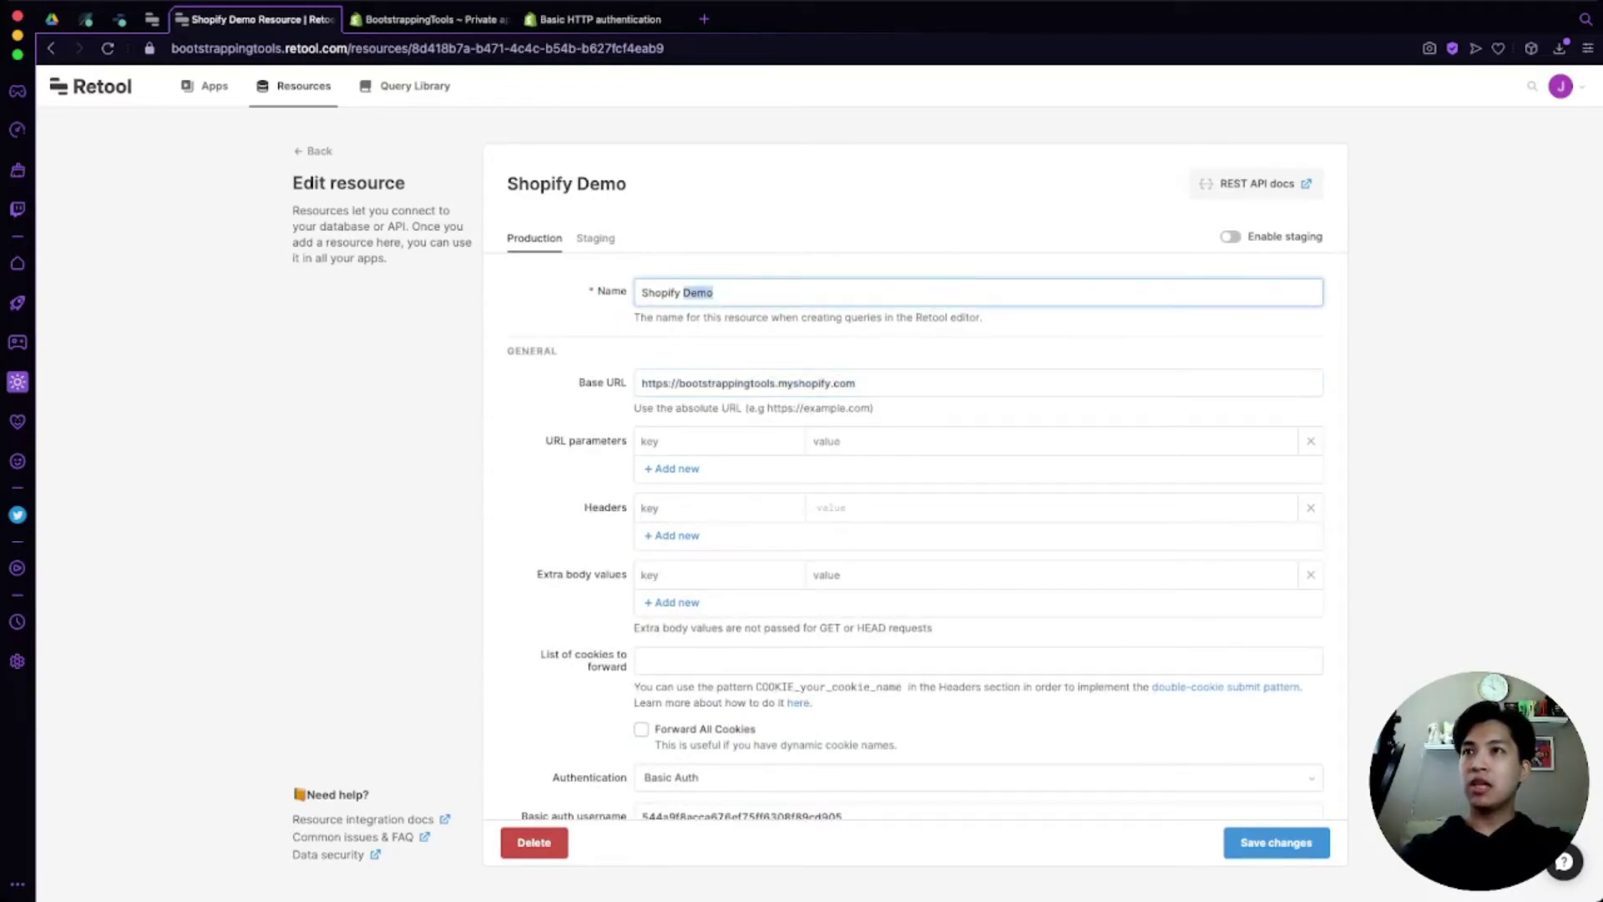
{"action": "triple_click", "coordinate": [723, 384]}
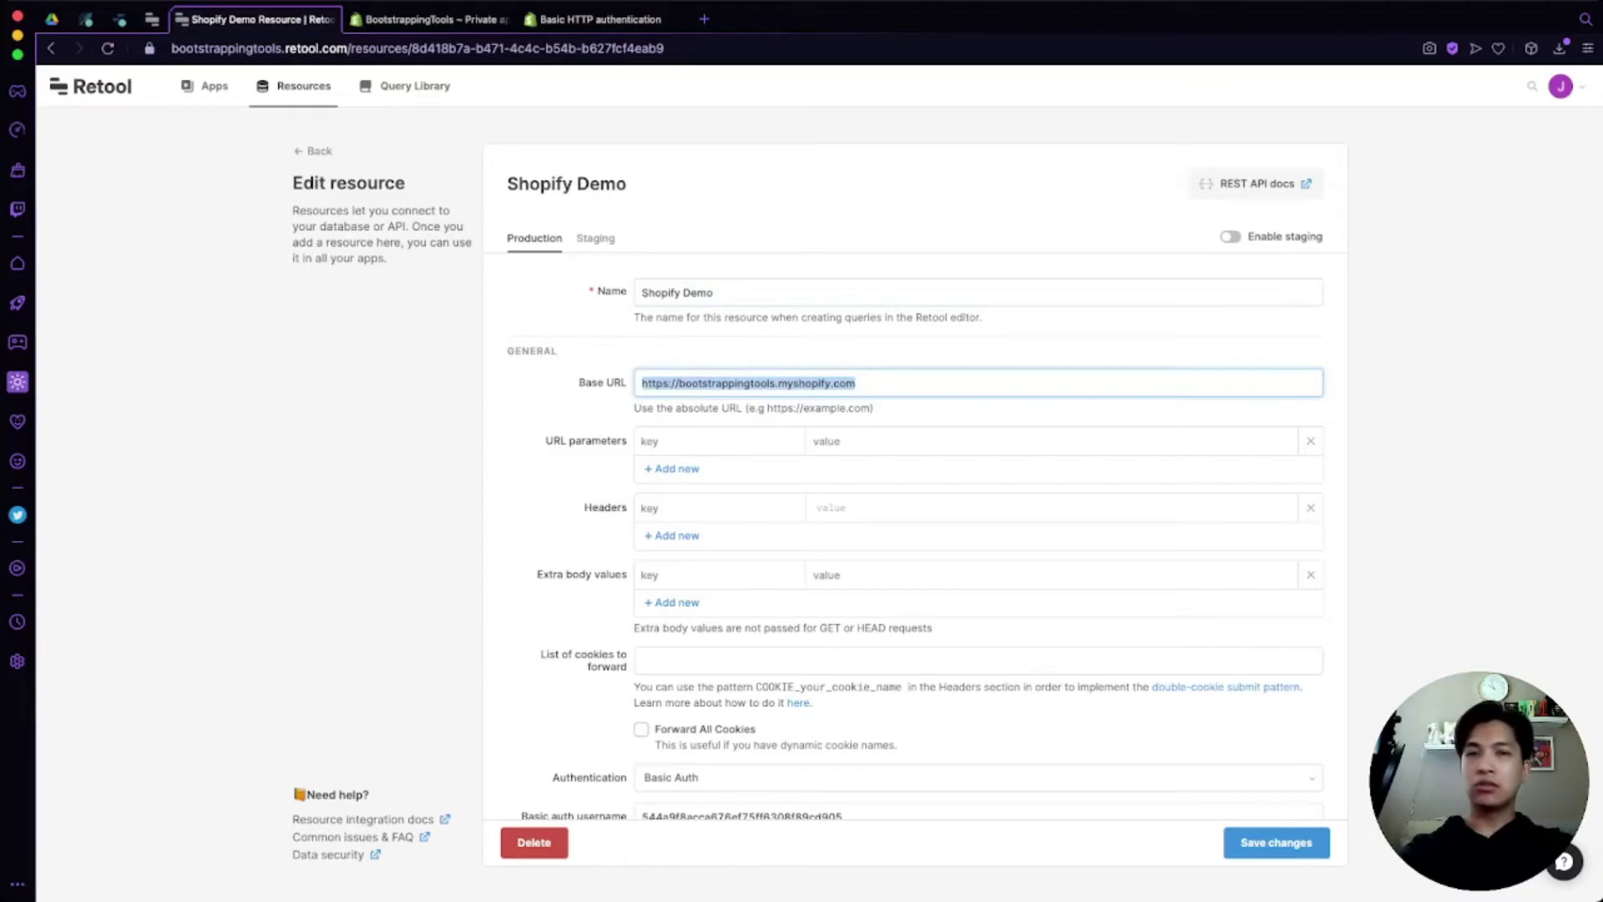
{"action": "left_click", "coordinate": [858, 384]}
{"action": "key", "text": "super+a"}
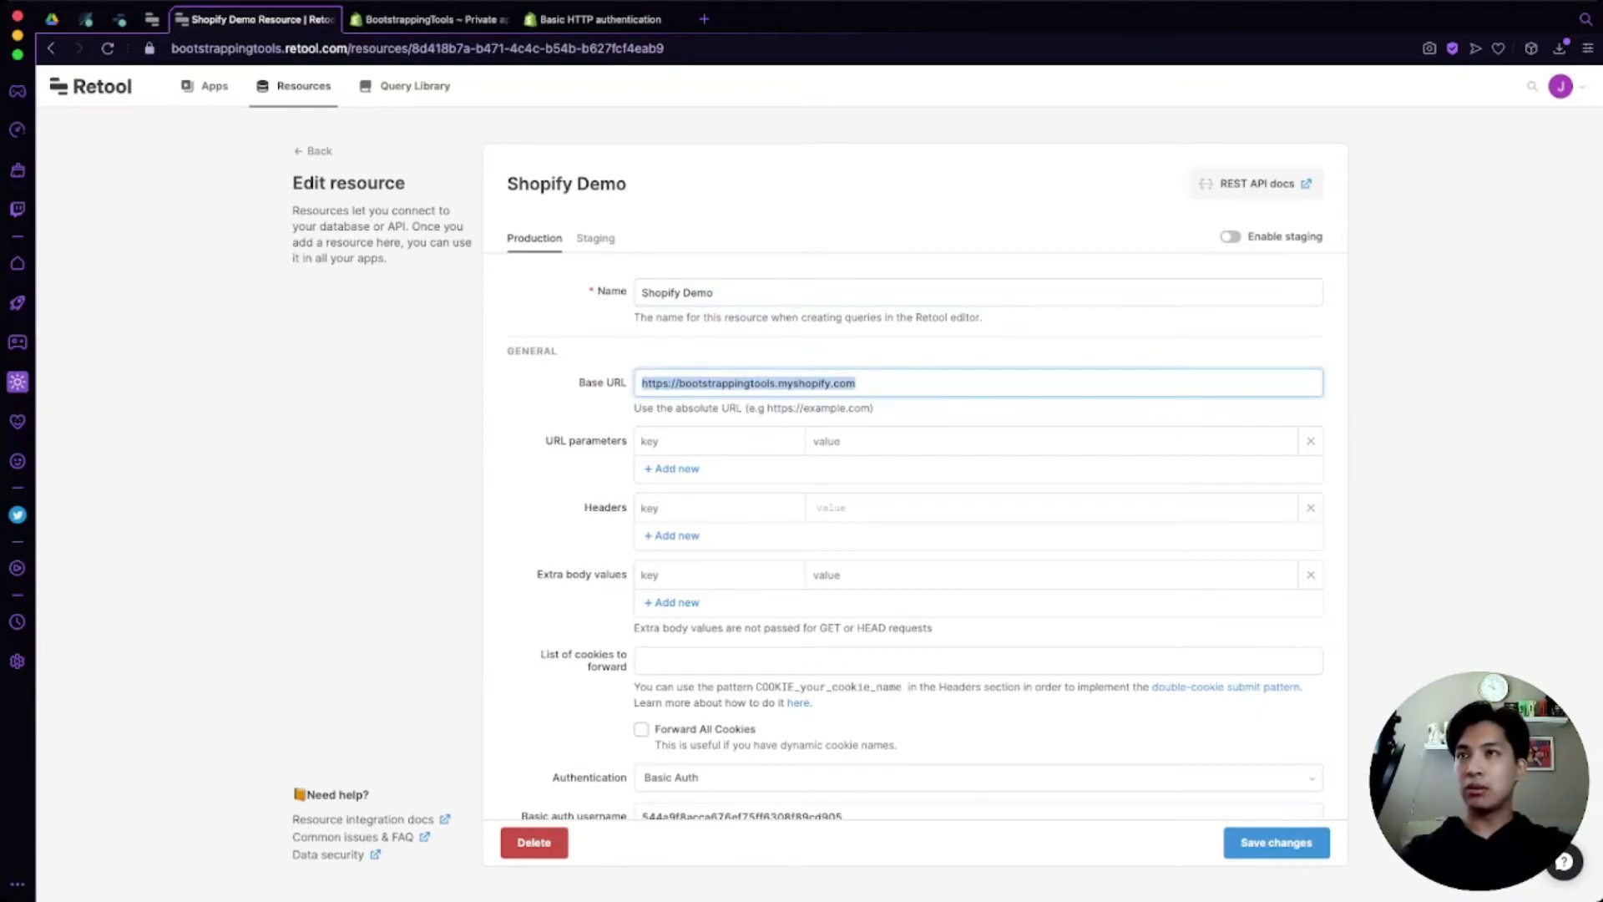
{"action": "left_click", "coordinate": [858, 383]}
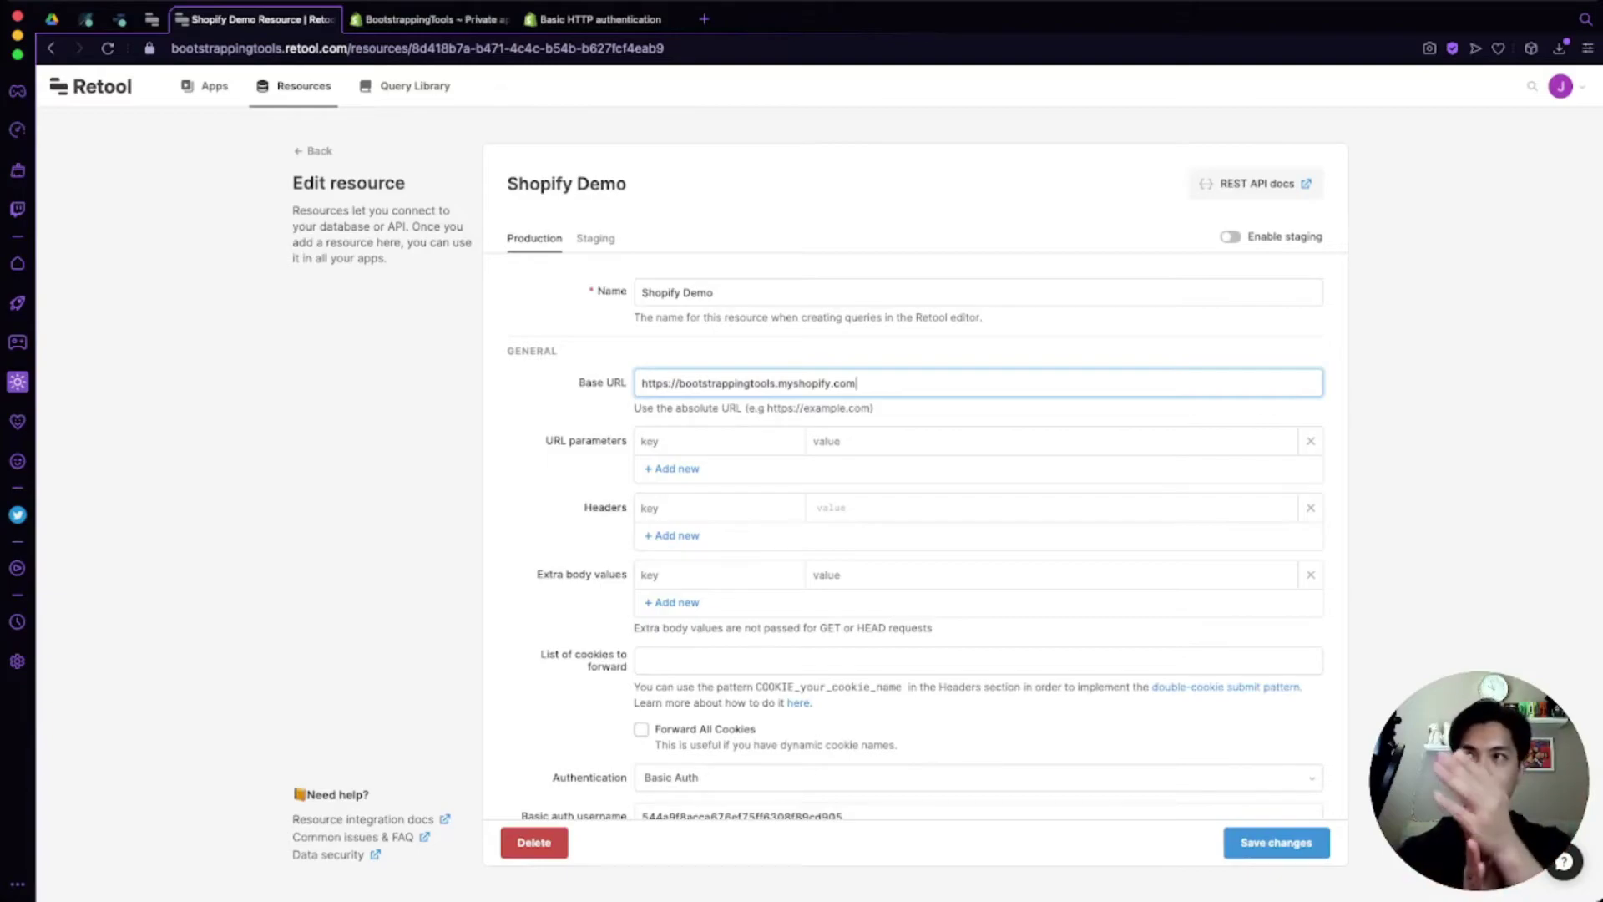
{"action": "key", "text": "super+a"}
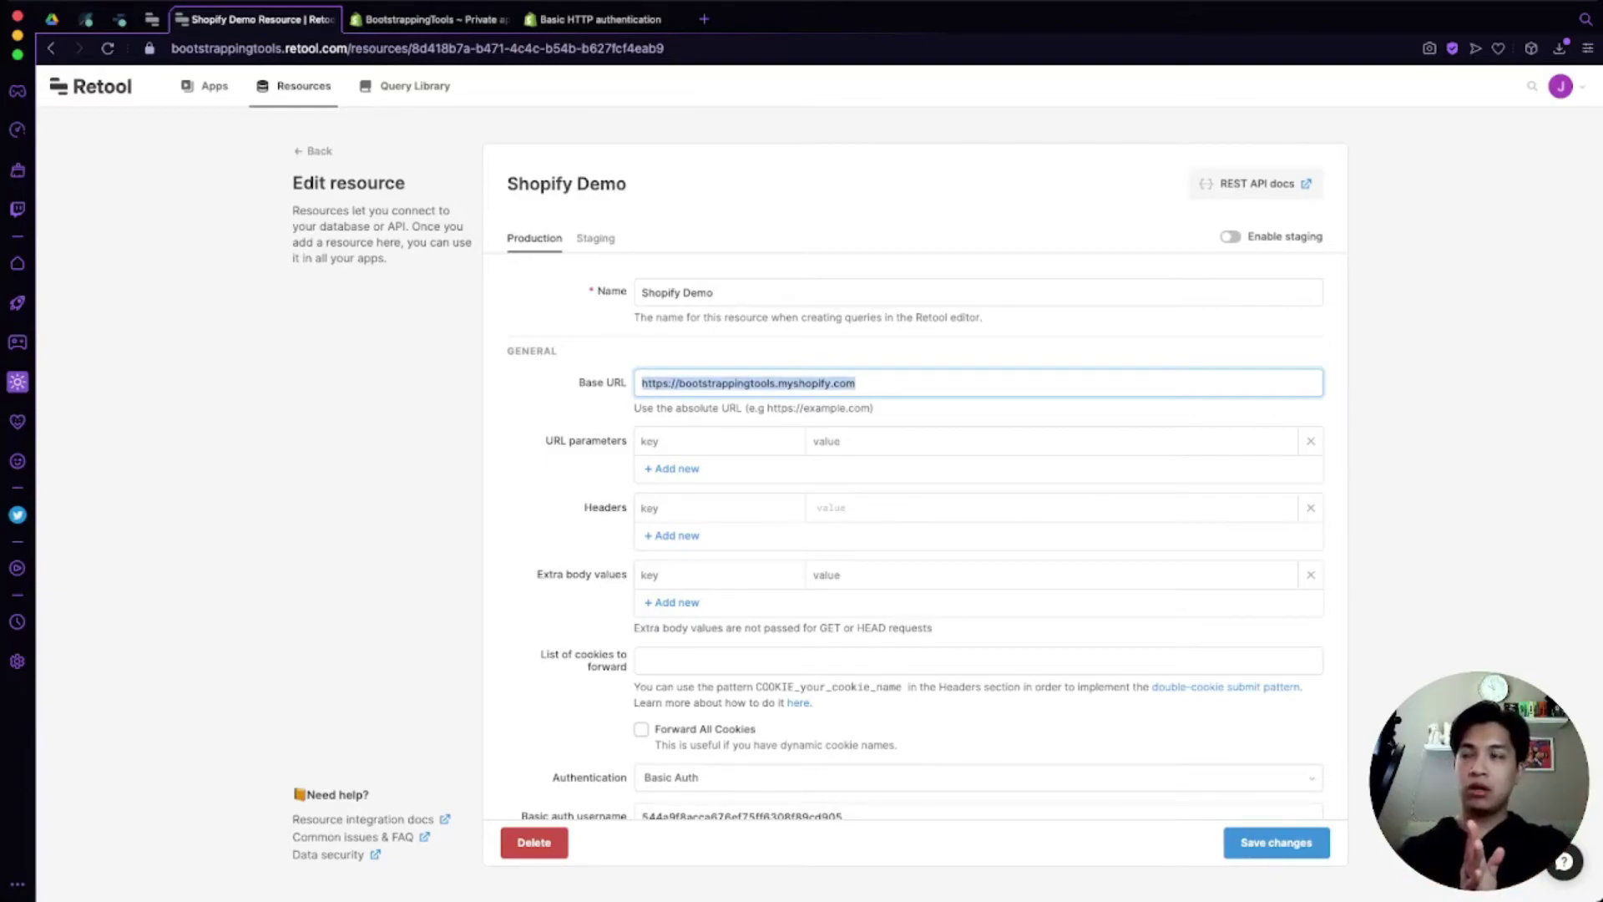
{"action": "scroll", "coordinate": [918, 526], "scroll_direction": "down", "scroll_amount": 3}
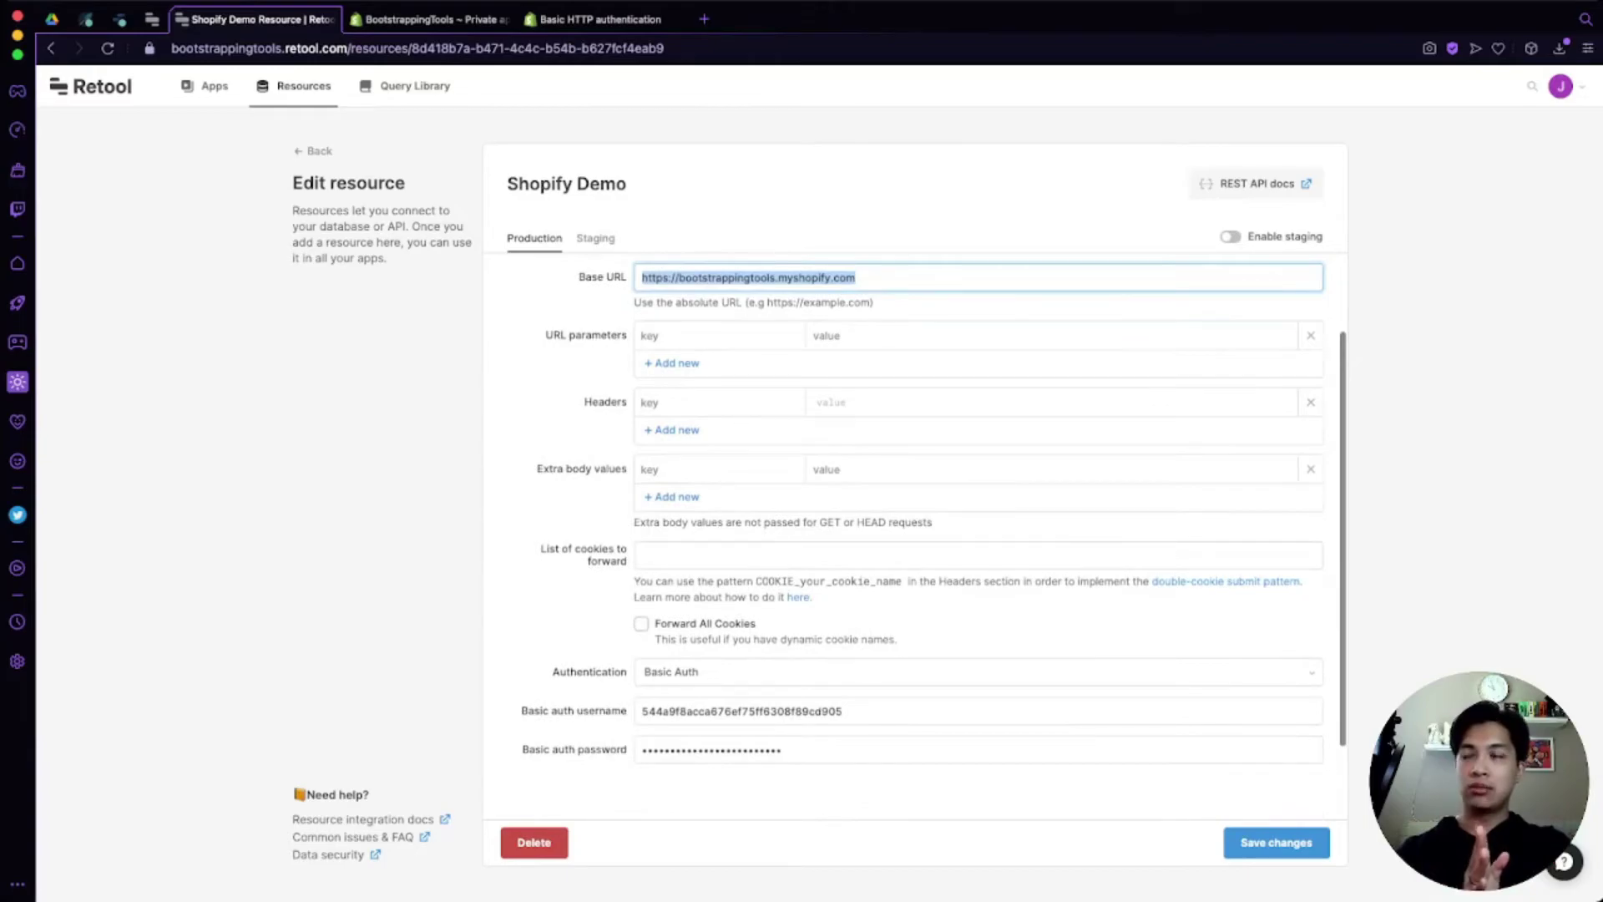
Step: Go back from Basic HTTP authentication to the Shopify API authentication page and expand Admin API
{"action": "left_click", "coordinate": [601, 18]}
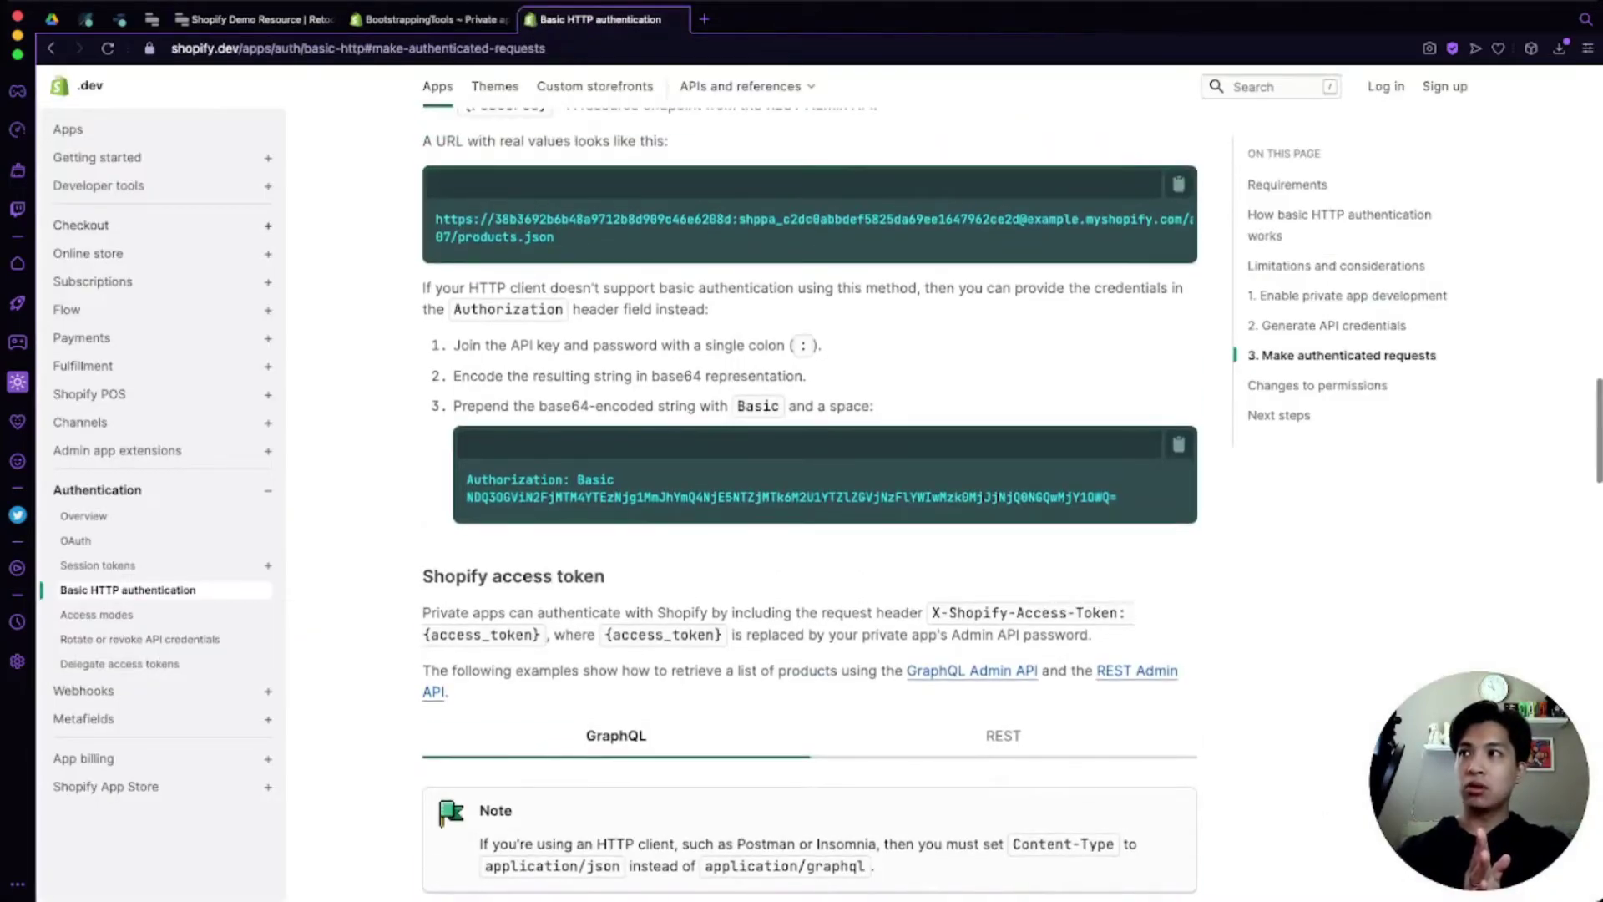
{"action": "scroll", "coordinate": [810, 501], "scroll_direction": "down", "scroll_amount": 2}
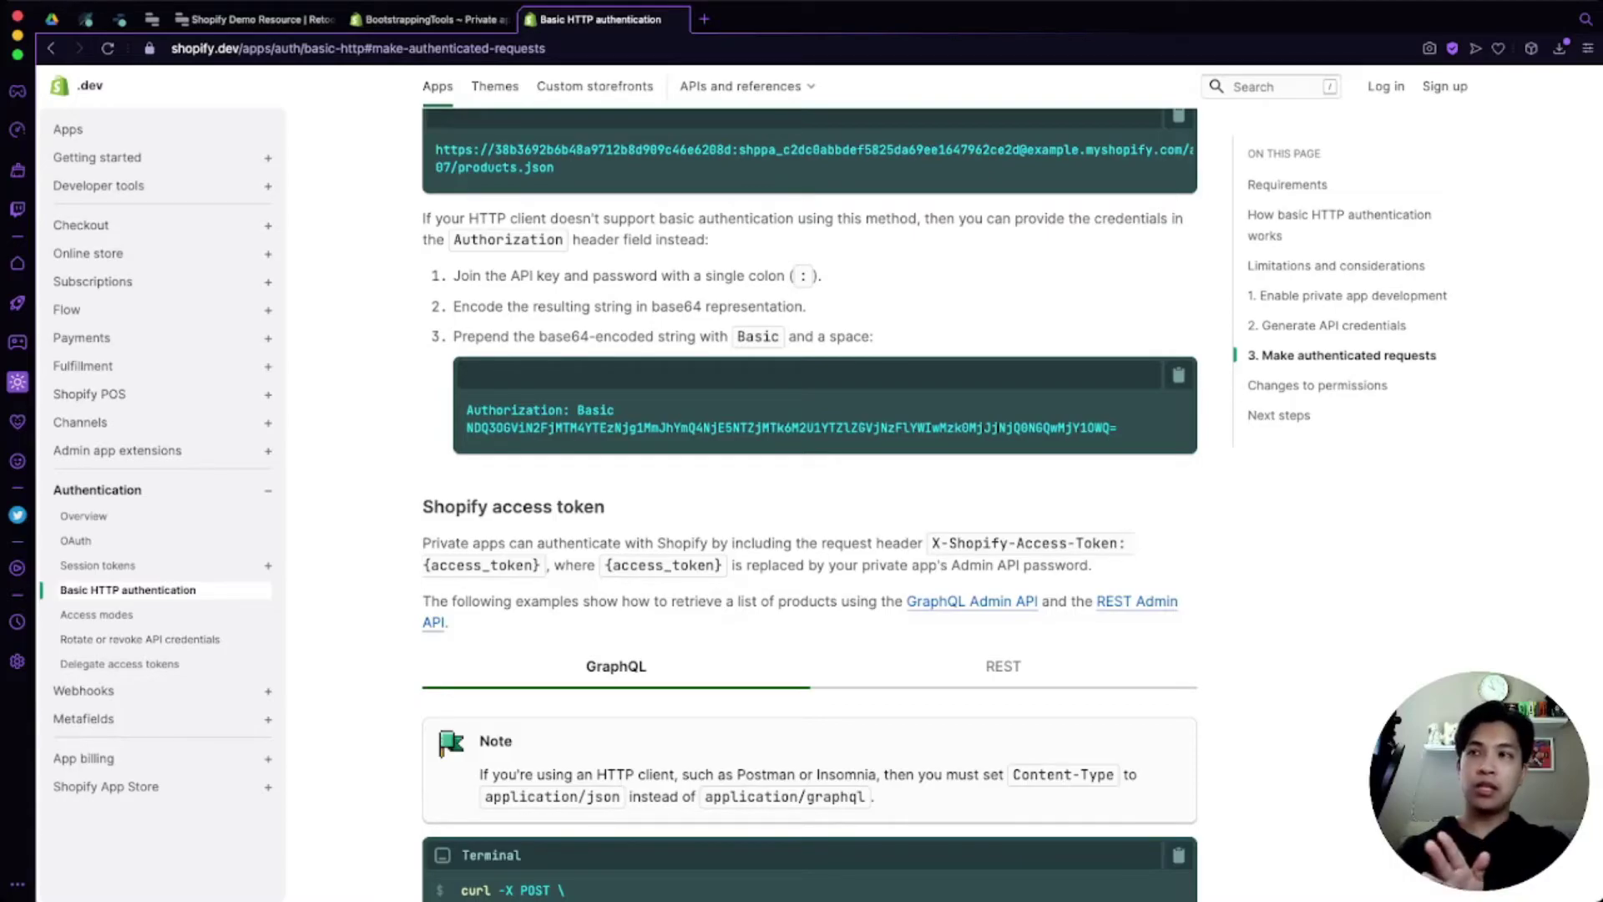
{"action": "key", "text": "super+bracketleft"}
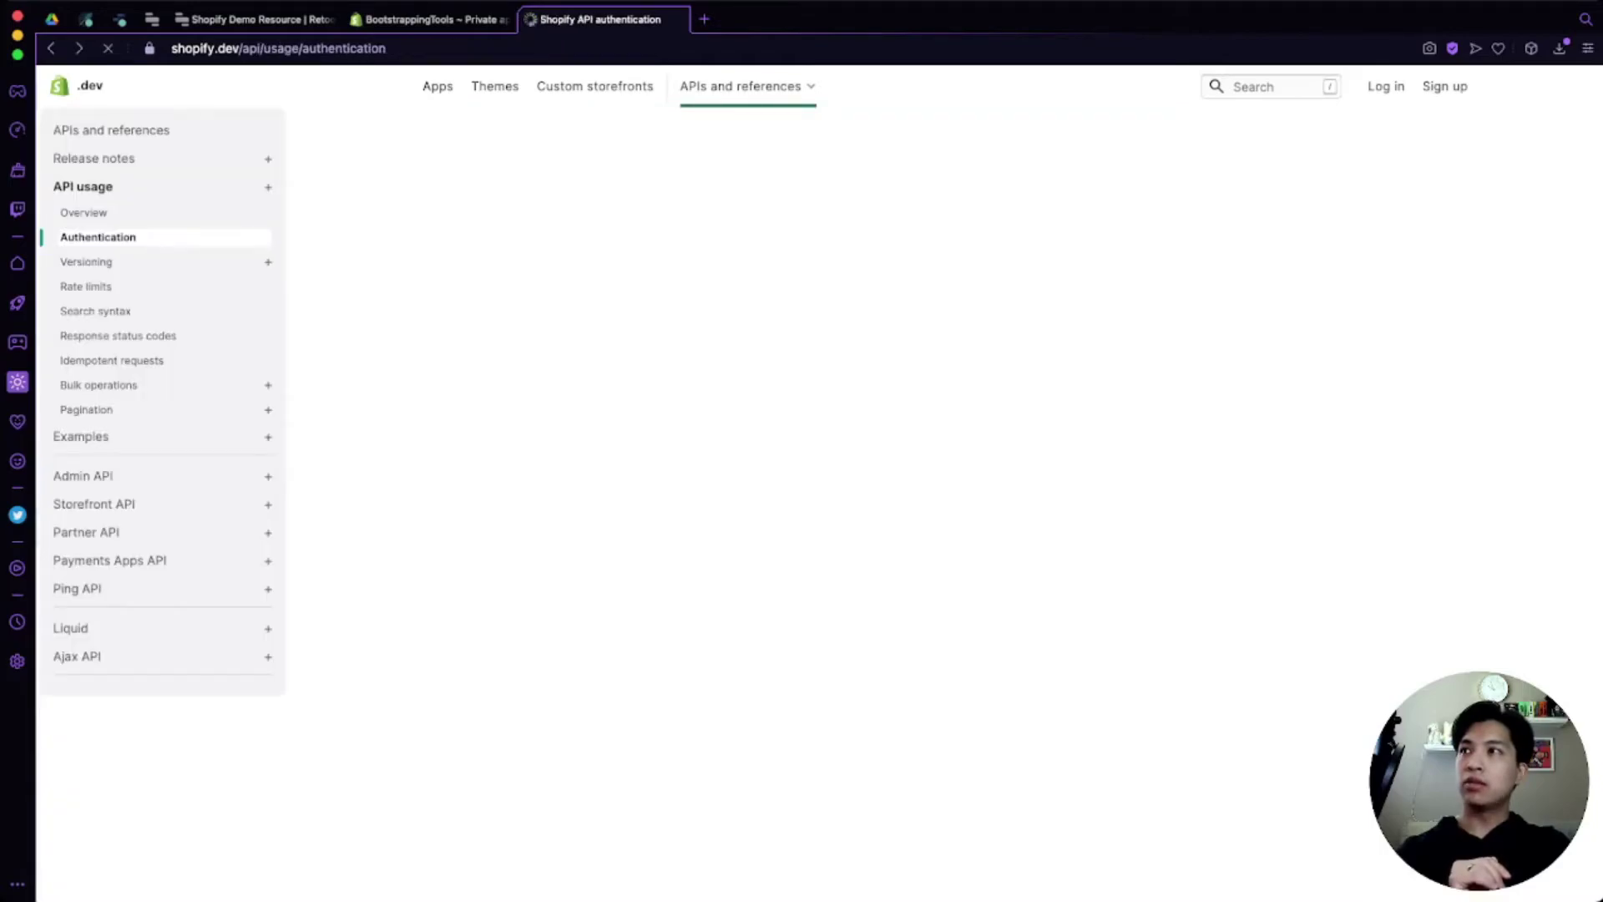
{"action": "left_click", "coordinate": [82, 475]}
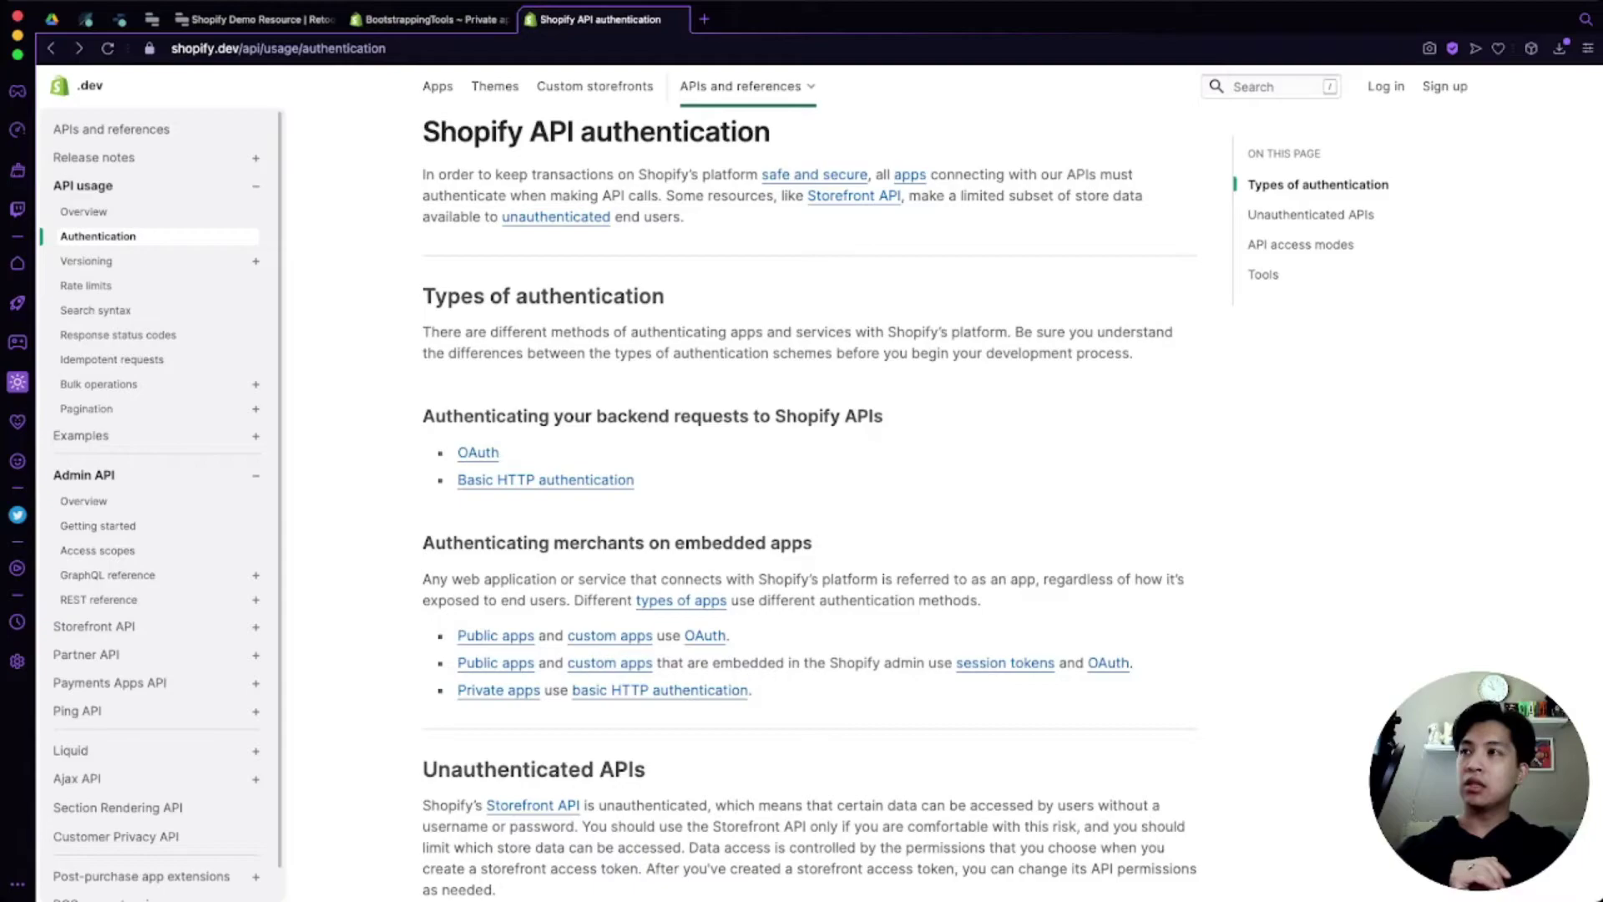
Step: Open the Customer REST reference and select the GET /admin/api/2021-07/customers.json path
{"action": "left_click", "coordinate": [98, 599]}
{"action": "scroll", "coordinate": [98, 599], "scroll_direction": "down", "scroll_amount": 3}
{"action": "left_click", "coordinate": [95, 536]}
{"action": "left_click", "coordinate": [97, 585]}
{"action": "scroll", "coordinate": [943, 501], "scroll_direction": "down", "scroll_amount": 6}
{"action": "scroll", "coordinate": [943, 502], "scroll_direction": "up", "scroll_amount": 3}
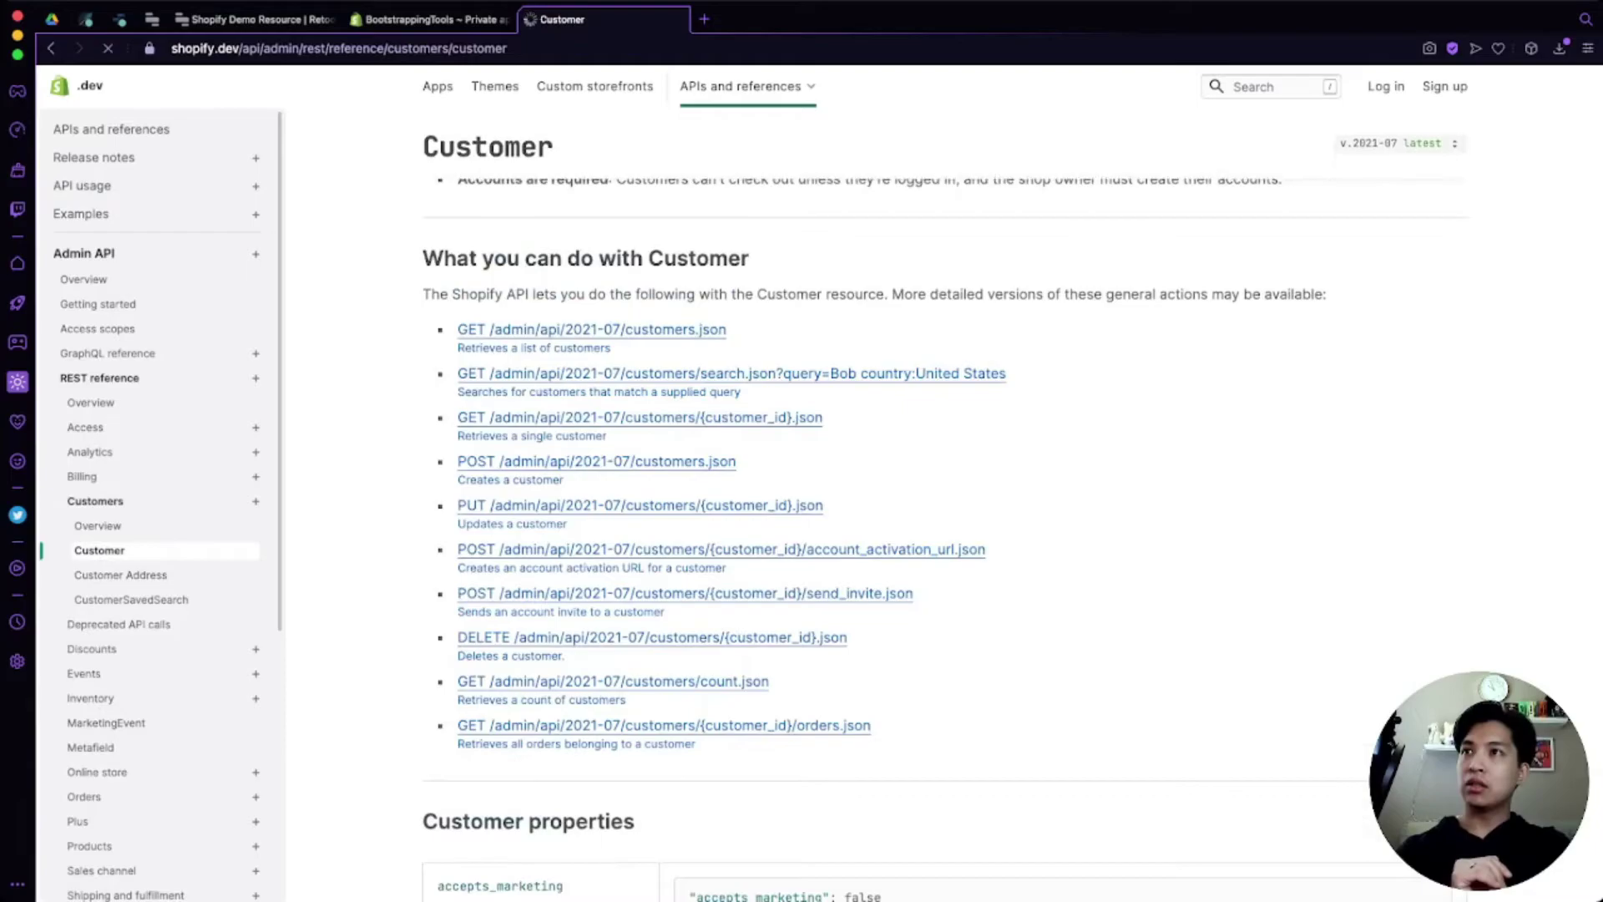
{"action": "left_click", "coordinate": [592, 330]}
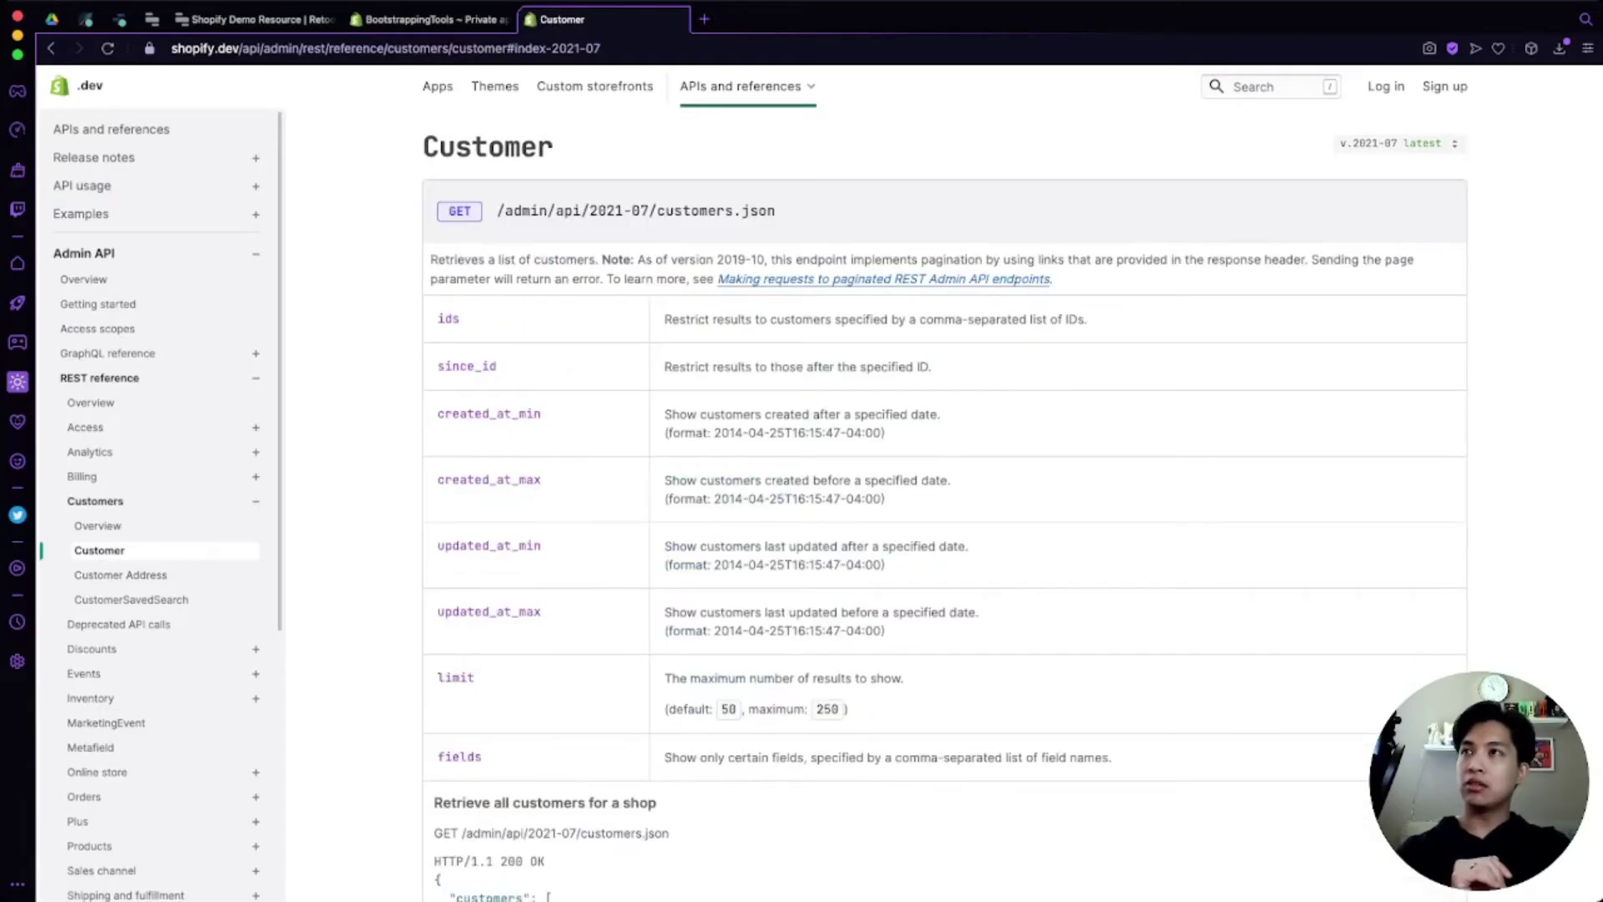
{"action": "left_click_drag", "start_coordinate": [498, 210], "coordinate": [775, 210]}
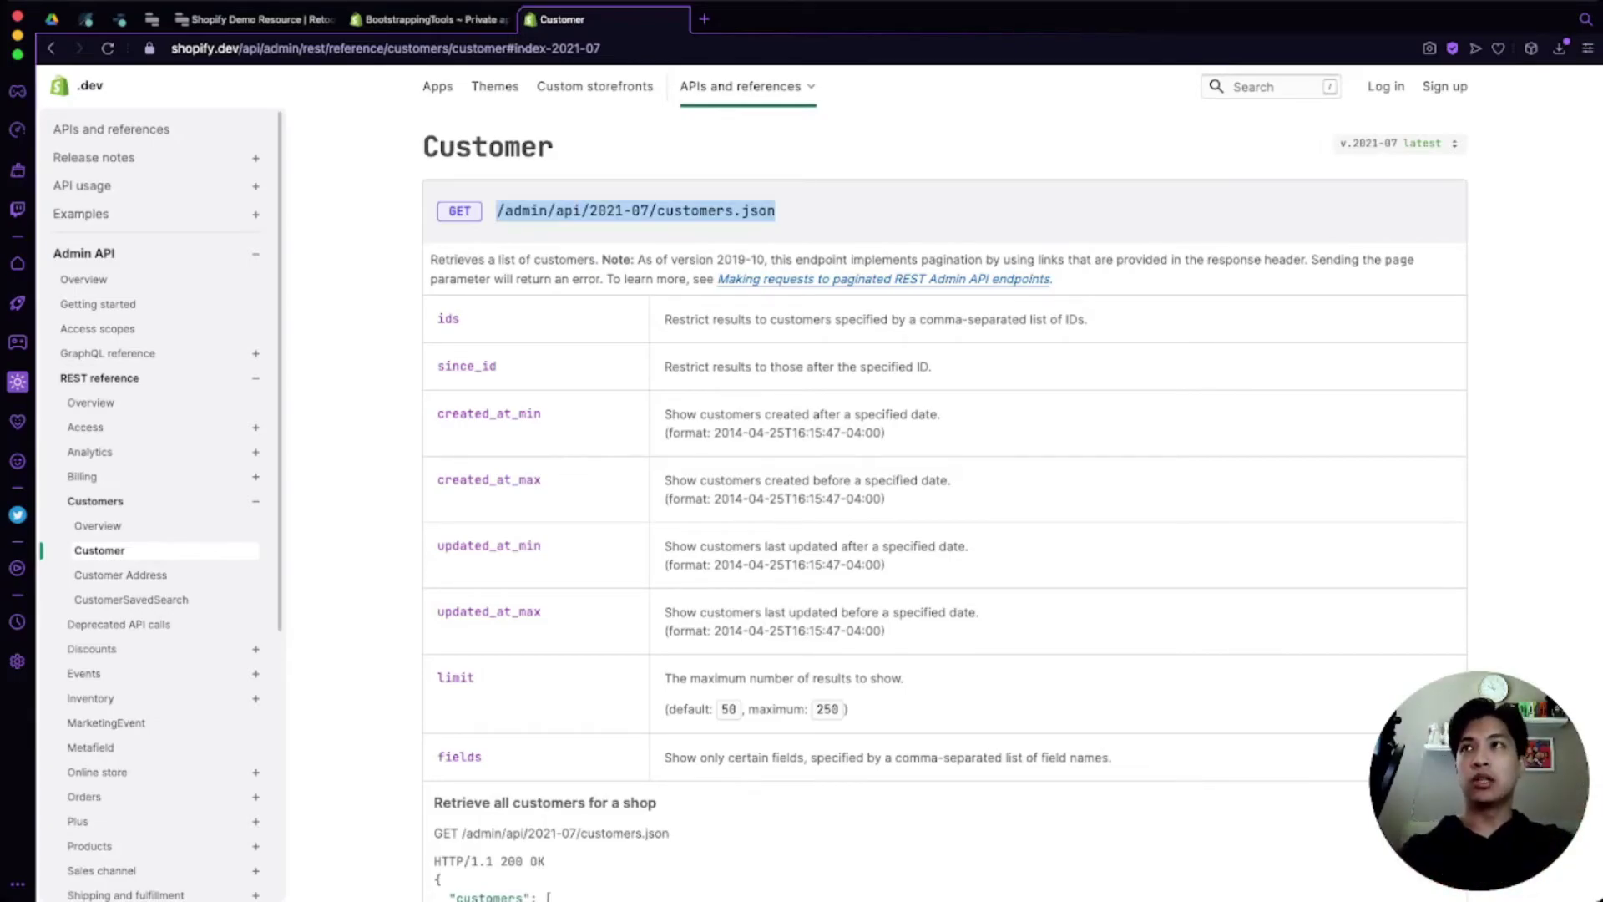
Step: Paste the private app's API key into the Basic Auth username field
{"action": "key", "text": "ctrl+shift+Tab"}
{"action": "key", "text": "ctrl+shift+Tab"}
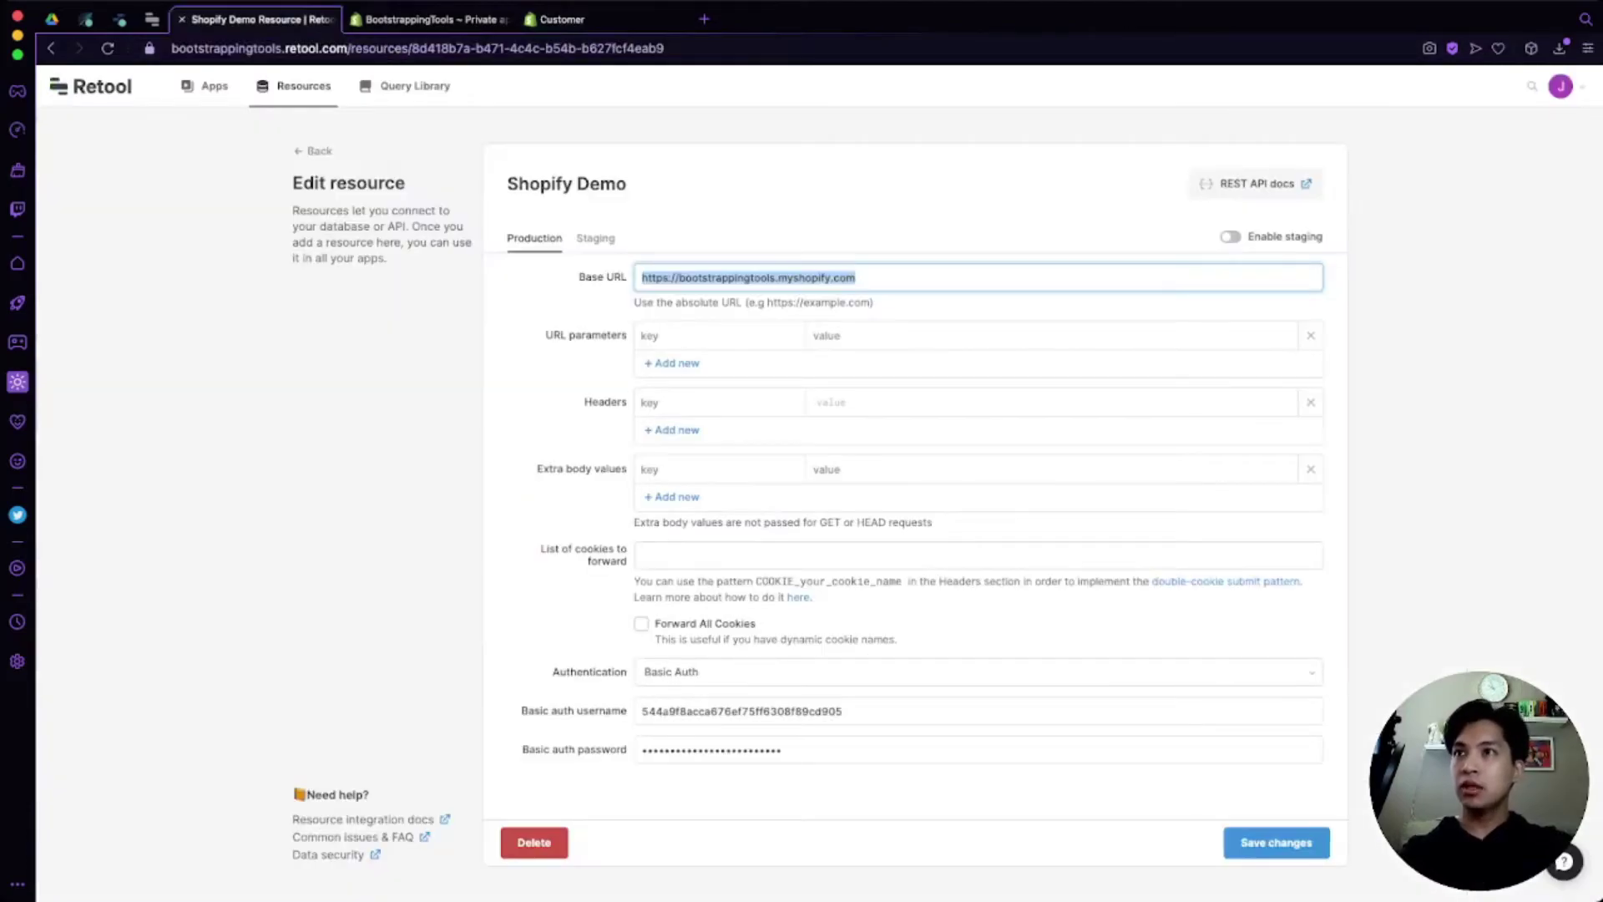
{"action": "key", "text": "ctrl+Tab"}
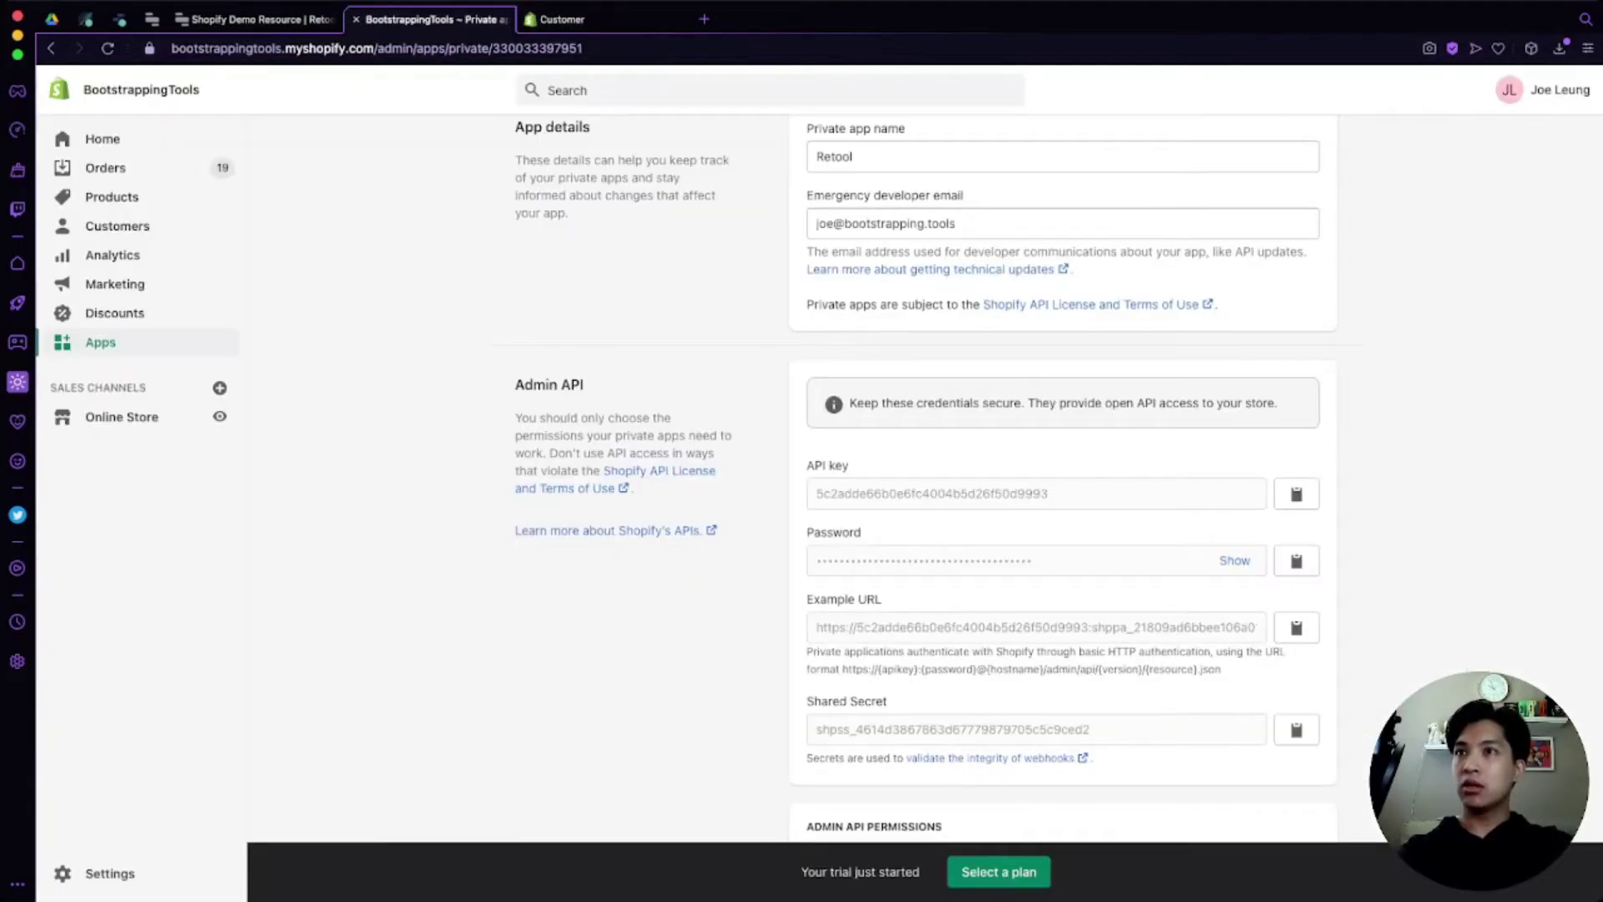
{"action": "double_click", "coordinate": [932, 493]}
{"action": "key", "text": "ctrl+c"}
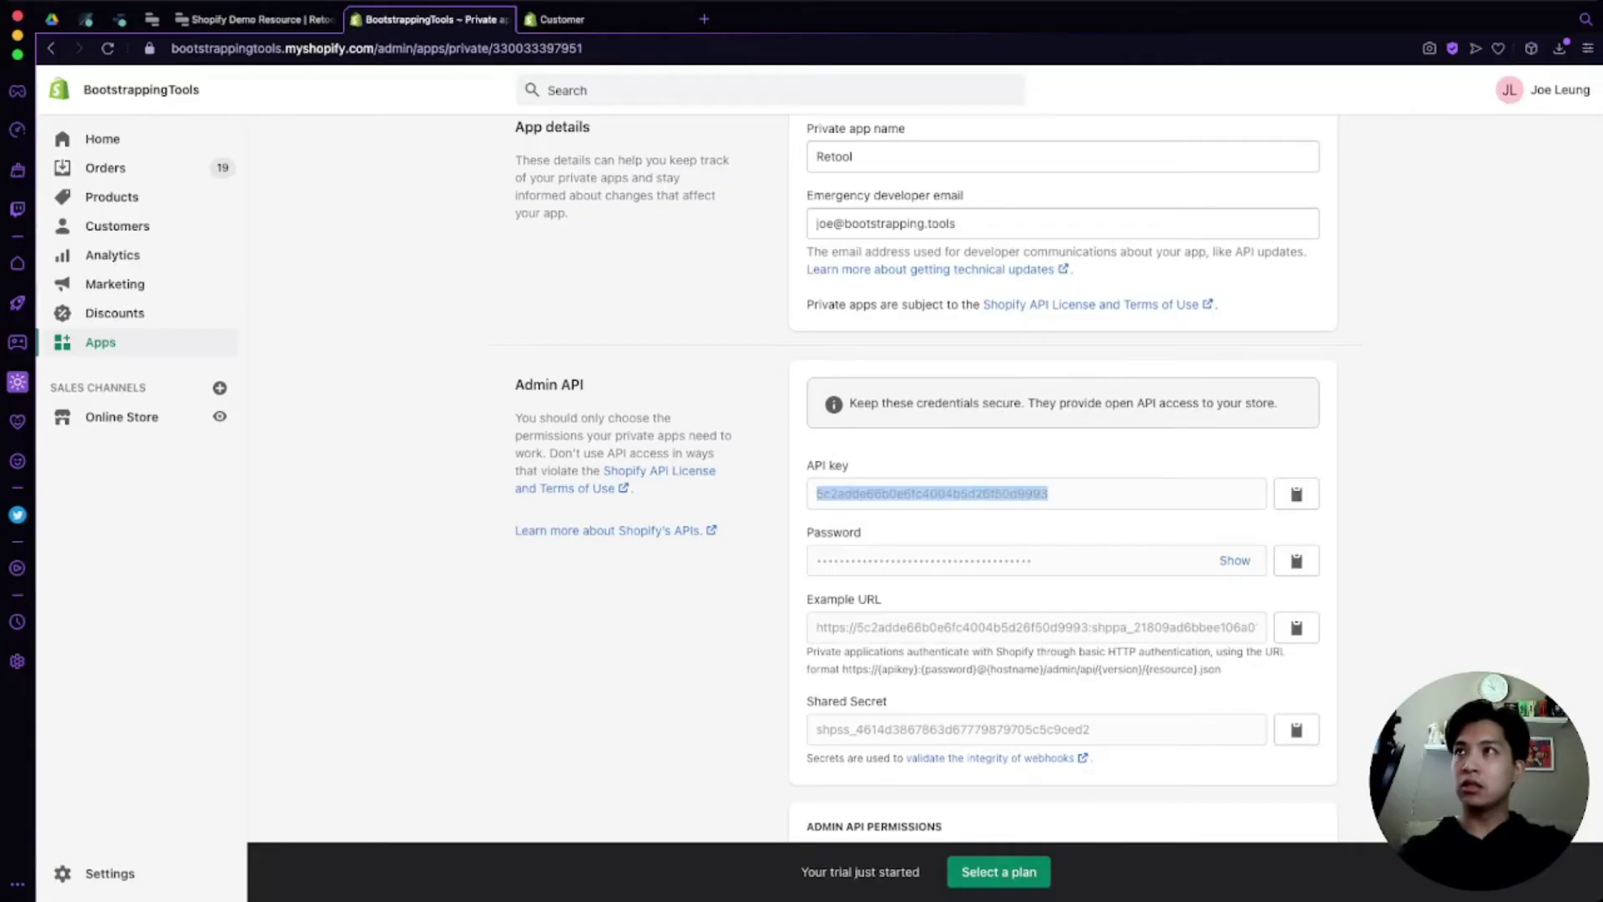
{"action": "key", "text": "ctrl+shift+Tab"}
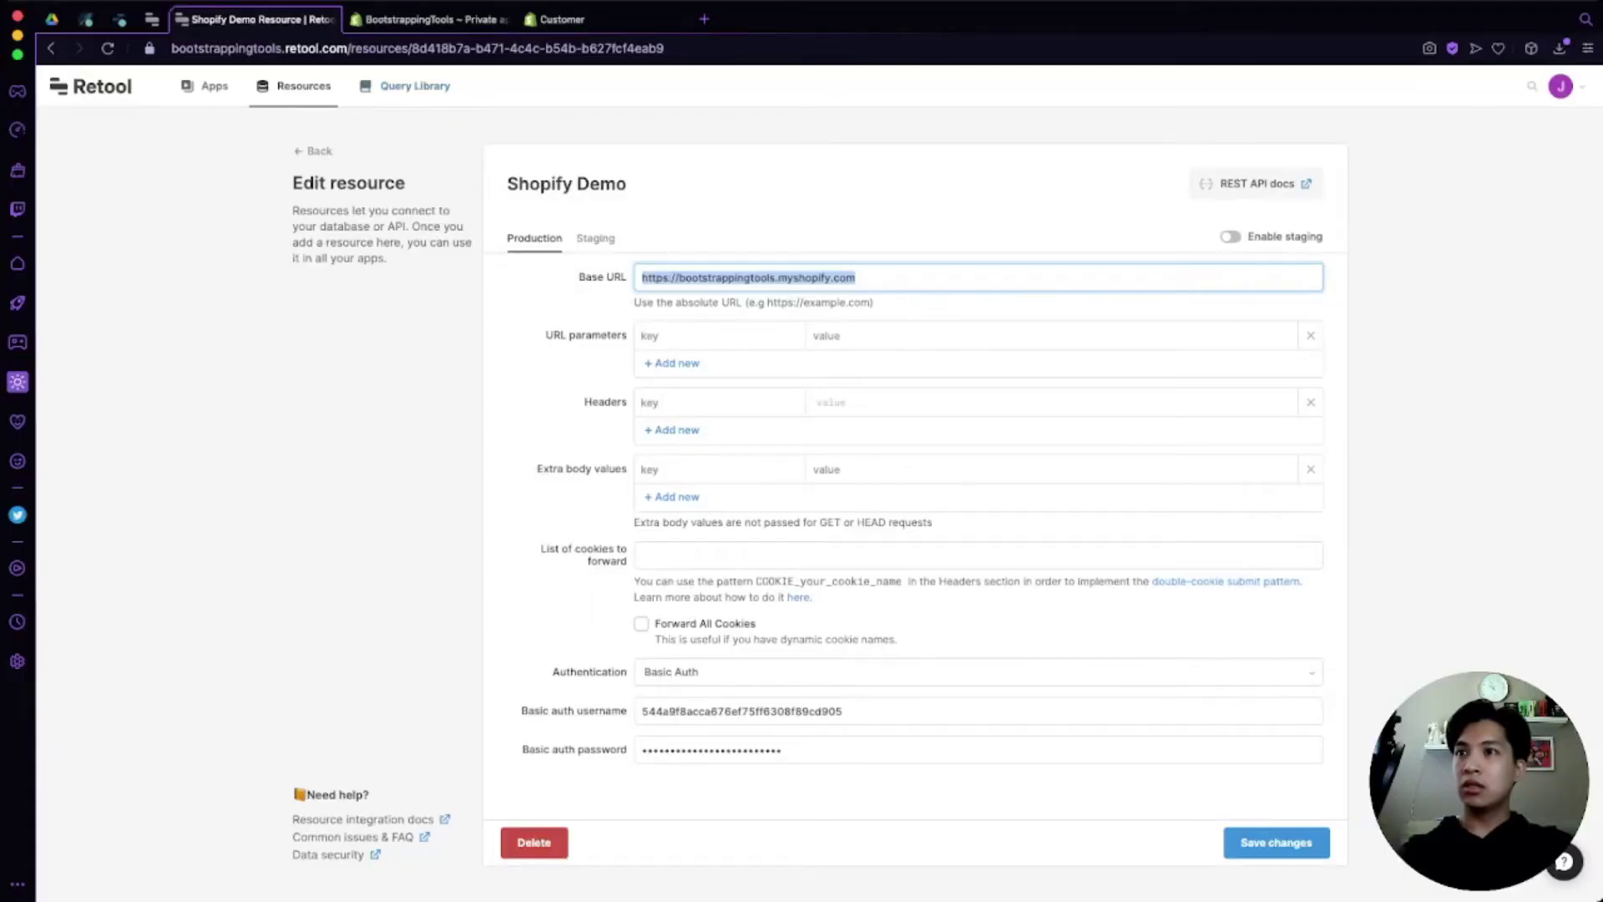
{"action": "triple_click", "coordinate": [719, 711]}
{"action": "key", "text": "ctrl+v"}
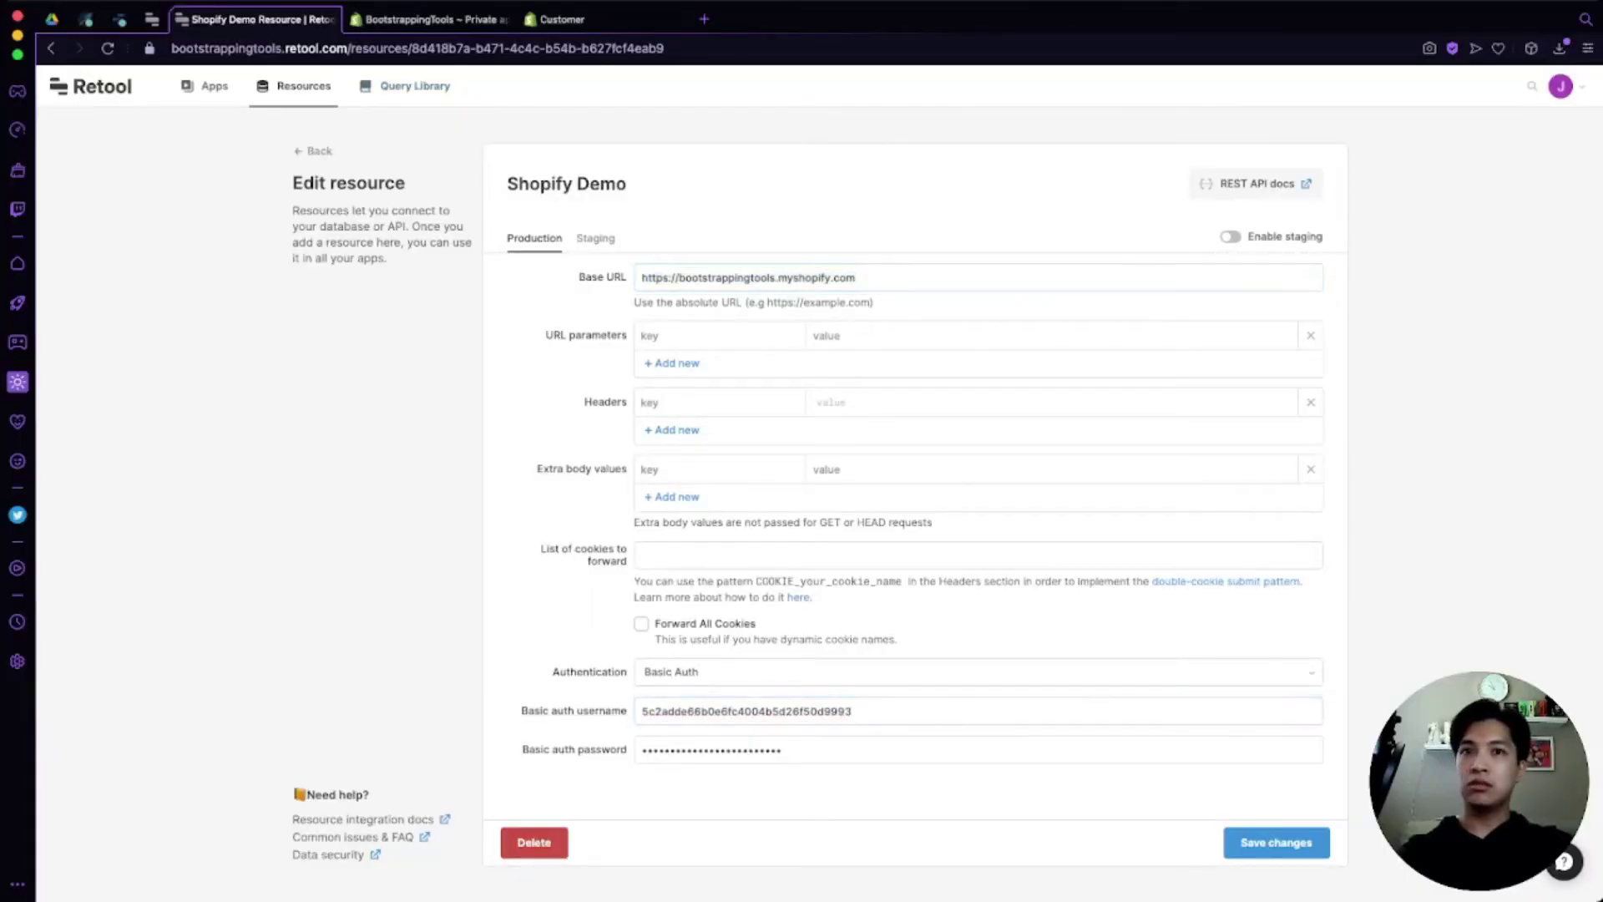
Step: Reveal the private app's password and paste it into the Basic Auth password field
{"action": "key", "text": "ctrl+Tab"}
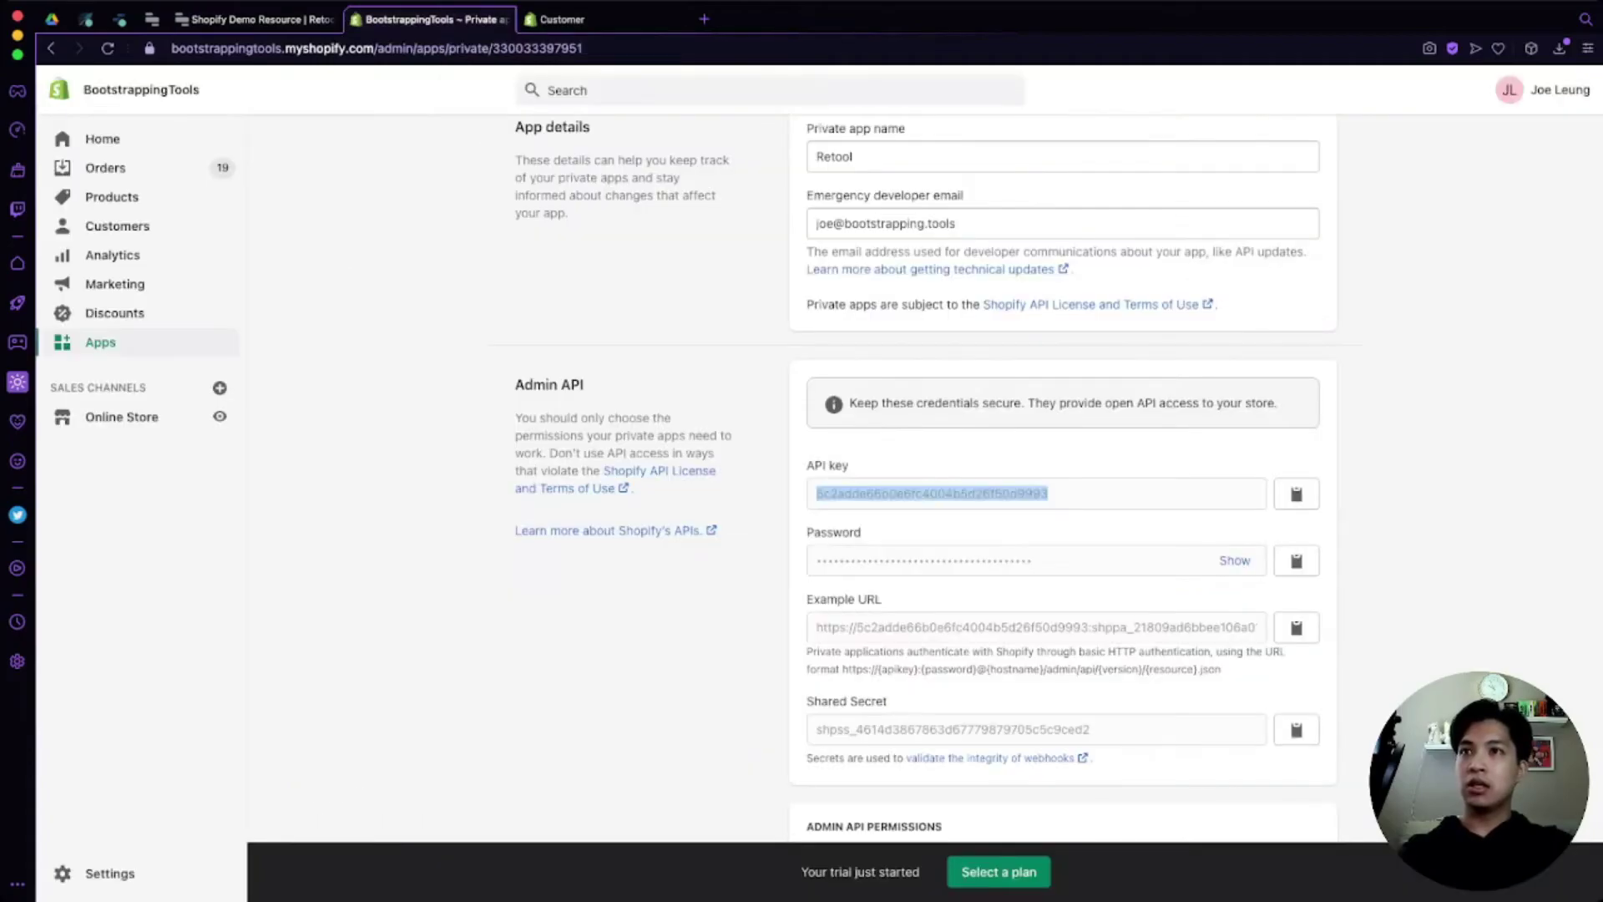
{"action": "left_click", "coordinate": [1236, 561]}
{"action": "double_click", "coordinate": [950, 560]}
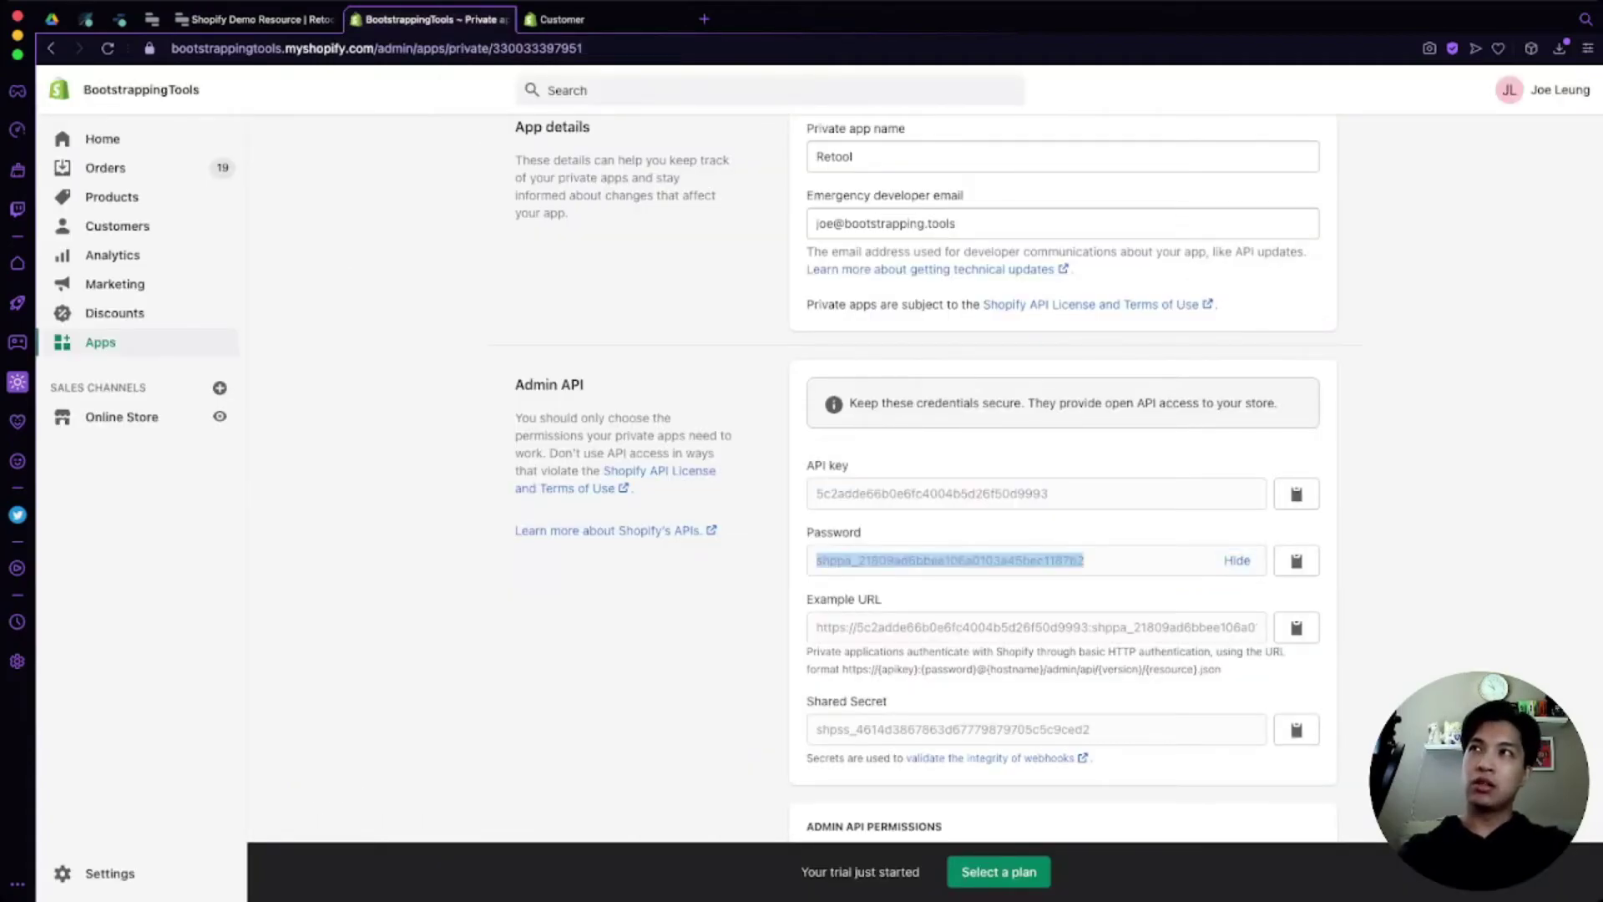
{"action": "key", "text": "ctrl+shift+Tab"}
{"action": "left_click", "coordinate": [835, 750]}
{"action": "key", "text": "ctrl+a"}
{"action": "key", "text": "ctrl+v"}
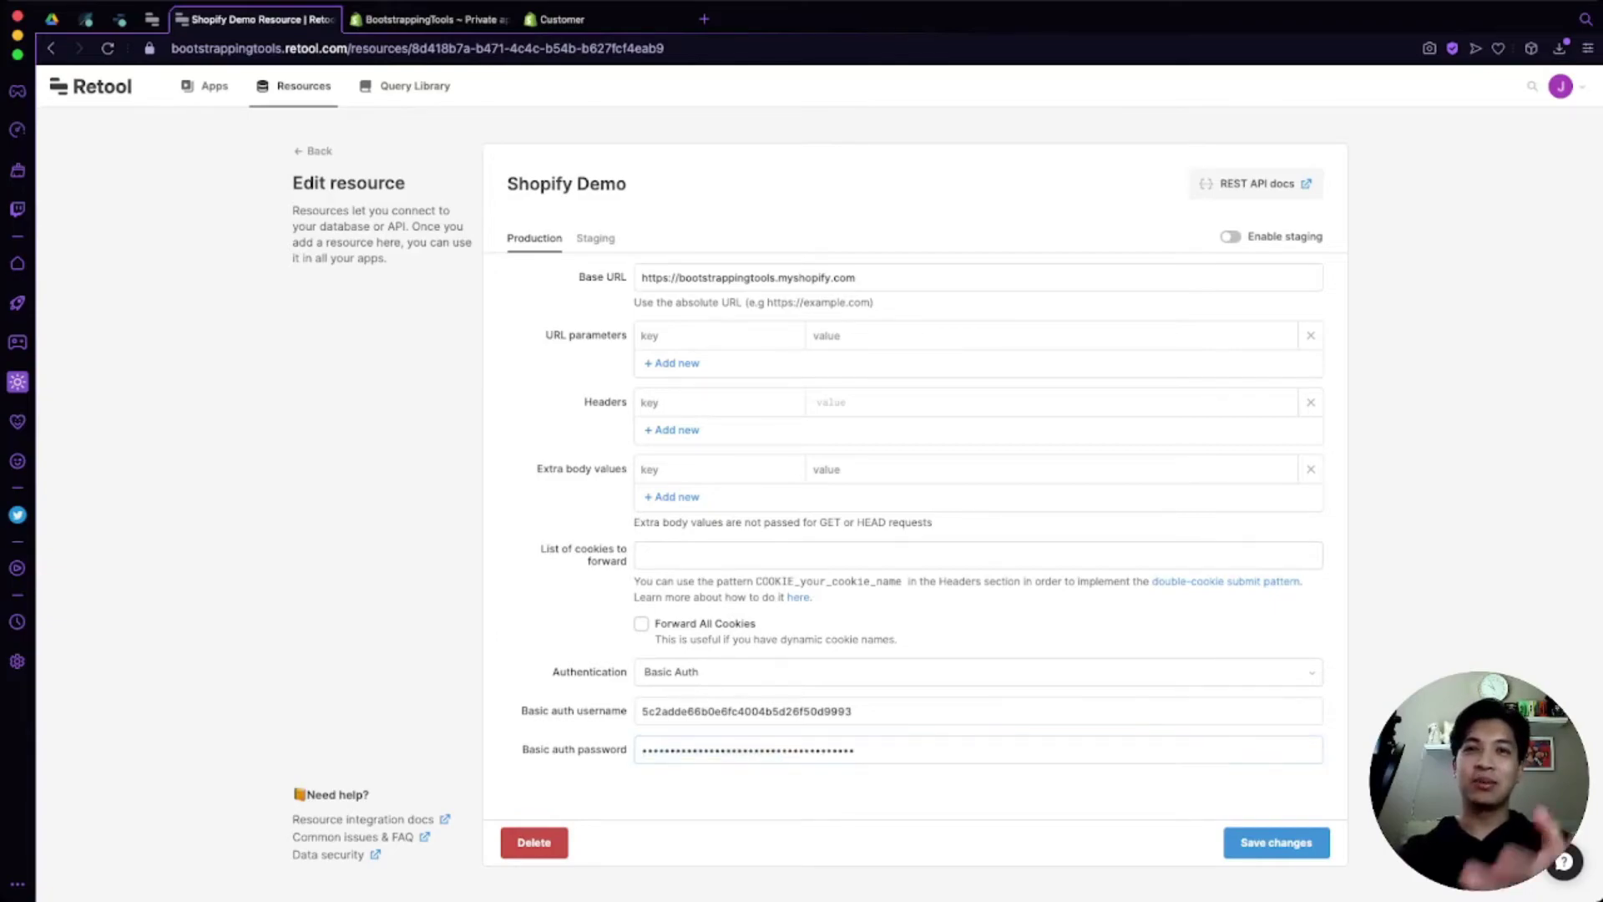
Step: Keep Basic Auth as the authentication type and check the username and password fields
{"action": "scroll", "coordinate": [977, 671], "scroll_direction": "down", "scroll_amount": 1}
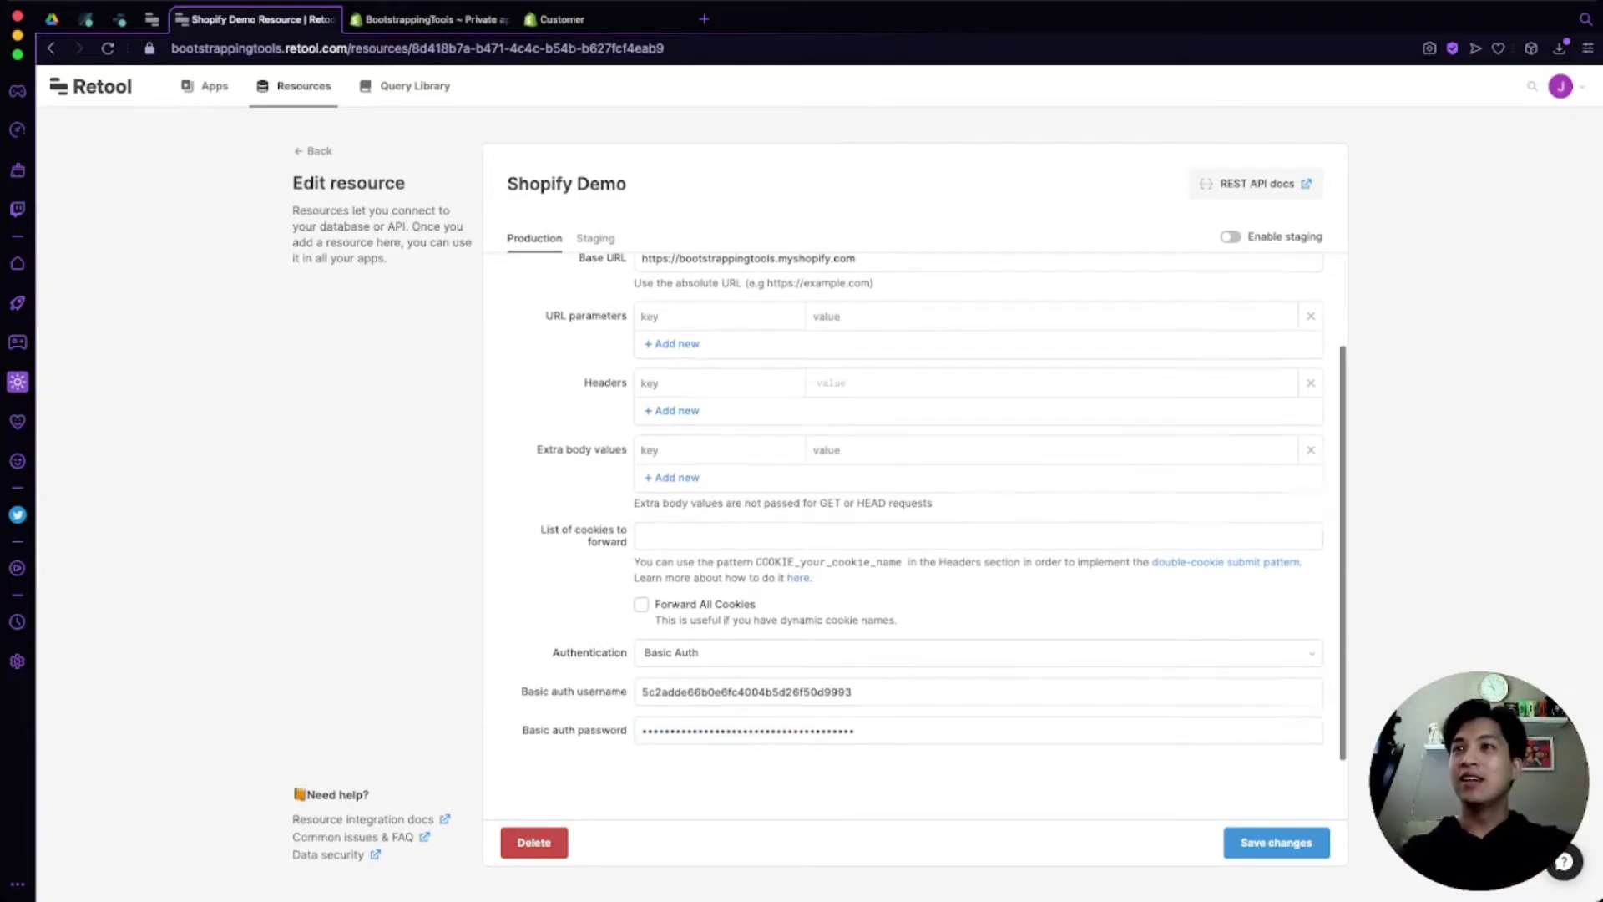
{"action": "key", "text": "Down"}
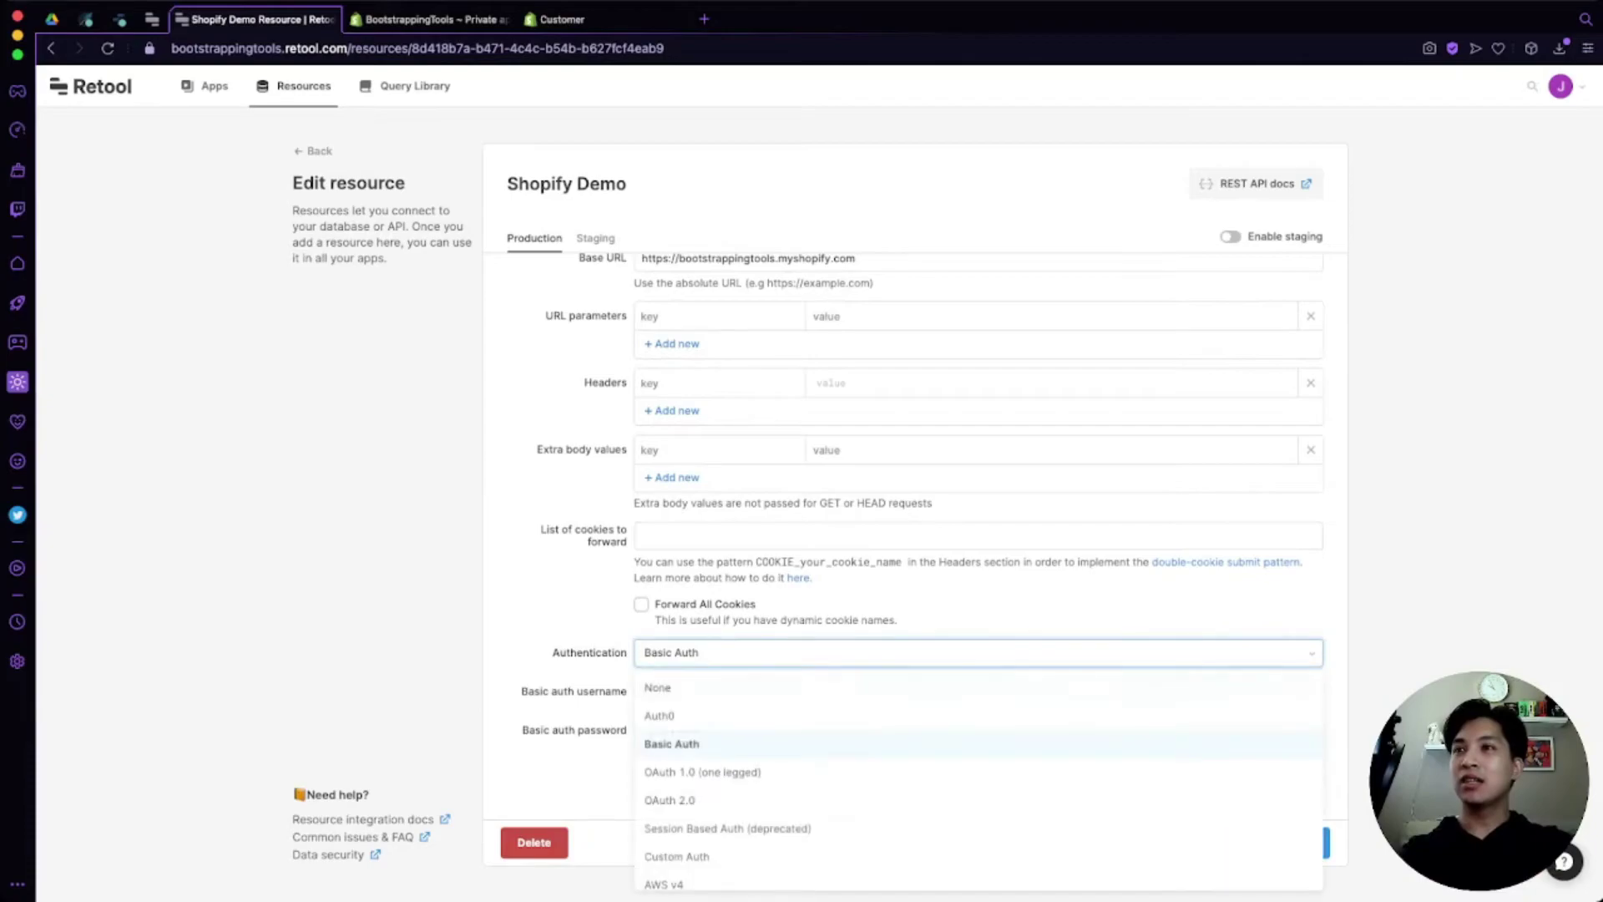
{"action": "key", "text": "Return"}
{"action": "double_click", "coordinate": [601, 692]}
{"action": "double_click", "coordinate": [601, 730]}
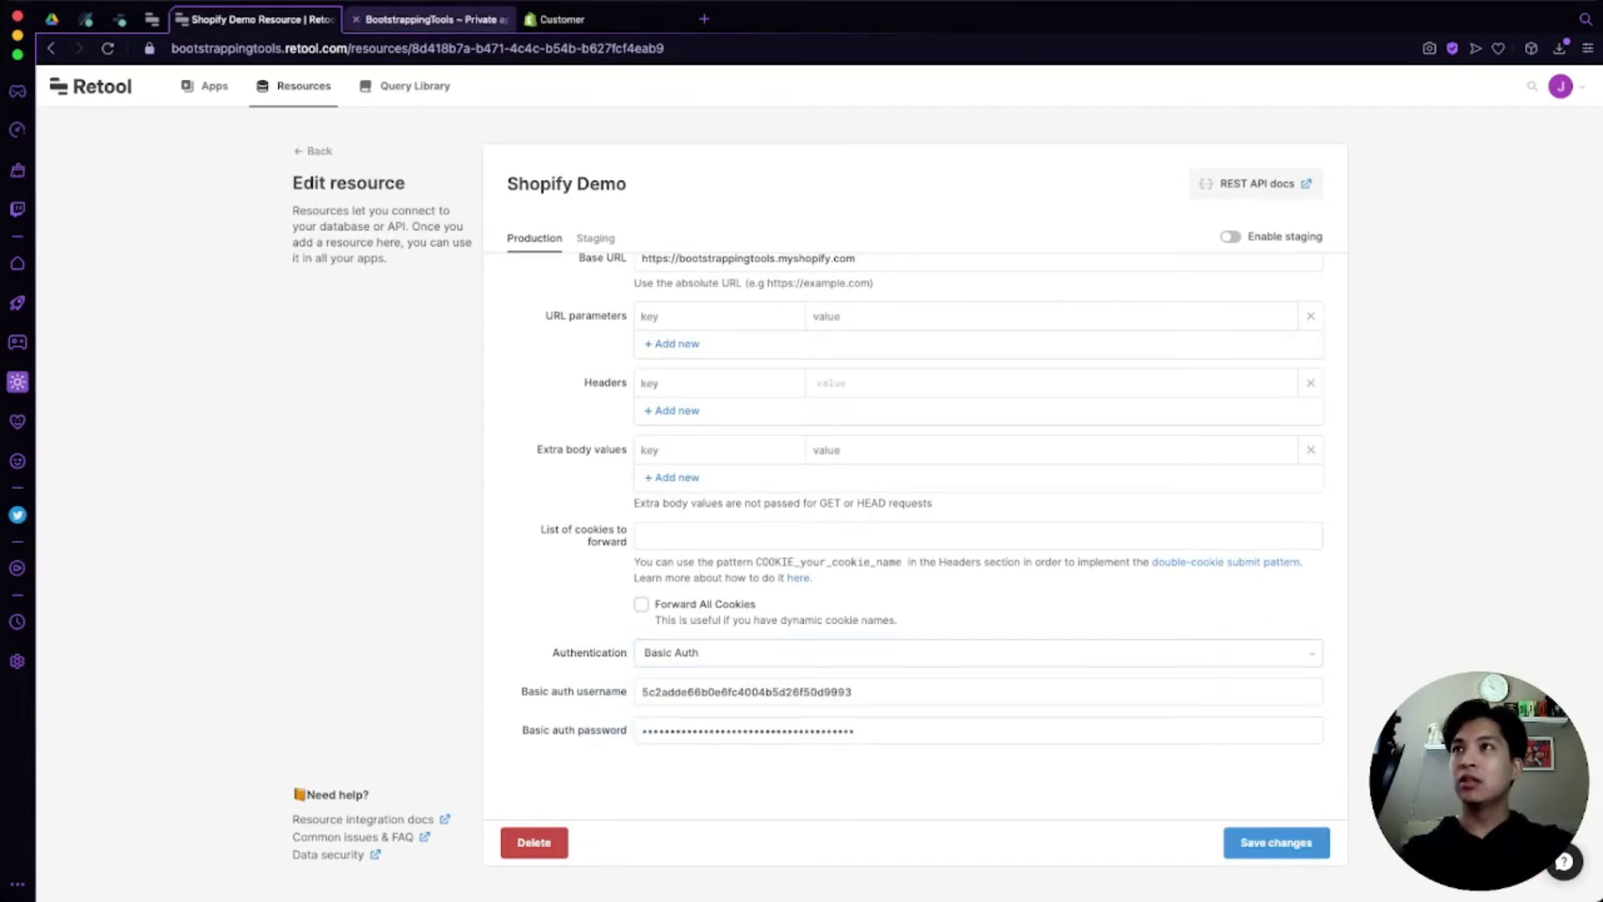
Step: Hide the private app's password again, then go to Retool's apps list
{"action": "left_click", "coordinate": [430, 19]}
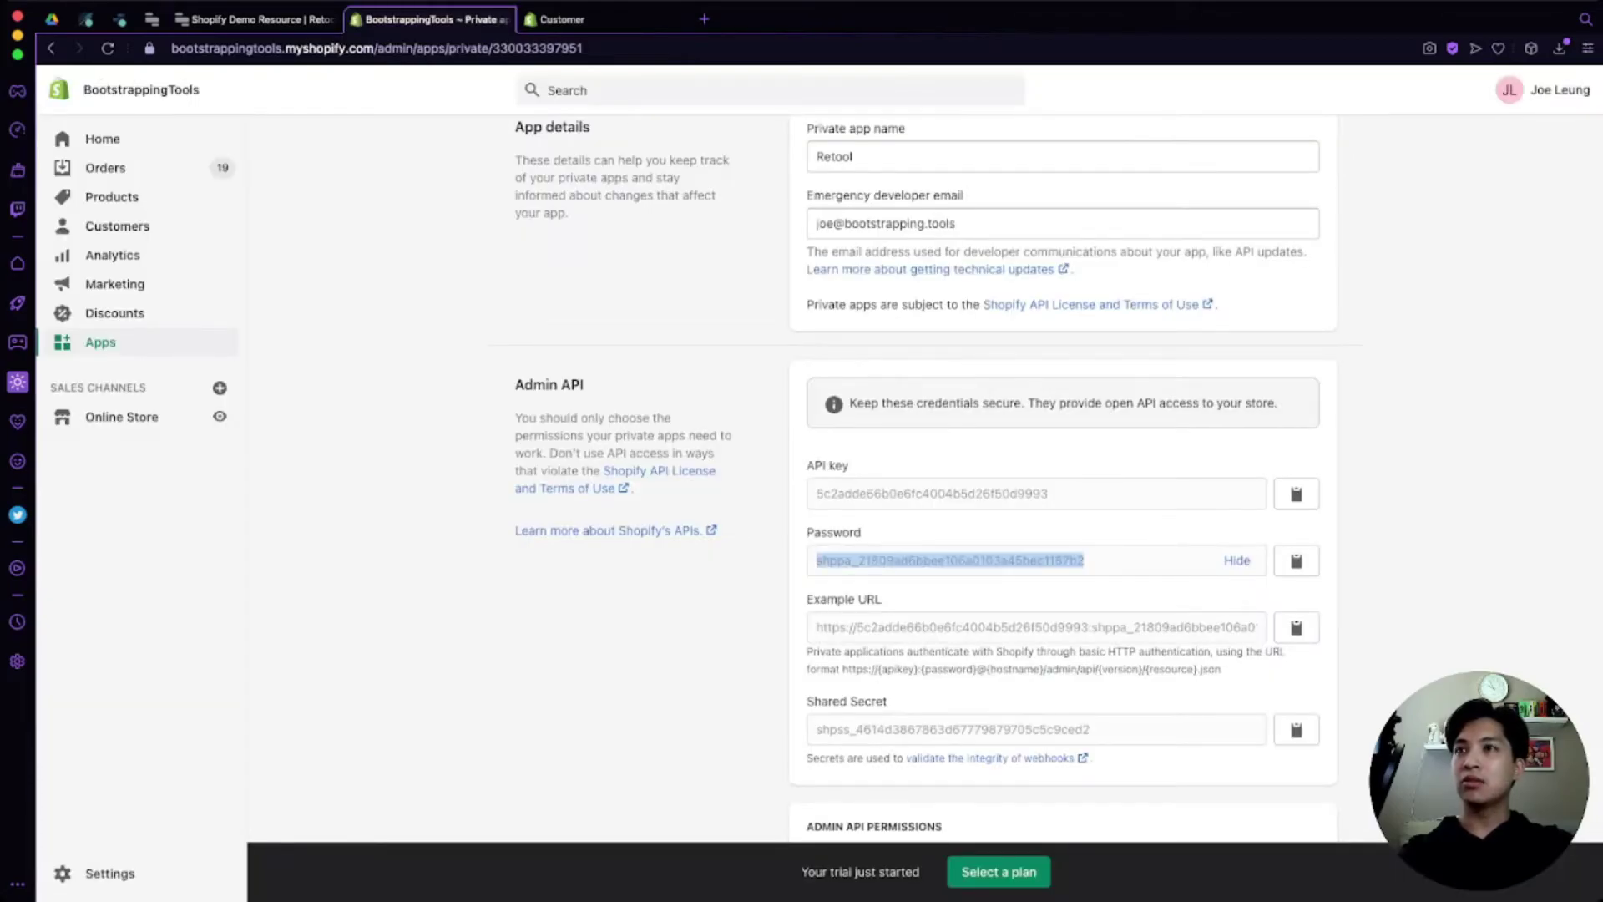
{"action": "left_click", "coordinate": [1036, 494]}
{"action": "left_click", "coordinate": [1237, 561]}
{"action": "scroll", "coordinate": [1061, 476], "scroll_direction": "down", "scroll_amount": 1}
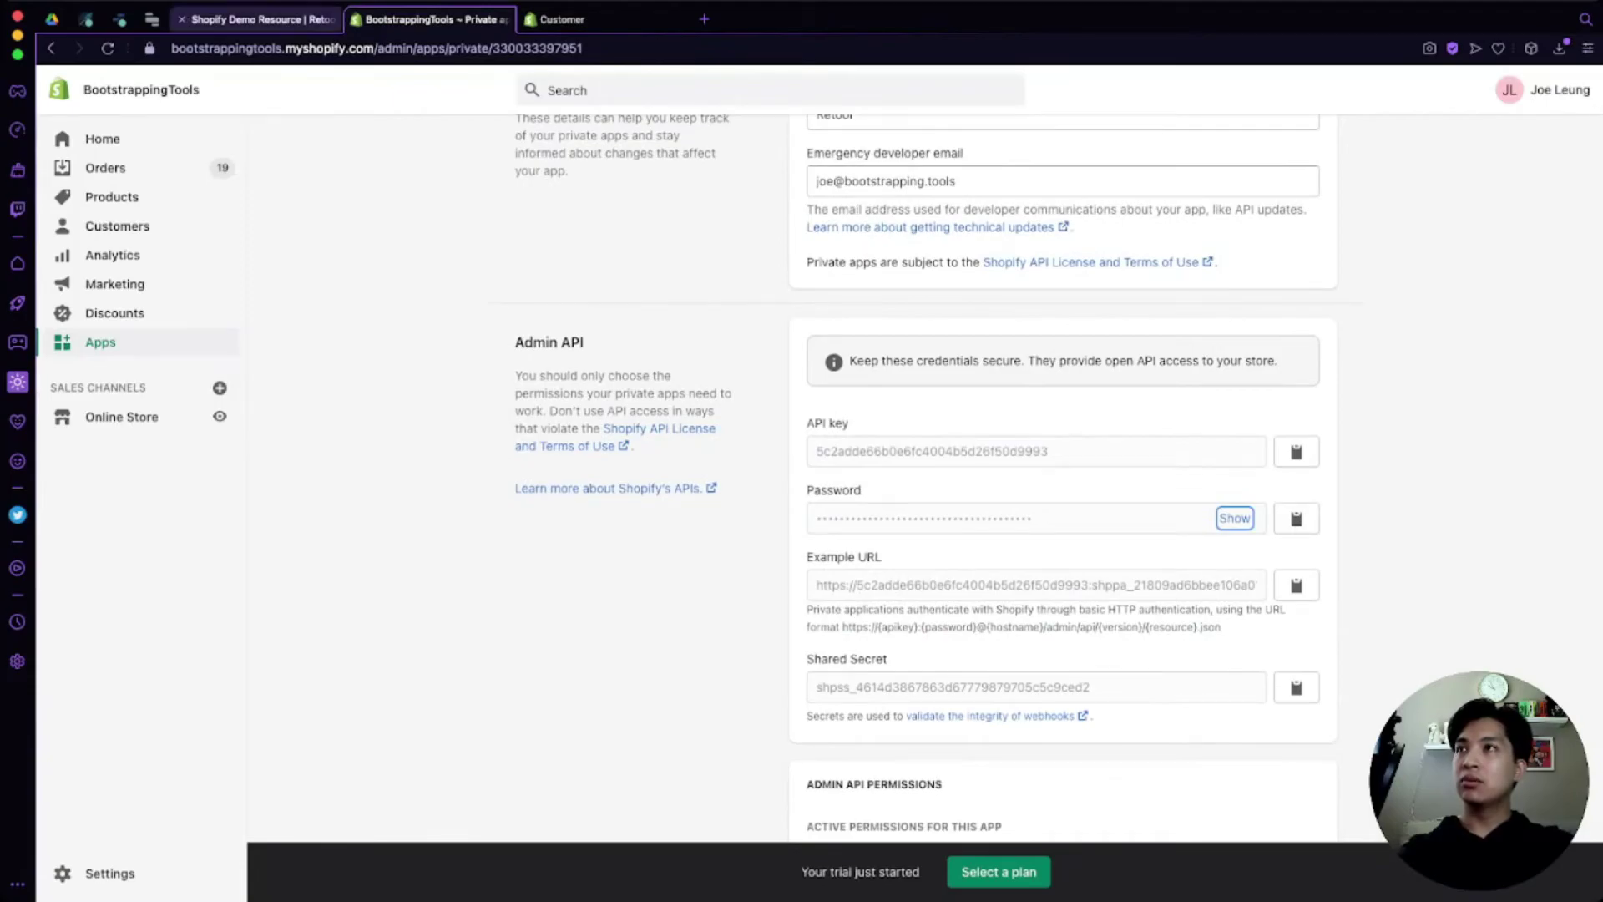
{"action": "left_click", "coordinate": [255, 19]}
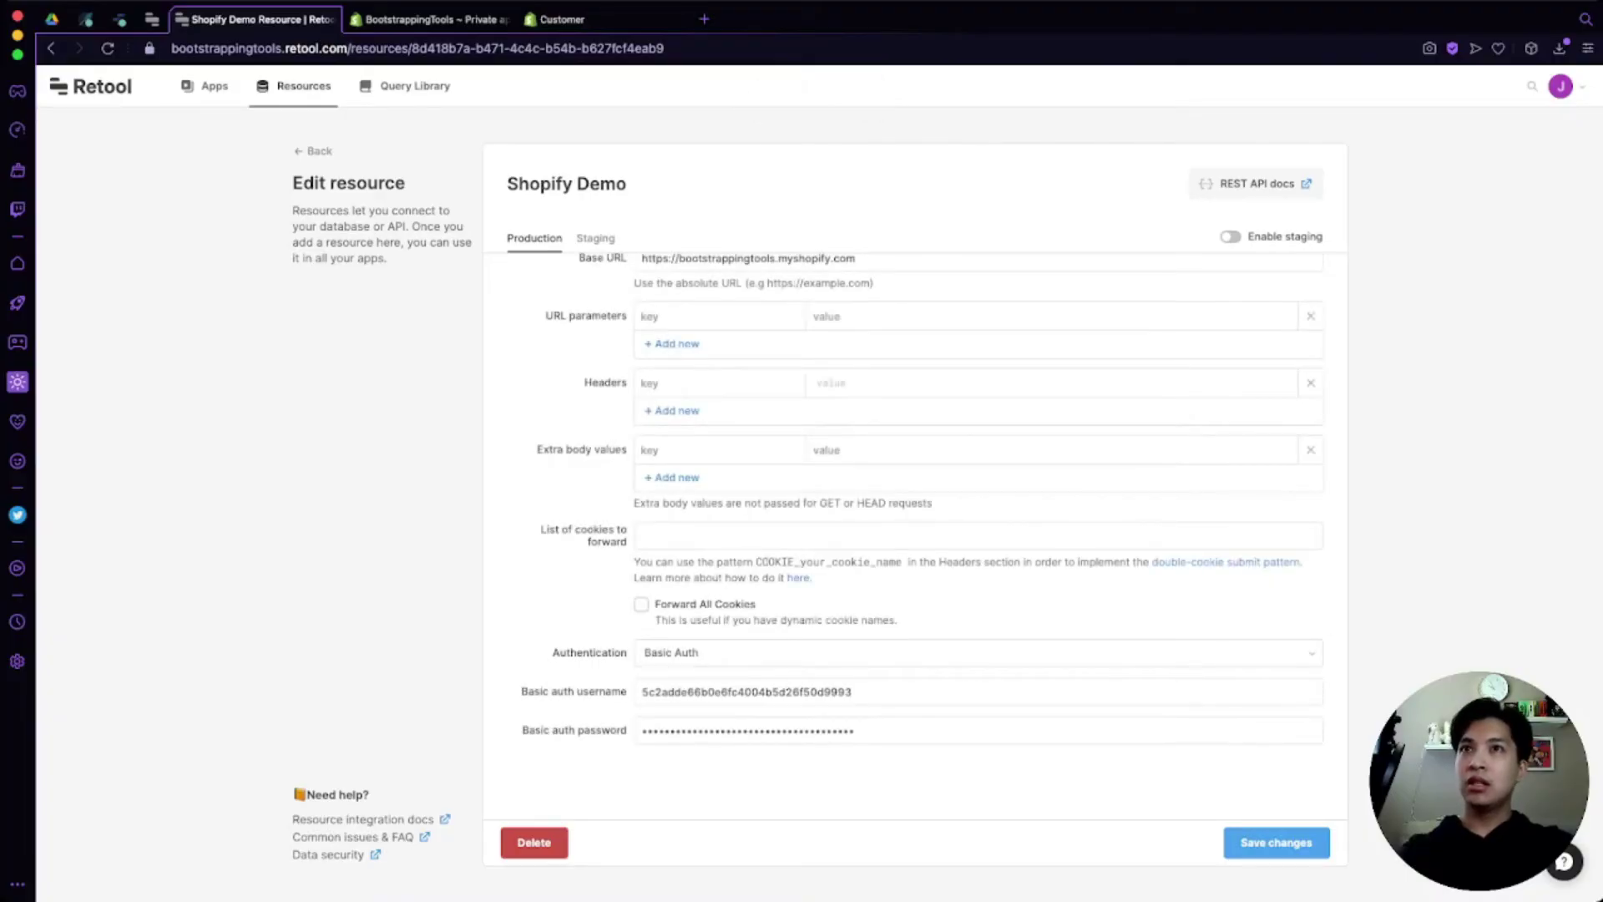
{"action": "left_click", "coordinate": [205, 86]}
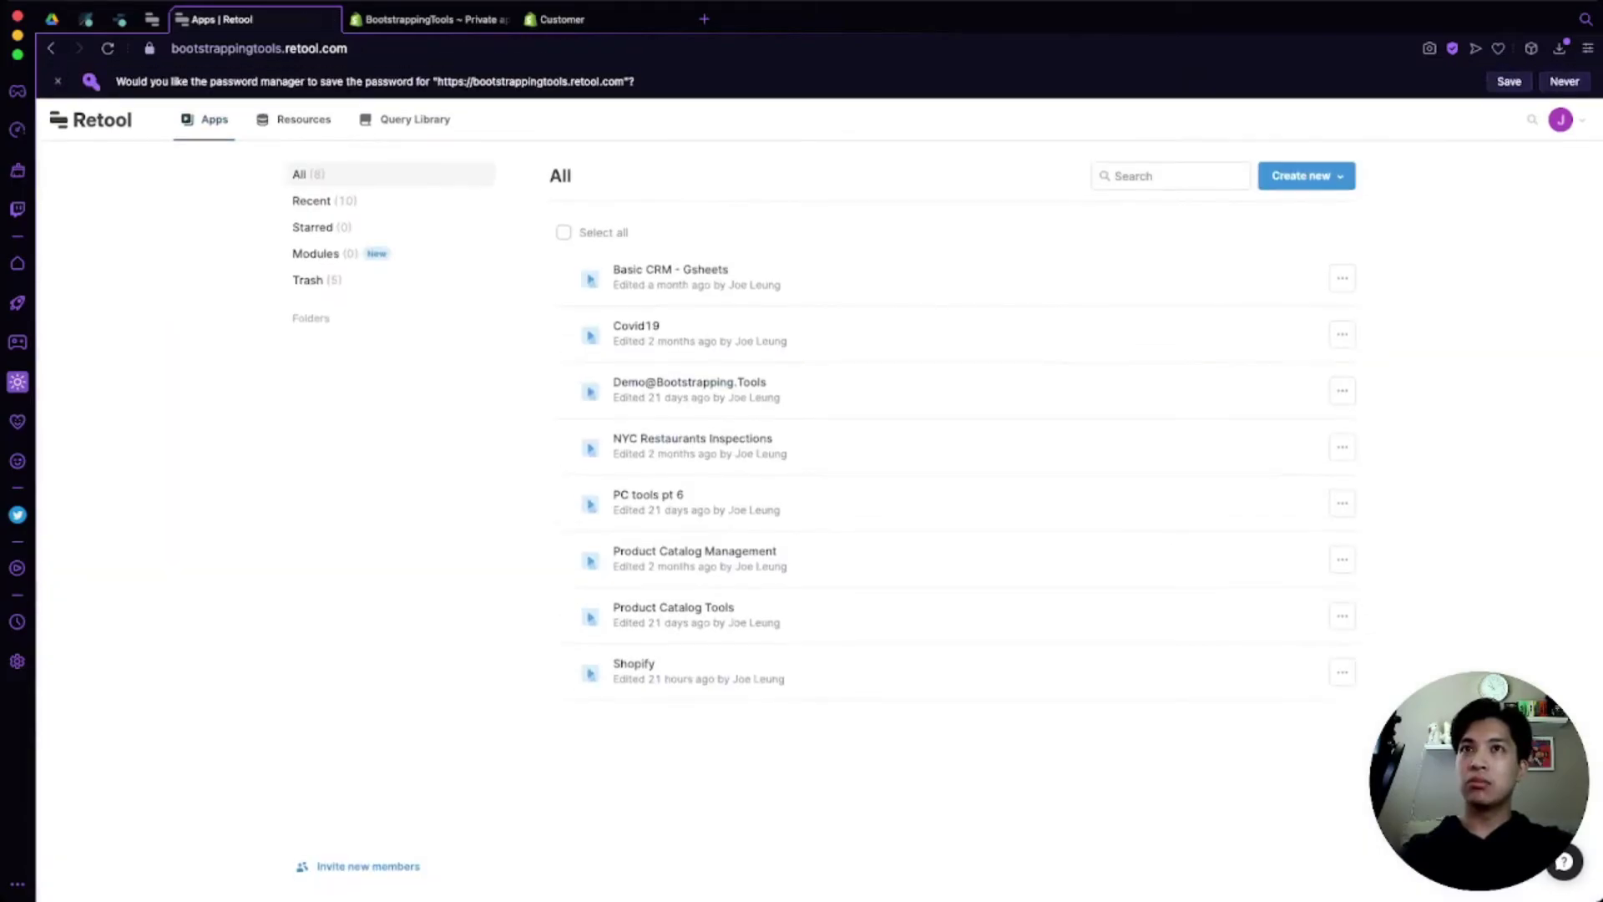
Step: Create a blank app named 'Shopify Demo' from the Create new menu
{"action": "left_click", "coordinate": [1305, 175]}
{"action": "left_click", "coordinate": [1250, 210]}
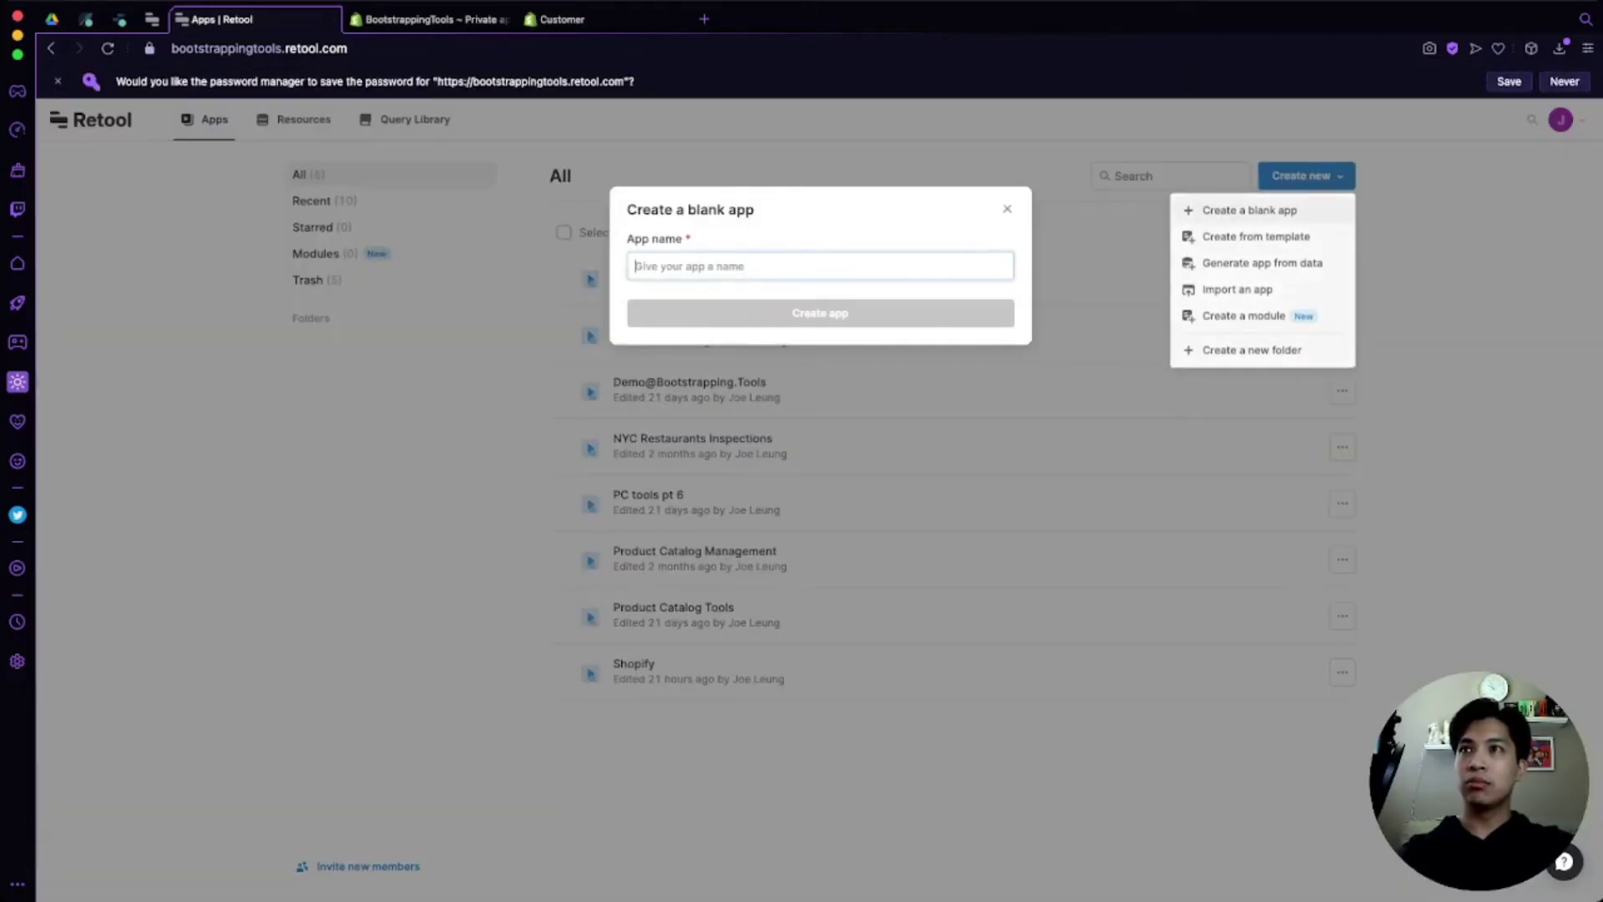
{"action": "type", "text": "Shopify Demo"}
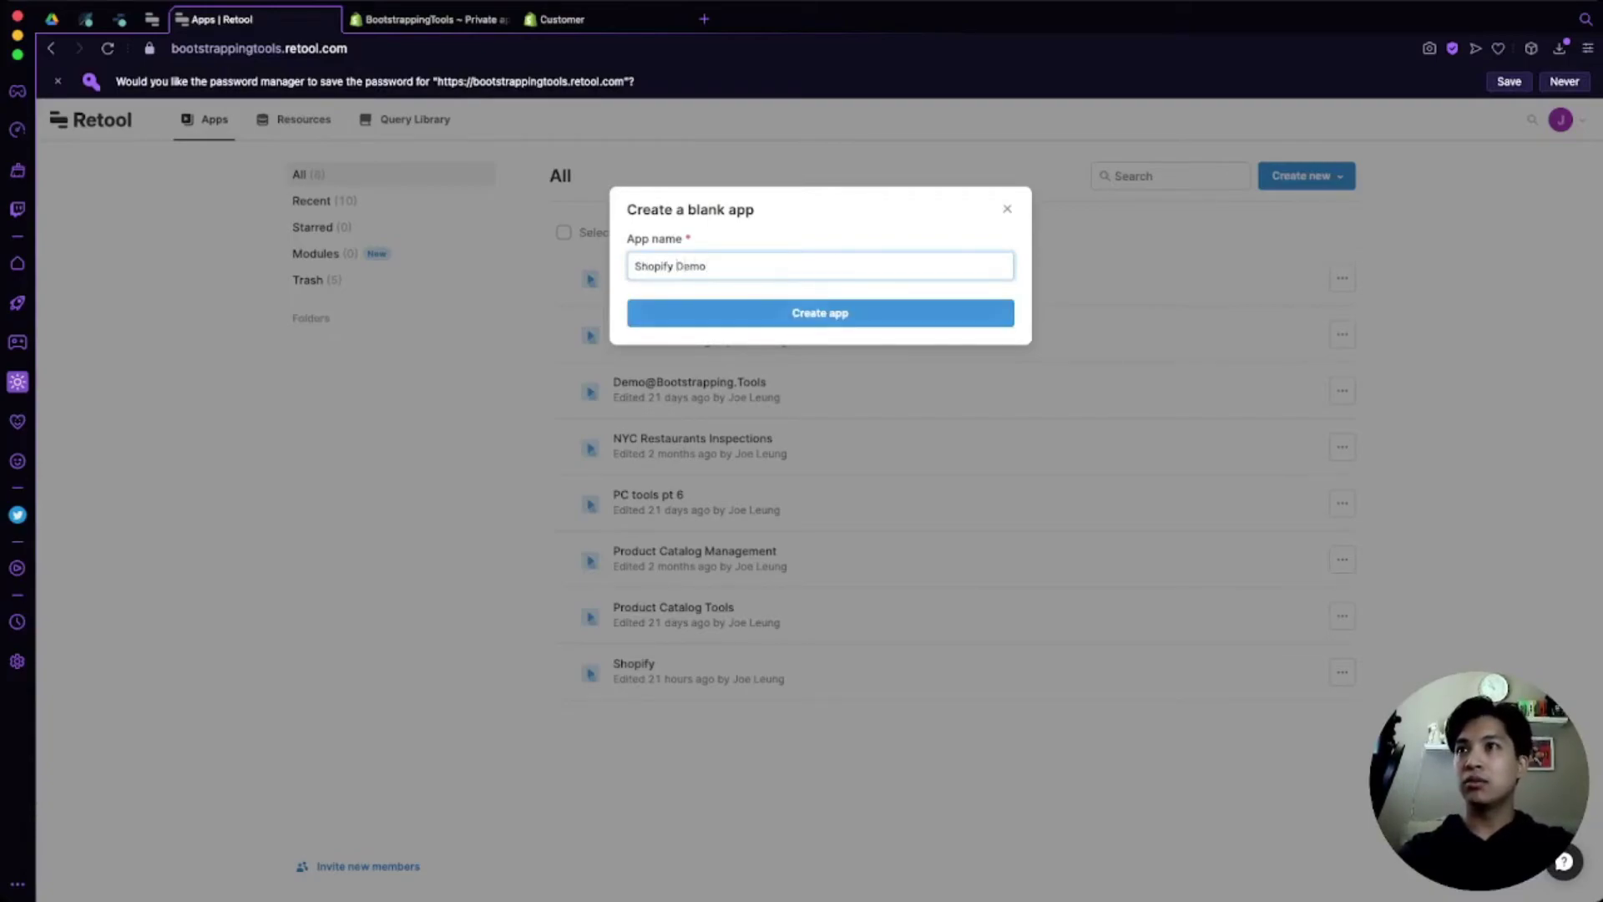
{"action": "key", "text": "Return"}
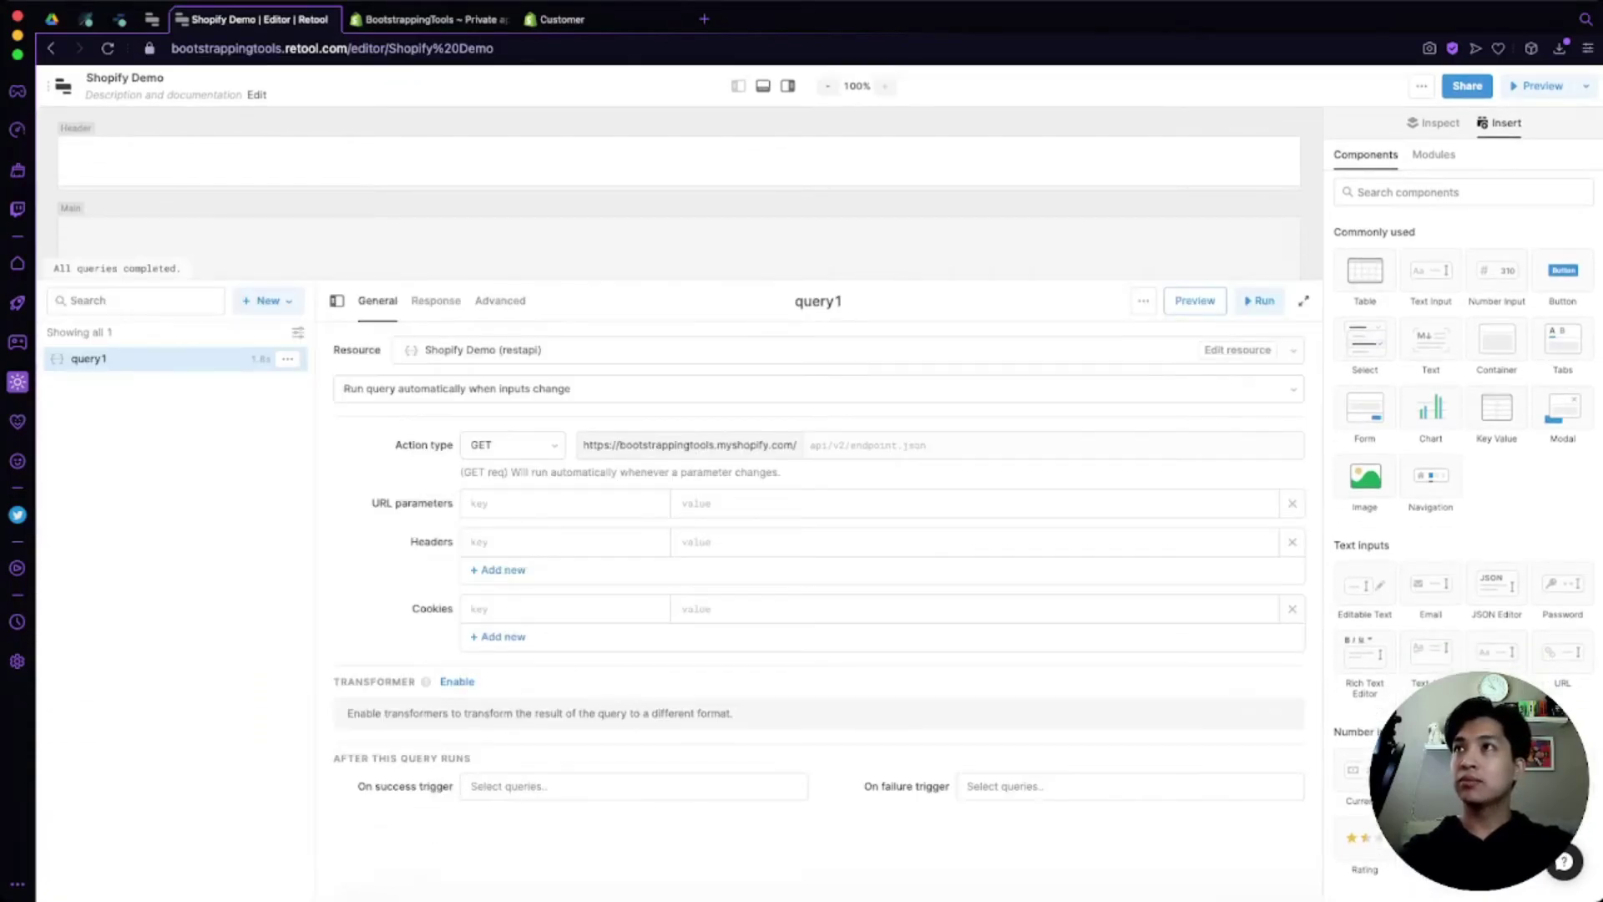
Step: Rename query1 to getCustomers and keep Shopify Demo as its resource
{"action": "left_click", "coordinate": [818, 300]}
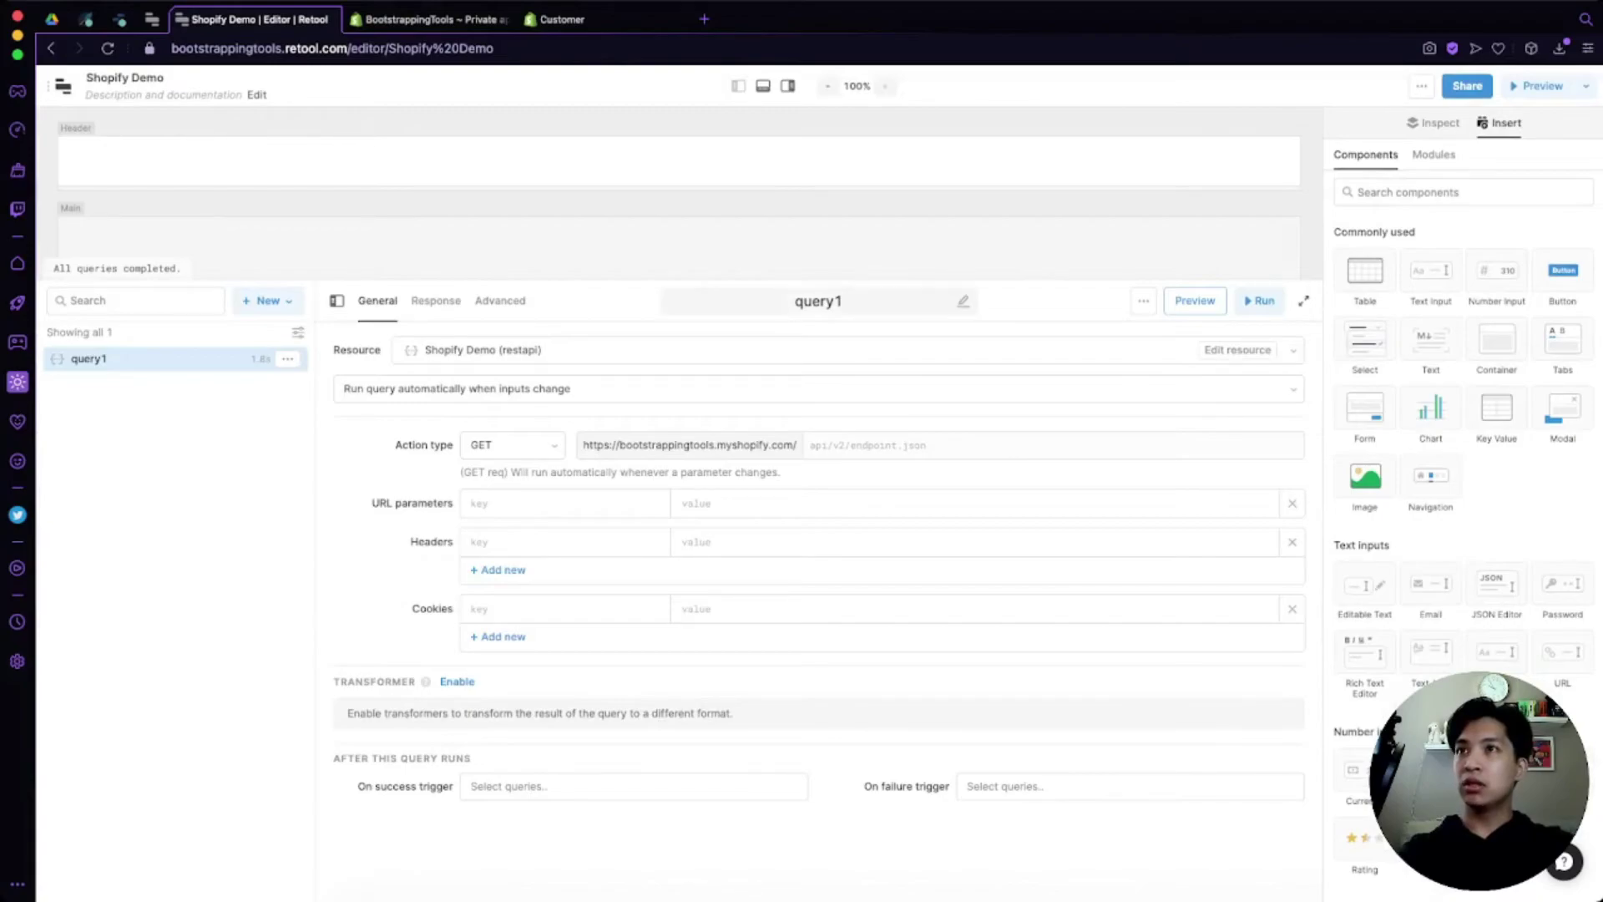
{"action": "type", "text": "getCustomers"}
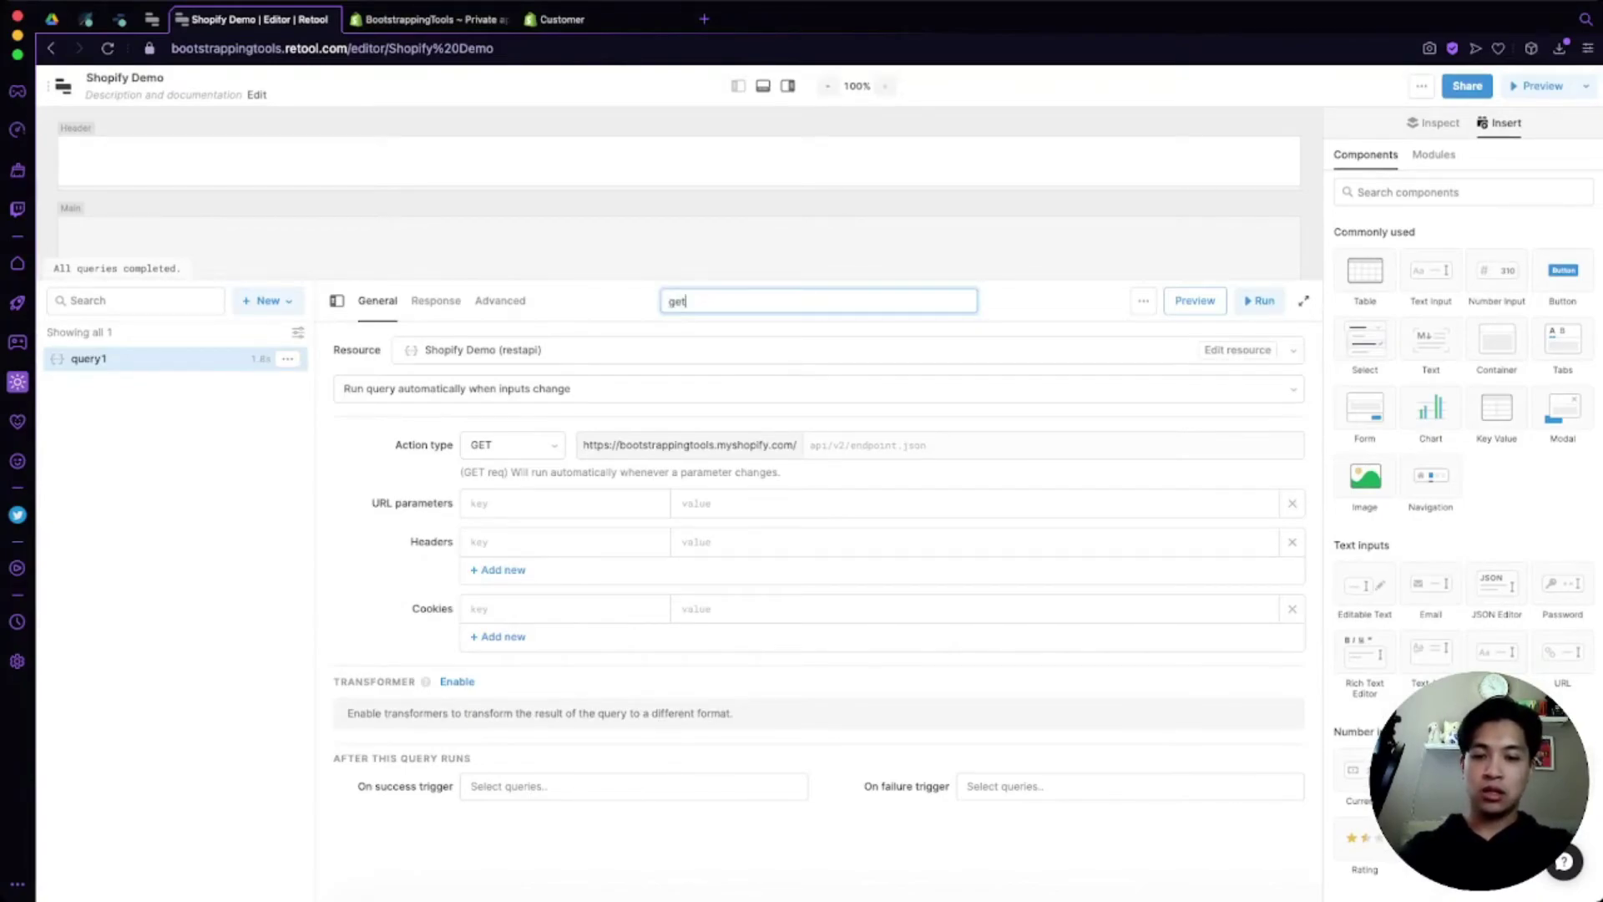
{"action": "key", "text": "Return"}
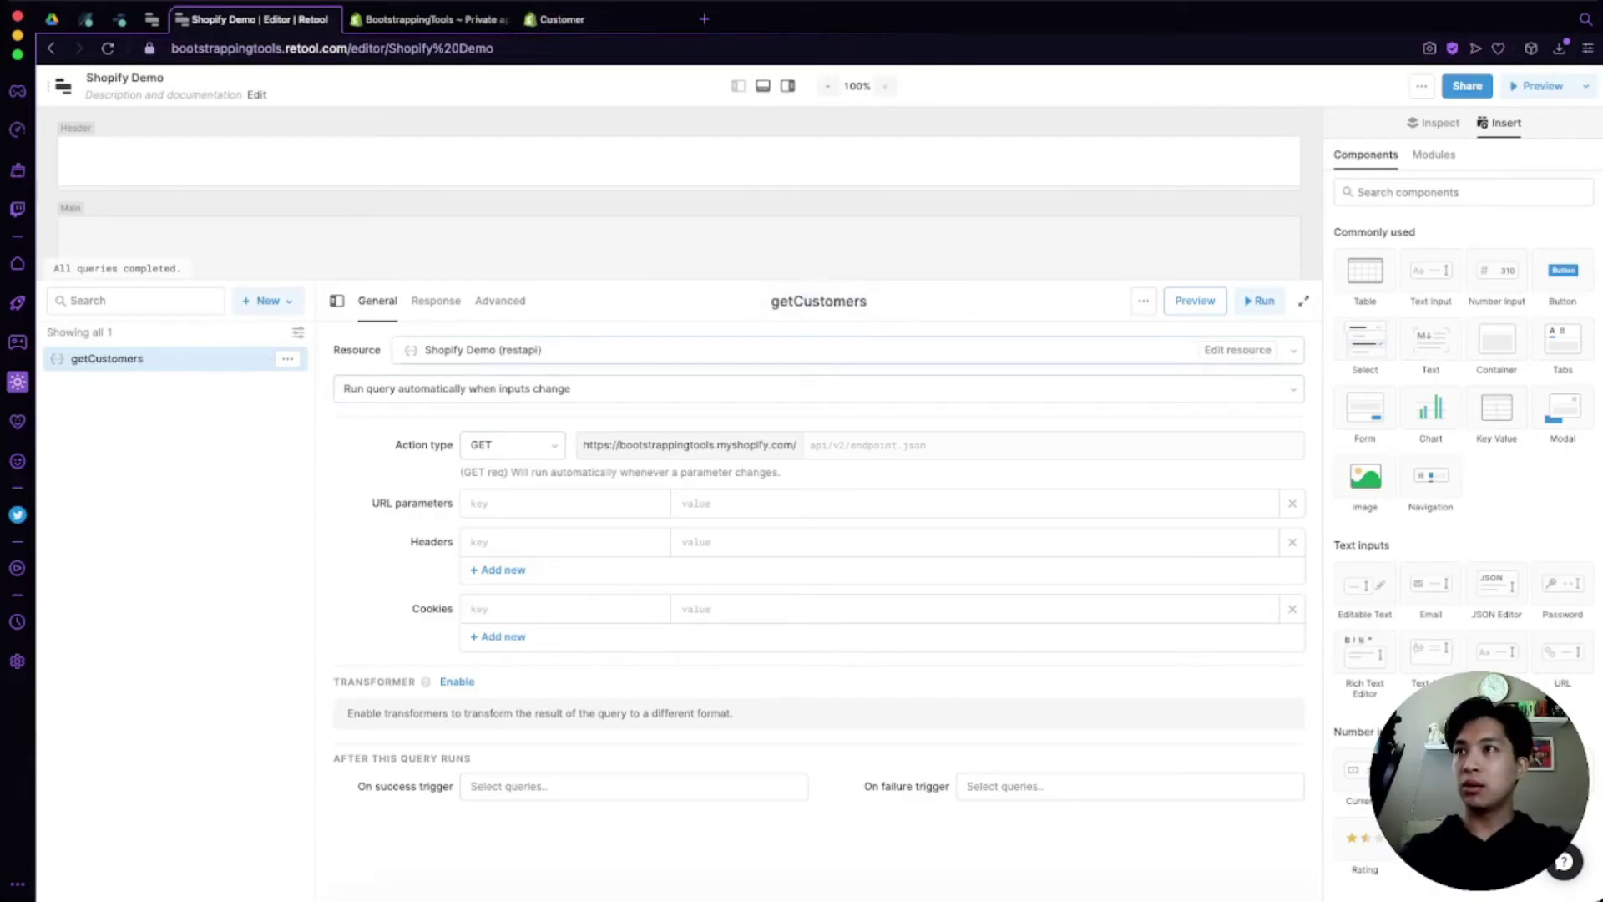
{"action": "left_click", "coordinate": [1293, 350]}
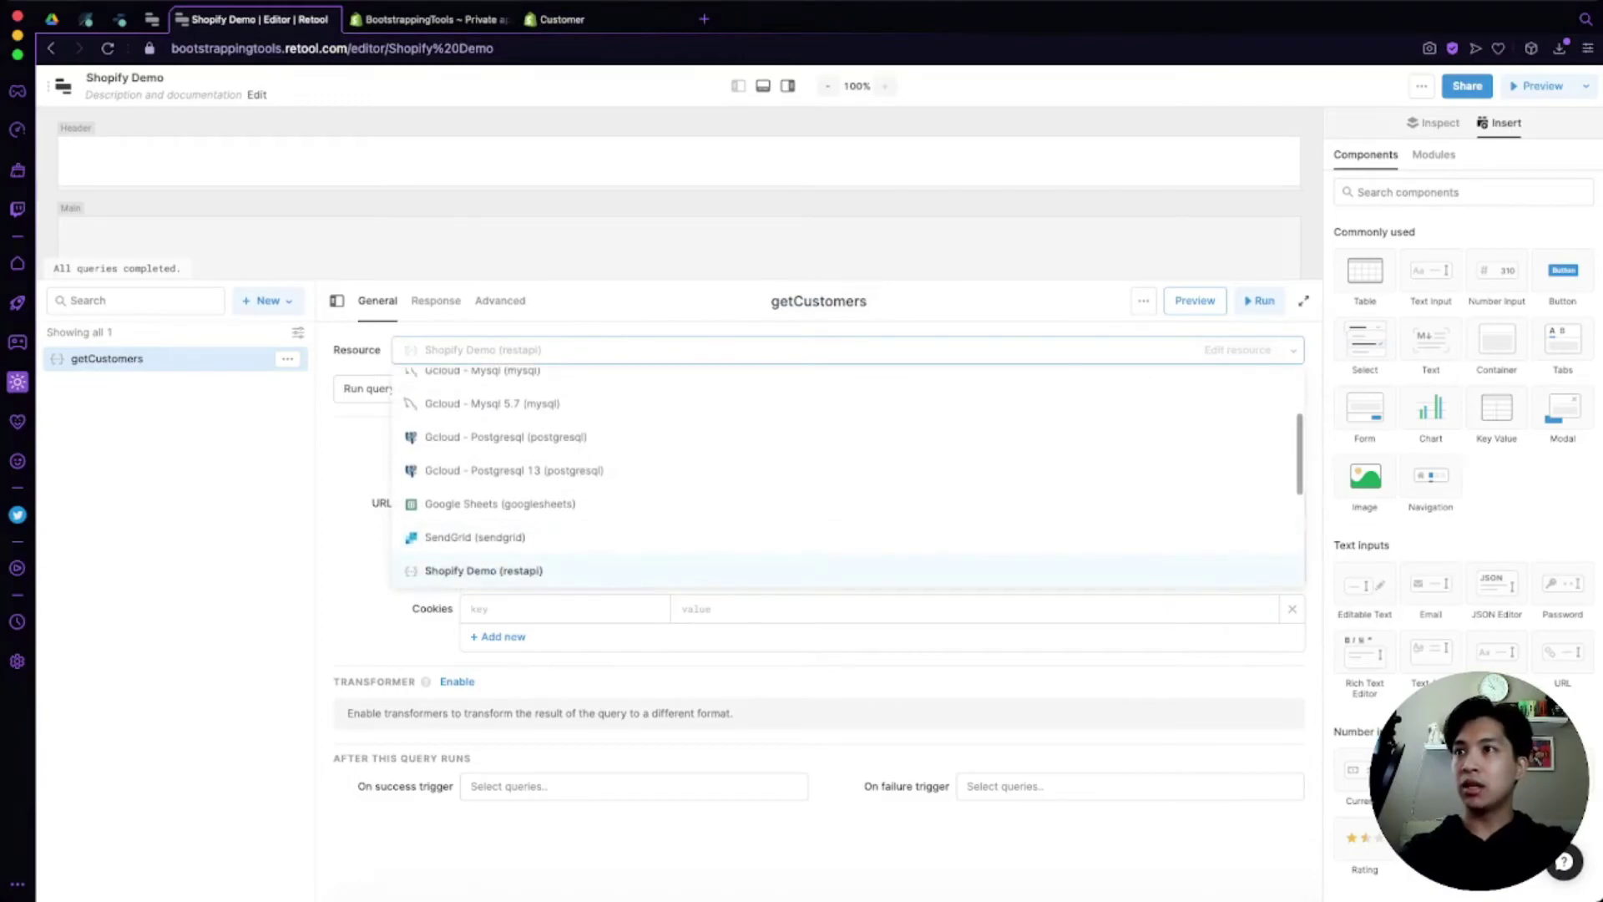
{"action": "key", "text": "Return"}
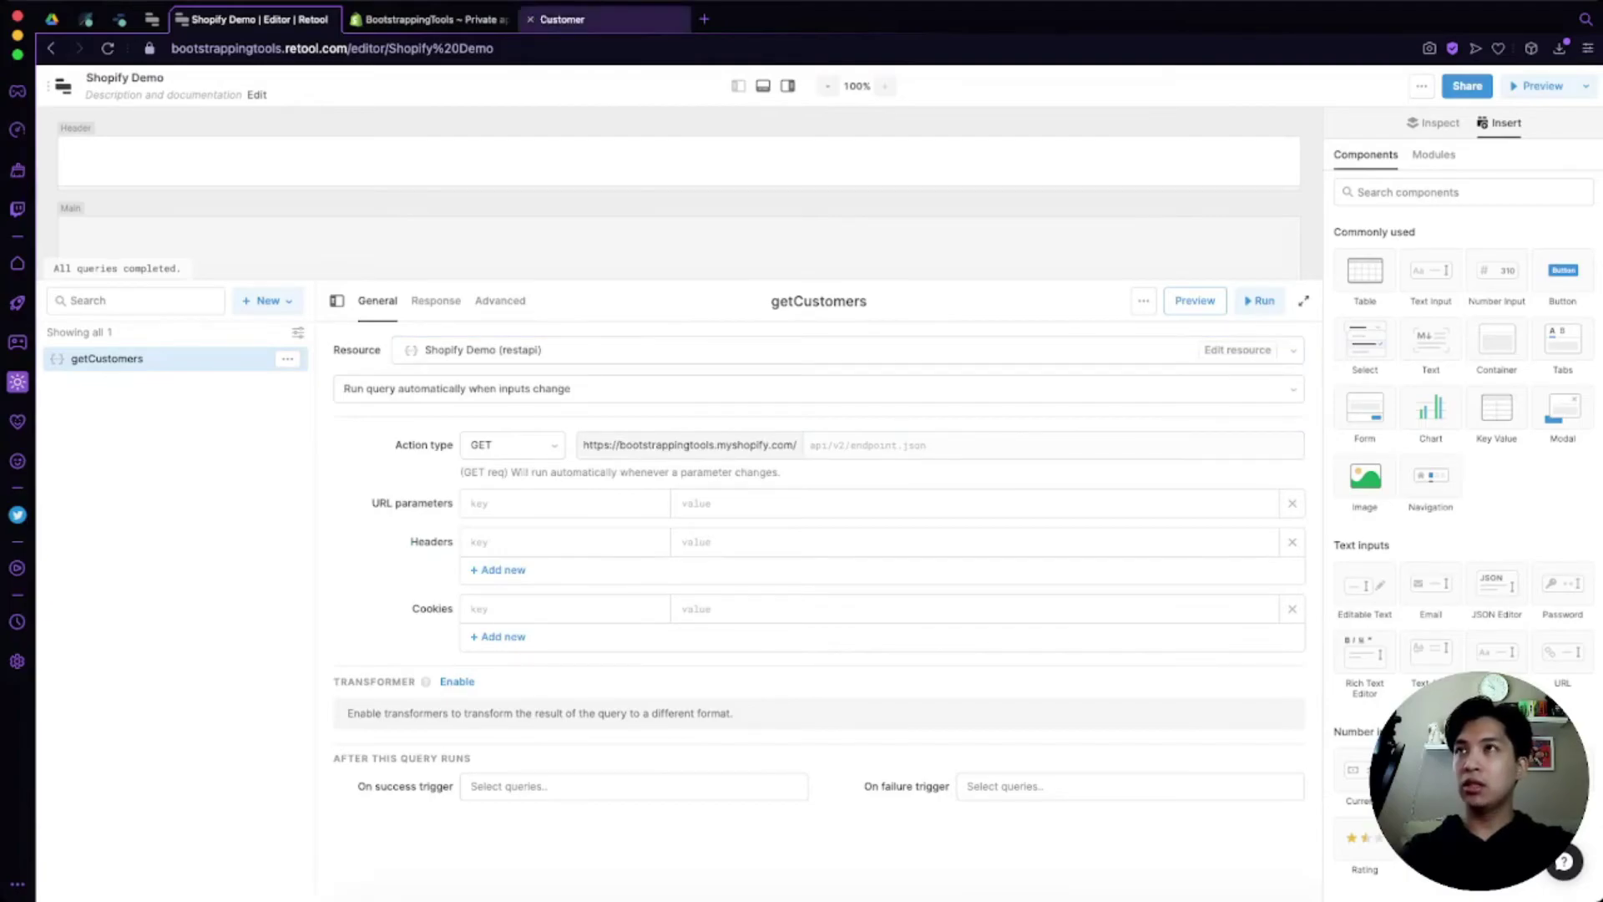
Step: Copy the customers.json path from the docs into the query URL: admin/api/2021-07/customers.json
{"action": "left_click", "coordinate": [562, 19]}
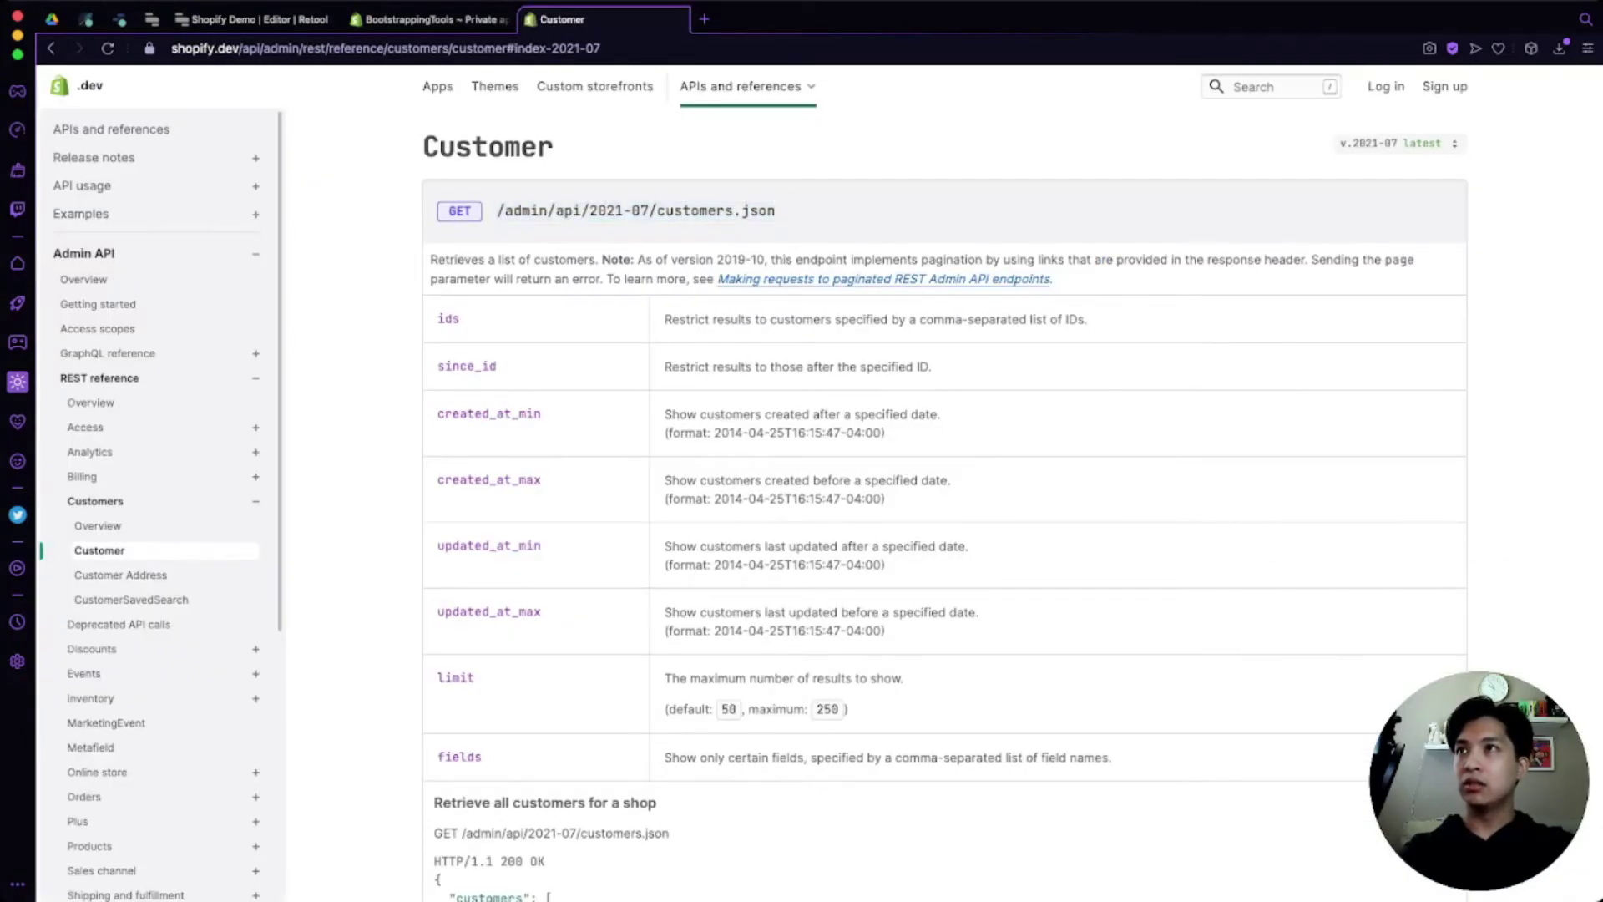
{"action": "left_click_drag", "start_coordinate": [503, 211], "coordinate": [776, 211]}
{"action": "key", "text": "super+c"}
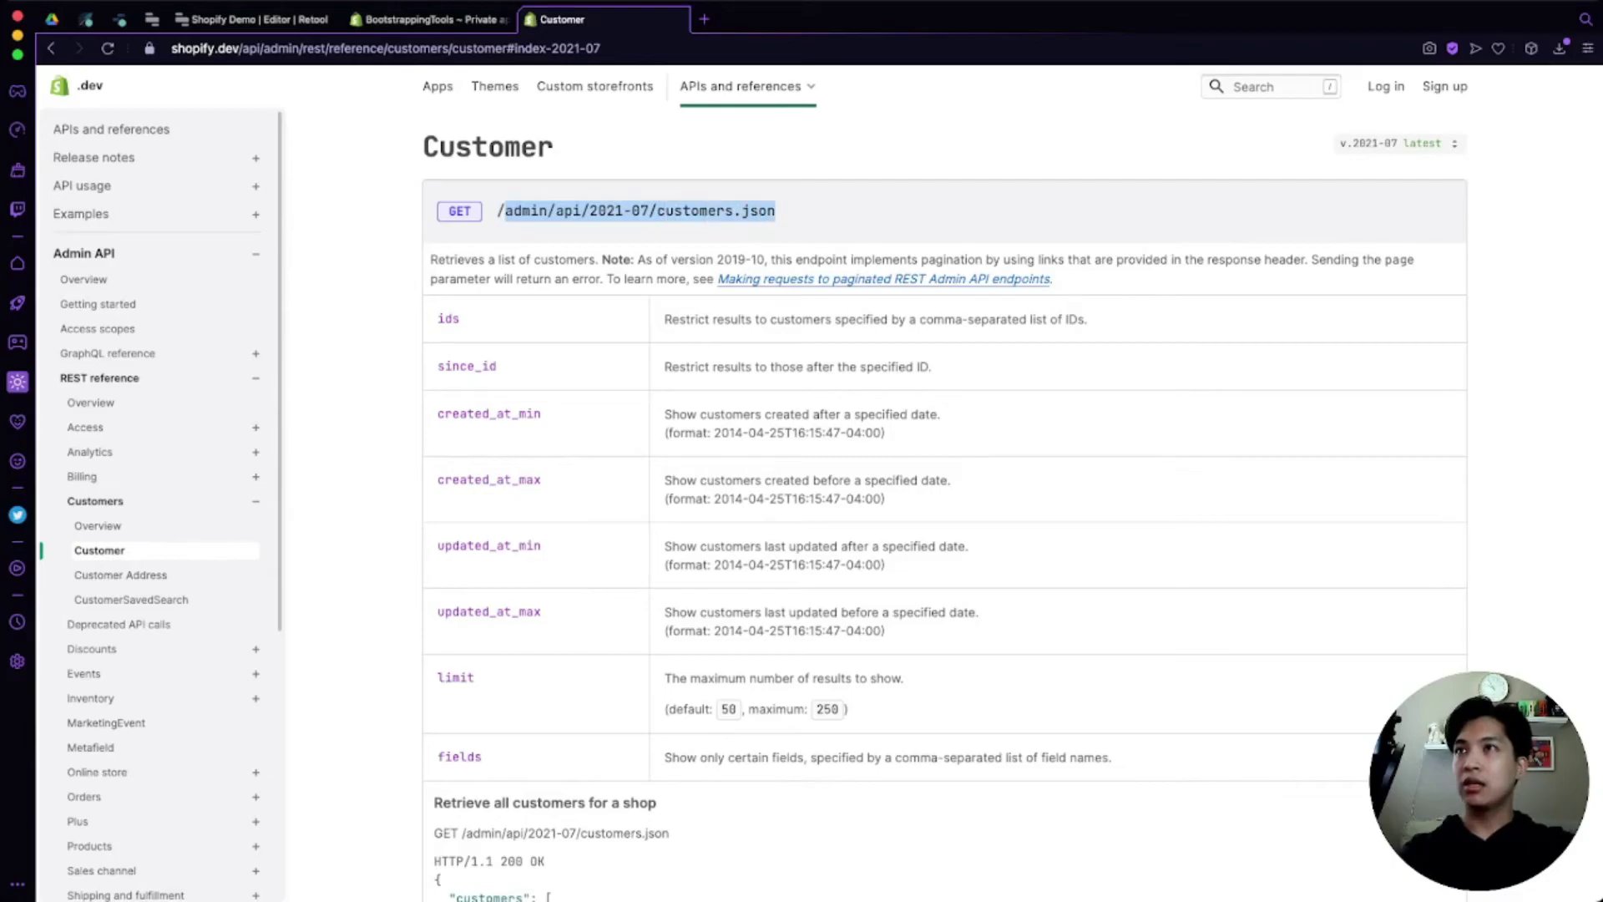
{"action": "left_click", "coordinate": [250, 19]}
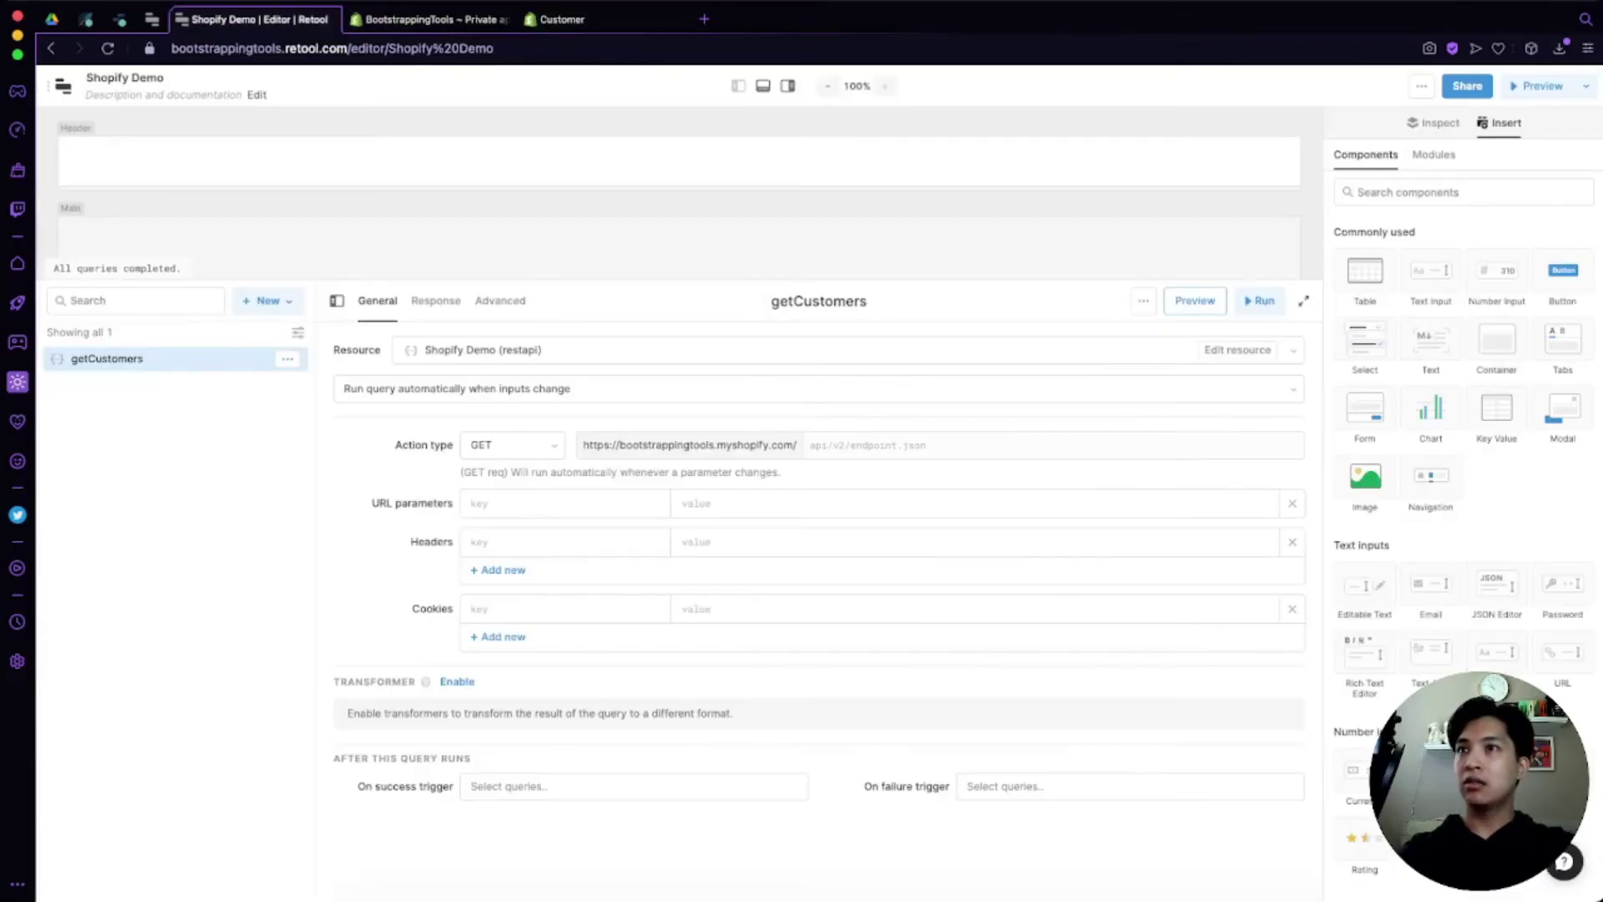
{"action": "left_click", "coordinate": [1044, 445]}
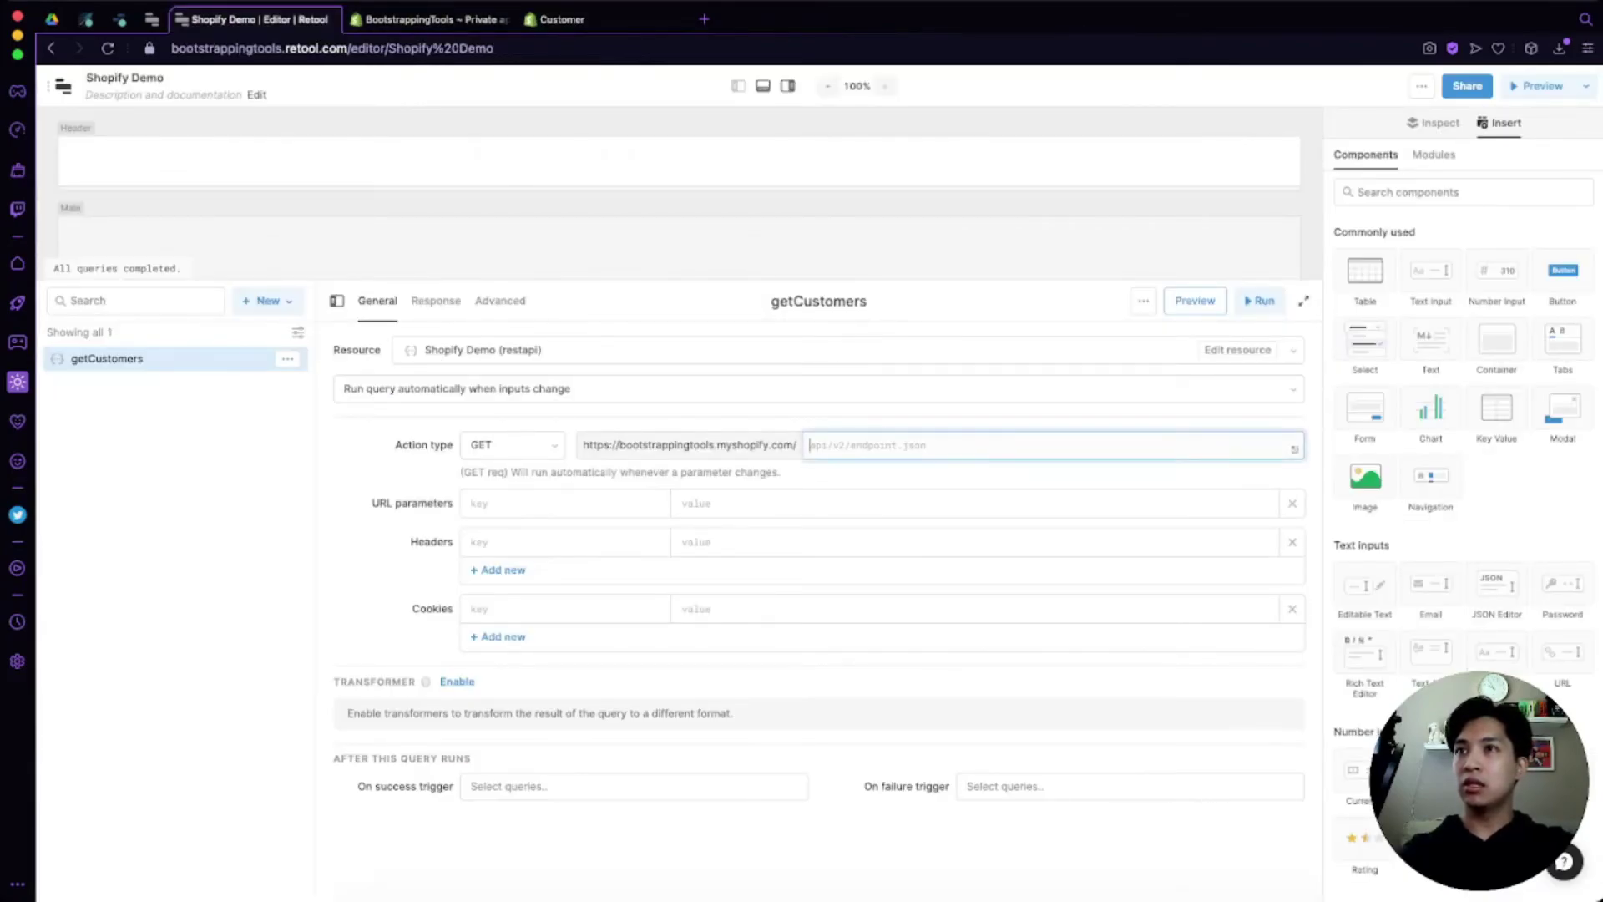
{"action": "key", "text": "super+v"}
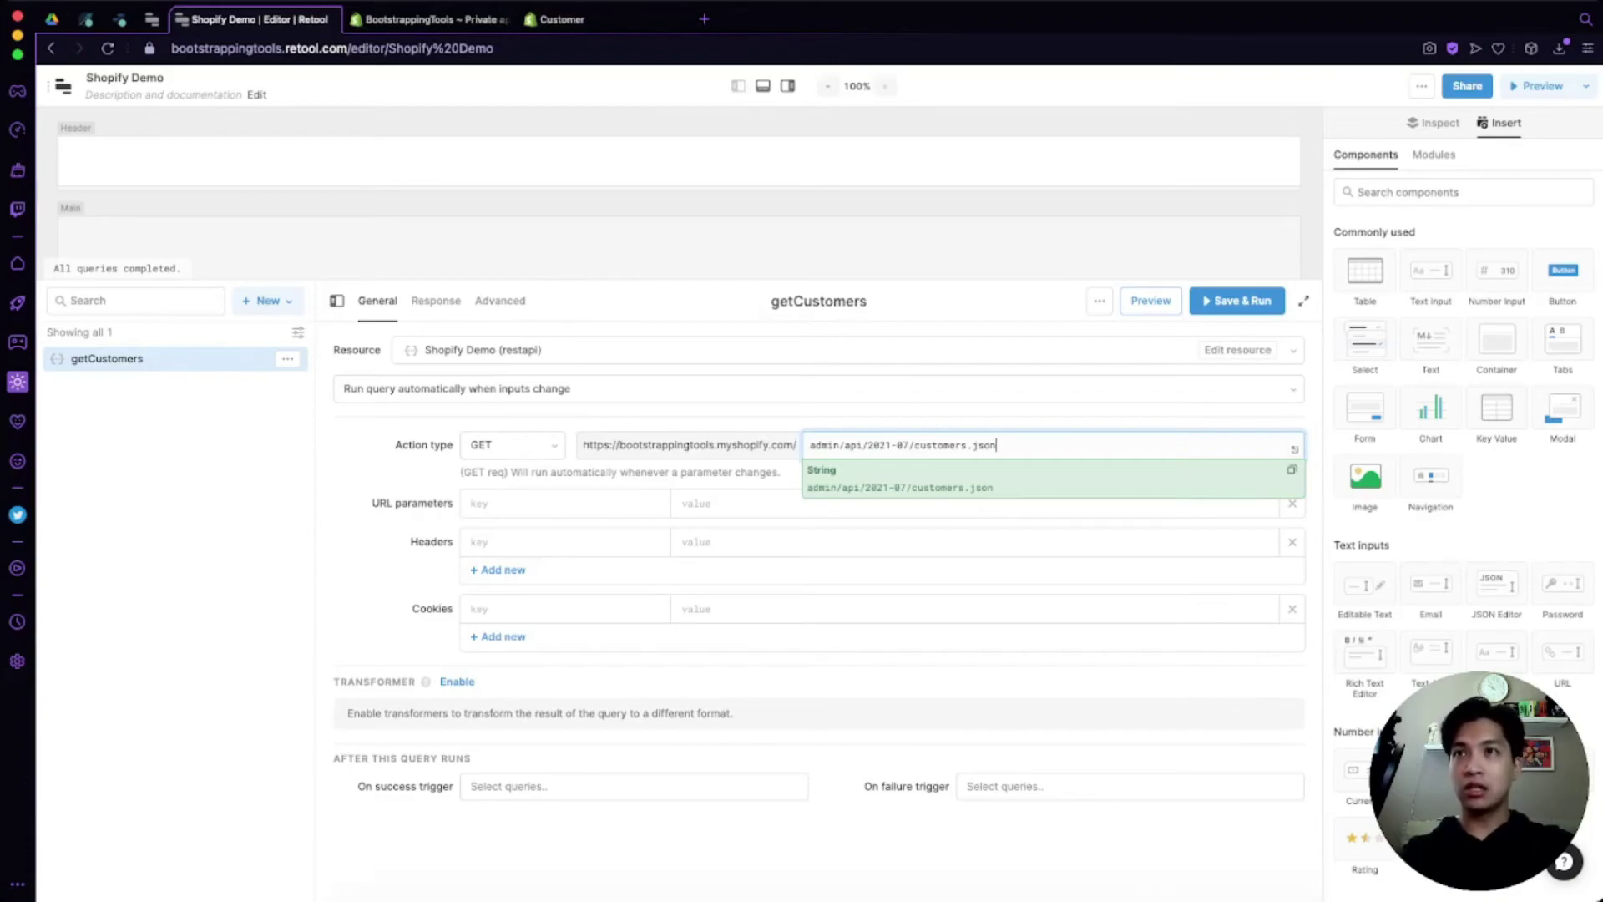
{"action": "key", "text": "Escape"}
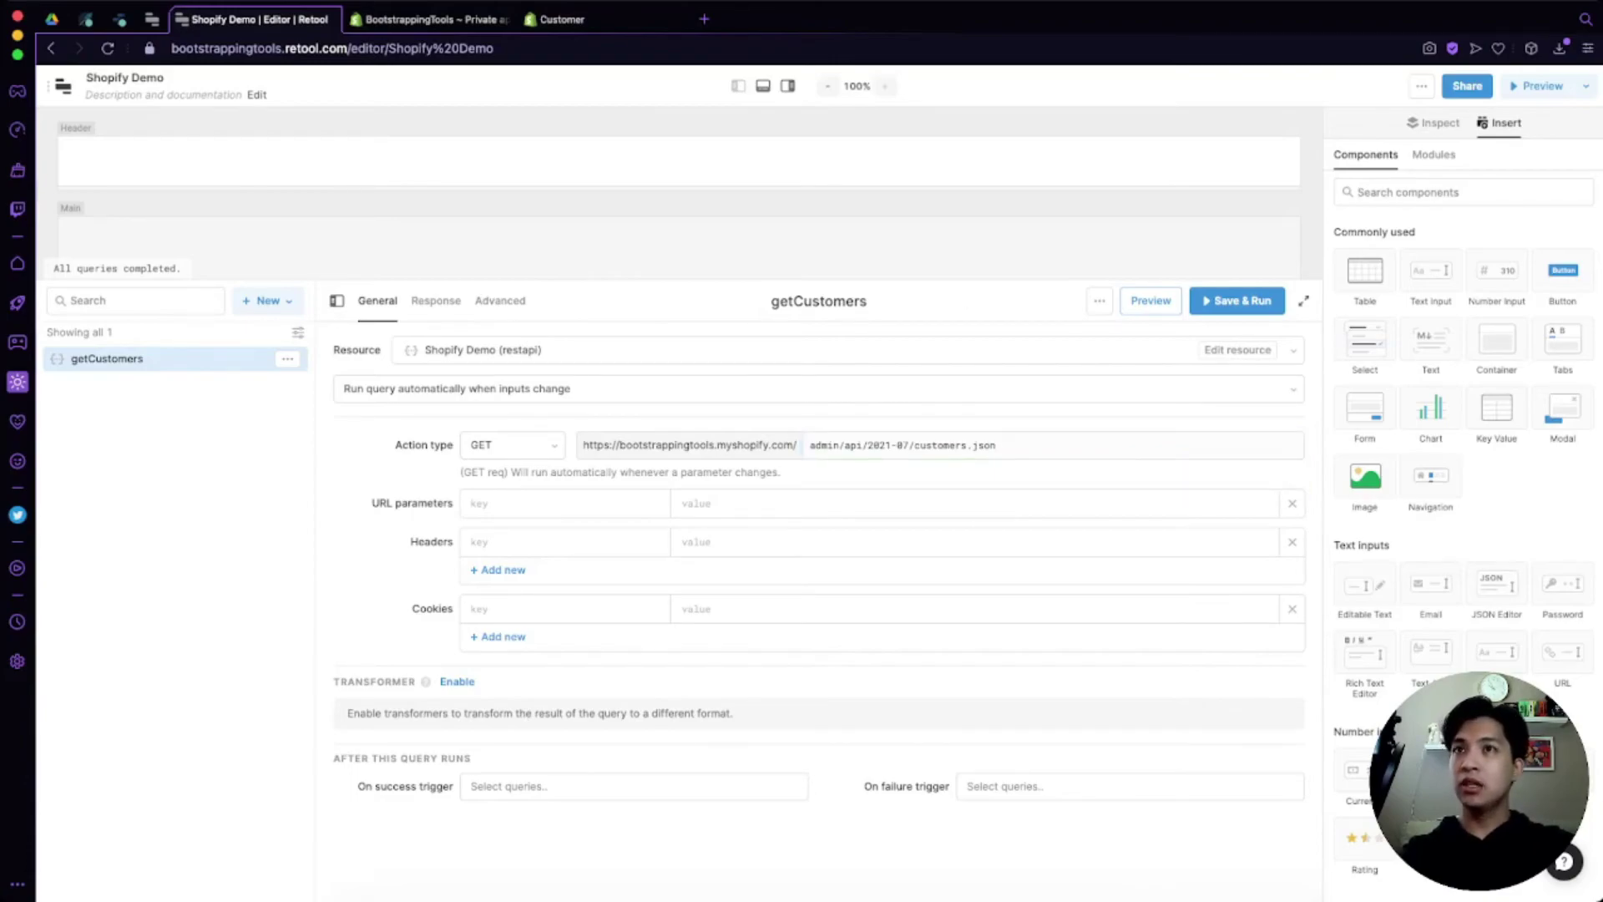
Step: Preview the getCustomers query and collapse each customer object in the JSON response
{"action": "left_click", "coordinate": [1153, 301]}
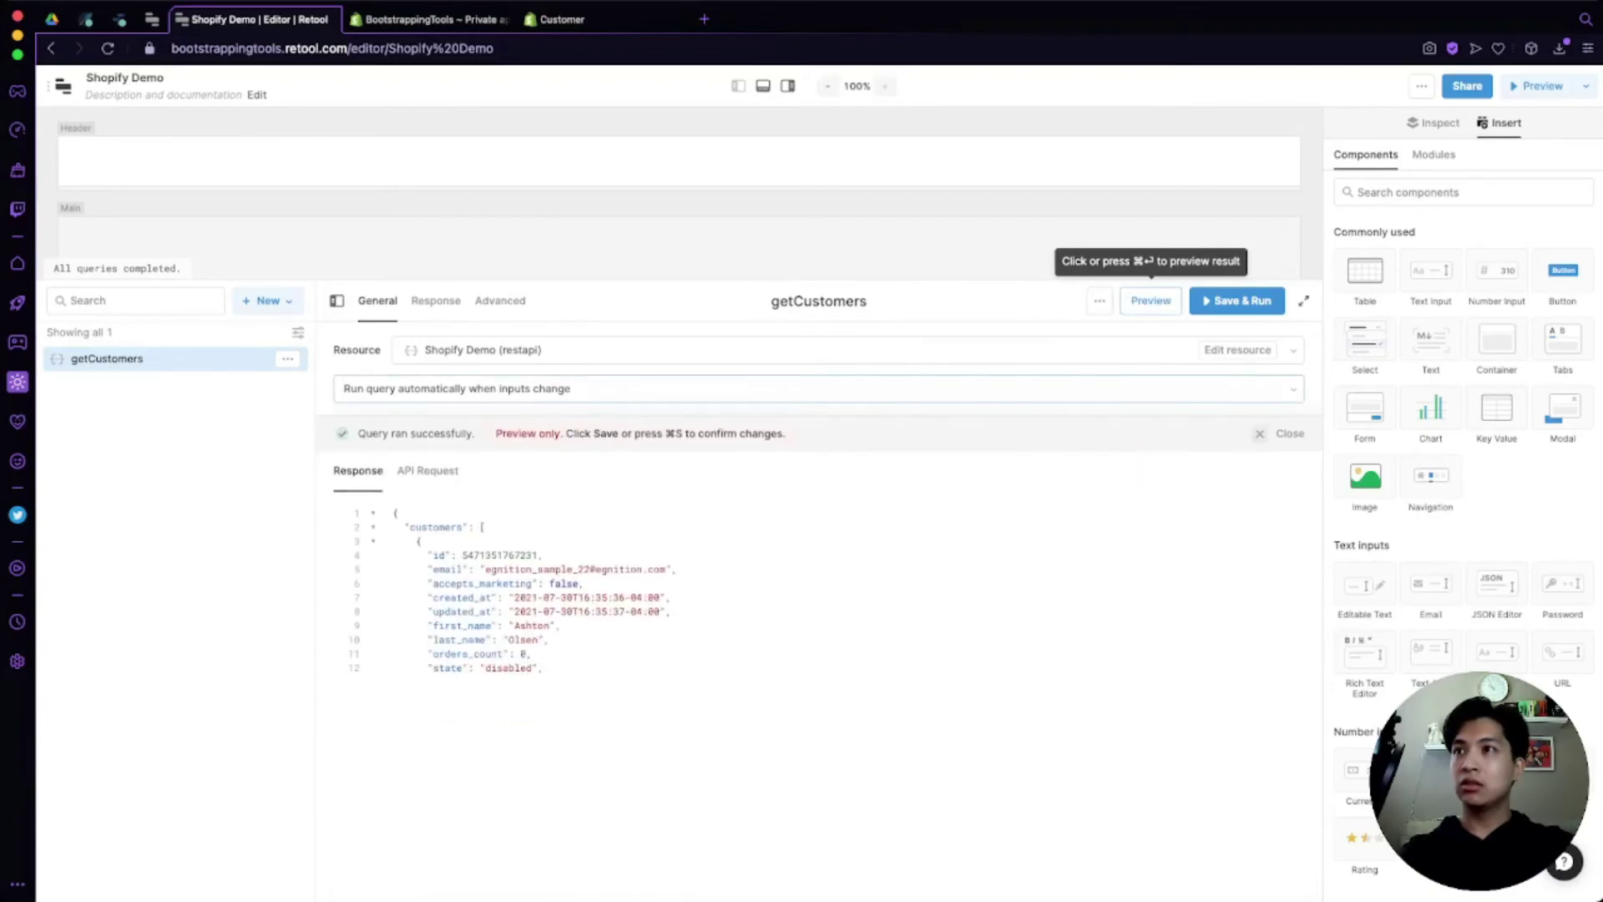
{"action": "scroll", "coordinate": [819, 693], "scroll_direction": "down", "scroll_amount": 2}
{"action": "scroll", "coordinate": [819, 693], "scroll_direction": "up", "scroll_amount": 2}
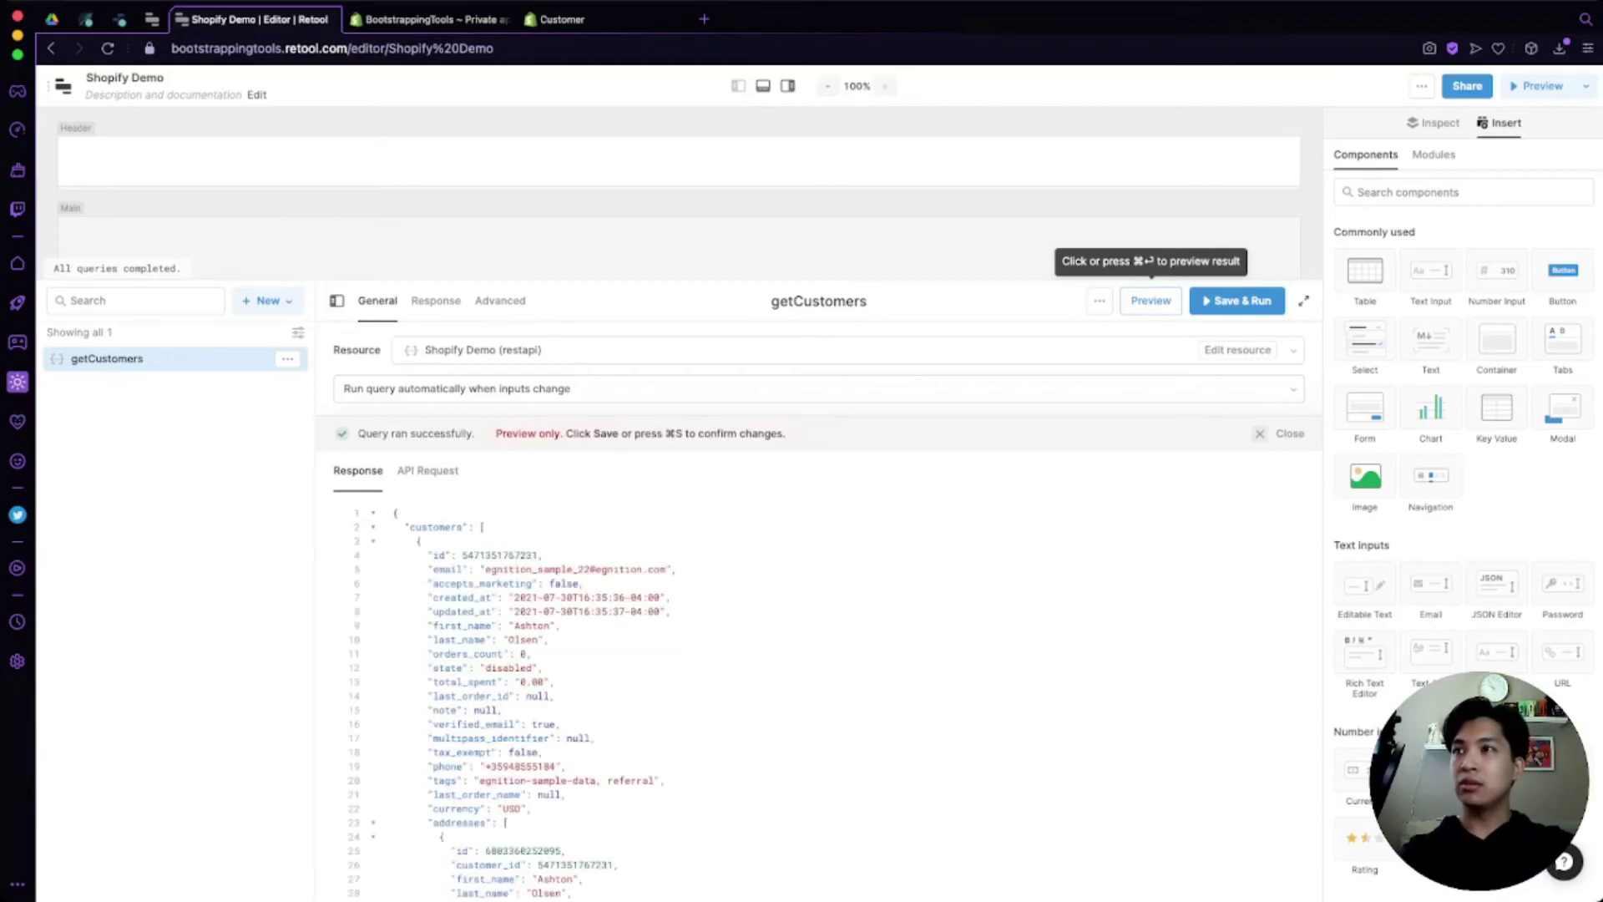
{"action": "left_click", "coordinate": [374, 541]}
{"action": "left_click", "coordinate": [373, 555]}
{"action": "left_click", "coordinate": [373, 569]}
{"action": "left_click", "coordinate": [373, 584]}
{"action": "left_click", "coordinate": [374, 598]}
{"action": "left_click", "coordinate": [374, 612]}
{"action": "left_click", "coordinate": [373, 627]}
{"action": "left_click", "coordinate": [373, 641]}
{"action": "left_click", "coordinate": [373, 654]}
{"action": "left_click", "coordinate": [373, 668]}
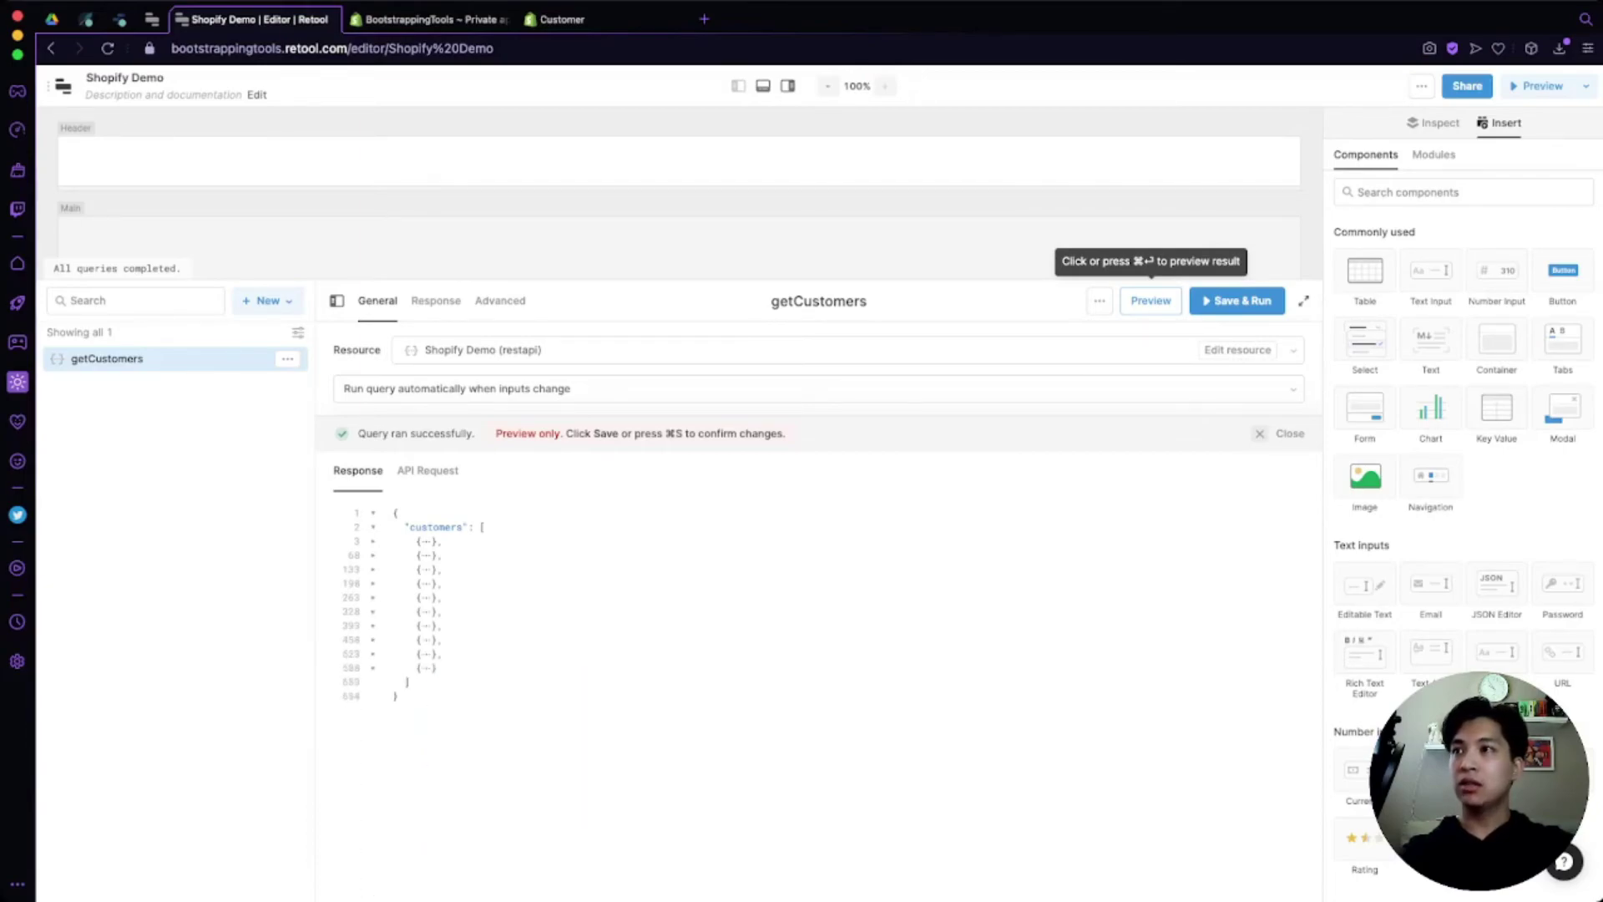
Step: Re-expand the last customer record, then save and run the getCustomers query
{"action": "left_click", "coordinate": [374, 668]}
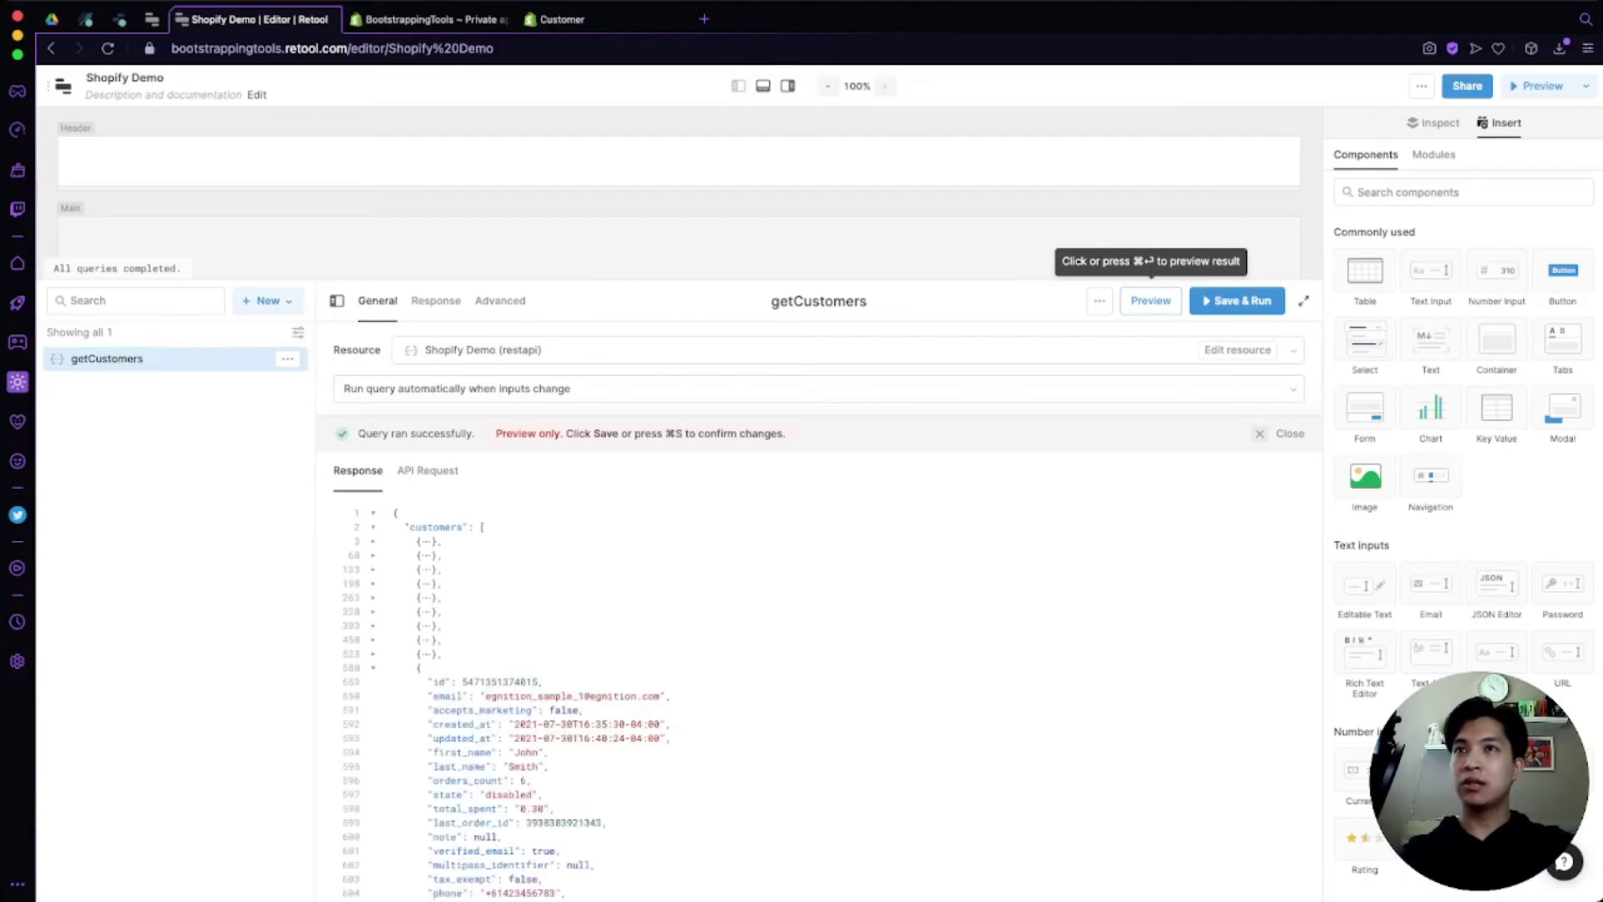
{"action": "scroll", "coordinate": [534, 704], "scroll_direction": "down", "scroll_amount": 2}
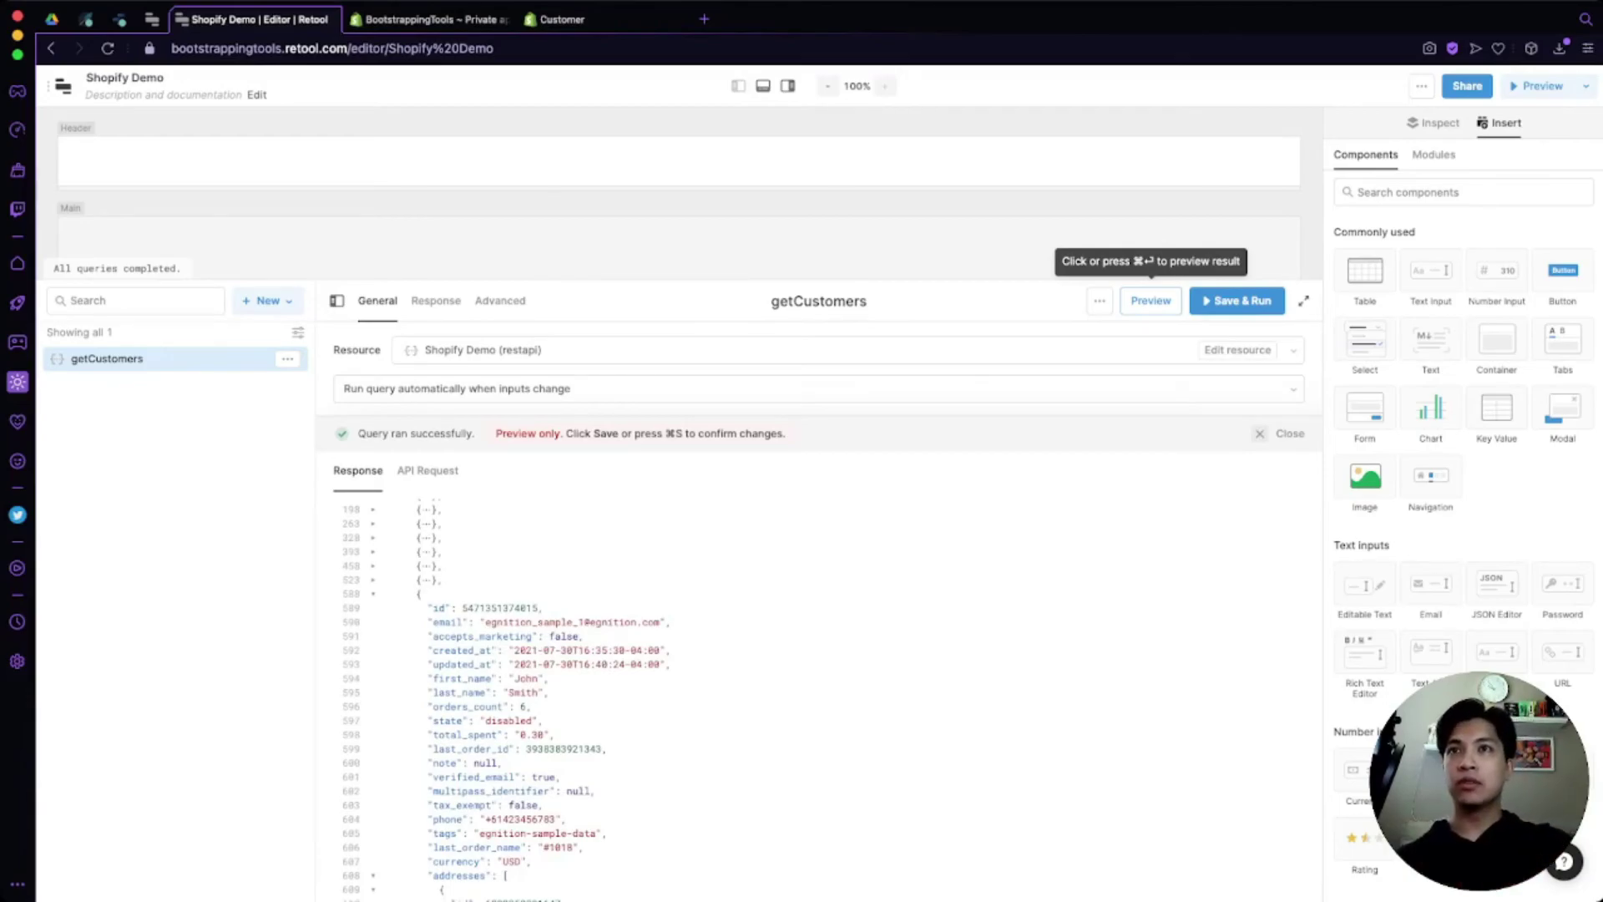
{"action": "left_click", "coordinate": [1237, 301]}
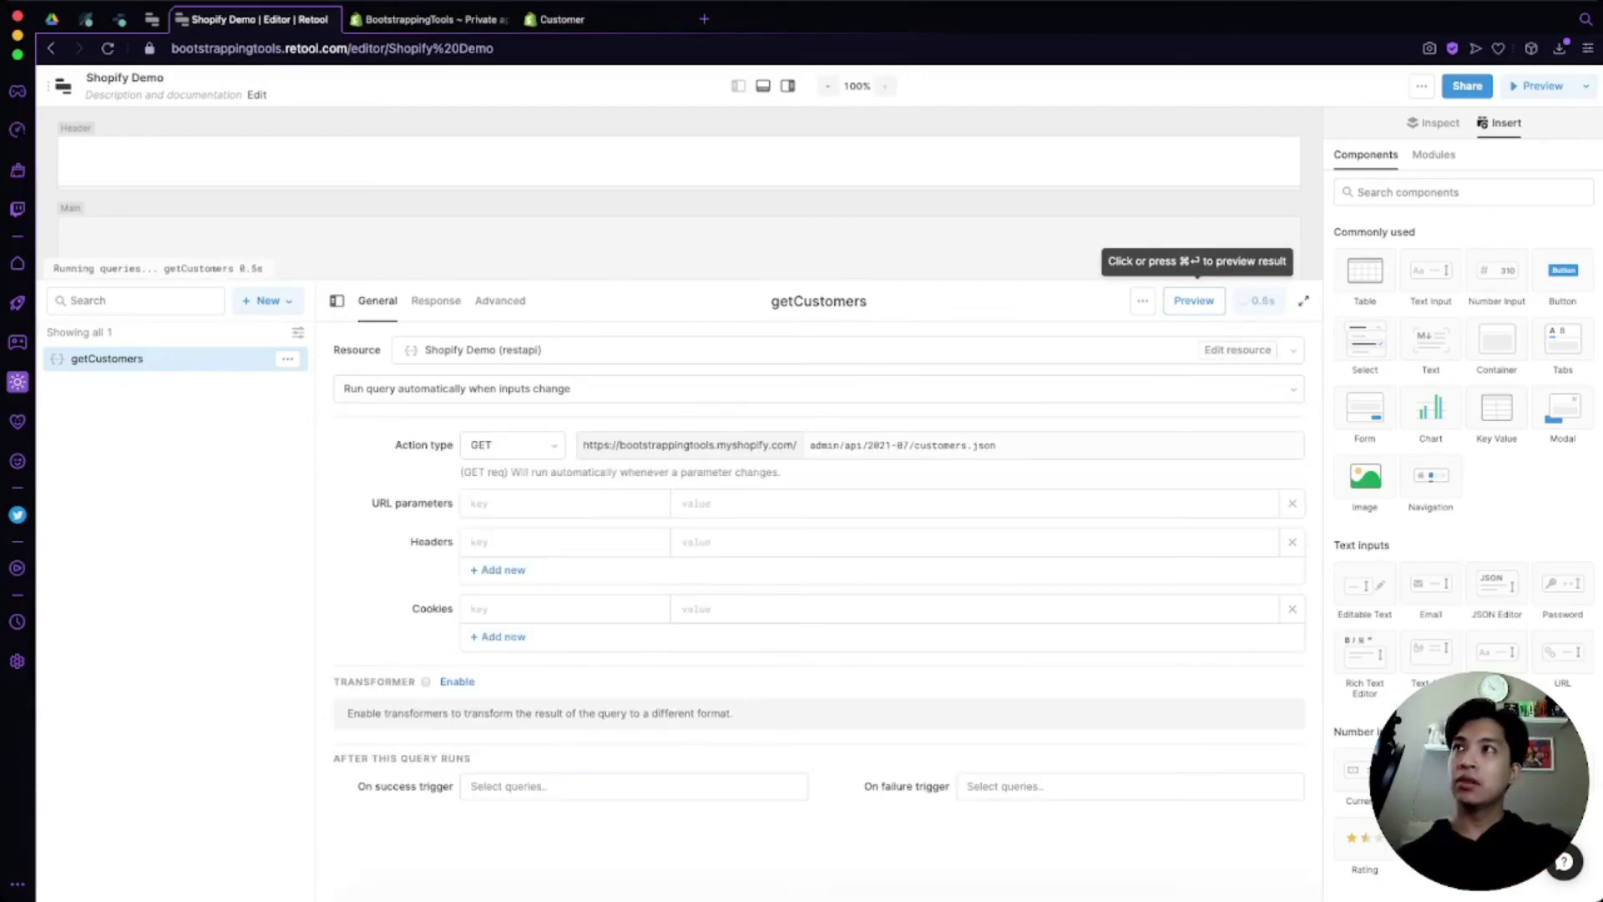
{"action": "left_click", "coordinate": [63, 85]}
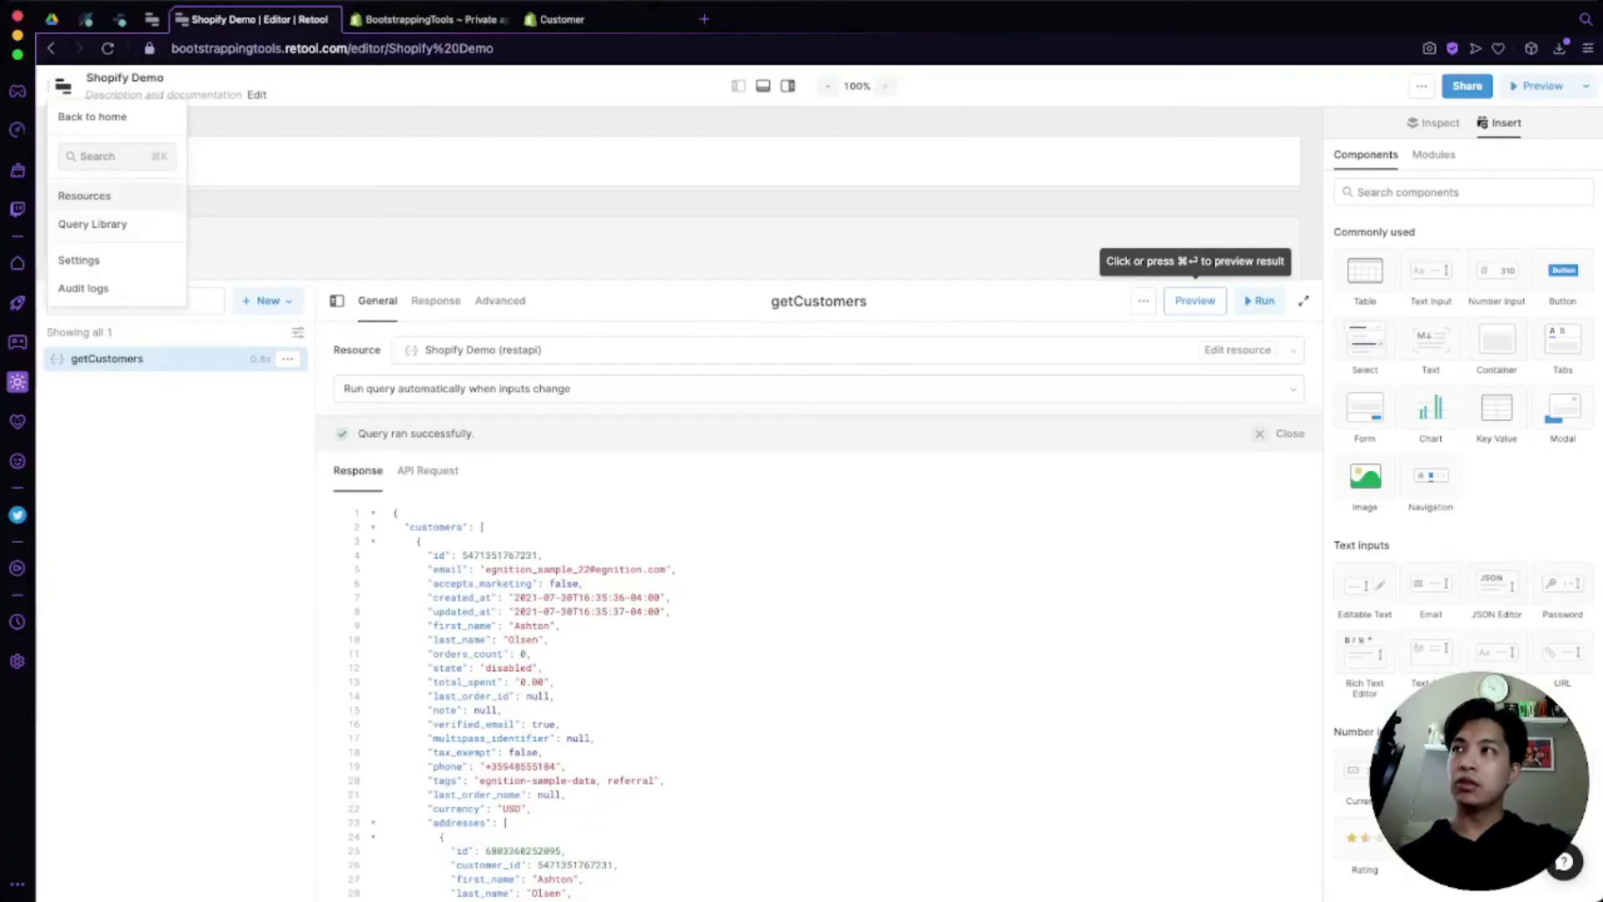
Step: Open the Shopify Demo resource's settings in a new tab, then return to Shopify's Retool private-app page
{"action": "left_click", "coordinate": [83, 195]}
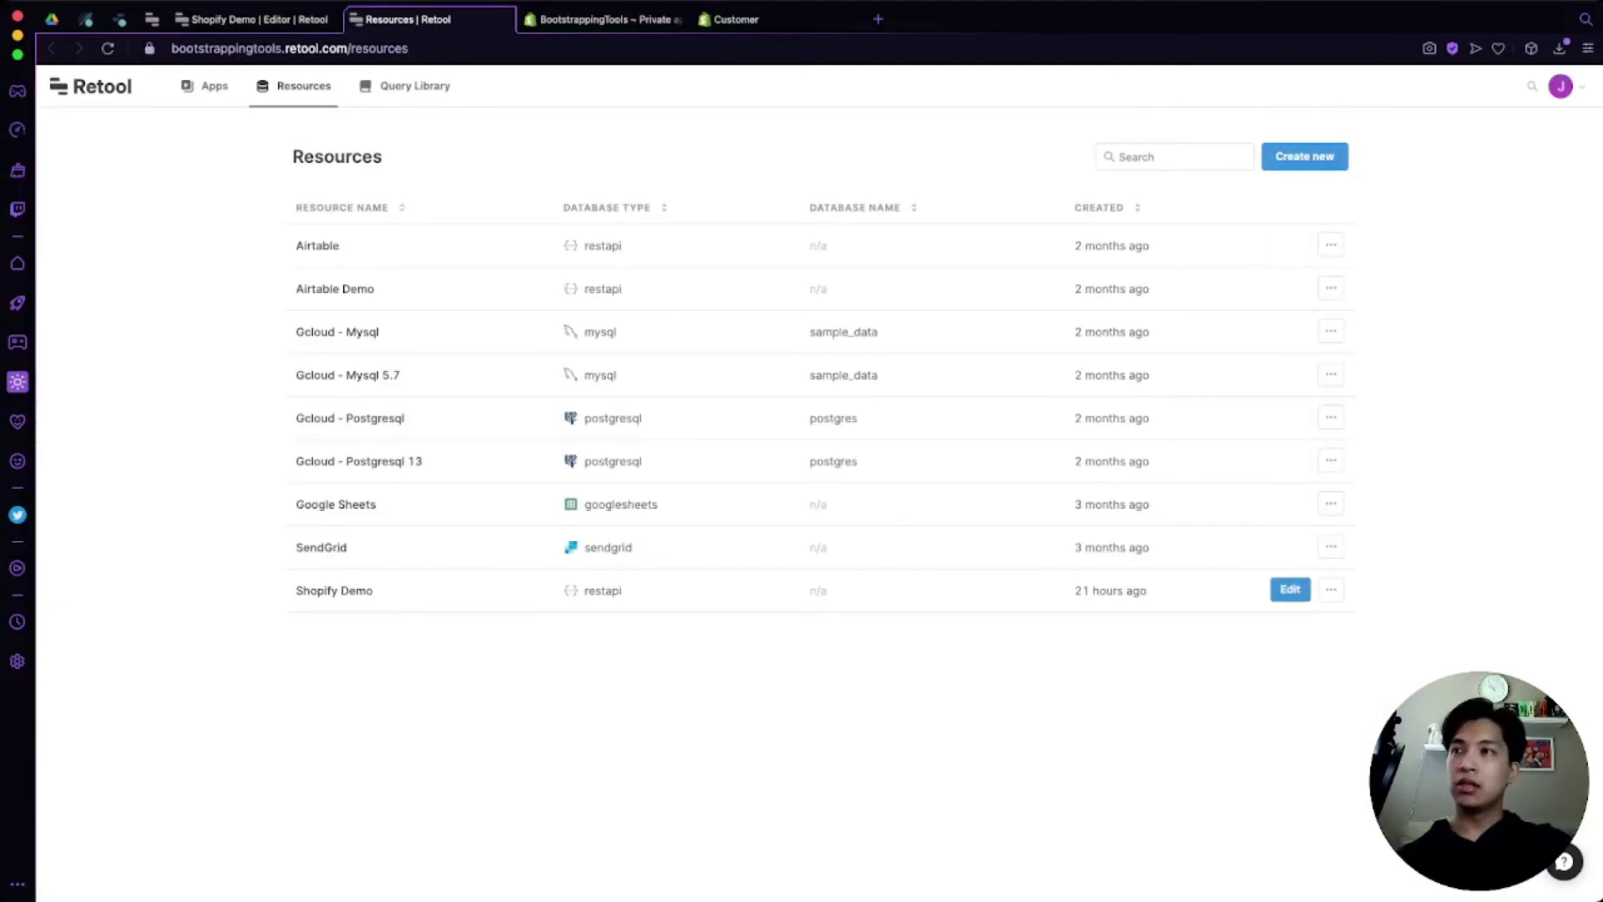
{"action": "left_click", "coordinate": [1291, 590]}
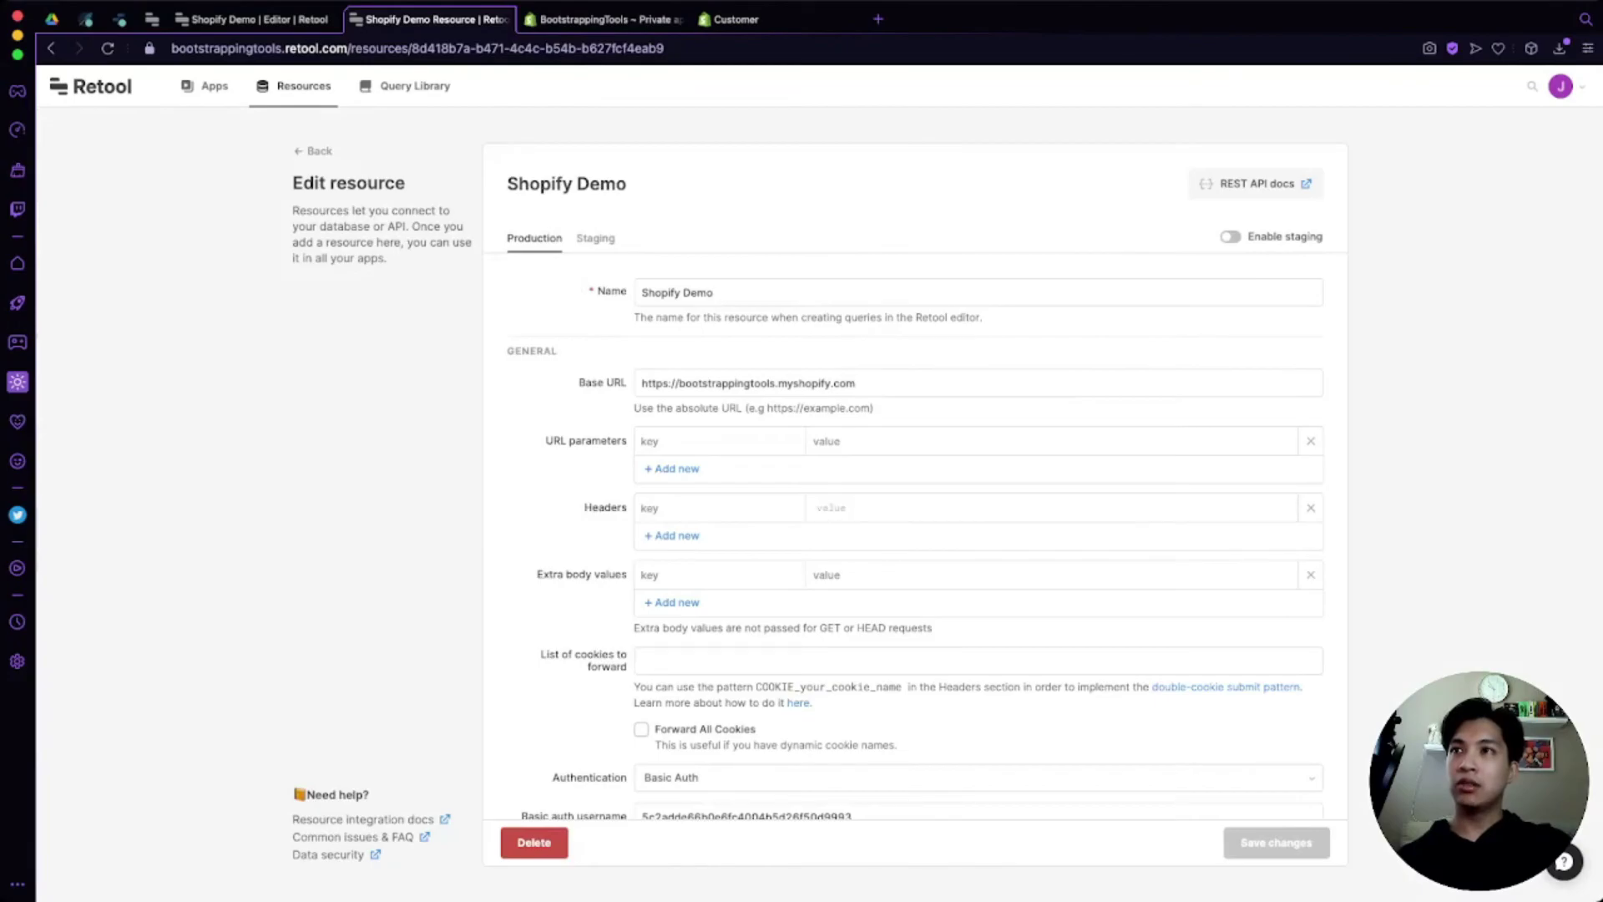
{"action": "left_click", "coordinate": [644, 382]}
{"action": "scroll", "coordinate": [919, 501], "scroll_direction": "down", "scroll_amount": 3}
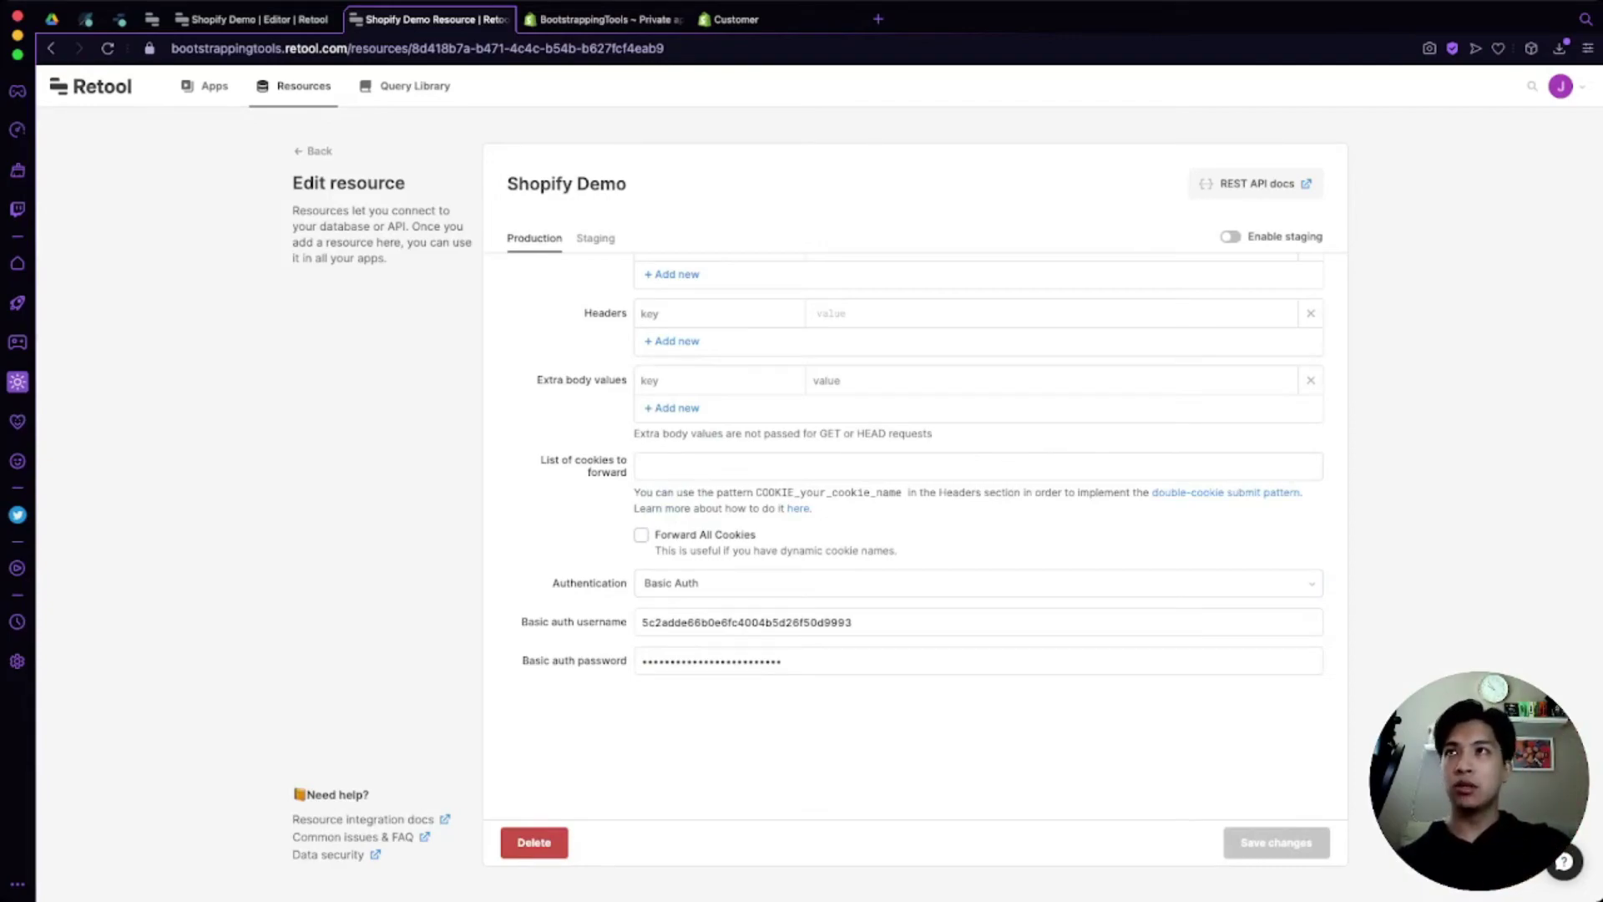
{"action": "key", "text": "ctrl+Tab"}
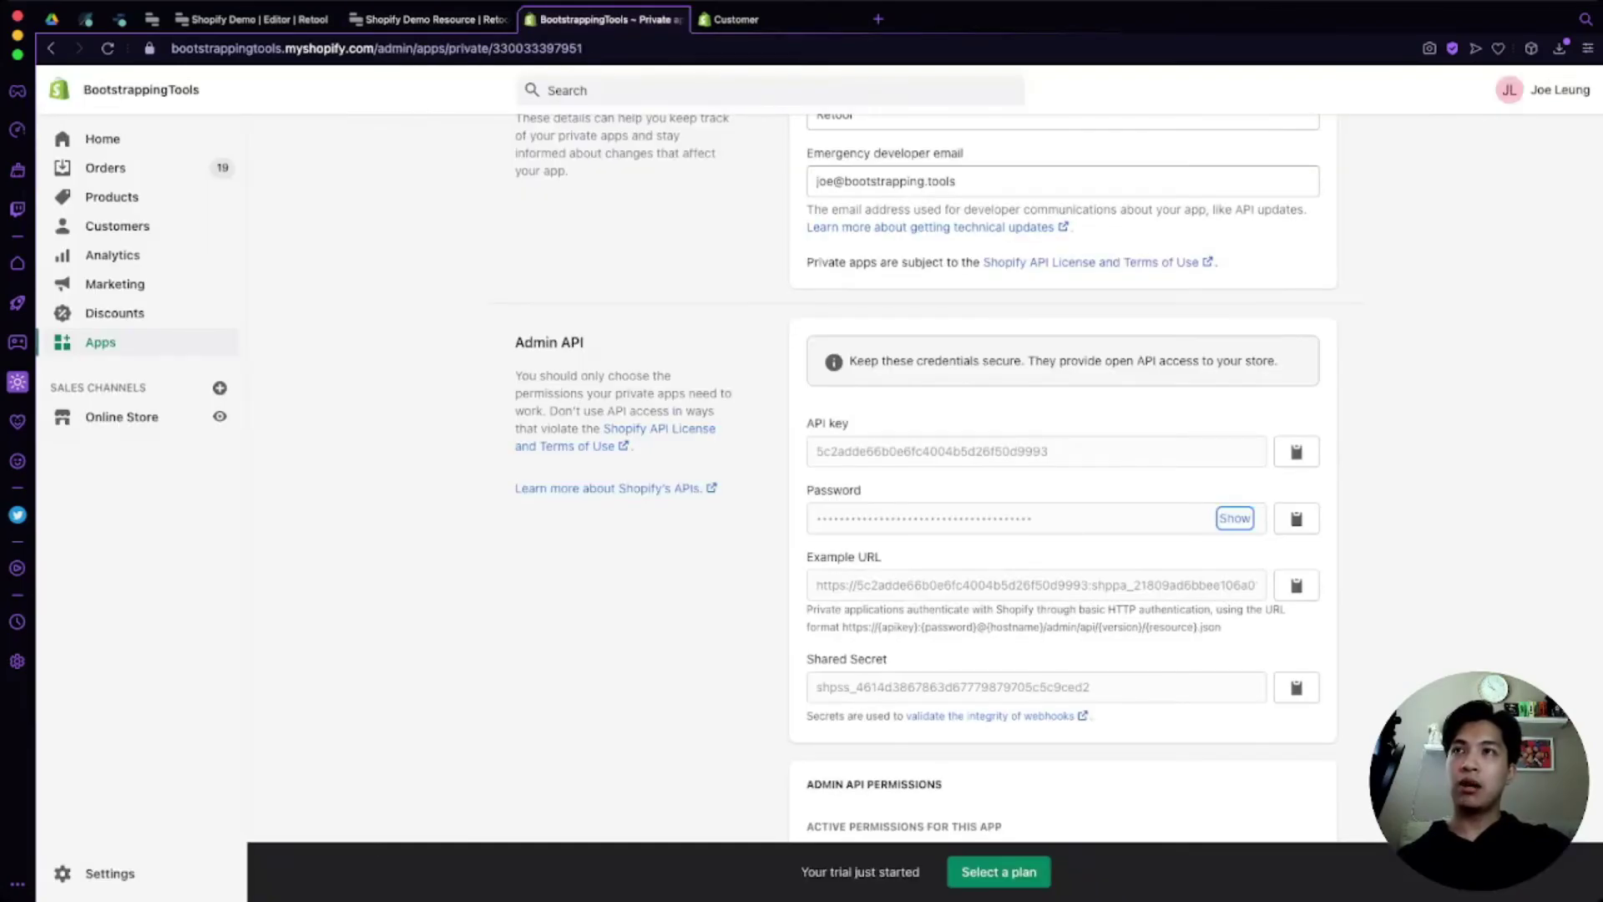
{"action": "scroll", "coordinate": [927, 460], "scroll_direction": "up", "scroll_amount": 2}
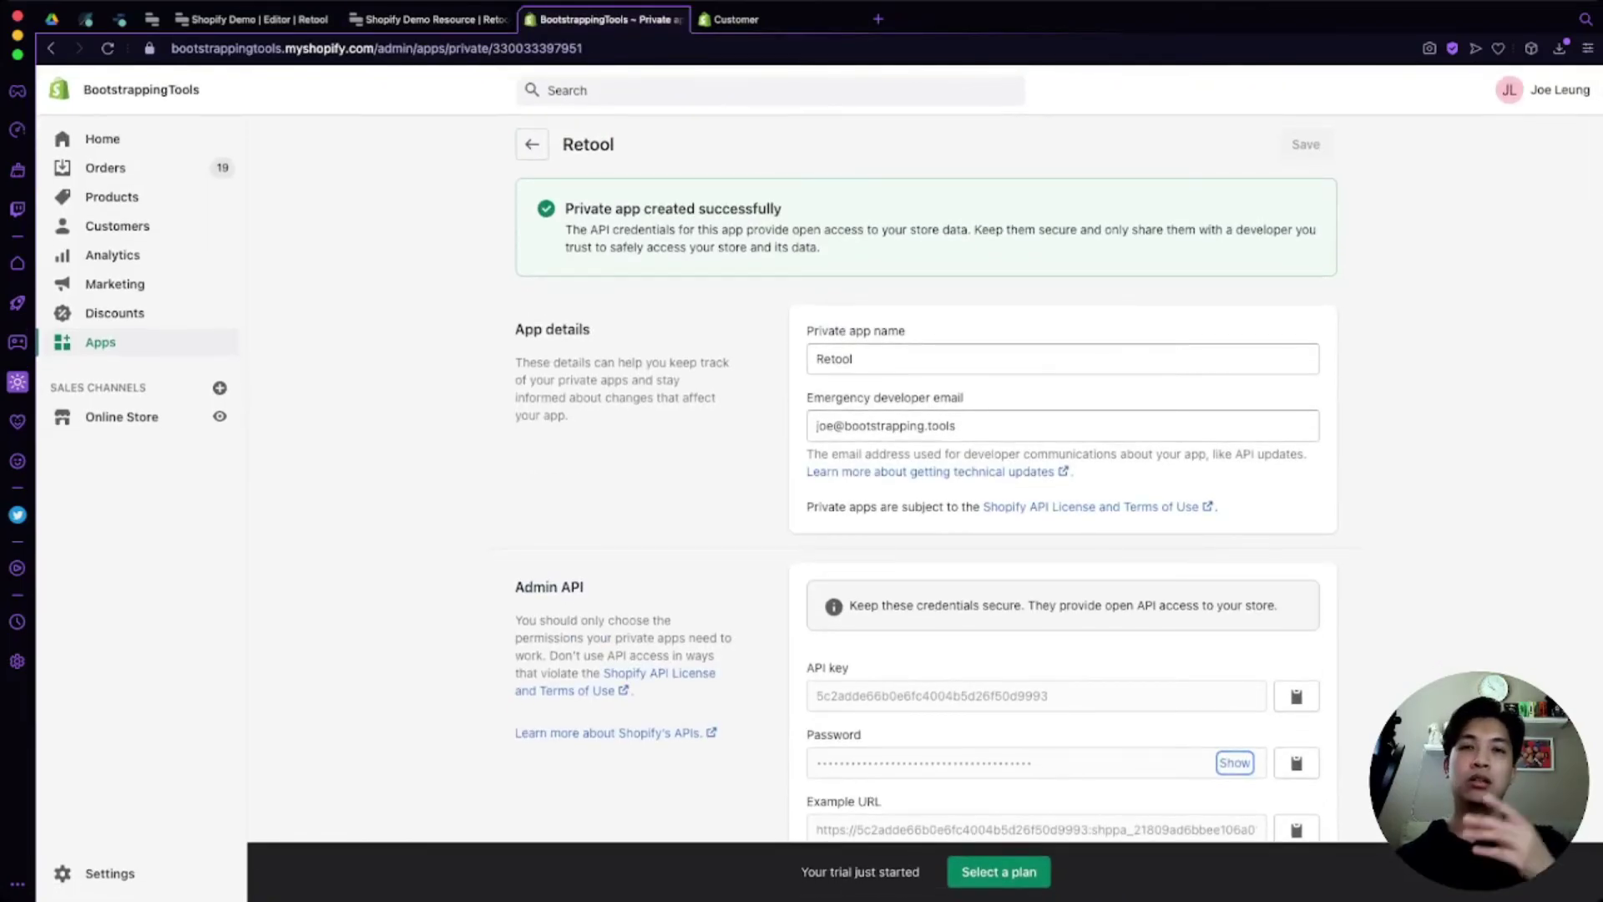